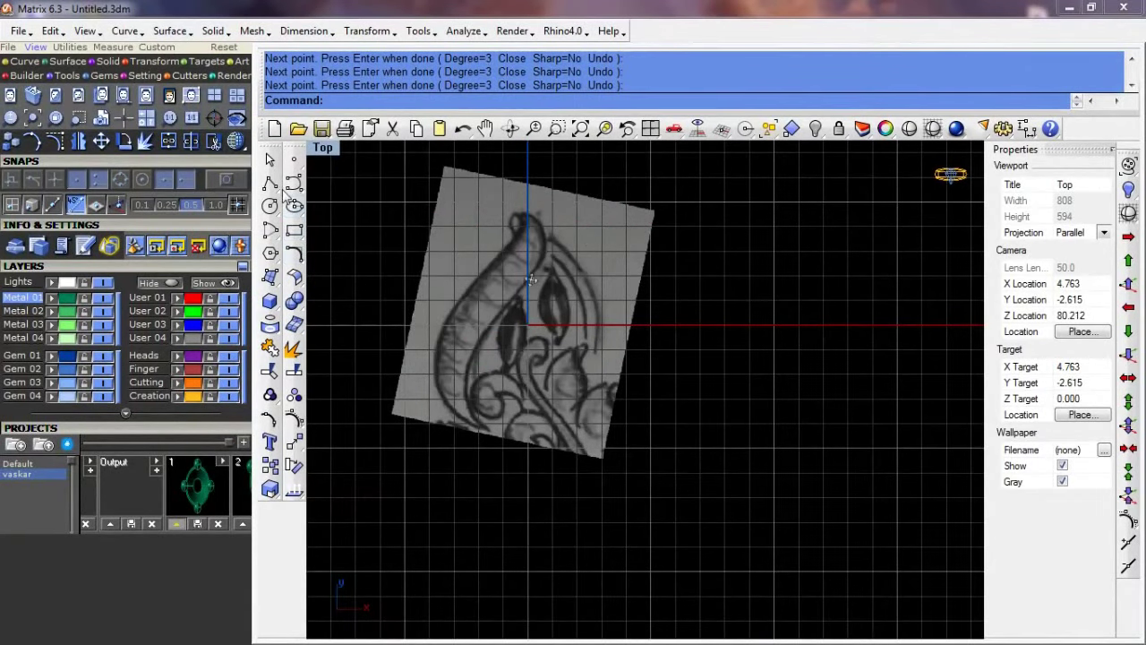
Step: Trace the outer teardrop edge as a curve from the top tip down to the bottom tip
click(294, 183)
scroll(535, 244, up, 3)
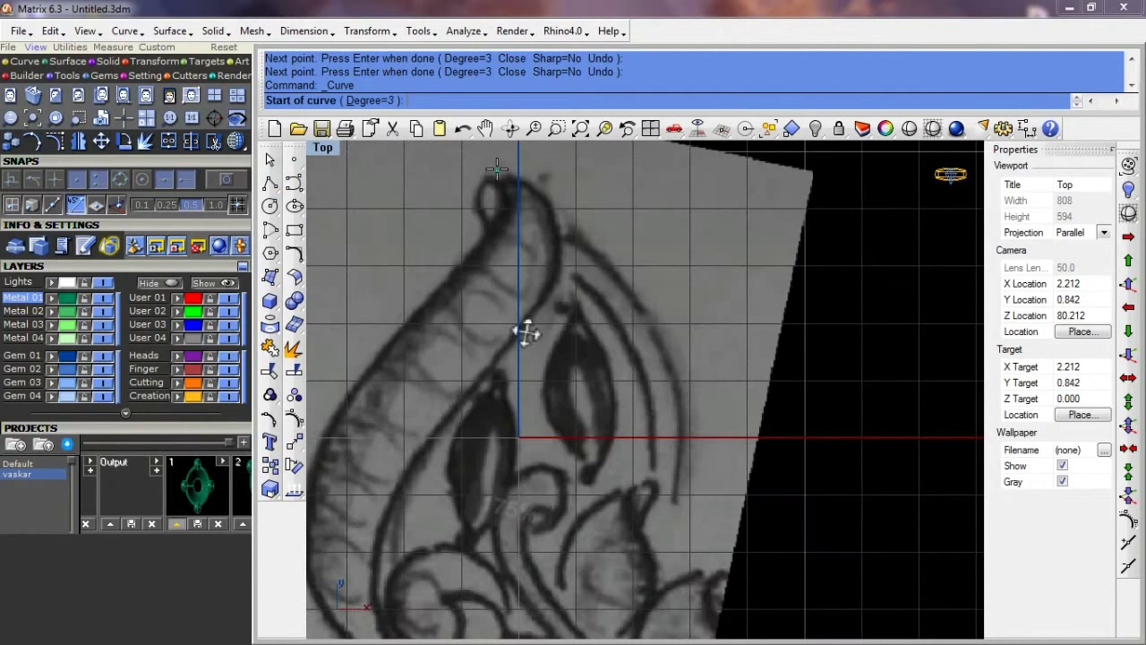
click(497, 168)
click(518, 201)
click(439, 296)
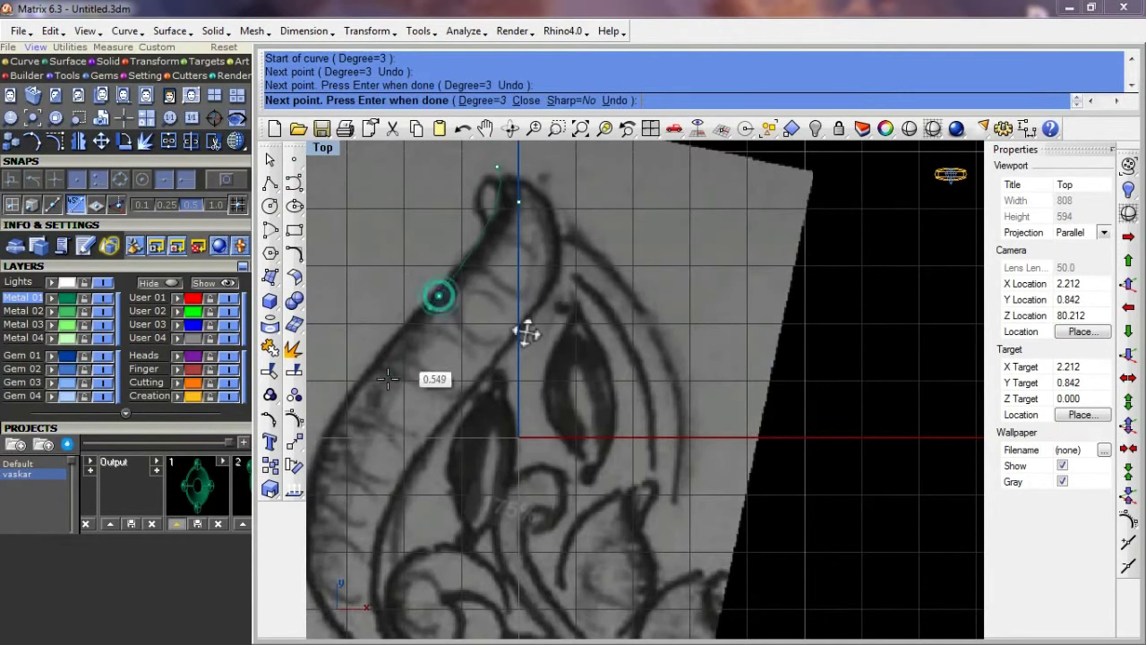
right_drag(388, 379, 488, 275)
click(465, 291)
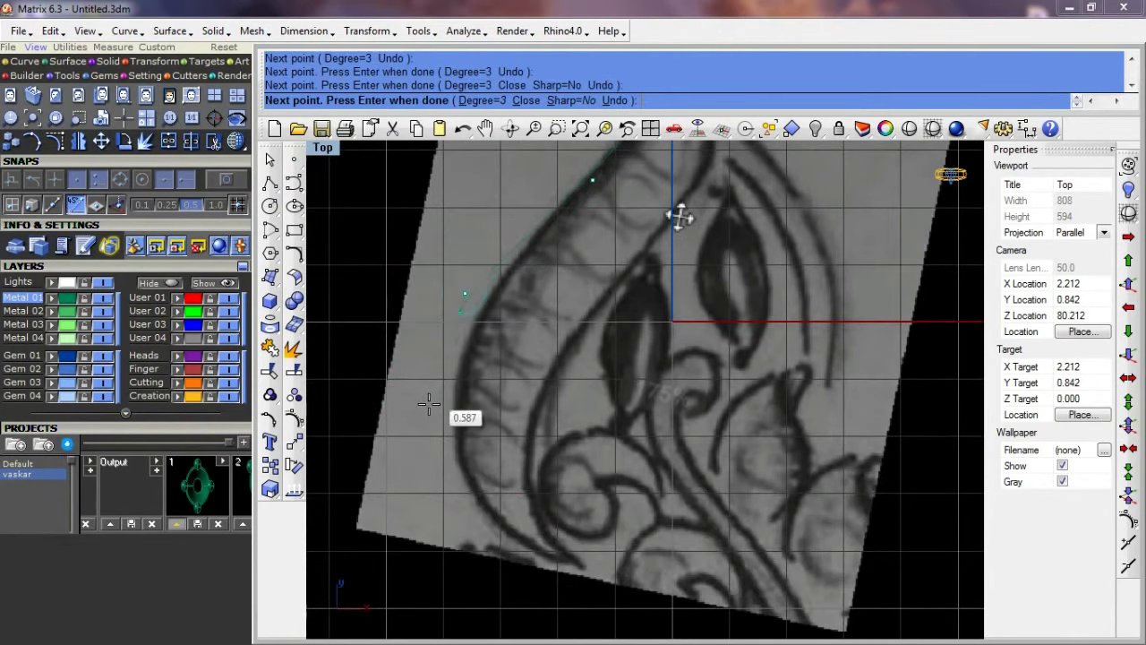
click(431, 425)
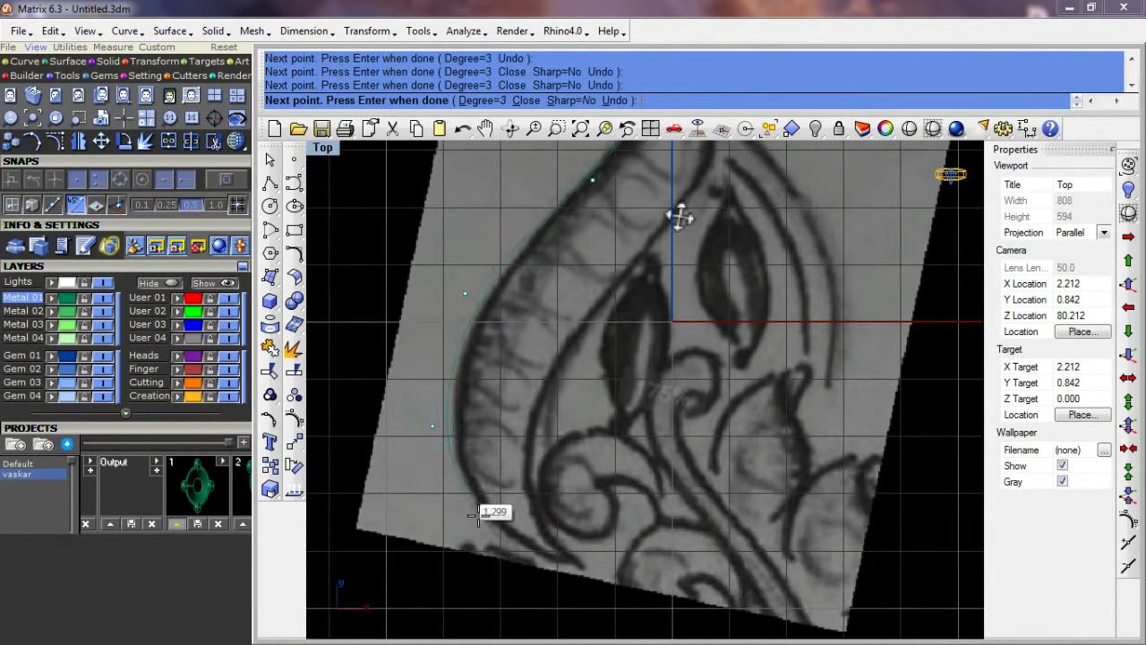
right_click(583, 567)
Step: Trace the inner teardrop edge as a second curve from the bottom tip up to the top curl
right_click(607, 584)
click(589, 582)
click(530, 500)
click(540, 368)
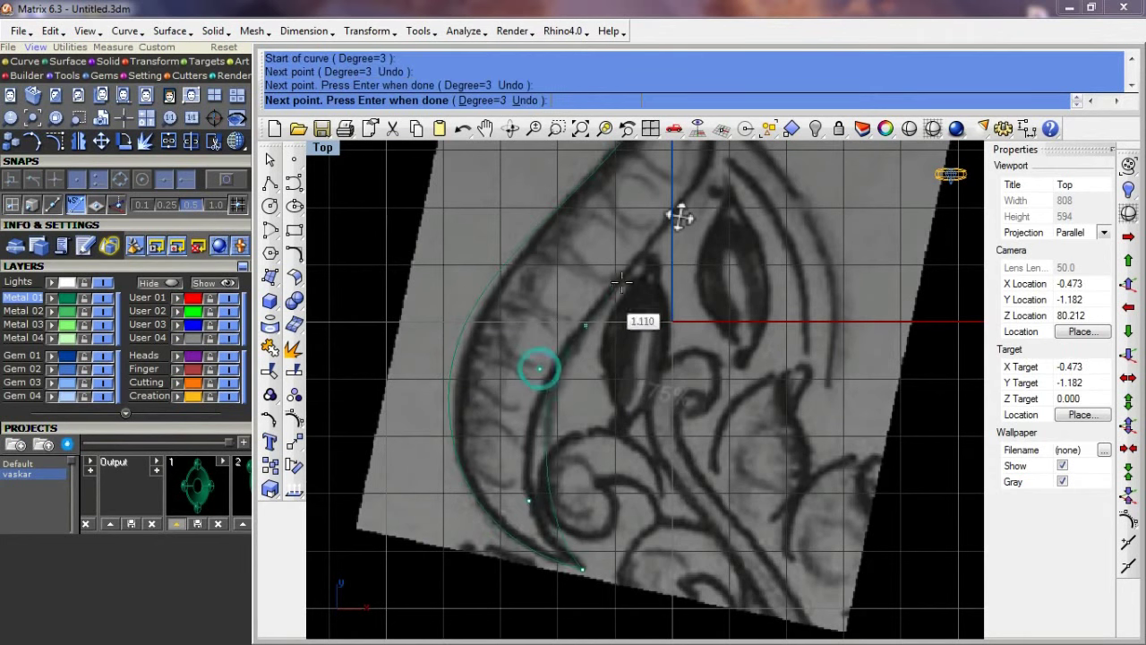
click(662, 221)
scroll(627, 376, up, 1)
scroll(615, 397, up, 1)
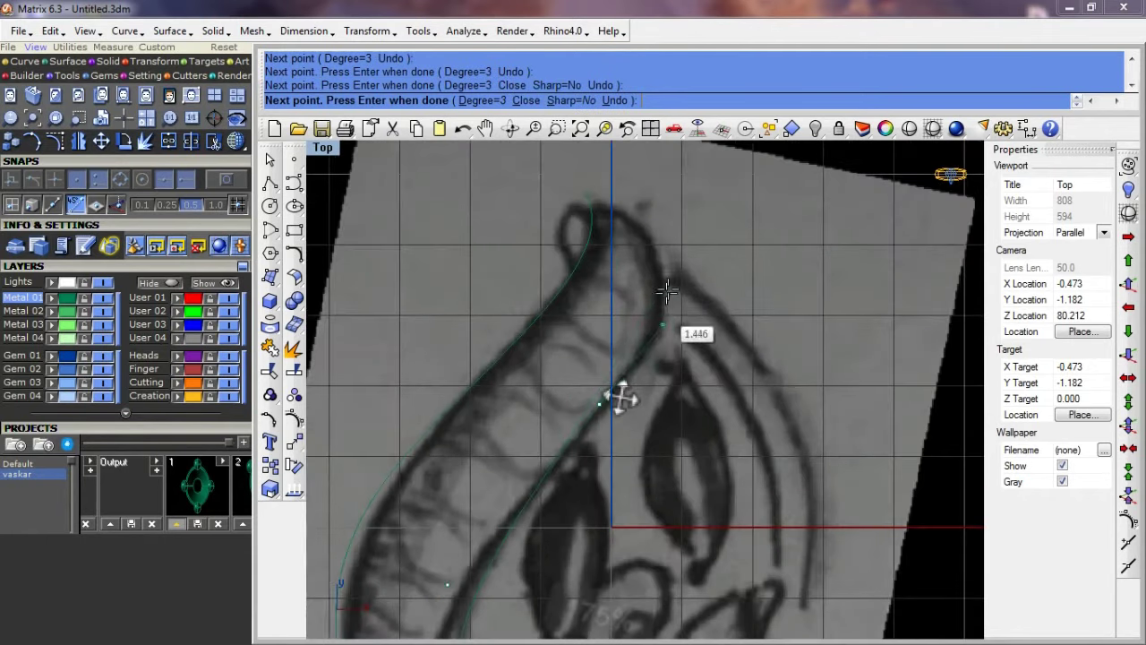
click(674, 253)
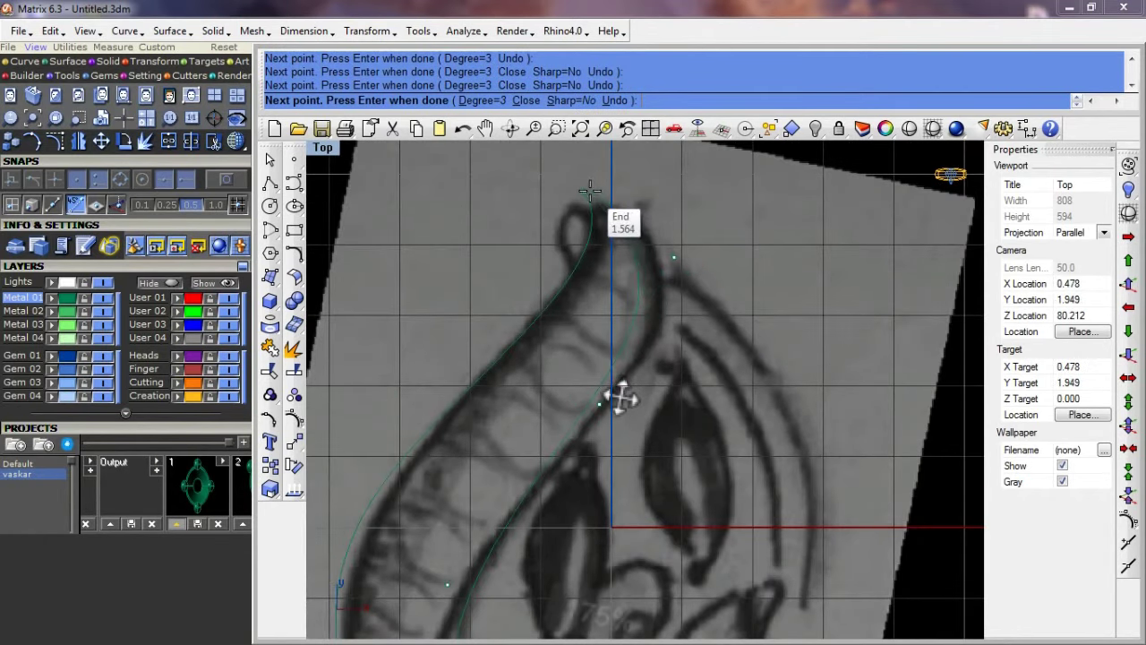
key(Return)
Step: Select both outline curves and bring up Rebuild at 12 points, degree 3
key(ctrl+a)
scroll(541, 390, down, 2)
text(Rebuild)
key(Return)
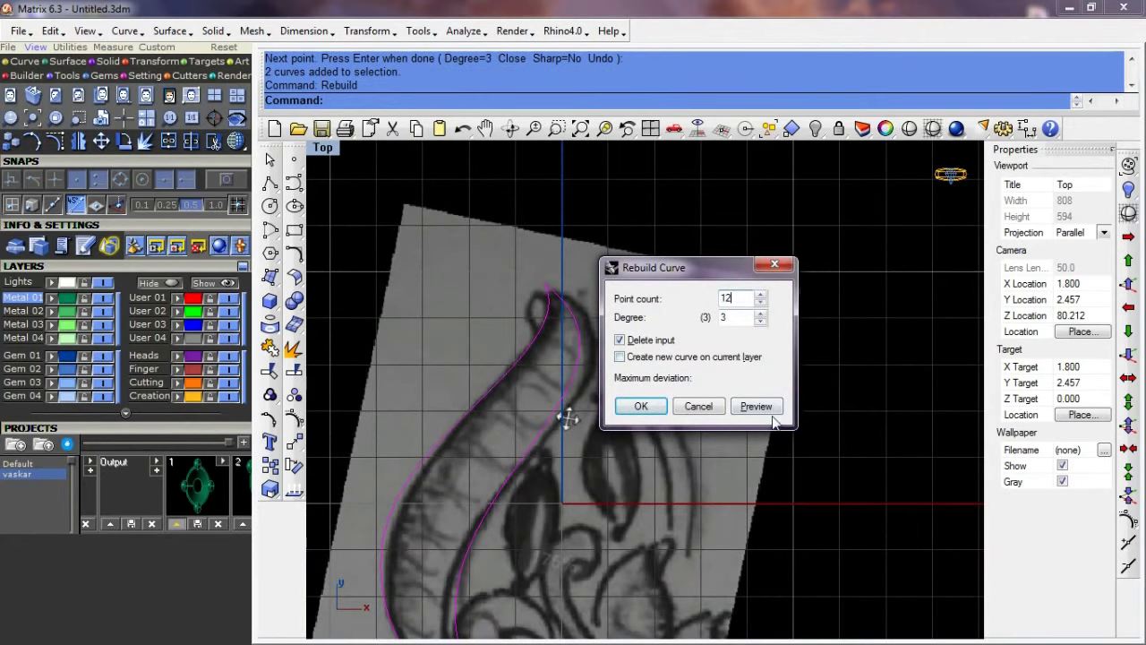
Step: Apply the 12-point rebuild, show control points and drag three onto the sketch outline
click(756, 405)
click(642, 406)
key(F10)
scroll(568, 323, up, 2)
scroll(555, 225, up, 2)
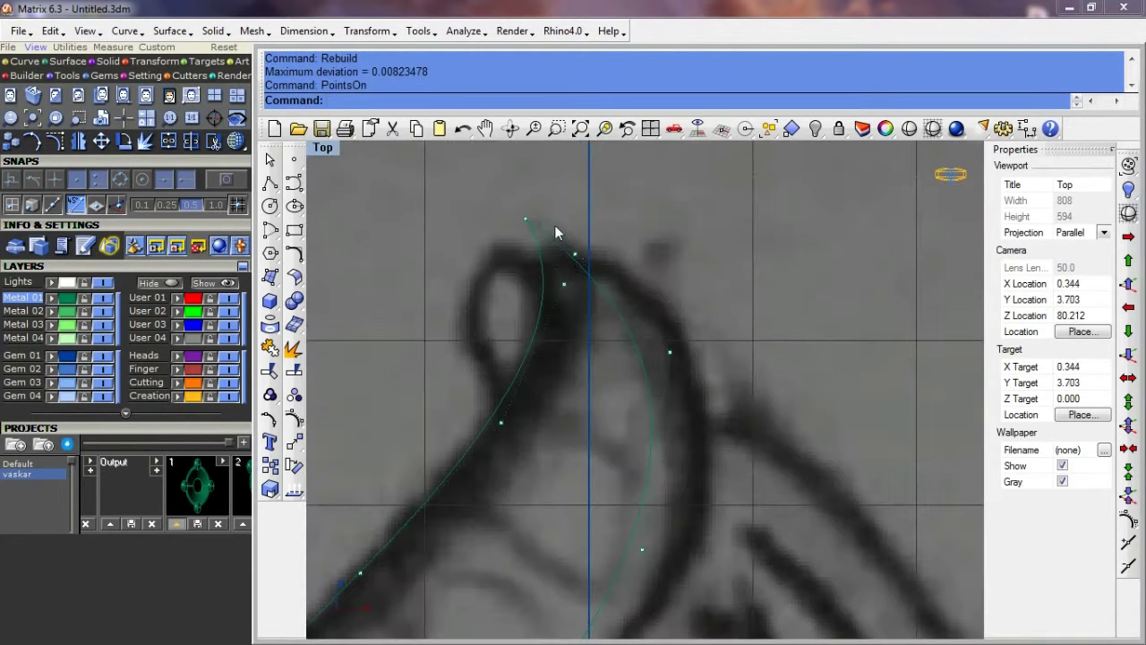
drag(575, 253, 663, 286)
drag(670, 352, 738, 394)
mouse_move(637, 443)
mouse_down()
mouse_move(702, 558)
mouse_move(667, 570)
mouse_up()
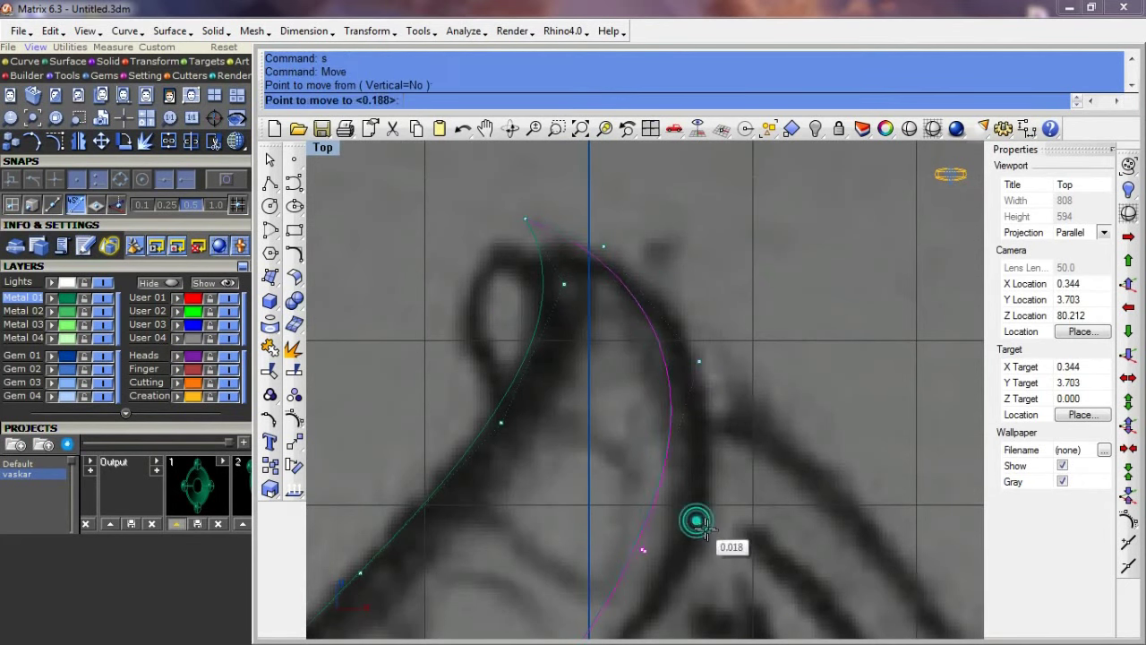
Step: Pull a control point on the lower curve onto the sketch edge
scroll(624, 582, down, 2)
scroll(624, 582, up, 3)
scroll(729, 307, down, 2)
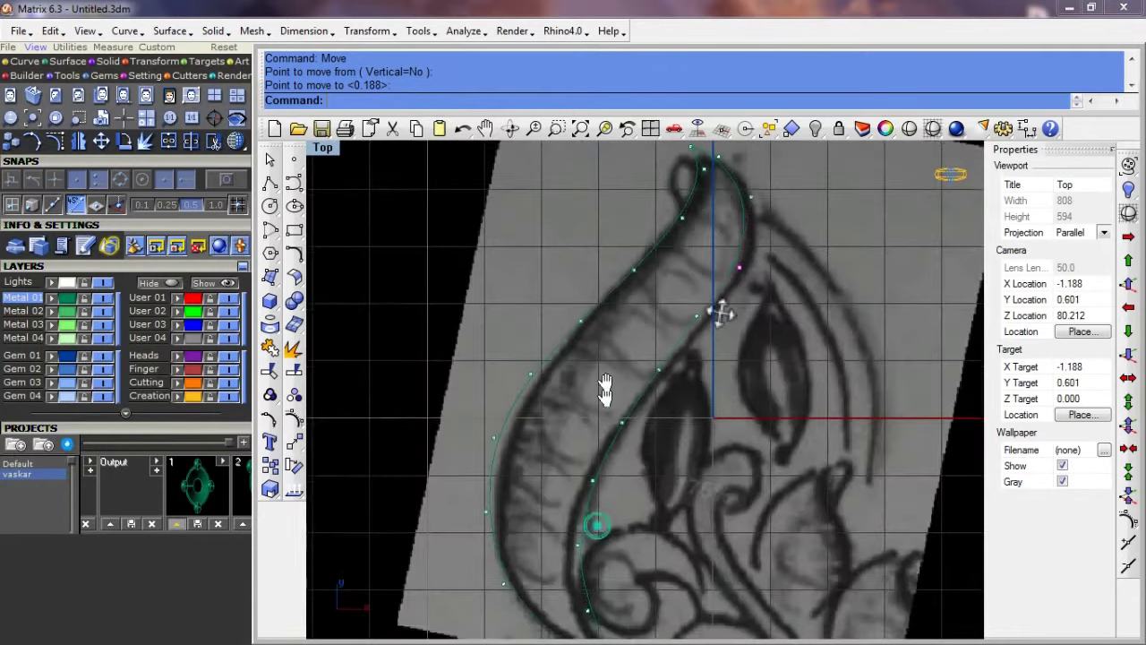
scroll(606, 389, up, 2)
drag(570, 454, 653, 525)
mouse_move(606, 483)
mouse_down()
mouse_move(642, 507)
mouse_move(631, 519)
mouse_up()
scroll(610, 483, down, 2)
scroll(454, 491, down, 2)
Step: Rebuild both outline curves again with 10 points at degree 3
click(485, 484)
key(Return)
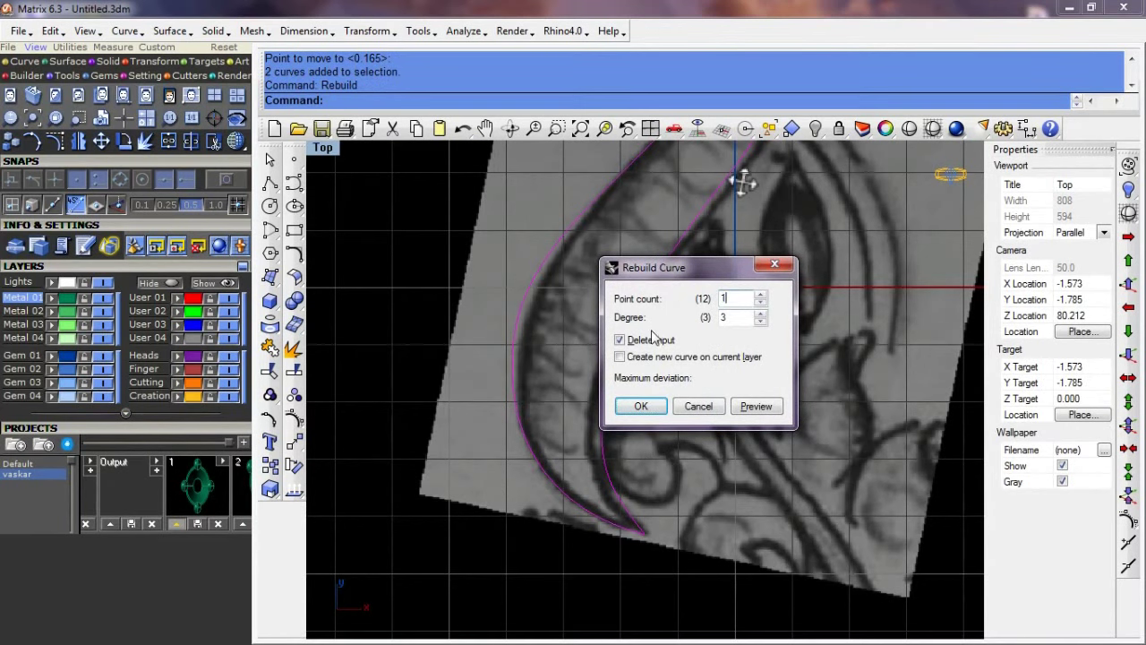
text(0)
click(755, 414)
click(641, 406)
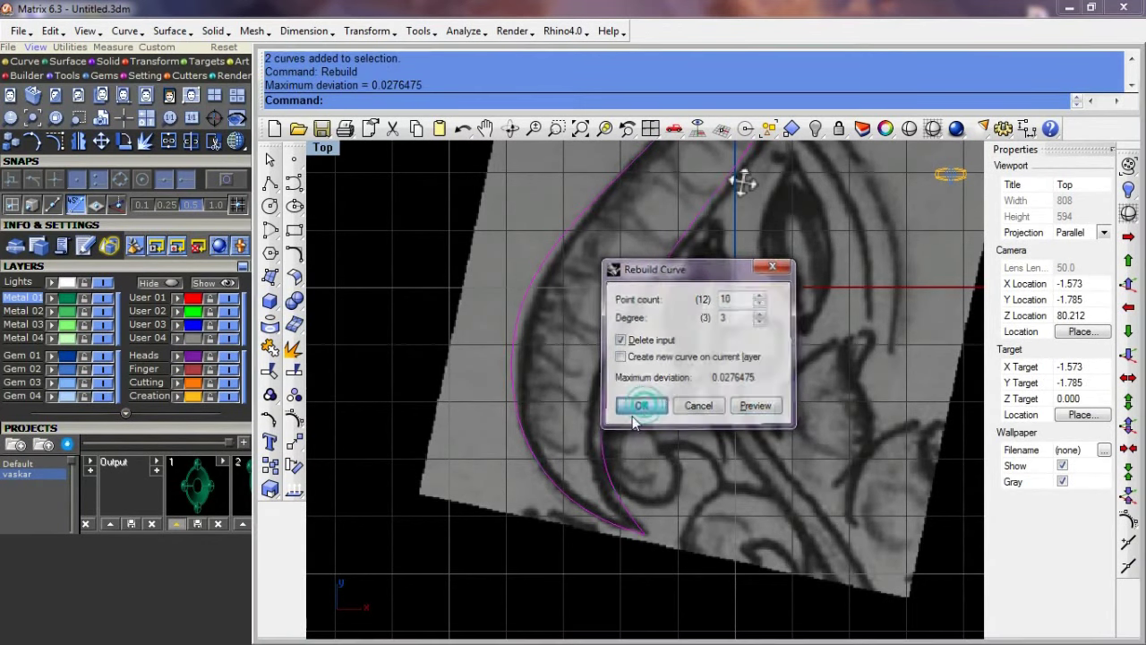
Step: Show the control points again and begin moving a point near the bottom
scroll(570, 428, up, 3)
key(F10)
drag(570, 428, 655, 479)
text(s)
key(Return)
click(655, 479)
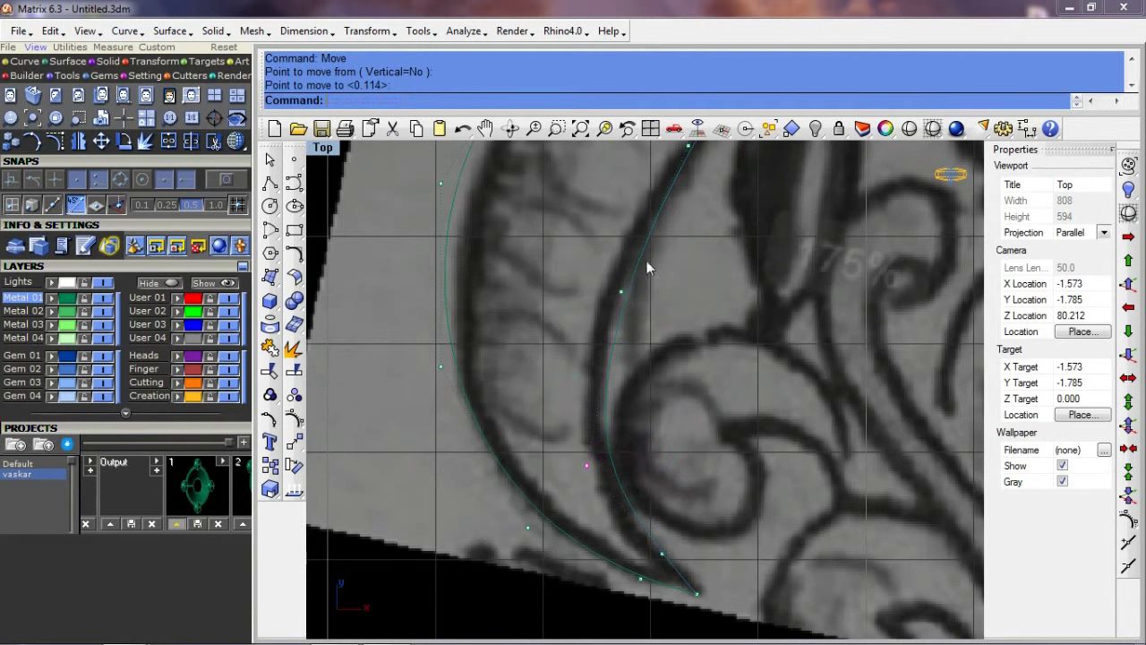
Step: Drop the moved point on the sketch line and reposition the lower control point
click(683, 336)
drag(643, 477, 690, 522)
scroll(606, 291, up, 3)
key(Return)
click(663, 445)
click(547, 339)
scroll(547, 345, down, 2)
key(Return)
click(462, 310)
Step: Adjust control points on the left outer edge so they sit on the sketch line
drag(427, 446, 428, 445)
key(Return)
click(452, 425)
click(473, 428)
key(Return)
click(454, 412)
click(457, 421)
scroll(409, 383, up, 2)
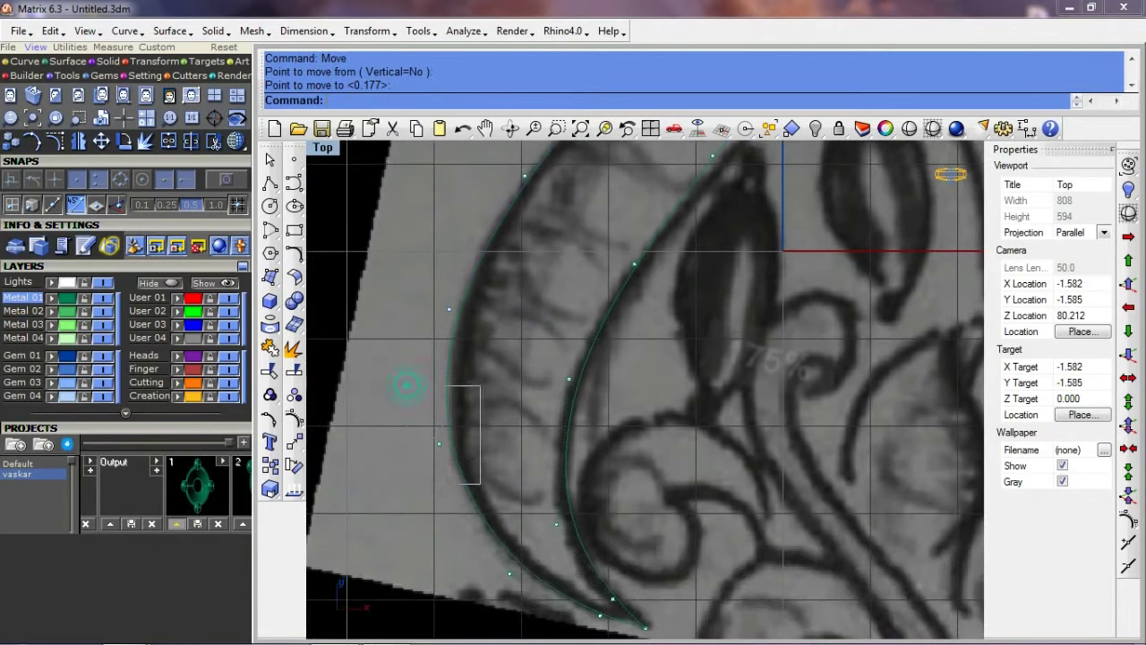
Step: Move another control point along the outer edge near the bottom tip
click(423, 443)
text(s)
key(Return)
click(475, 445)
right_drag(466, 474, 417, 312)
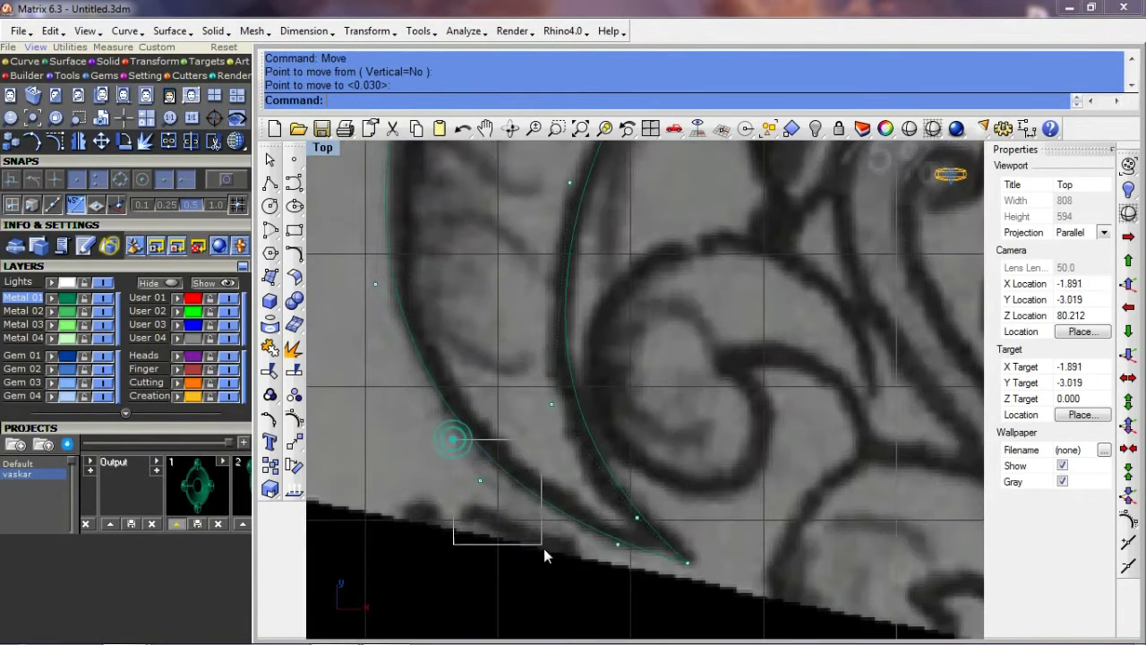
click(517, 506)
right_drag(517, 506, 573, 461)
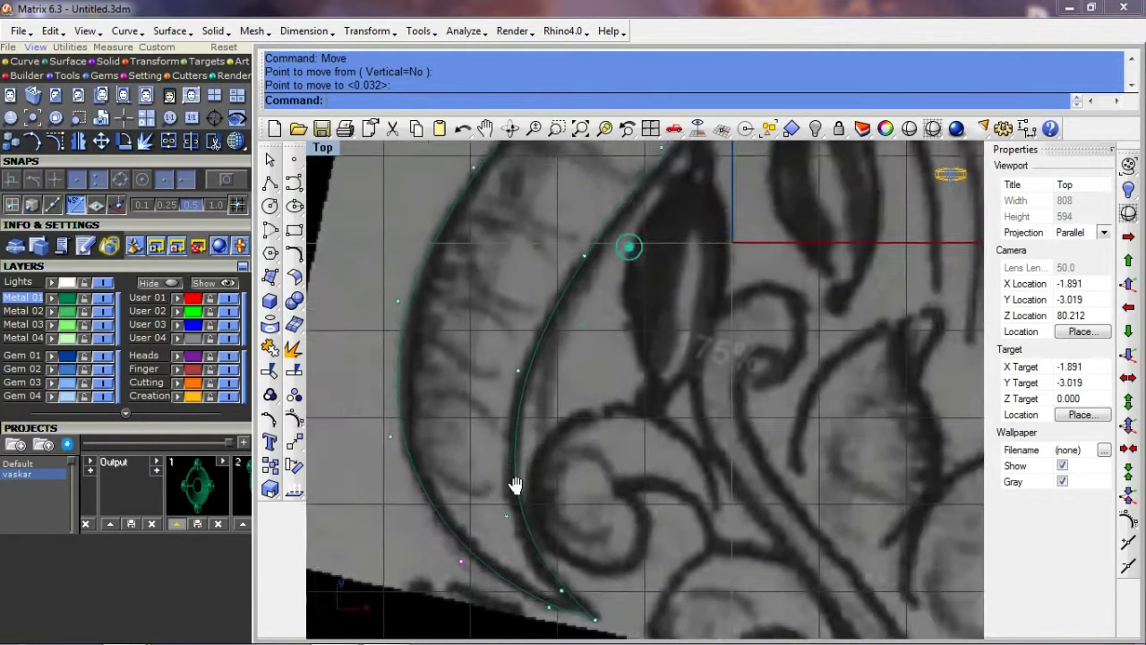
scroll(515, 269, up, 3)
Step: Reposition control points near the top tip, top curl and inner edge onto the sketch
drag(509, 212, 541, 251)
drag(528, 209, 647, 280)
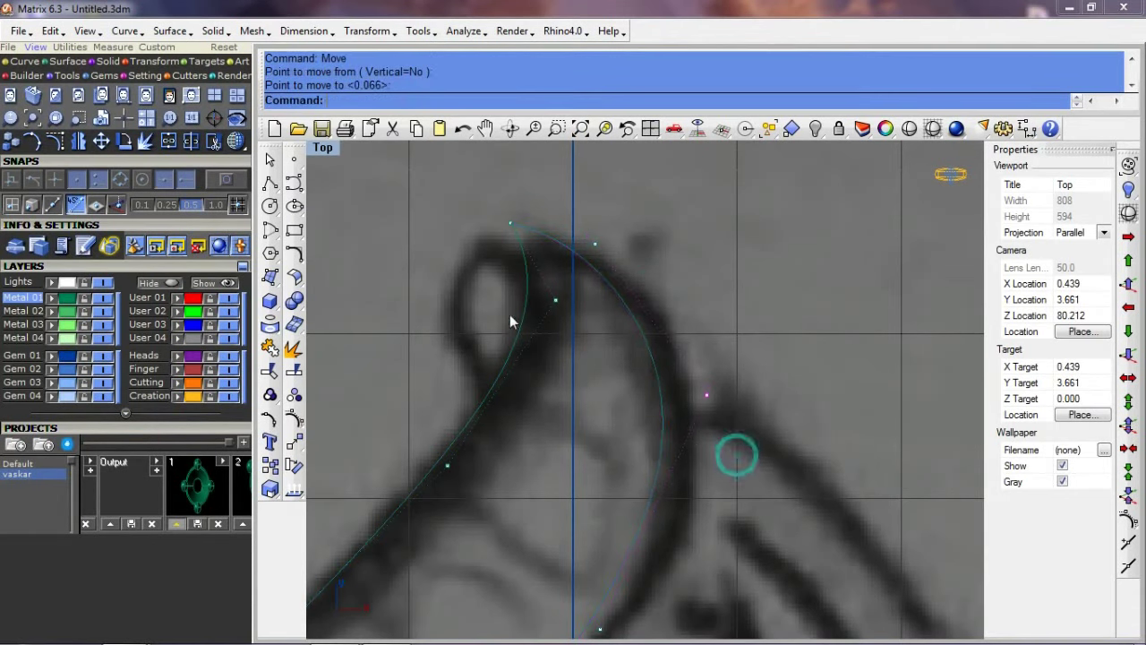
mouse_move(507, 291)
mouse_down()
mouse_move(589, 360)
mouse_move(587, 371)
mouse_up()
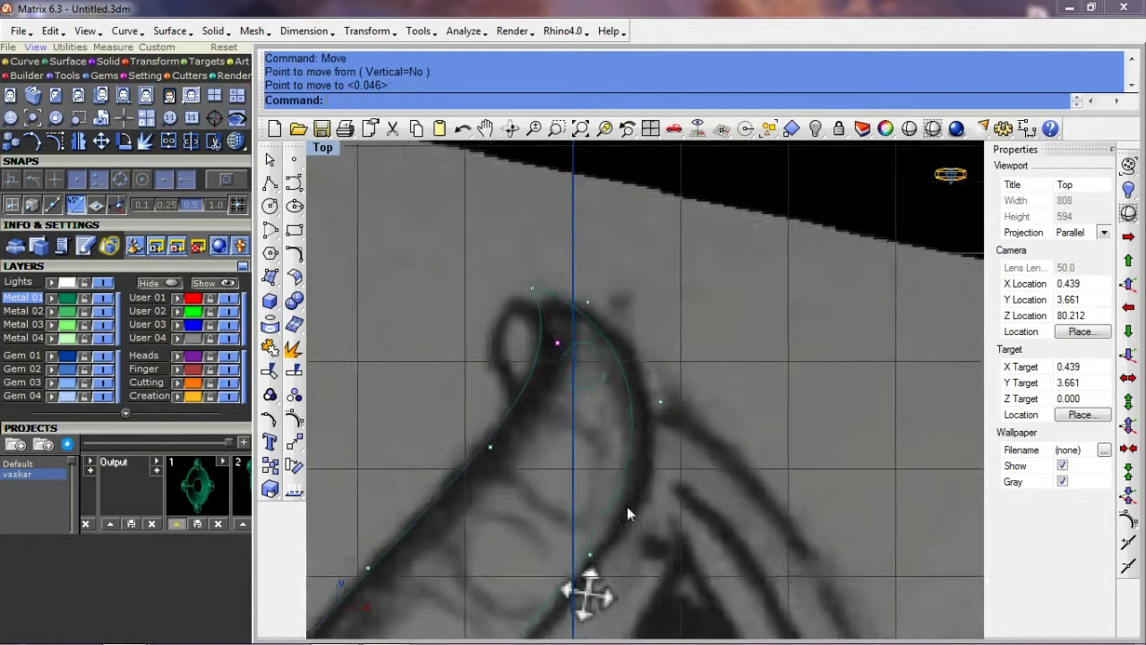
right_drag(627, 506, 573, 466)
drag(514, 408, 636, 523)
drag(576, 488, 634, 504)
click(635, 502)
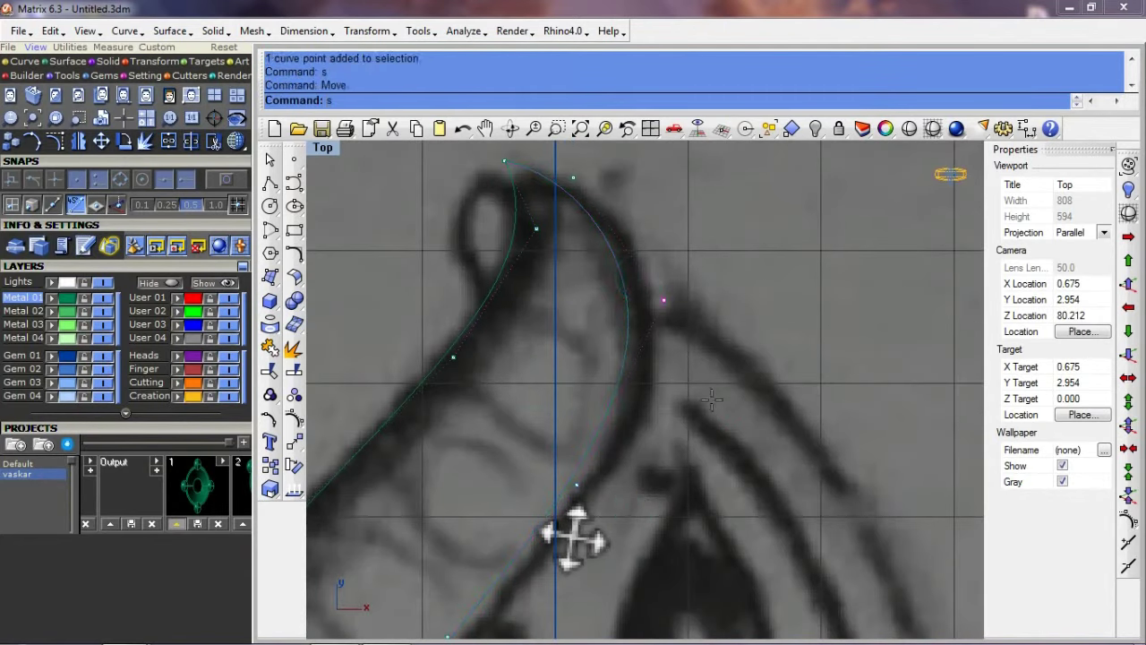
scroll(609, 434, down, 2)
Step: Select both outline curves to check their fit, then deselect
click(384, 402)
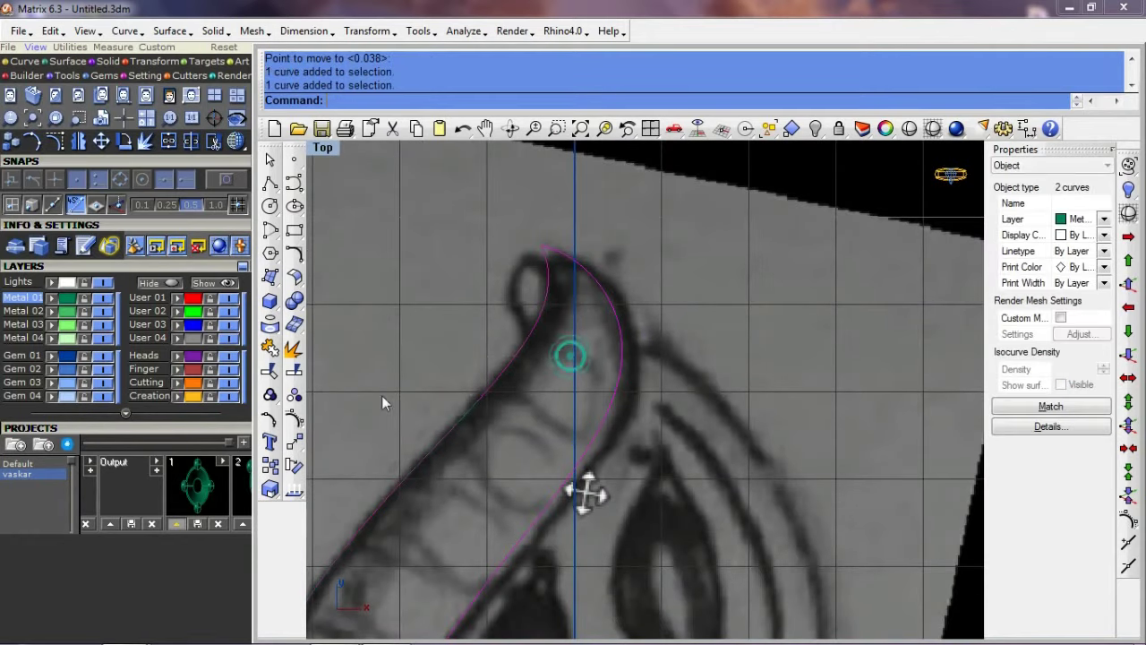
scroll(537, 421, down, 2)
scroll(584, 420, down, 1)
right_drag(546, 503, 472, 425)
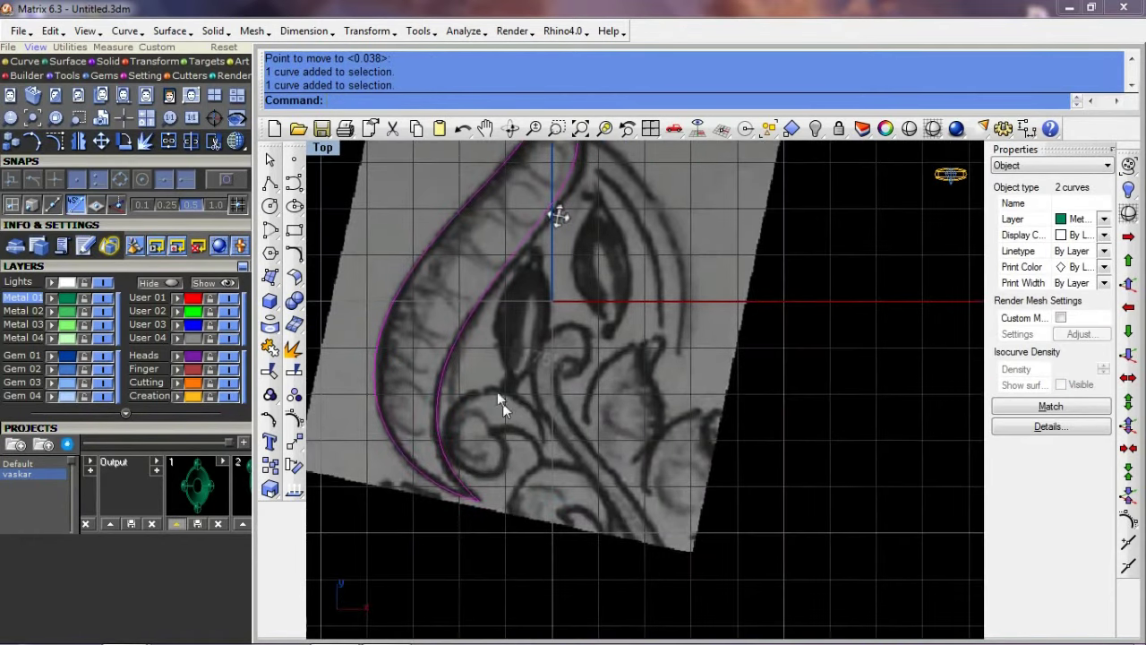
key(Escape)
click(293, 182)
Step: Import the saved gem pendant design vaskar_8.3dm from the project thumbnails
key(Escape)
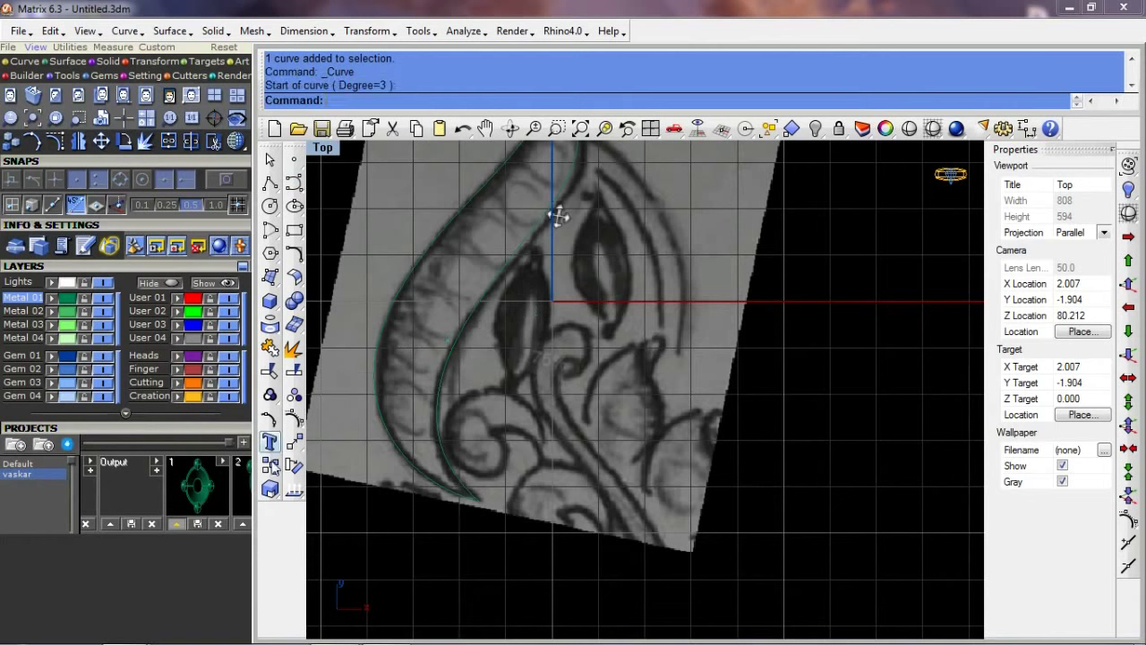
click(243, 440)
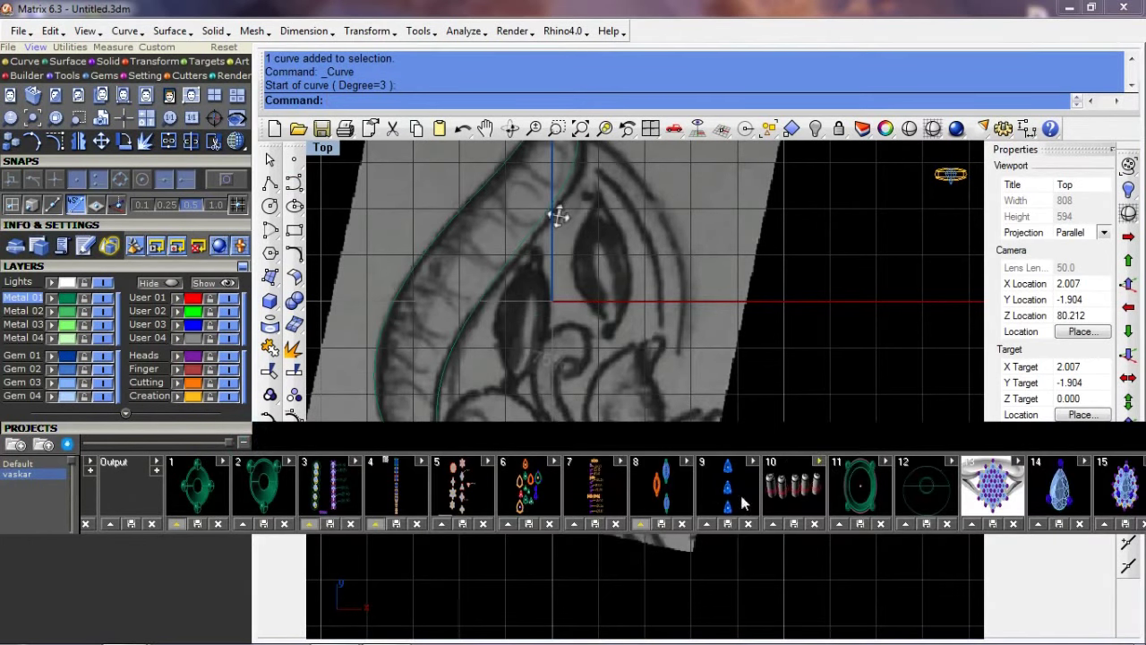
click(686, 461)
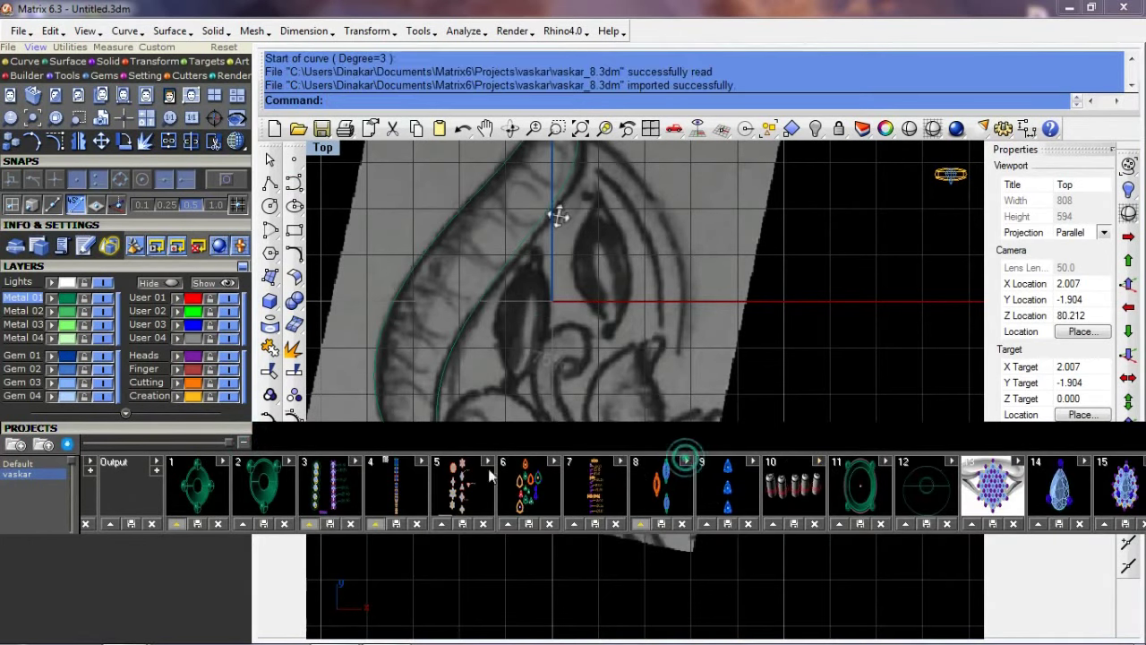
click(242, 442)
Step: Move the imported pieces onto the grid
scroll(627, 358, down, 3)
scroll(639, 391, down, 3)
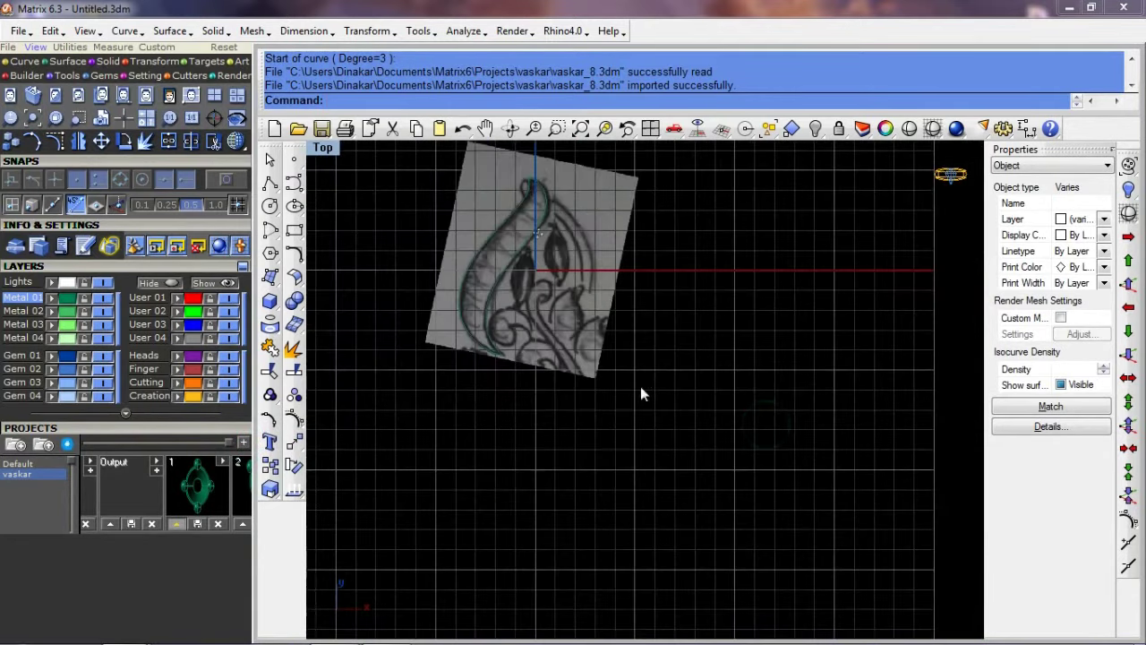
scroll(698, 421, down, 3)
text(m)
key(Return)
click(860, 430)
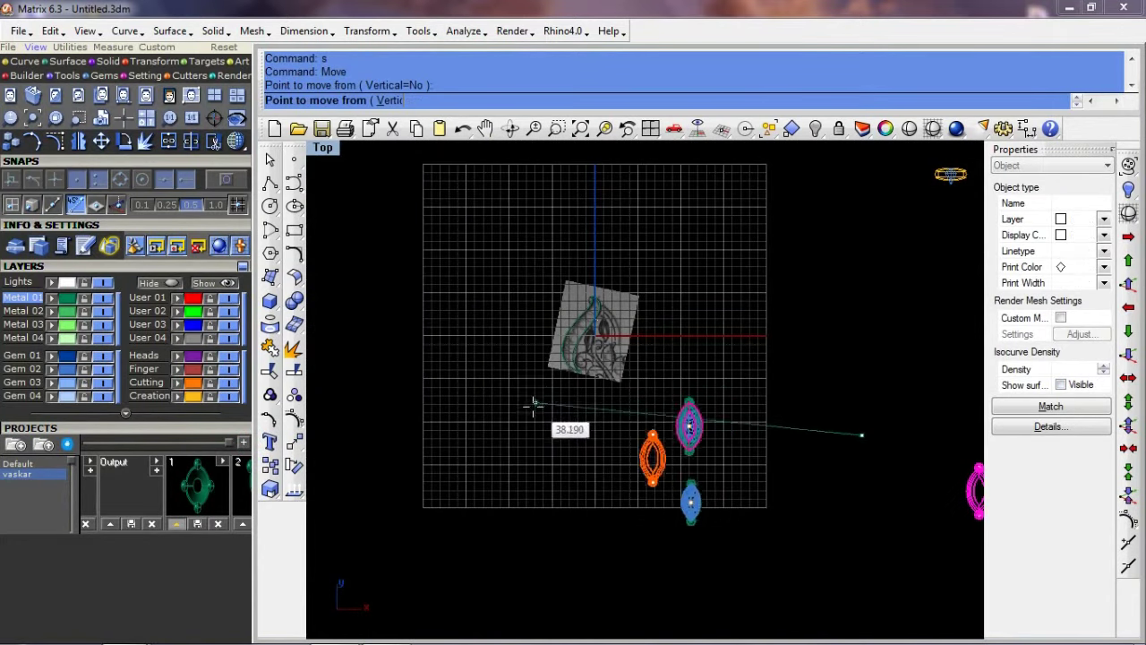
click(532, 404)
Step: Move the marquise gem inside the traced outline and switch to shaded display
scroll(690, 490, up, 2)
key(Return)
click(719, 541)
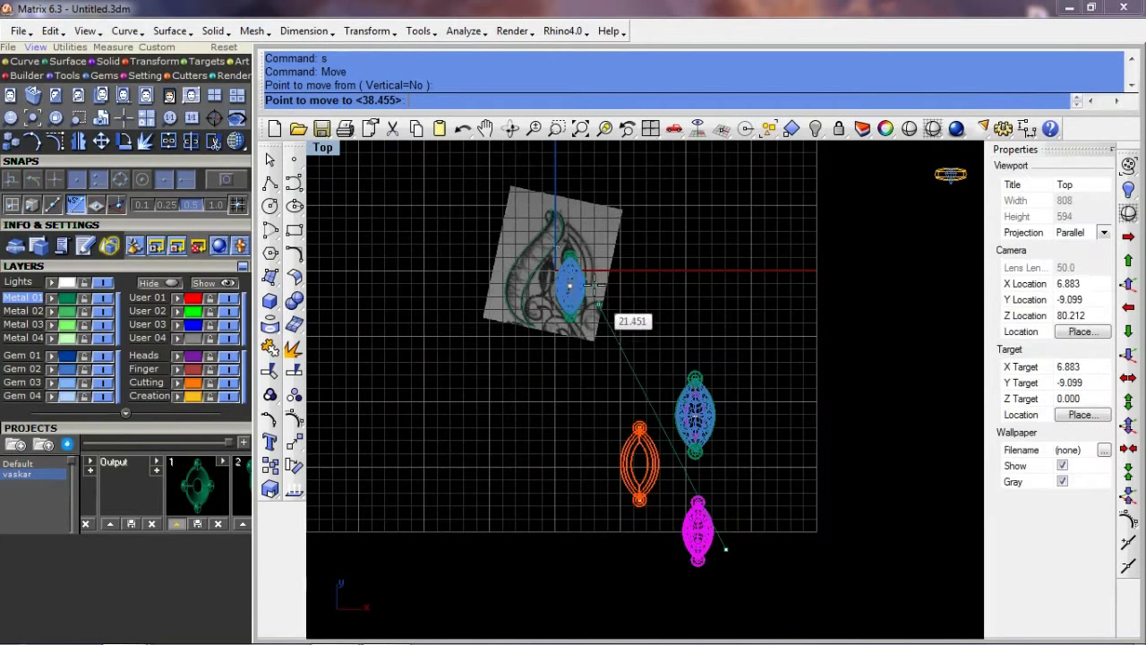
click(609, 289)
scroll(609, 288, up, 2)
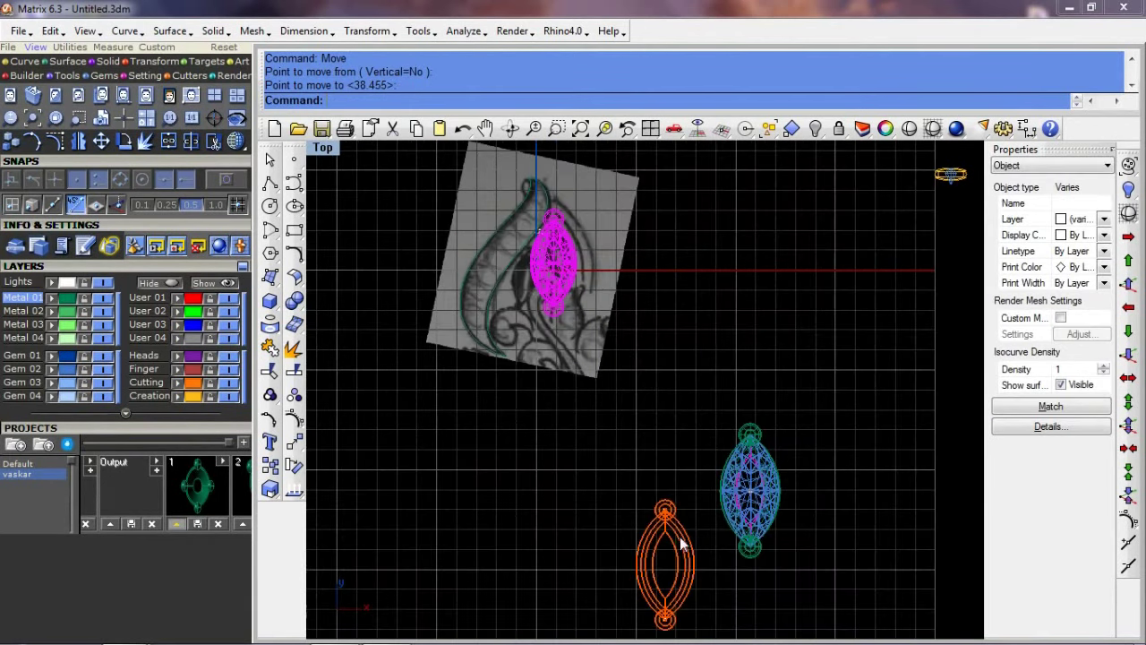
text(d)
key(Return)
scroll(564, 260, up, 2)
Step: Tilt the gem setting around its top prong and shift it slightly right and down
scroll(573, 276, up, 2)
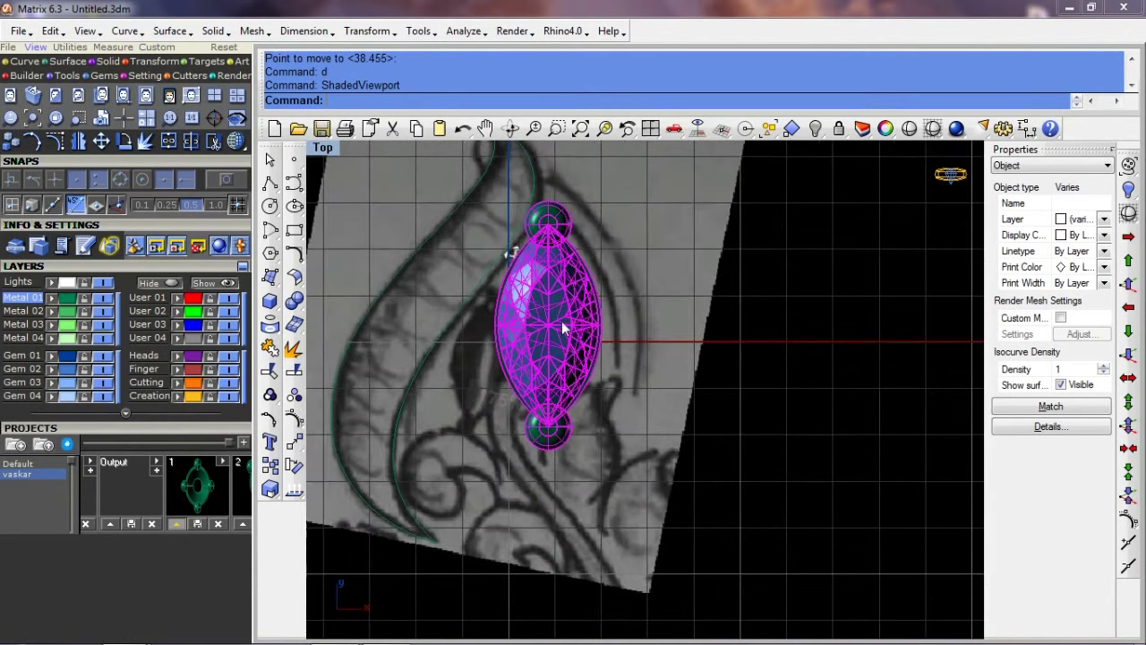
text(r)
key(Return)
click(548, 235)
click(659, 341)
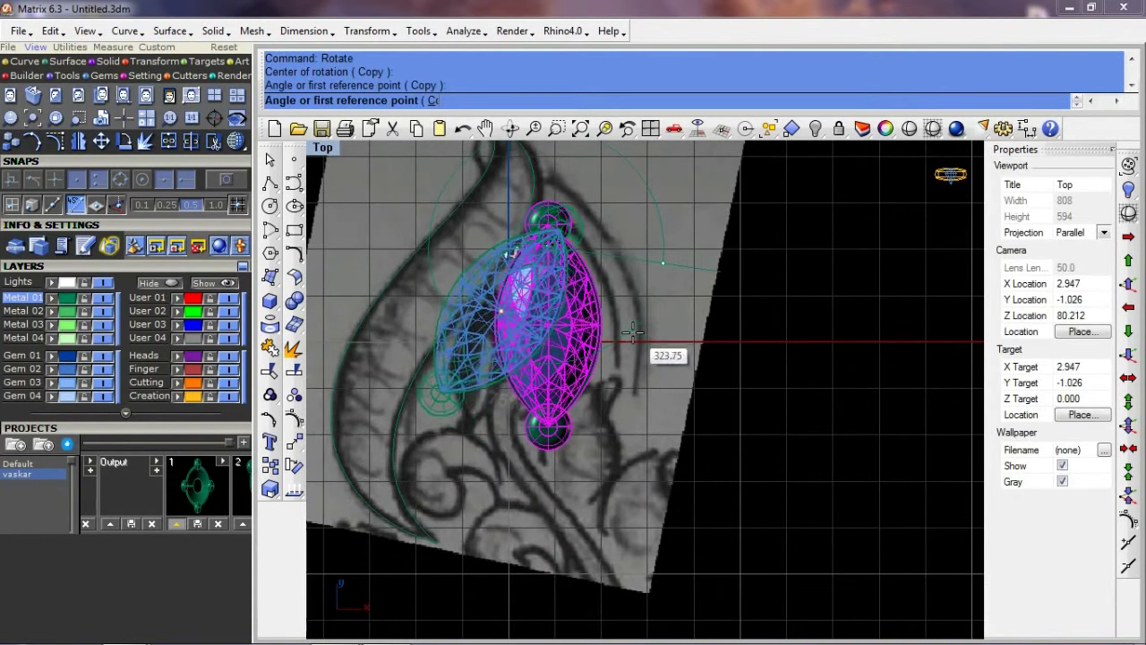
click(542, 318)
text(s)
key(Return)
click(542, 318)
click(567, 330)
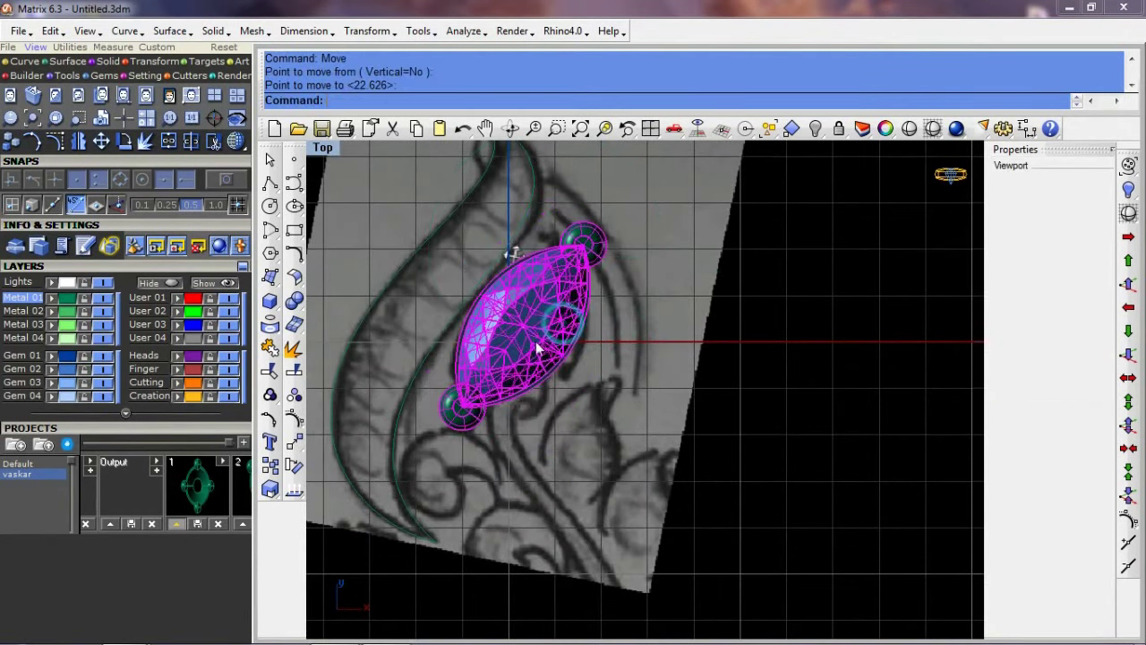
Step: Rotate the gem again to its final angle and nudge it inside the outline
text(rotate)
key(Return)
click(515, 248)
click(668, 297)
click(673, 279)
drag(515, 251, 542, 285)
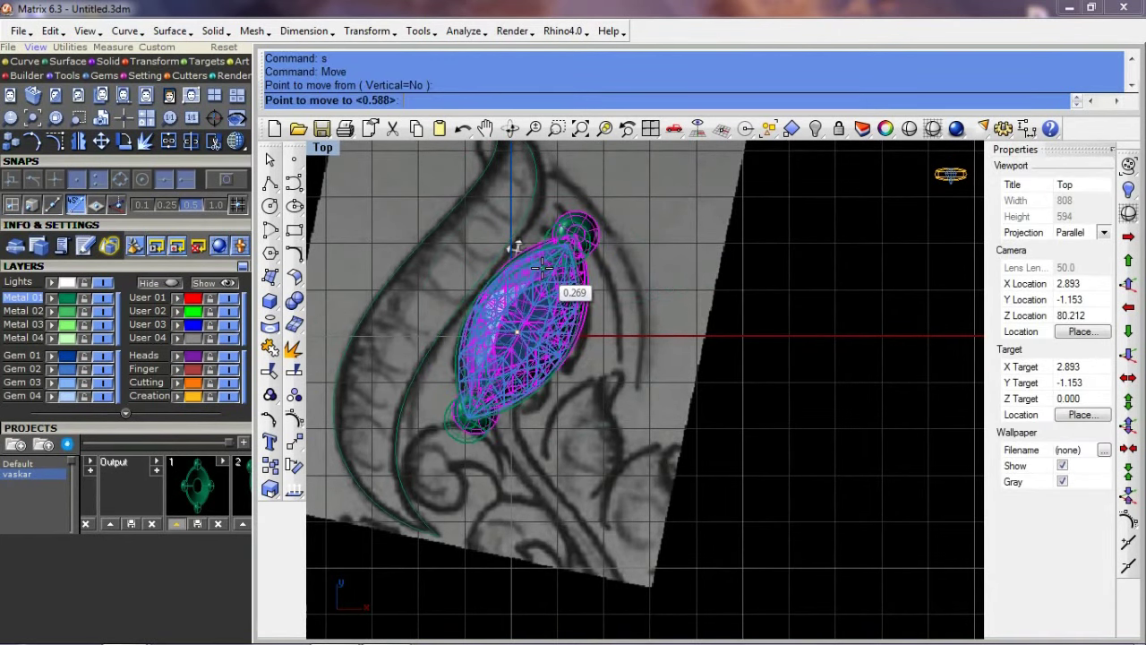
scroll(606, 355, down, 2)
scroll(584, 340, up, 2)
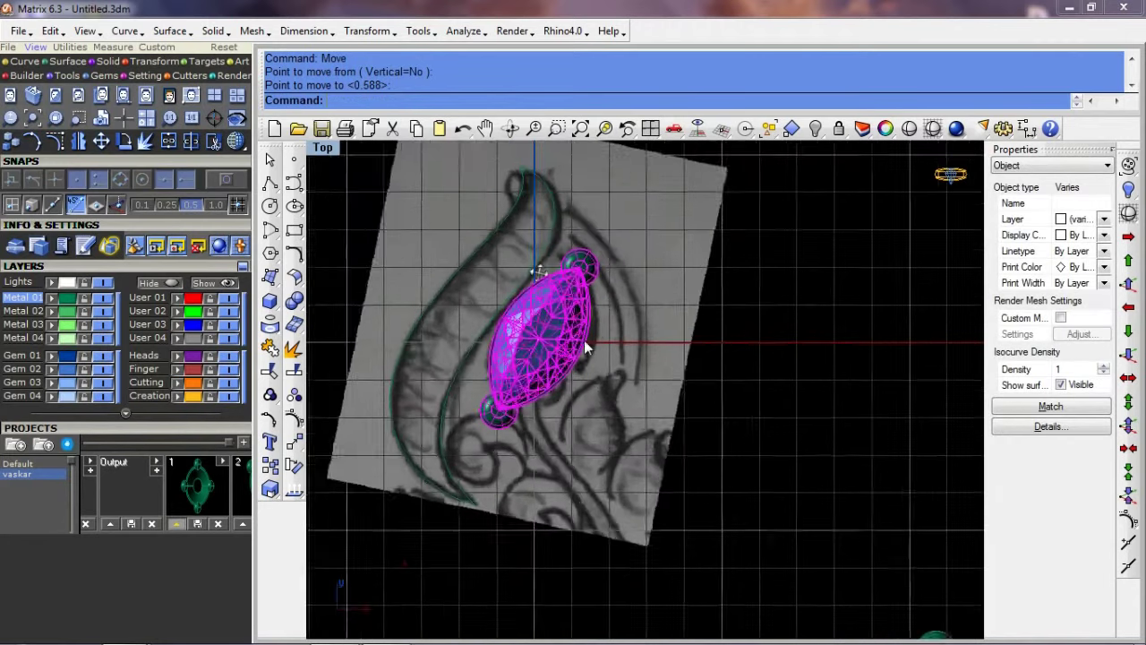
scroll(566, 356, up, 2)
scroll(596, 339, down, 2)
key(Escape)
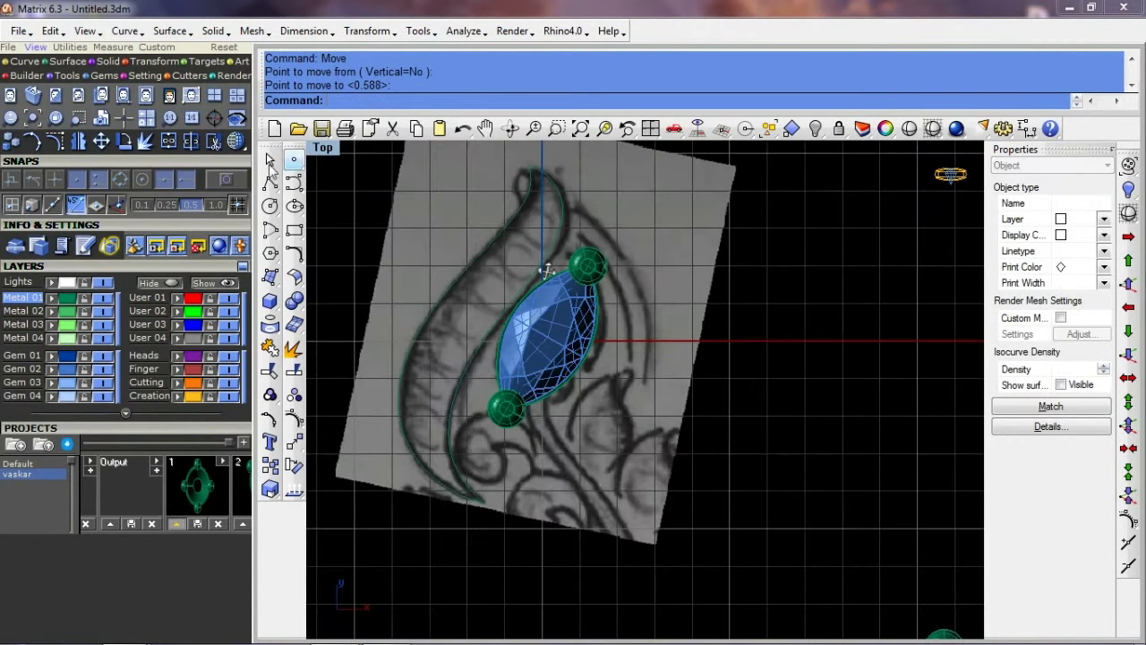
Step: Trace the sketched arc right of the gem with a four-point curve
click(270, 183)
click(556, 195)
click(643, 224)
click(660, 338)
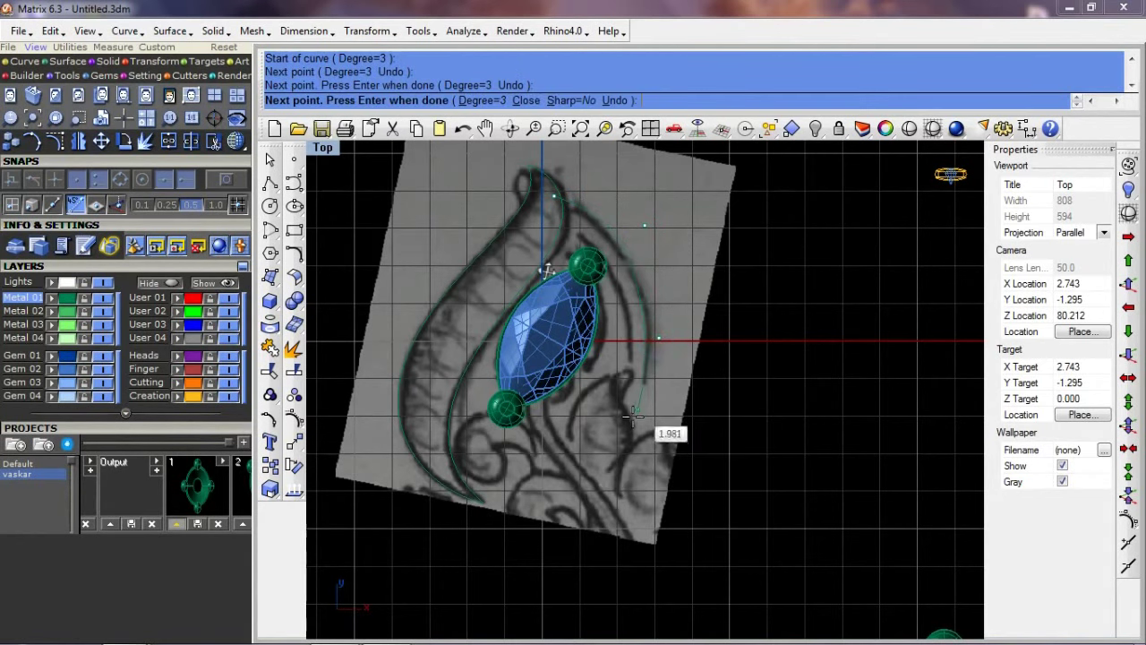
click(626, 435)
key(Return)
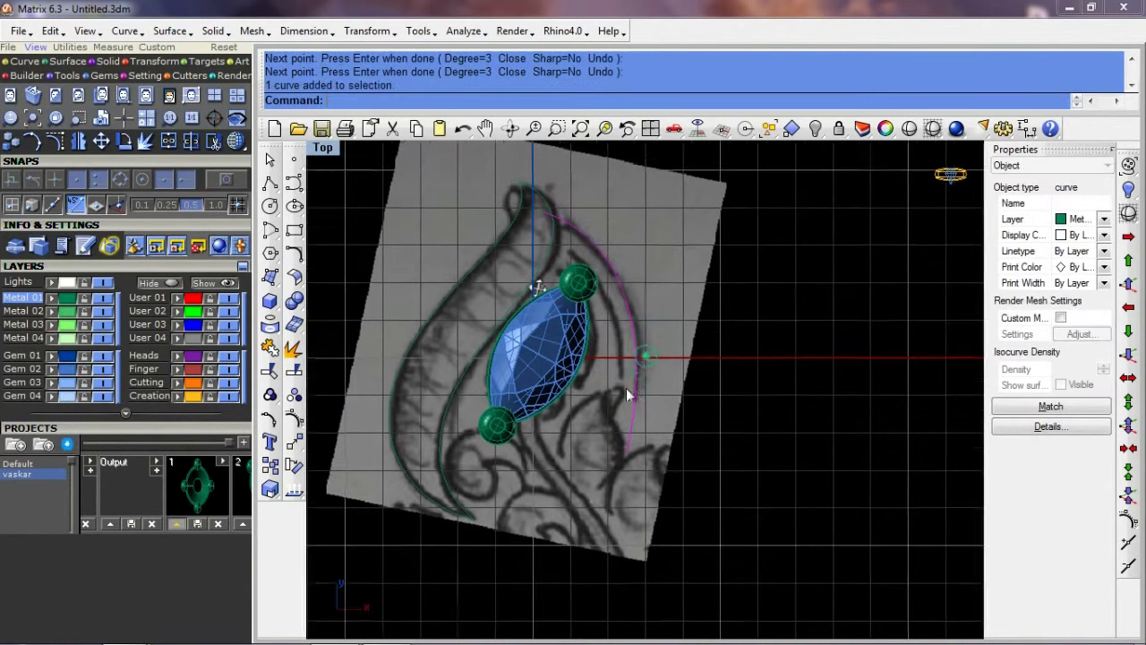
Step: Rebuild the arc curve to 4 points at degree 3
click(757, 405)
click(647, 407)
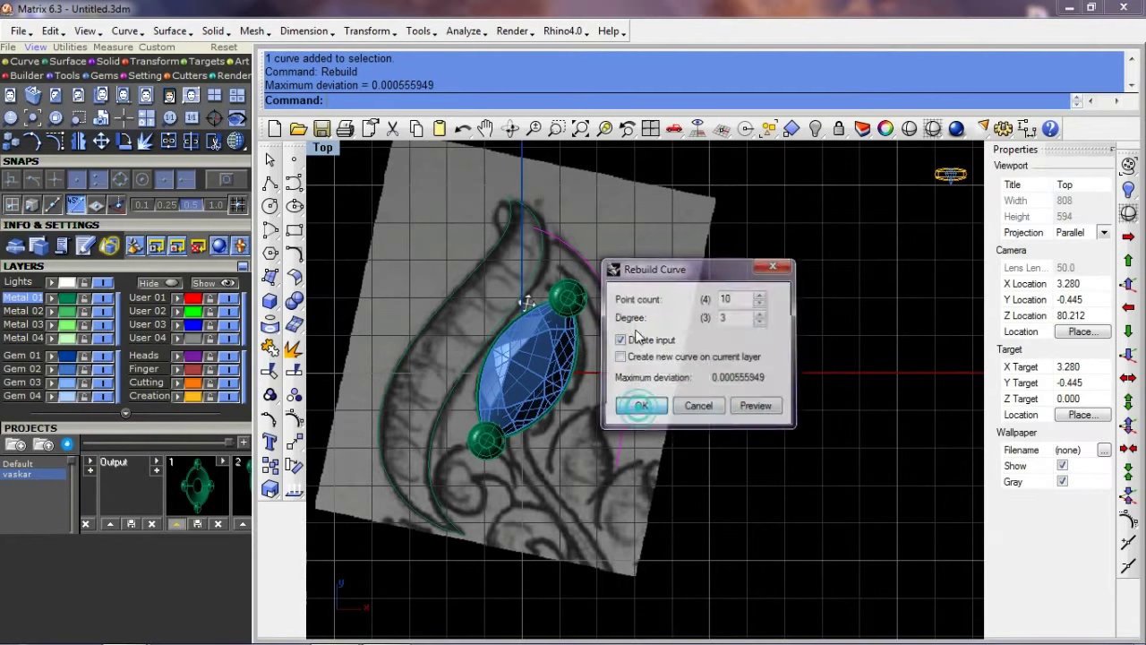
key(Return)
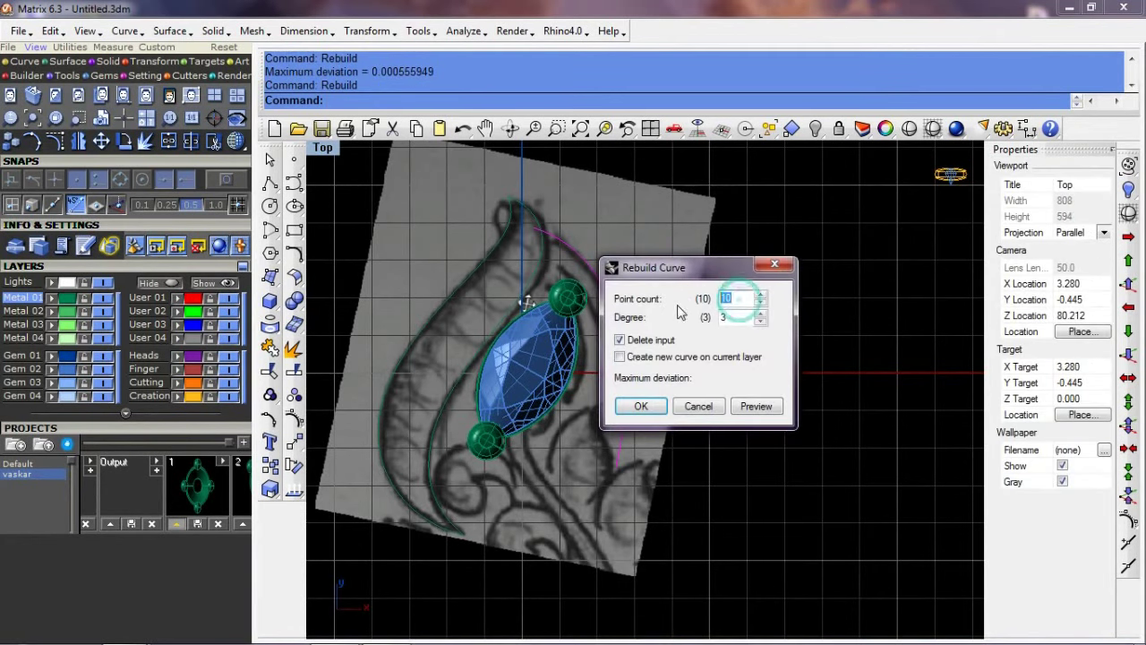
text(4)
click(734, 408)
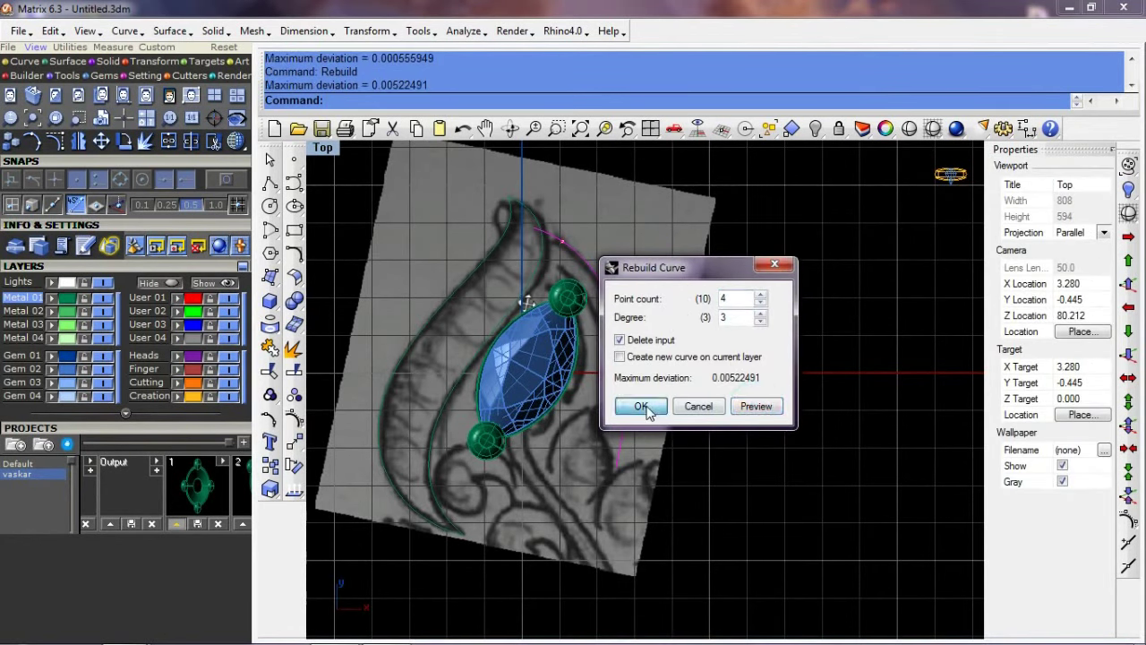
click(641, 405)
Step: Show the arc's control points and drag one onto the sketch line
scroll(573, 259, up, 3)
key(F10)
click(593, 212)
drag(593, 211, 723, 332)
Step: Move the arc's upper control points onto the sketched line beside the gem
click(723, 332)
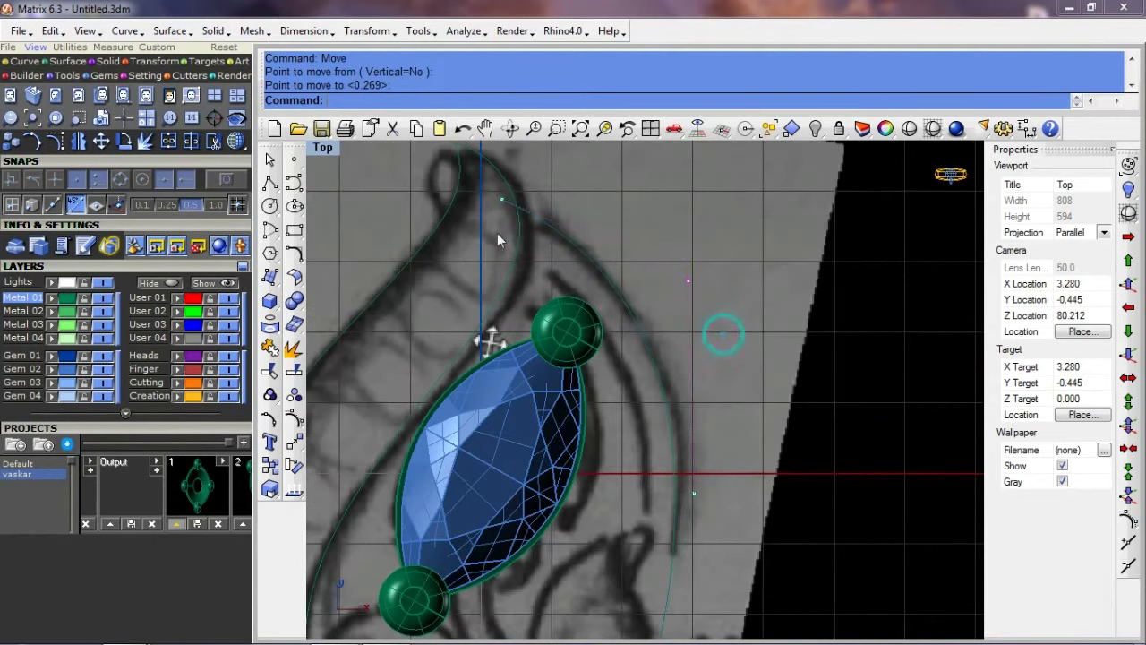
scroll(522, 229, up, 2)
scroll(601, 282, down, 3)
click(631, 364)
drag(630, 364, 724, 427)
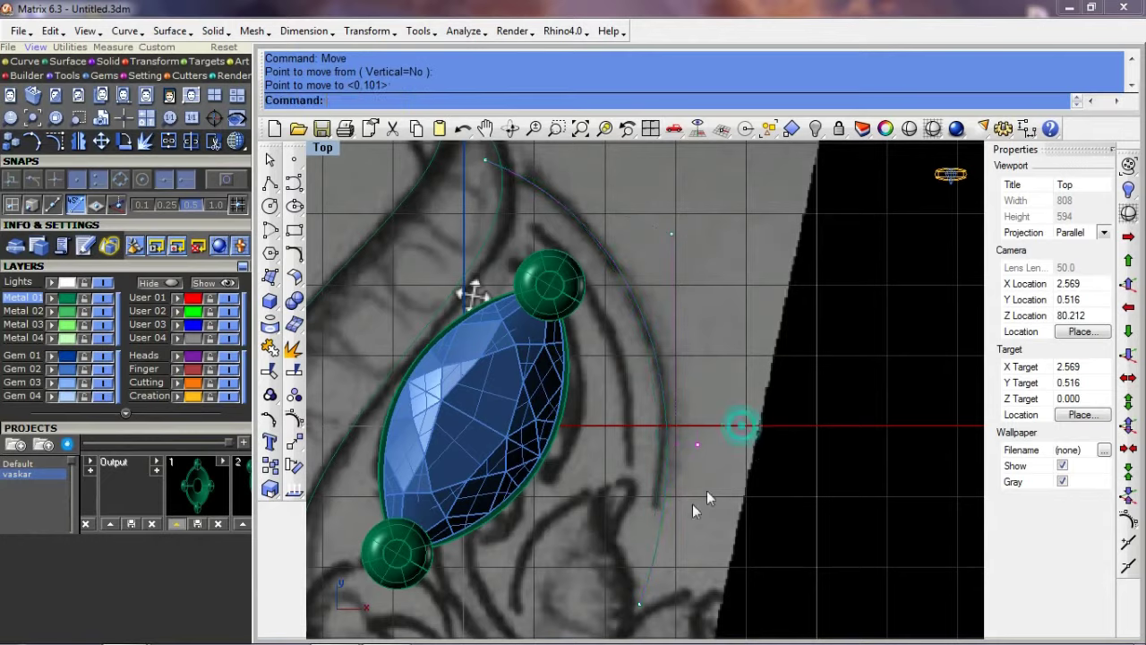
Step: Pull the arc's lower control points onto the sketch line
right_drag(707, 498, 563, 398)
click(663, 484)
drag(606, 451, 623, 530)
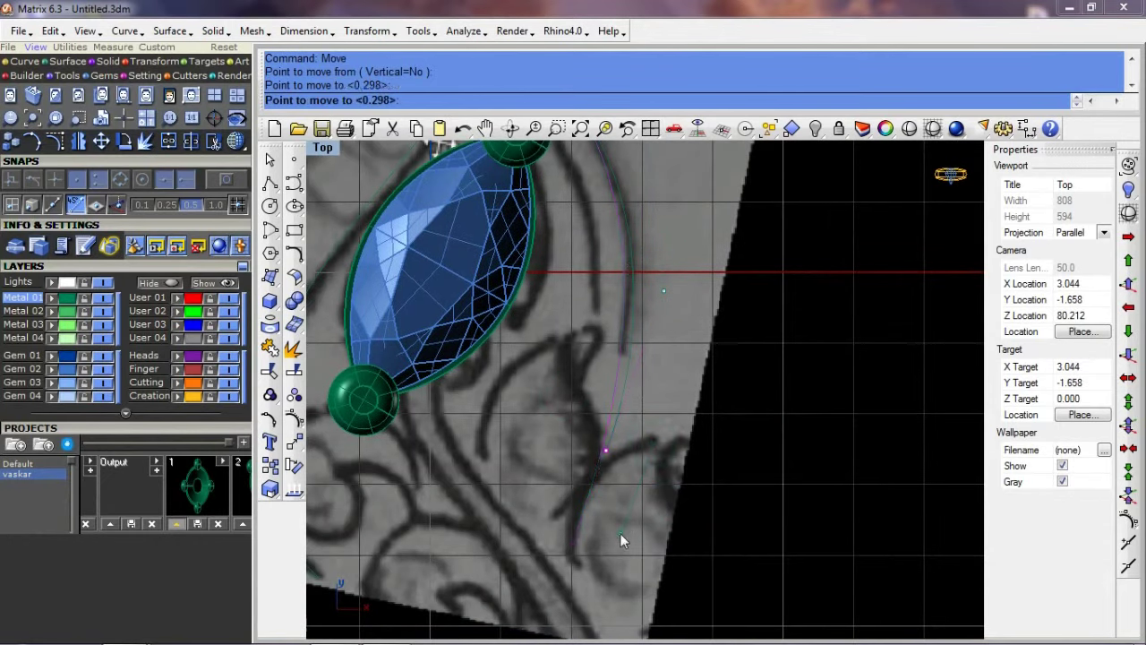
key(Escape)
right_click(687, 339)
click(699, 348)
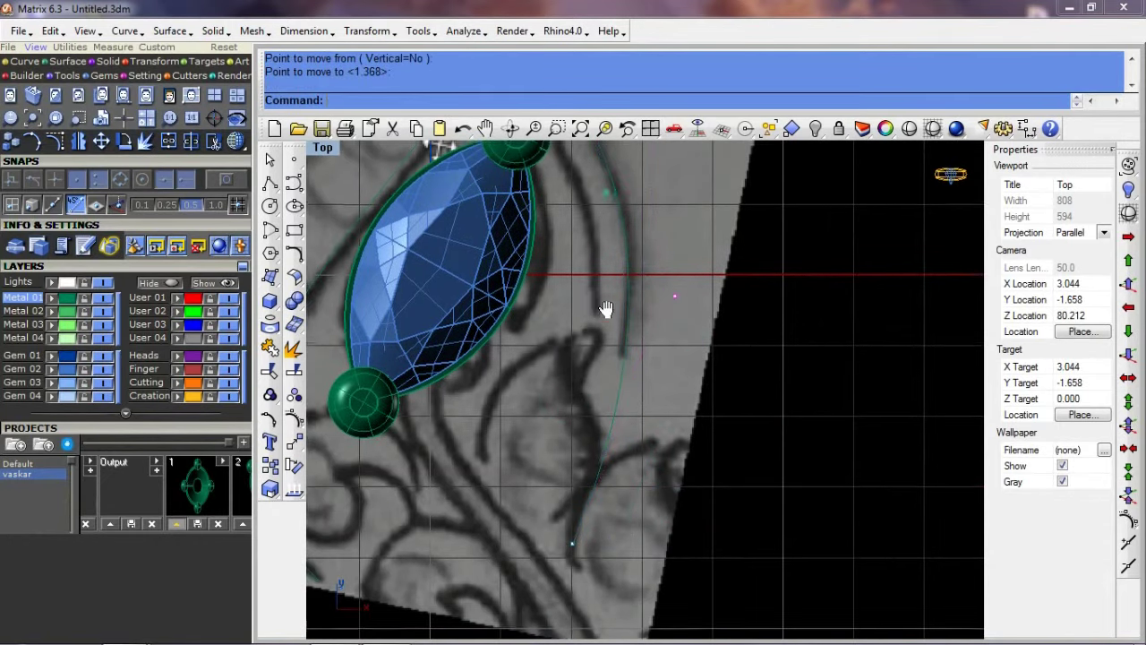
key(Up)
key(Up)
key(Up)
key(Return)
Step: Reposition one more arc control point and select the outer arc curve
click(689, 386)
click(687, 380)
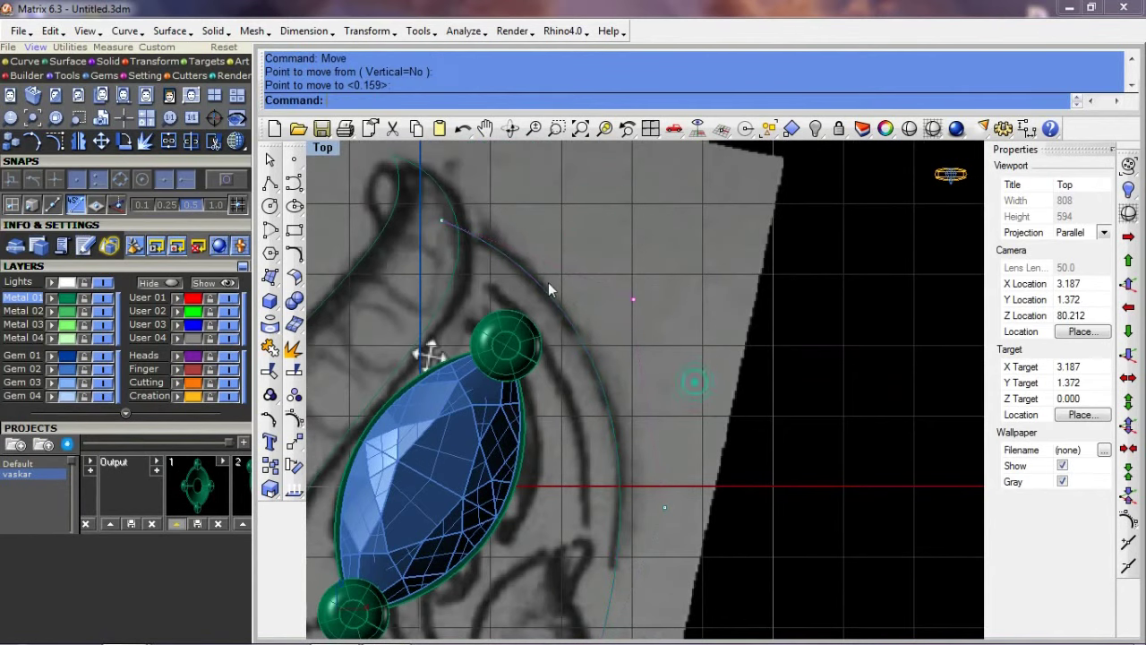
scroll(548, 282, down, 3)
scroll(573, 401, up, 2)
scroll(559, 333, up, 2)
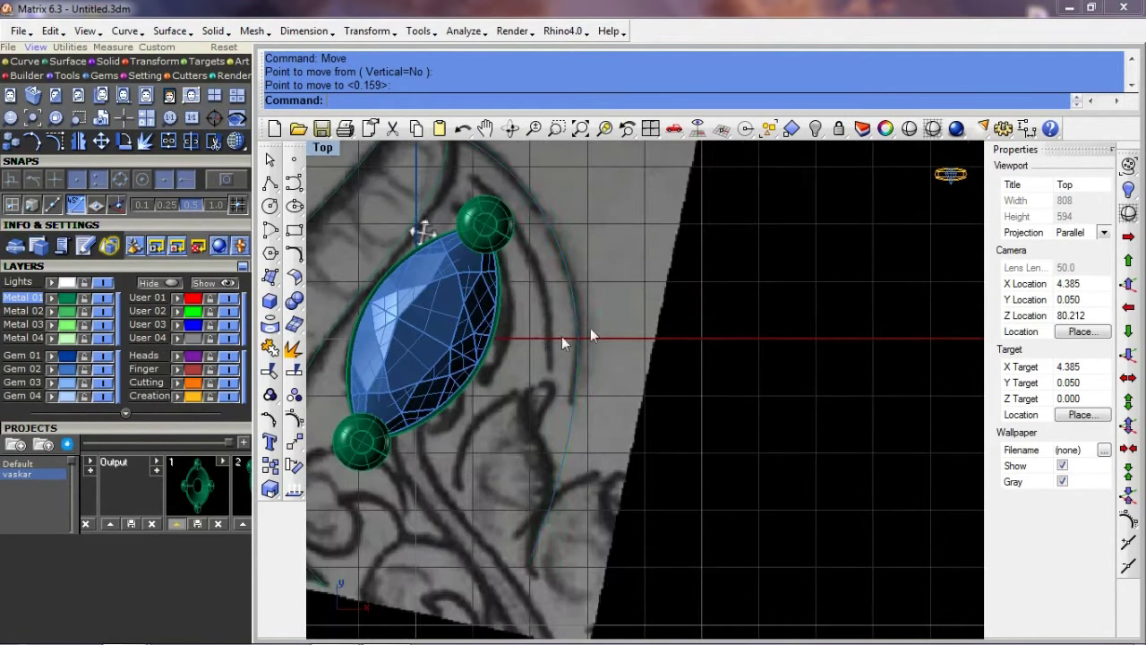
click(589, 330)
Step: Offset the arc curve by 0.6 toward the outer side
text(o)
key(Return)
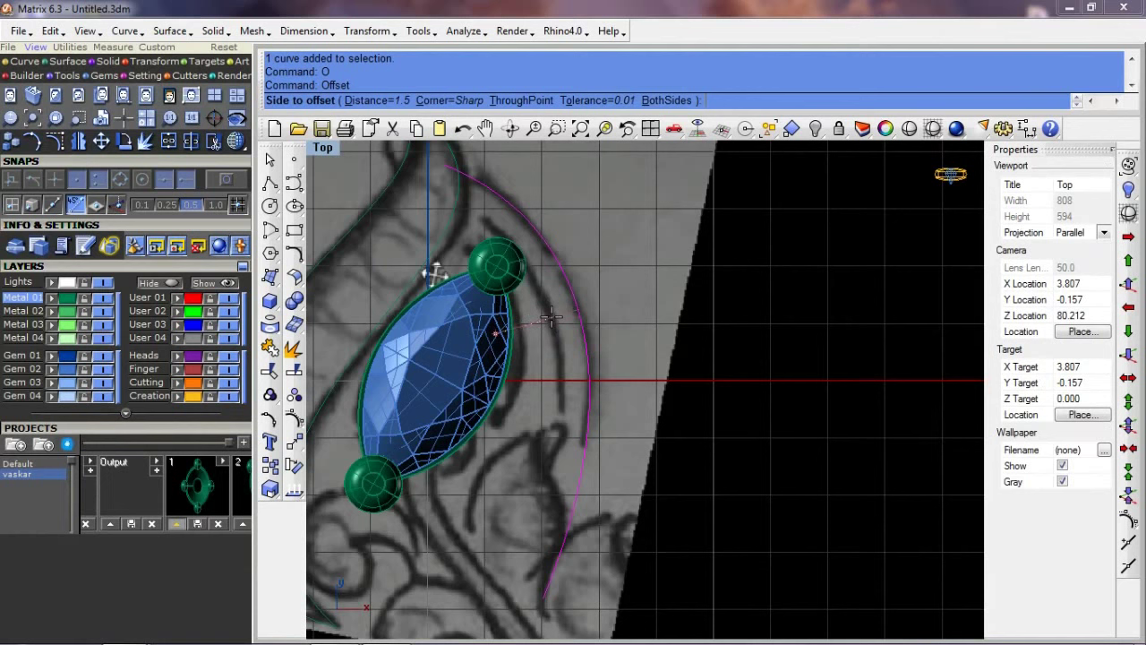
key(Return)
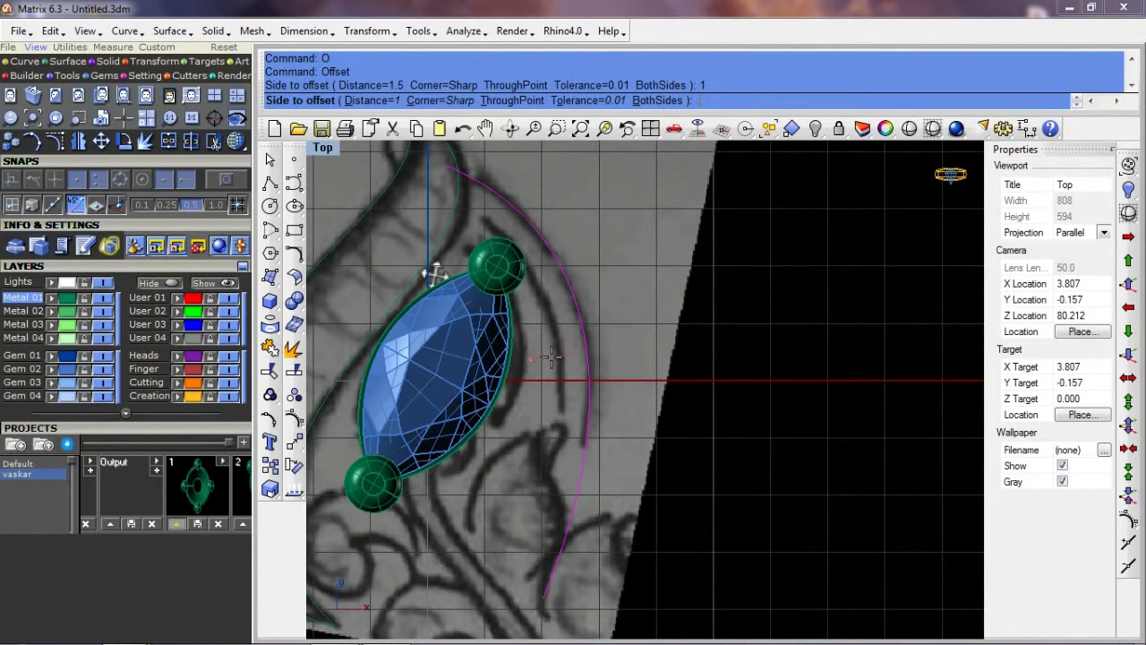
text(.6)
key(Return)
click(557, 349)
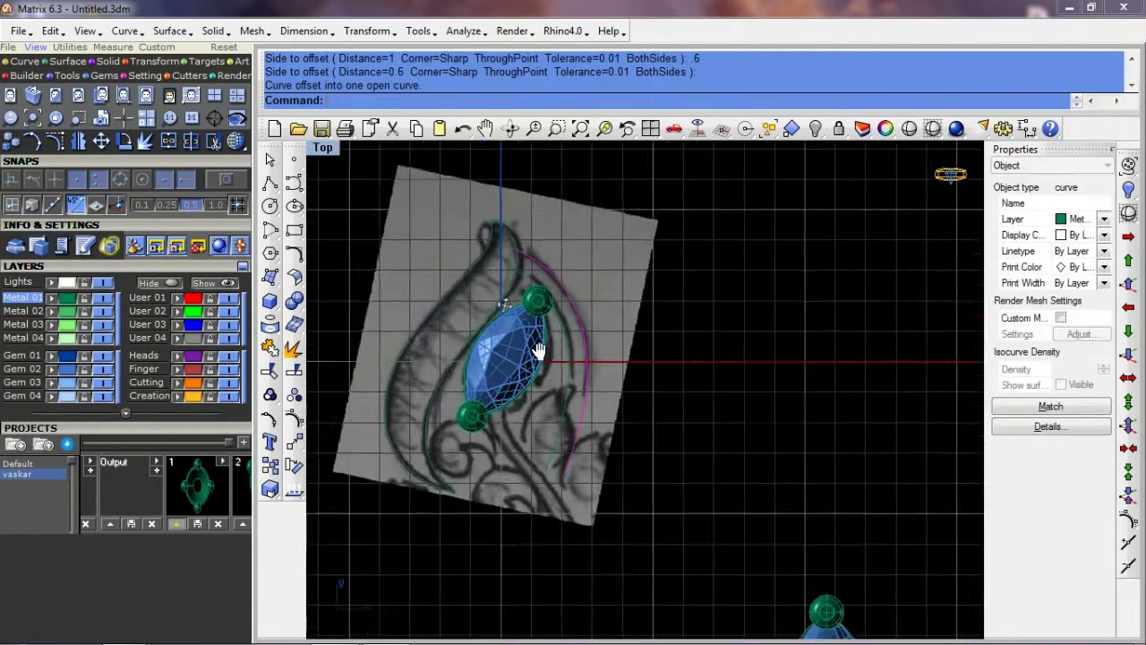
Step: Check the new side band and select the gem setting
scroll(557, 349, down, 3)
scroll(573, 357, down, 1)
scroll(557, 468, up, 2)
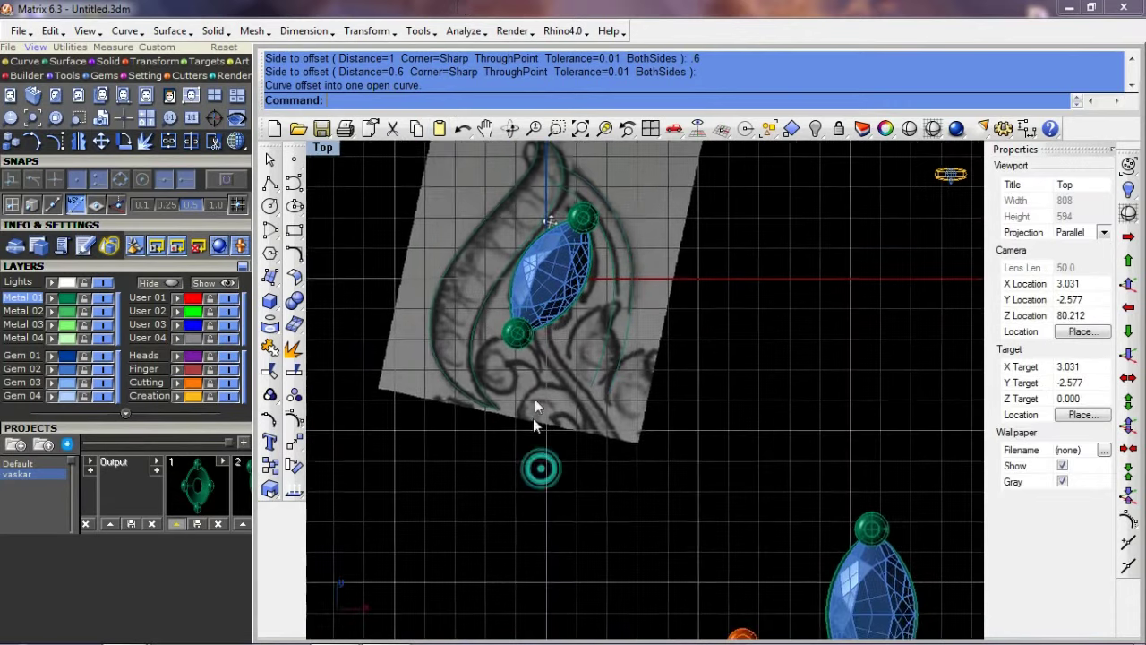
scroll(560, 342, up, 2)
click(552, 269)
scroll(528, 299, down, 1)
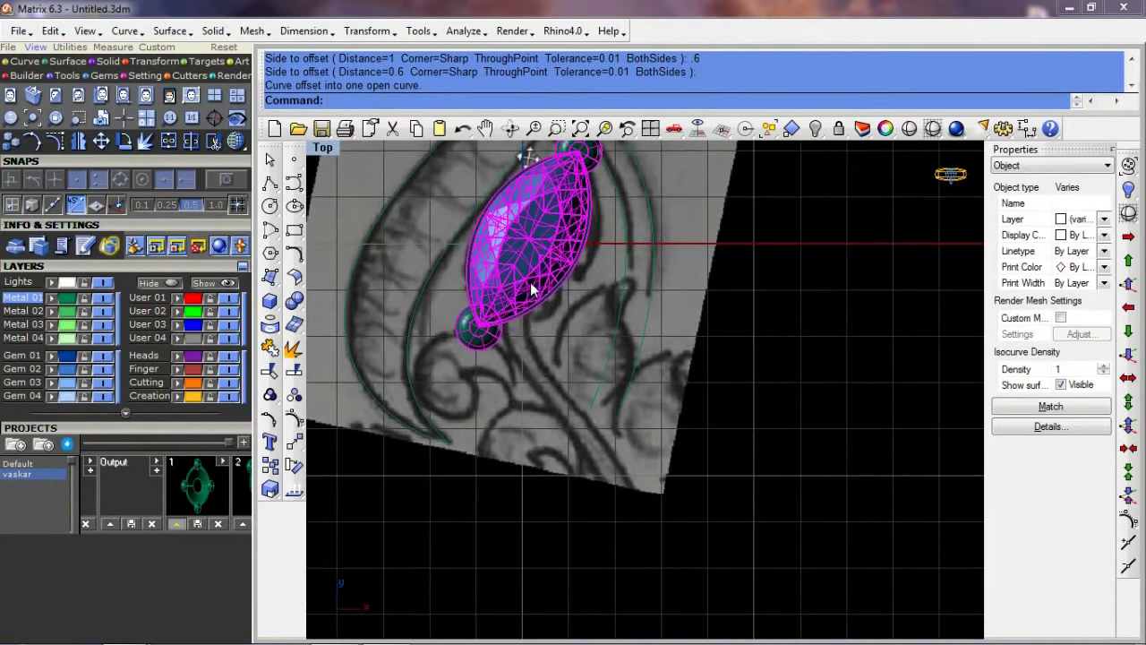
Step: Hide the gem setting and trace the inner scroll line down the stem below the sketch
key(ctrl+h)
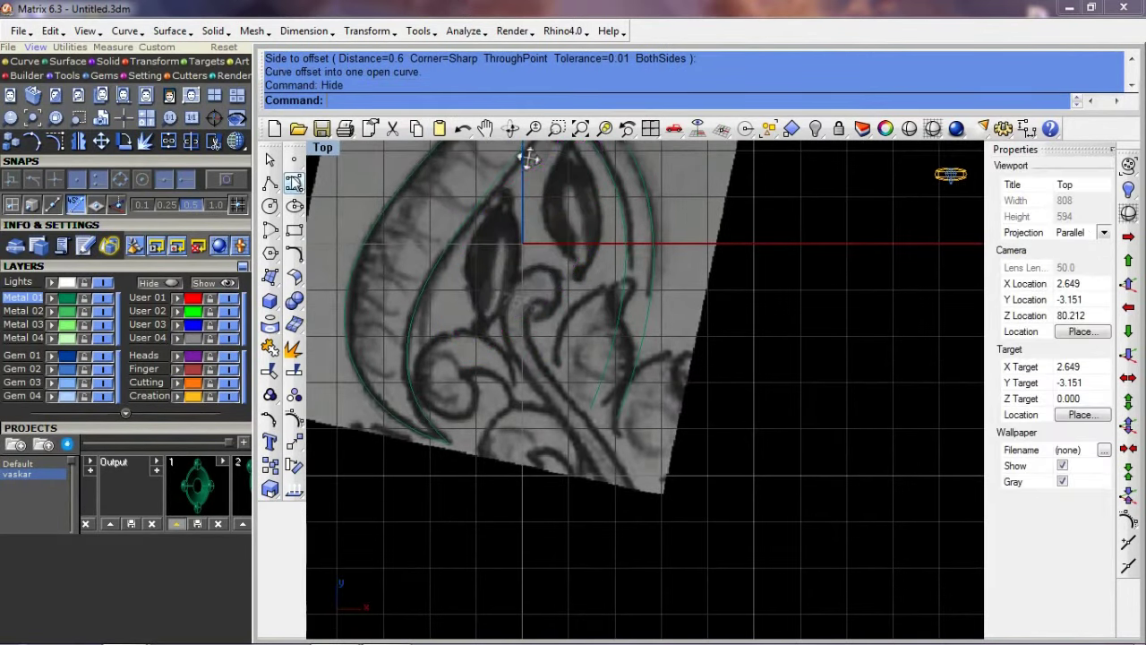
click(293, 182)
click(555, 312)
click(575, 276)
click(558, 255)
click(515, 263)
click(492, 283)
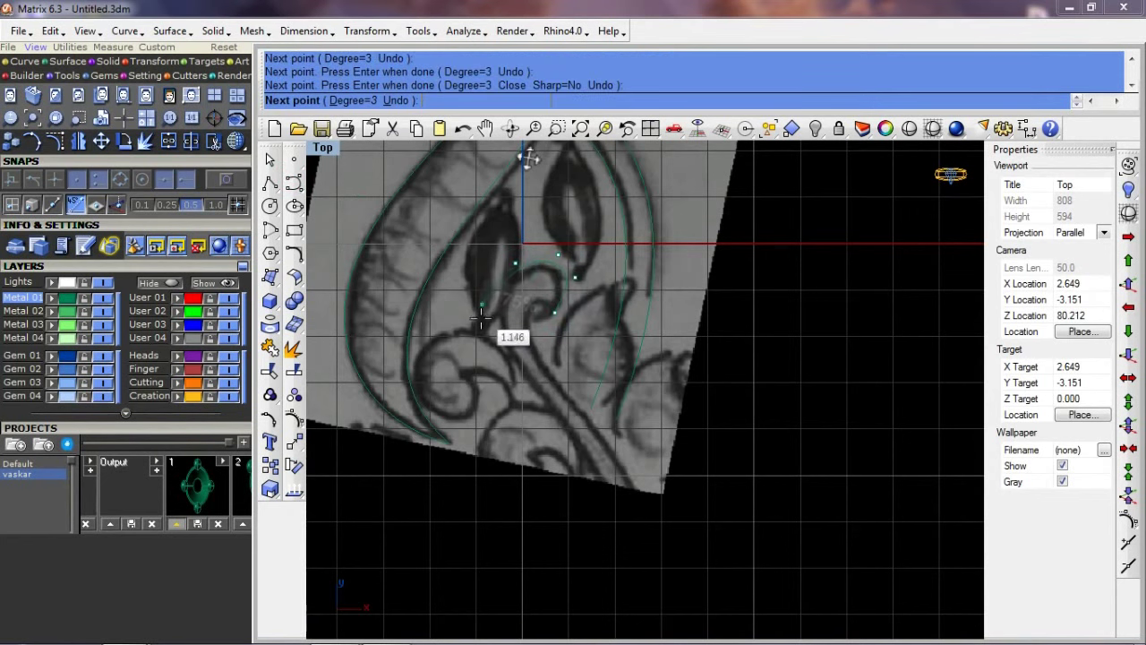
click(603, 475)
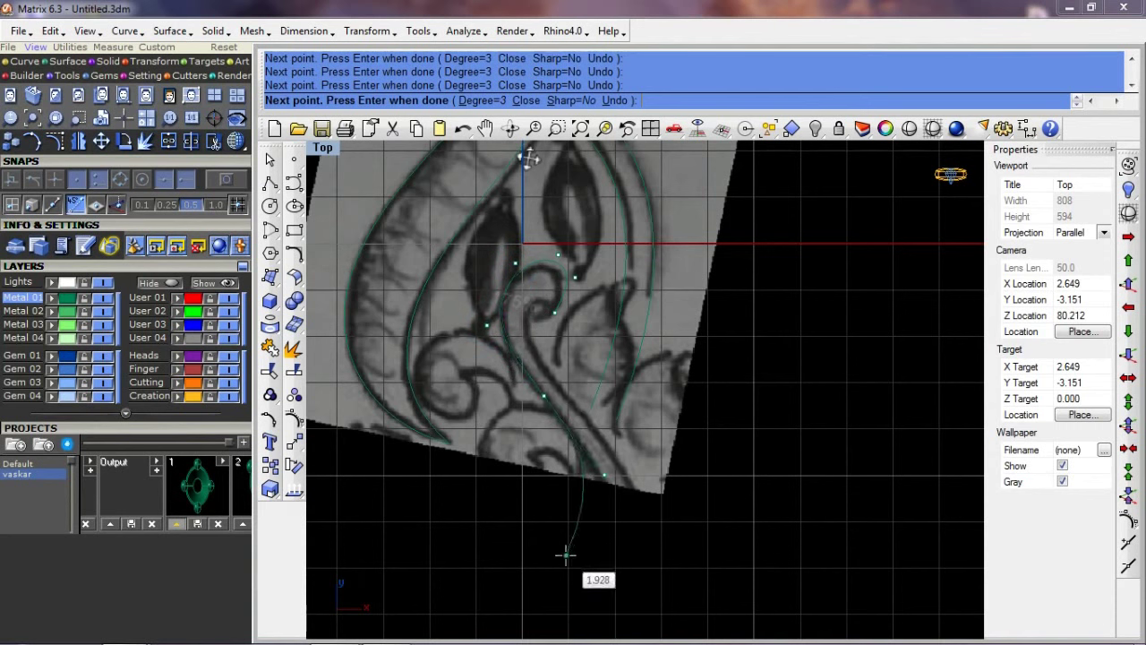
click(570, 555)
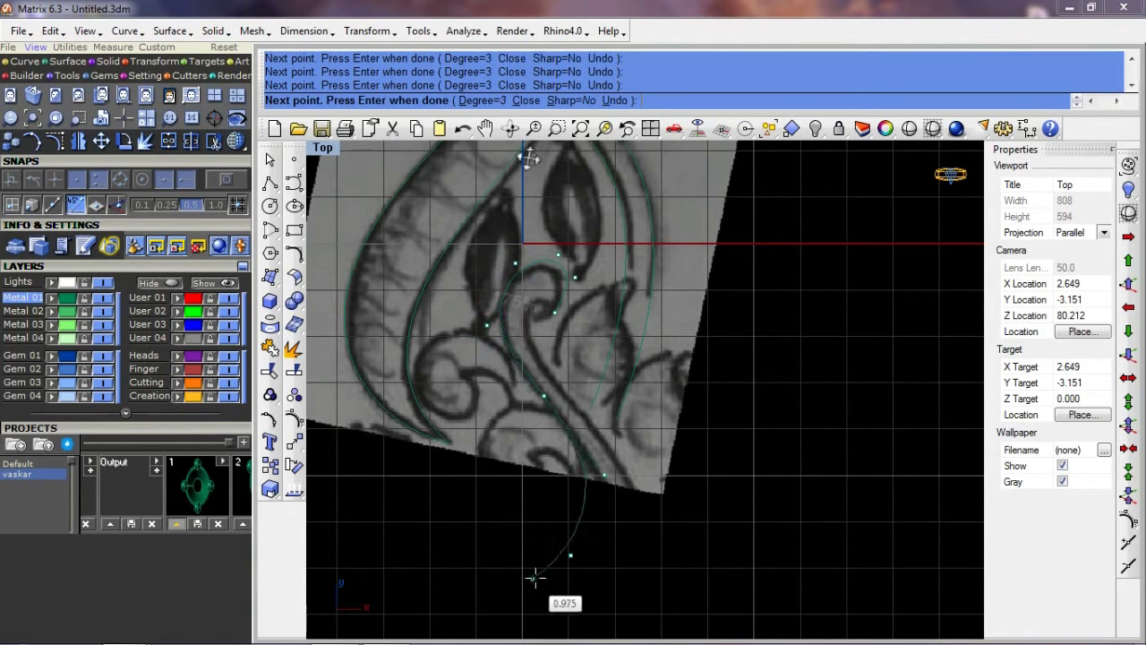
Step: Trace a second curve around the small curl down to the pointed tail tip
click(552, 311)
click(550, 291)
click(523, 298)
click(520, 322)
click(531, 340)
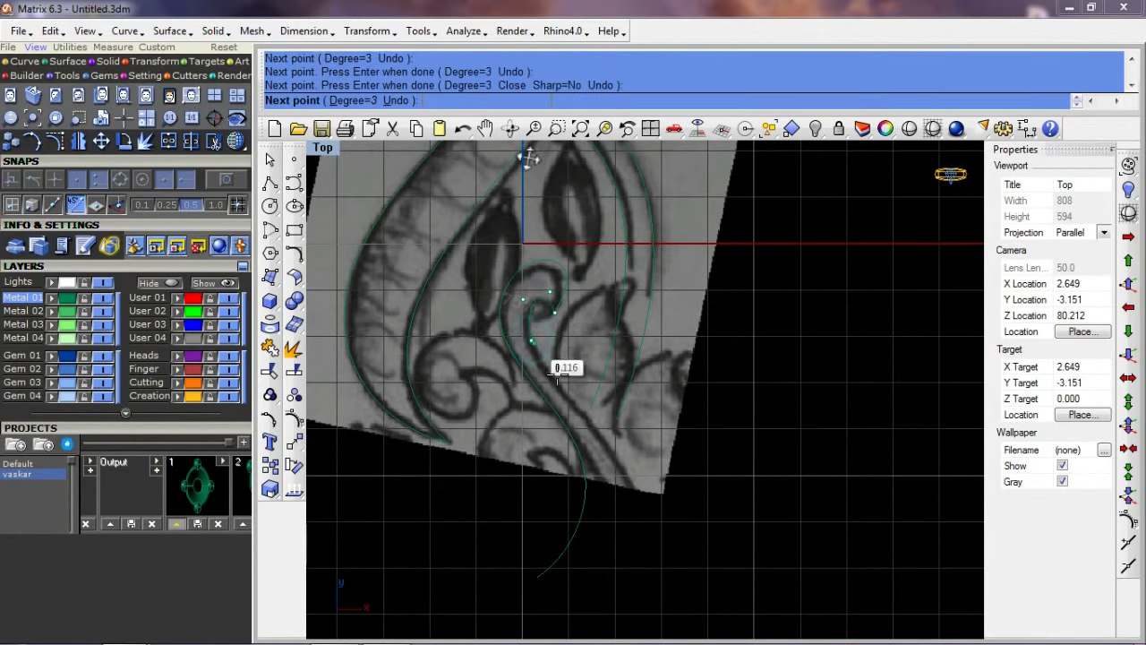
click(574, 393)
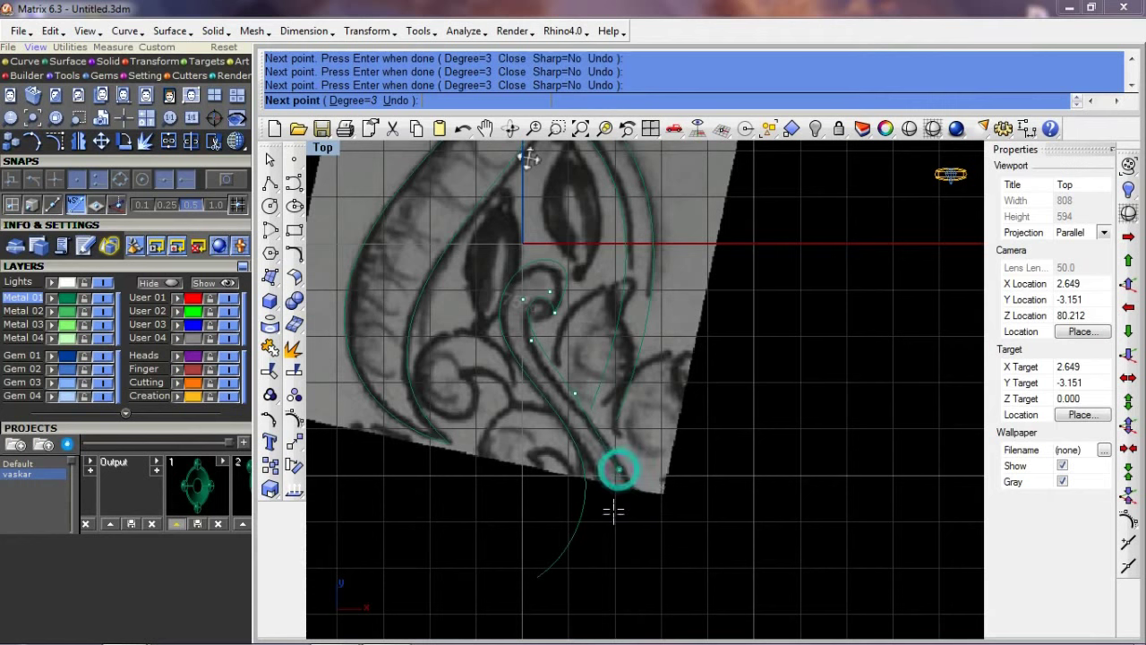
click(607, 538)
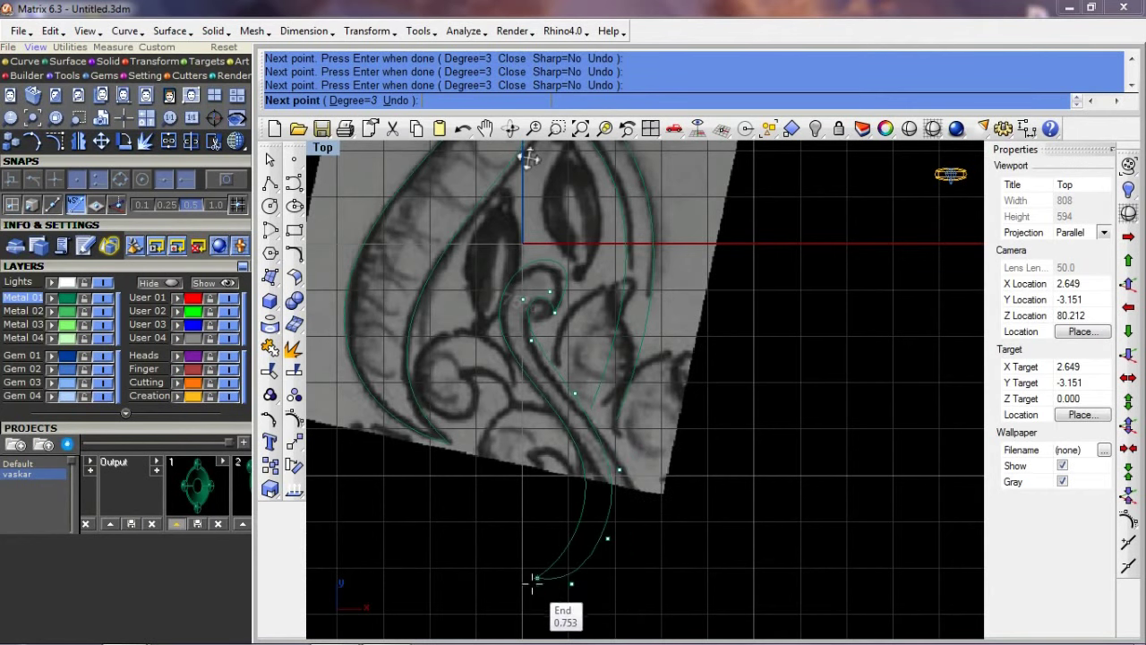
key(Return)
scroll(537, 589, down, 2)
scroll(586, 445, down, 2)
scroll(502, 439, up, 1)
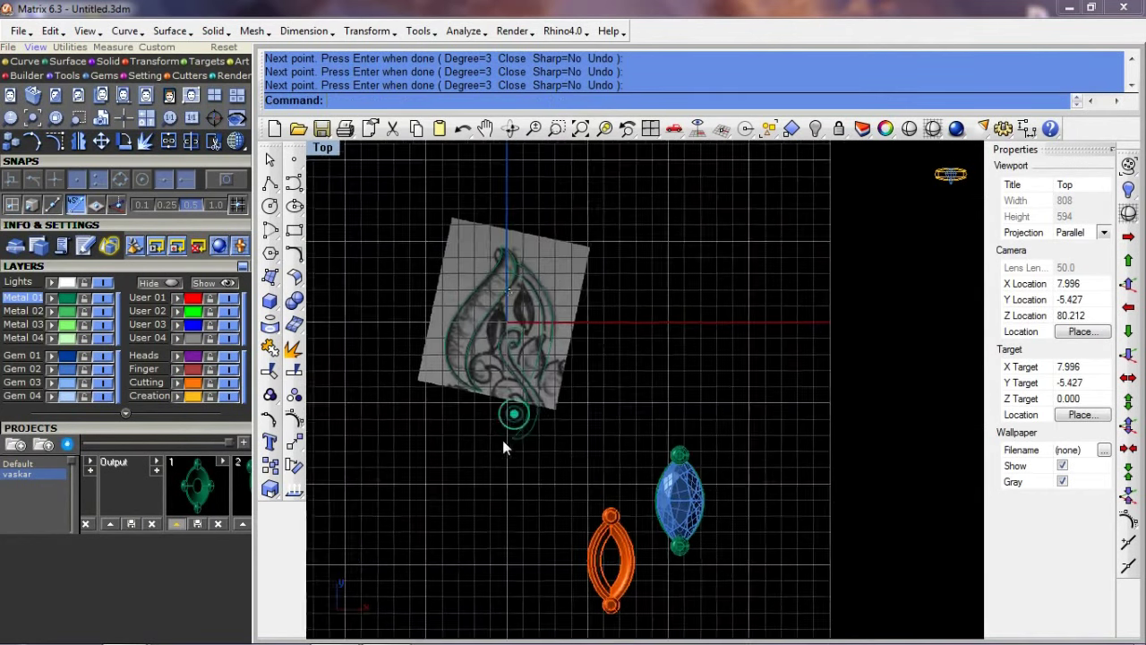
scroll(524, 435, up, 1)
scroll(533, 439, up, 1)
scroll(528, 461, up, 2)
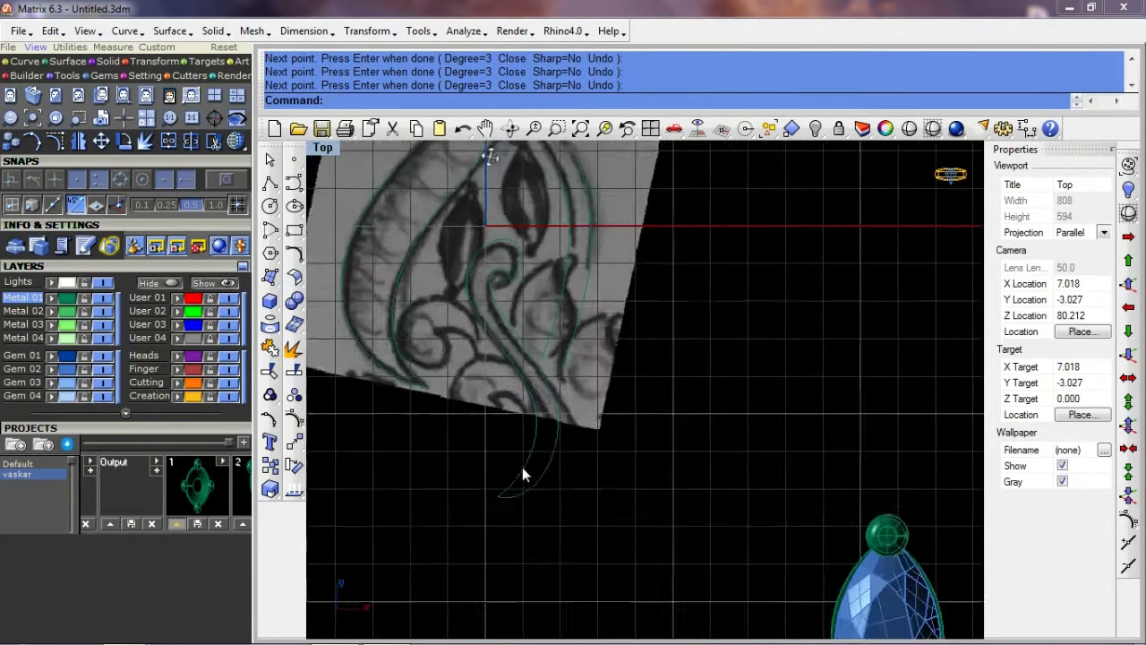
scroll(564, 463, up, 2)
Step: Rebuild both long tail curves with the Rebuild command
drag(610, 460, 495, 467)
scroll(542, 472, down, 2)
text(Rebuild)
key(Return)
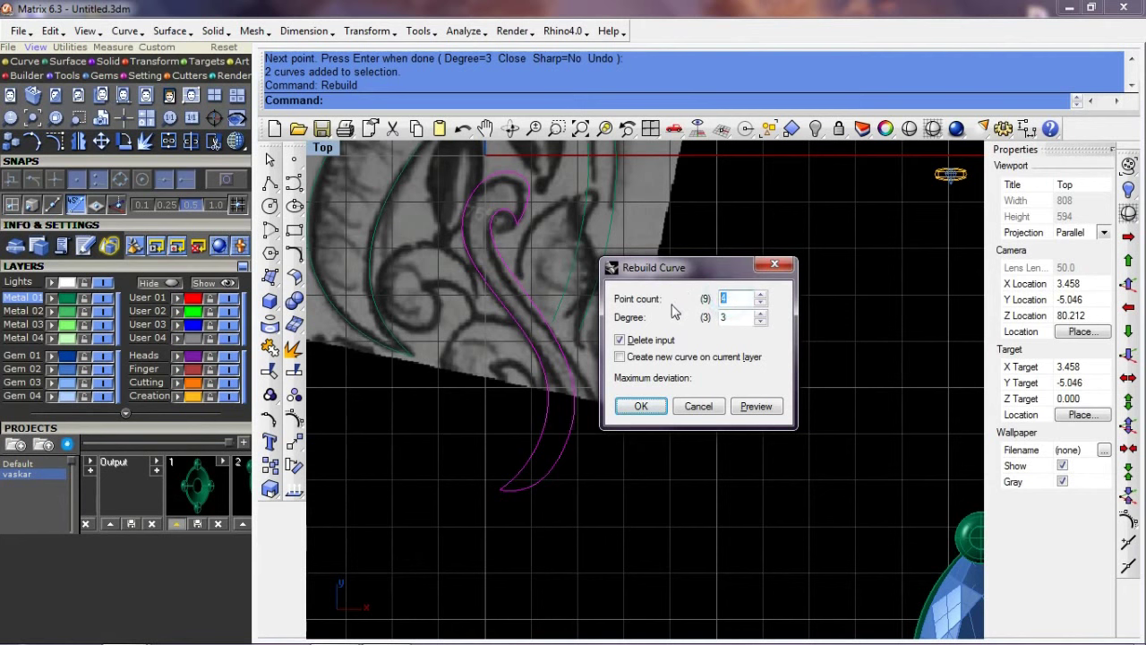
click(757, 409)
click(642, 405)
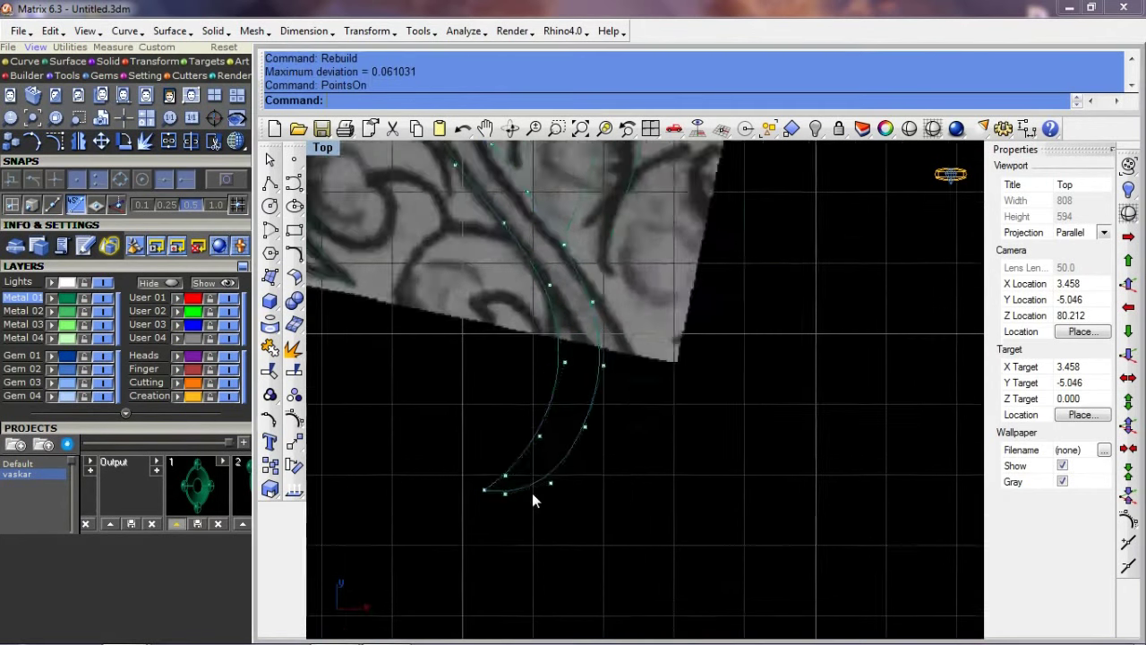
Step: Show the rebuilt curves' control points and move the points near the tip onto the sketch
key(F10)
scroll(532, 493, up, 3)
click(569, 475)
text(s)
click(588, 488)
scroll(458, 519, up, 3)
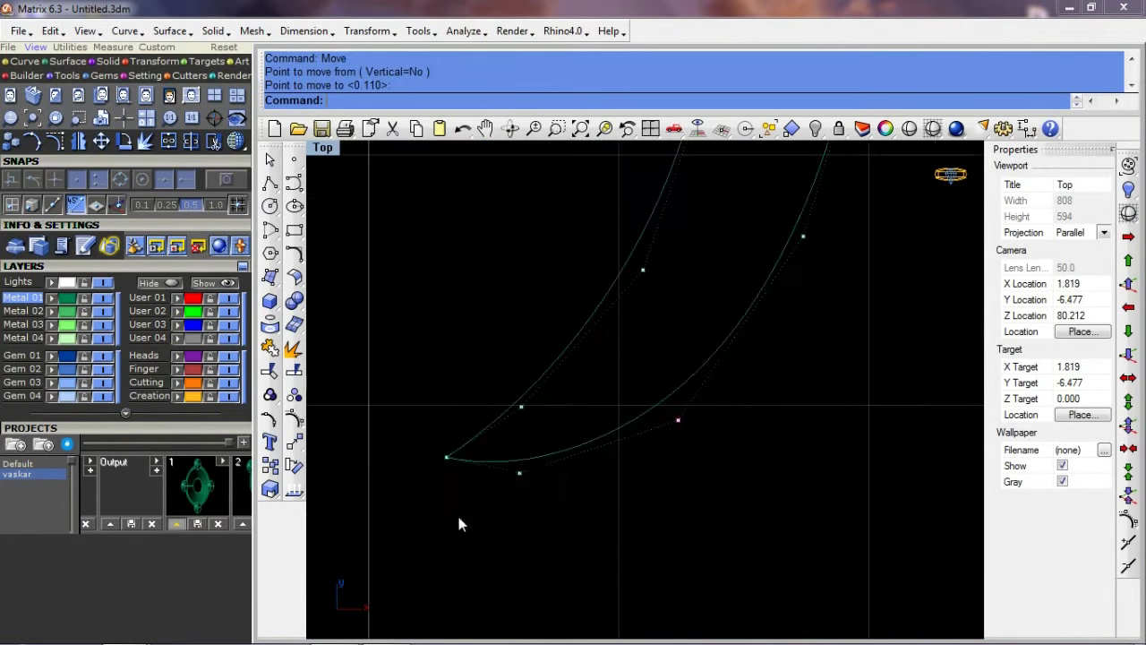
click(558, 466)
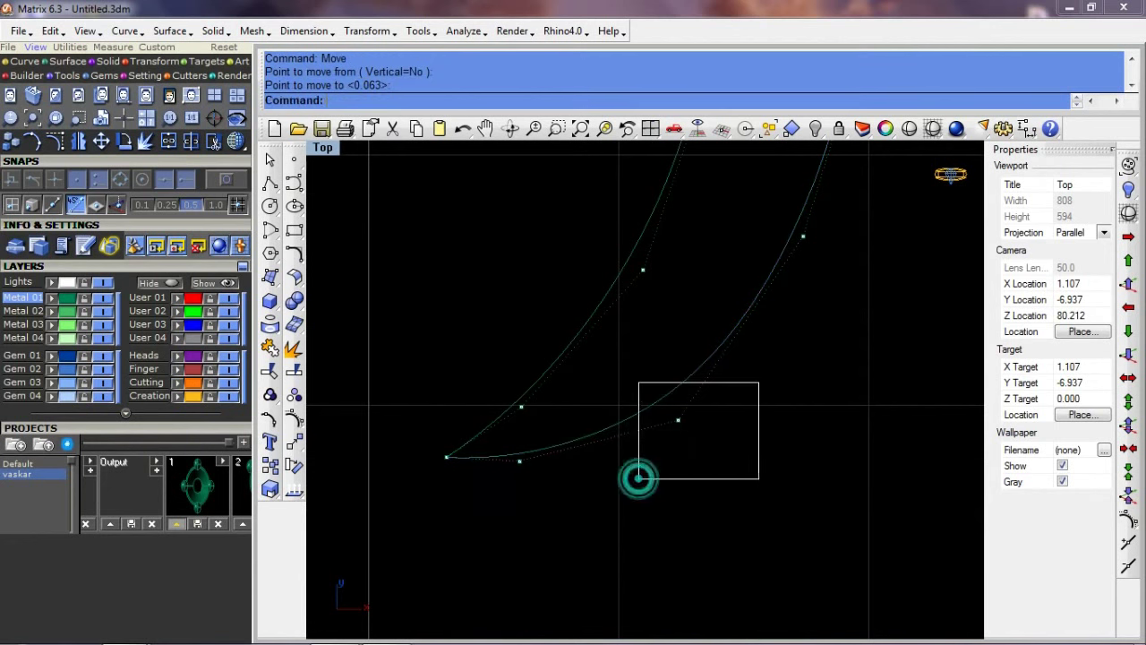
scroll(574, 432, up, 2)
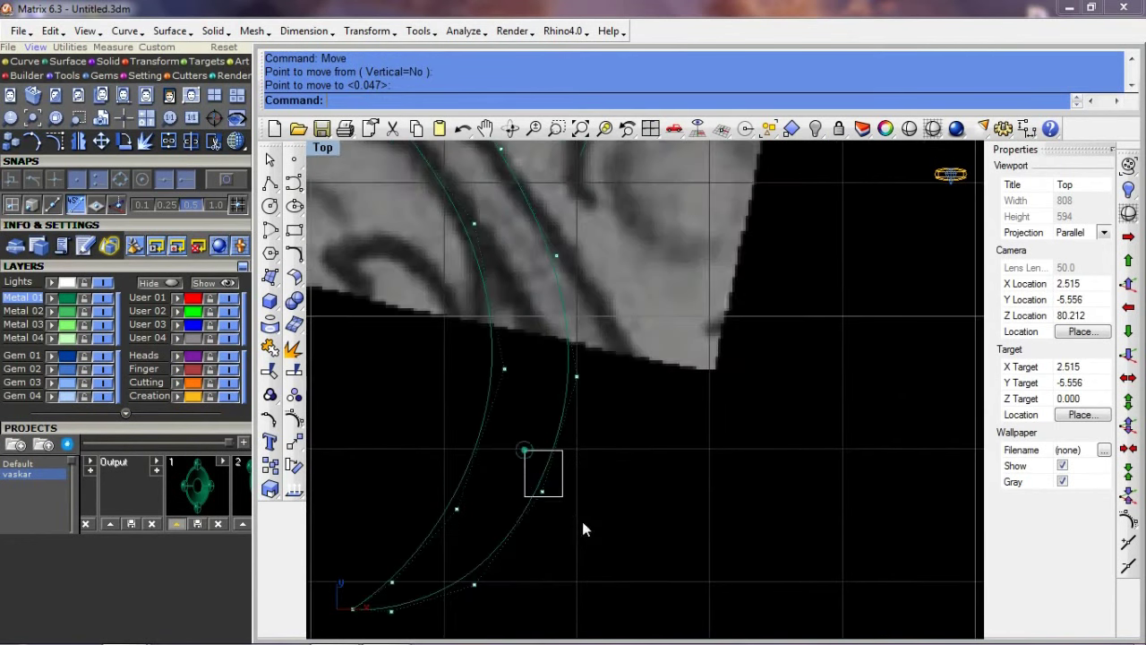
text(s)
key(Return)
click(583, 521)
click(594, 535)
Step: Move two more control points along the curve onto the scroll line
scroll(507, 510, up, 2)
click(526, 487)
key(Return)
click(577, 475)
click(577, 475)
click(481, 351)
key(Return)
click(544, 389)
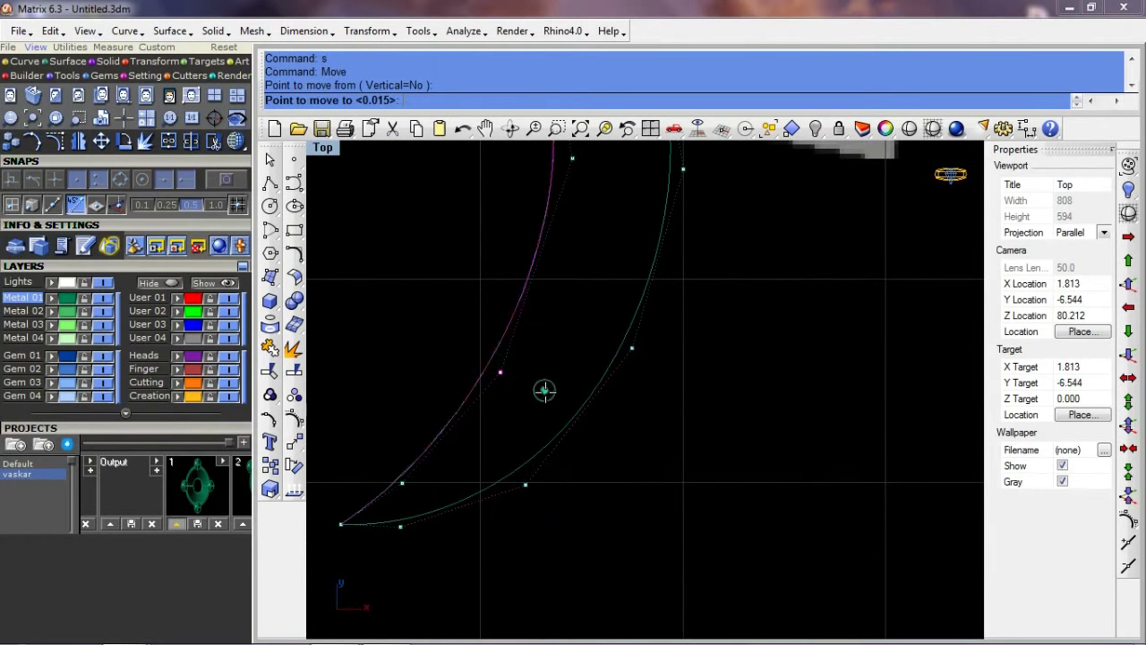
click(544, 388)
scroll(505, 426, up, 2)
Step: Adjust the inner curve's point and shift the points at the tail tip so they meet
right_drag(504, 426, 495, 460)
click(538, 316)
text(s)
key(Return)
click(552, 335)
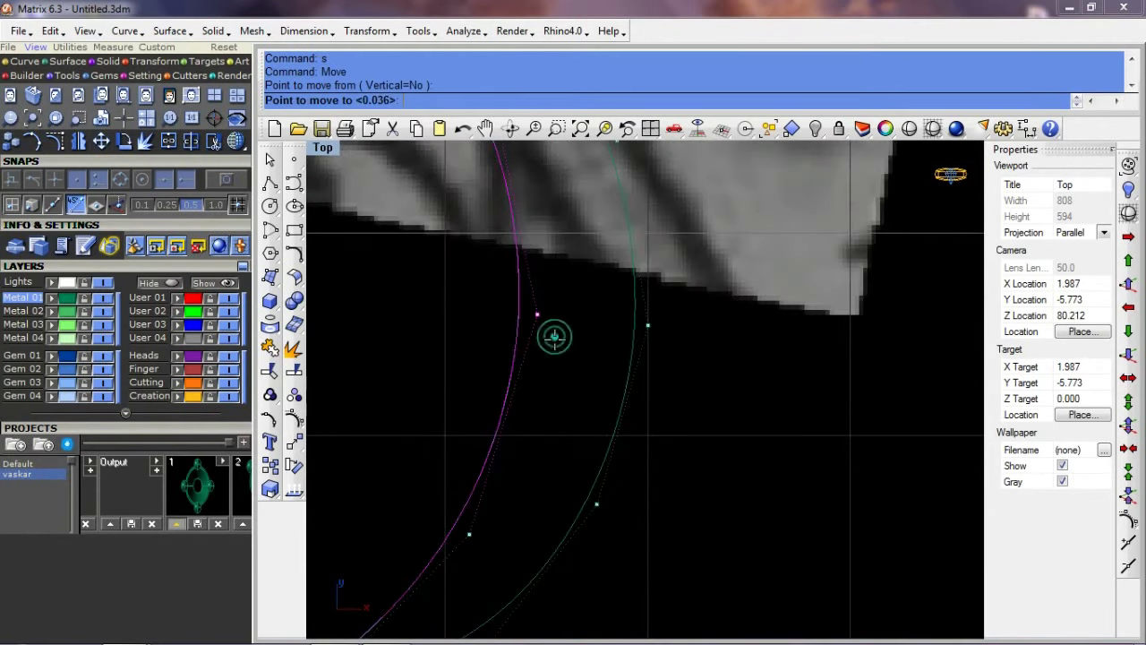
drag(568, 421, 653, 556)
key(Return)
click(653, 556)
click(653, 525)
scroll(603, 448, down, 3)
Step: Show another curve's control points and nudge one onto the sketched line
click(583, 370)
key(F10)
scroll(574, 392, up, 3)
mouse_move(584, 377)
mouse_down()
mouse_move(543, 371)
mouse_move(439, 457)
mouse_up()
scroll(544, 371, down, 3)
scroll(573, 435, up, 2)
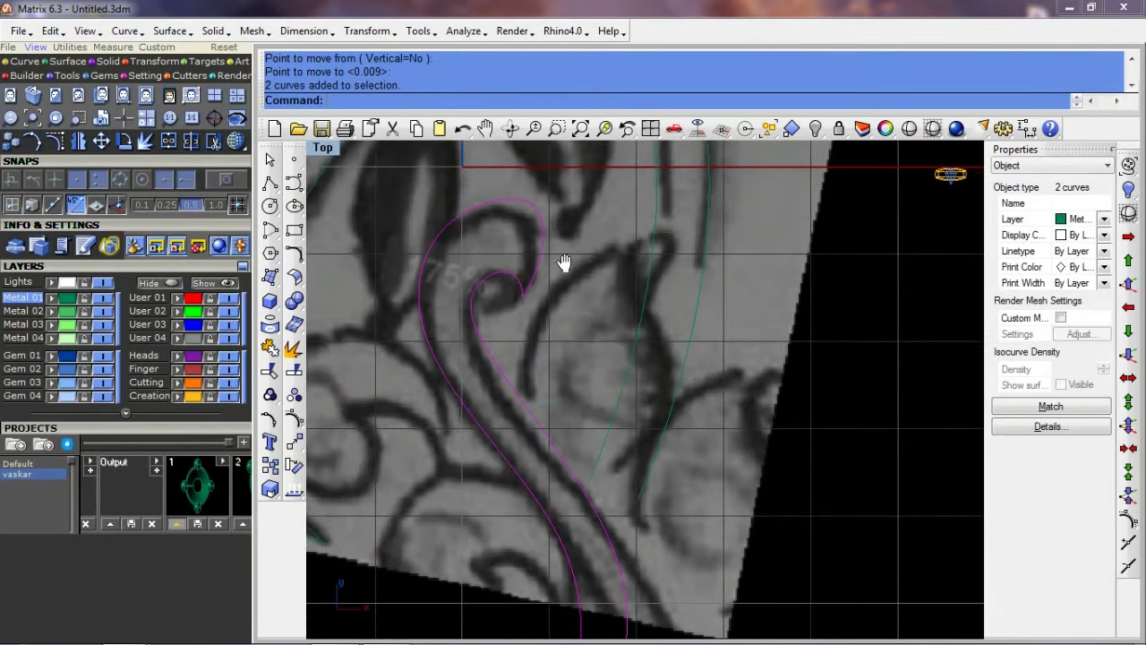
Step: Show both curves' control points and drag the first curl points onto the sketch line
scroll(537, 313, up, 3)
key(F10)
drag(473, 412, 500, 433)
drag(536, 194, 534, 308)
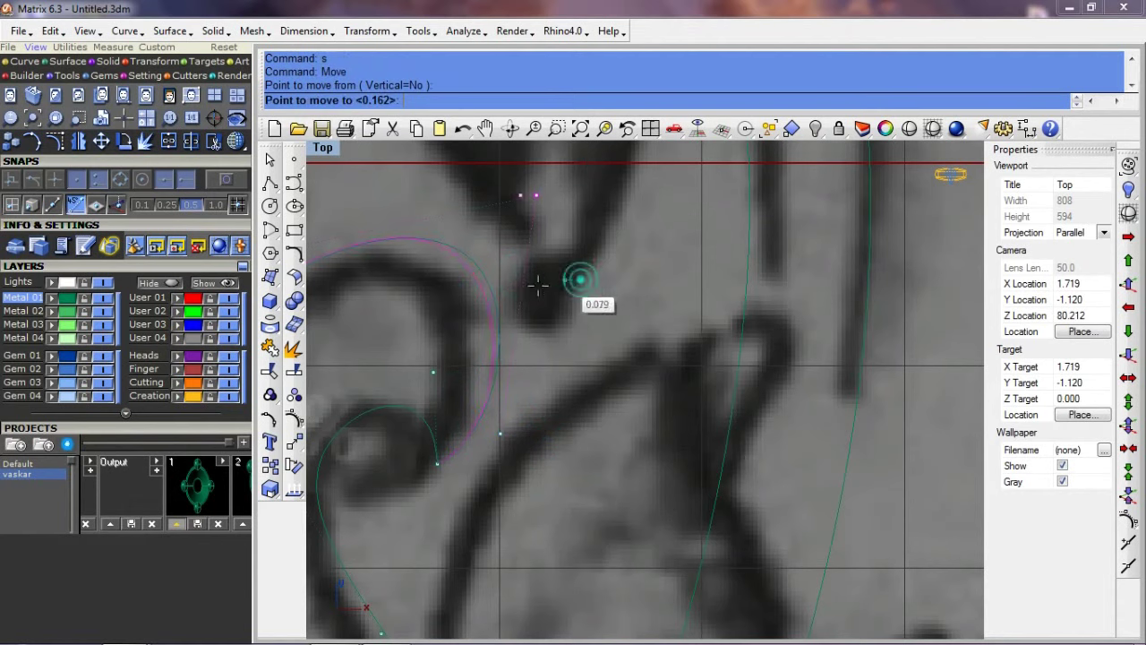
scroll(534, 305, down, 2)
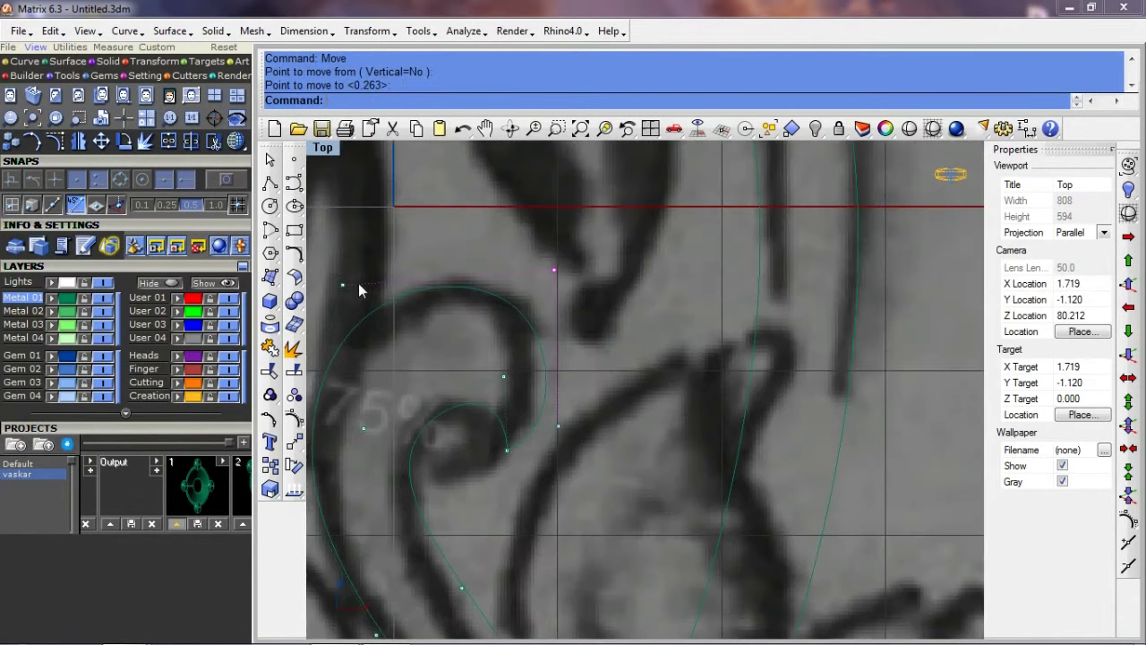
scroll(359, 283, up, 1)
drag(459, 354, 551, 276)
Step: Display the spiral curve's control points and move one inward to tighten the curl
click(558, 427)
text(s)
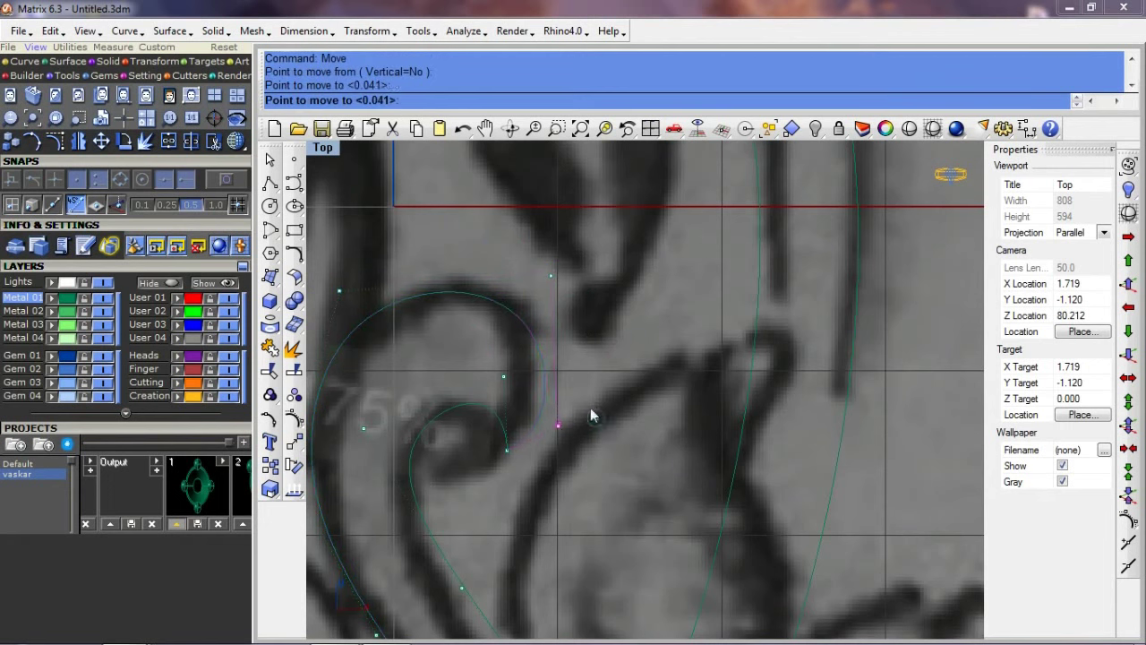
scroll(591, 410, down, 2)
scroll(494, 402, up, 1)
click(474, 415)
scroll(501, 444, up, 1)
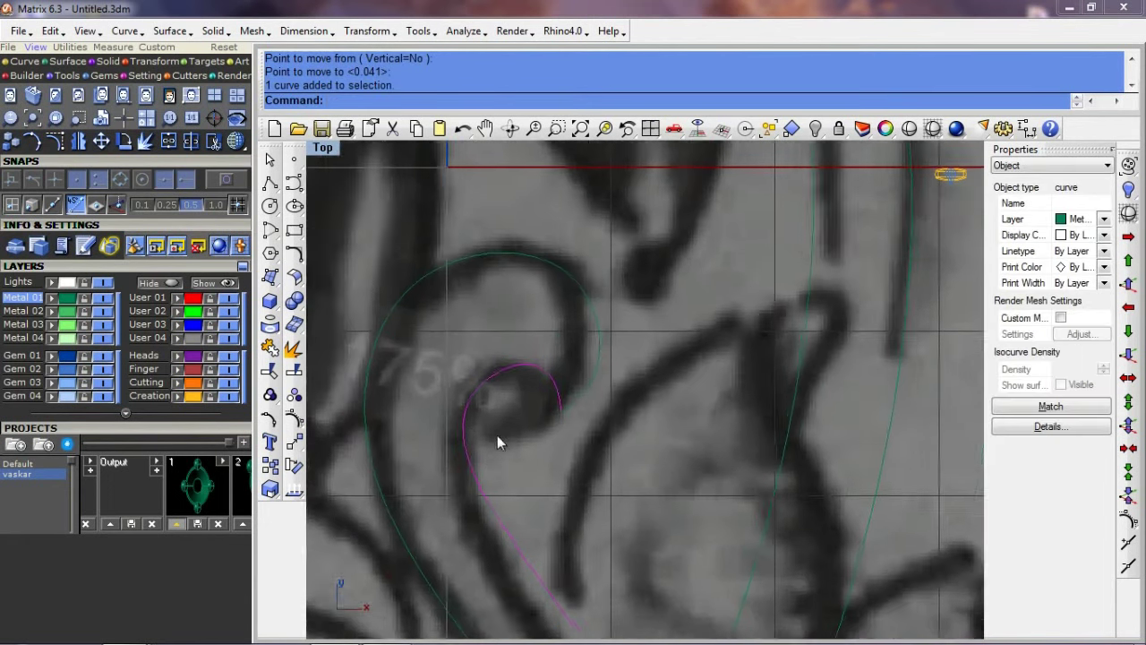
key(F10)
scroll(399, 419, up, 1)
drag(390, 366, 405, 342)
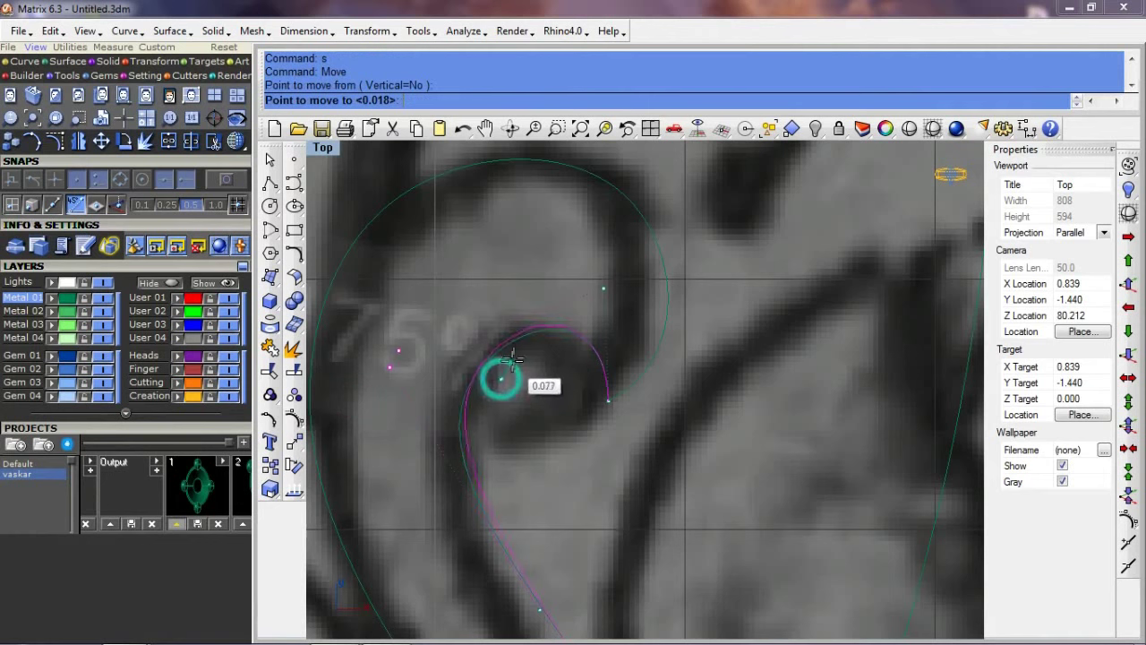
Step: Shift the outer and lower curl control points down onto the sketched lines
drag(569, 239, 637, 350)
drag(604, 288, 604, 305)
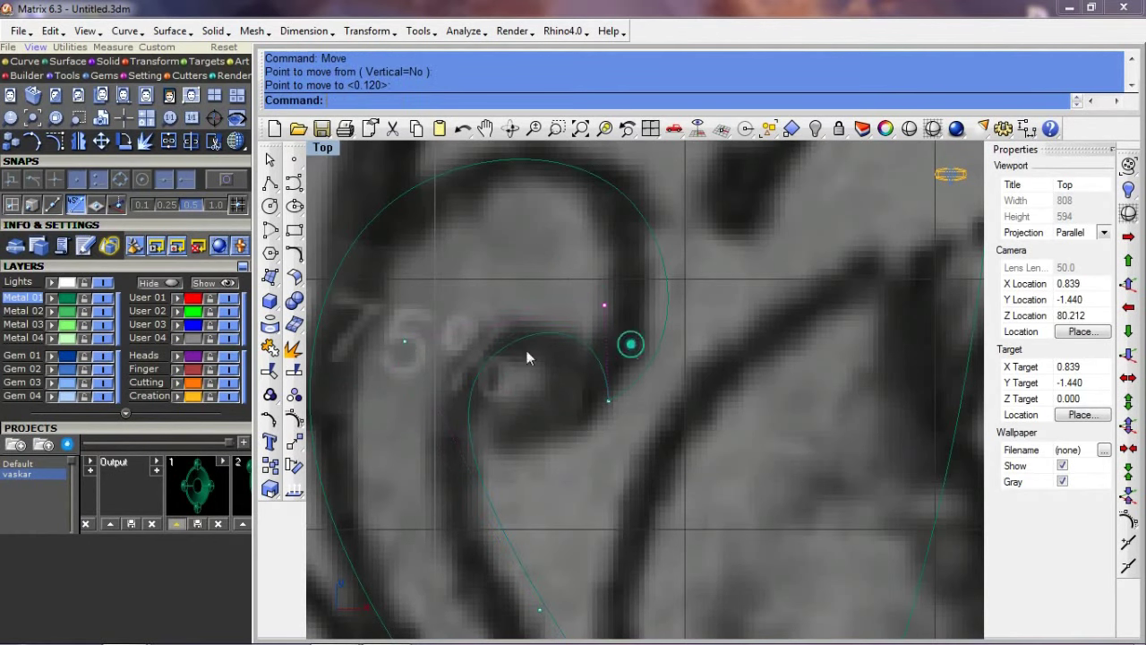
drag(453, 307, 481, 340)
text(s)
key(Return)
click(590, 498)
click(530, 468)
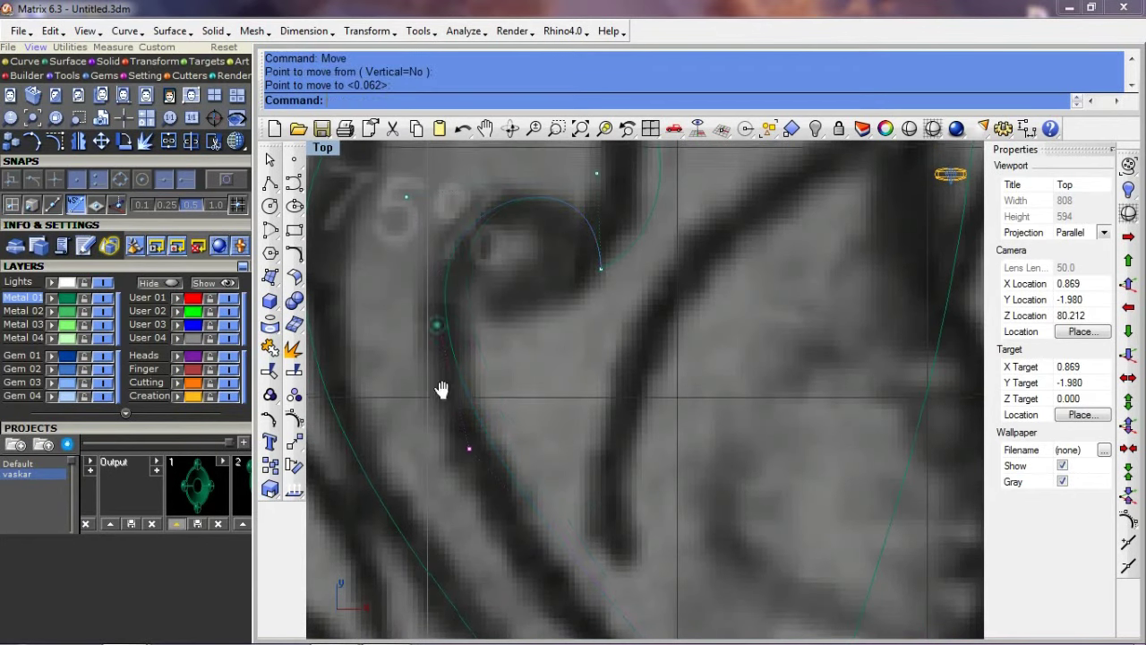
Step: Reposition the lower curl control points with Move (s) to follow the sketch
right_drag(440, 389, 446, 467)
click(477, 257)
click(525, 333)
click(509, 562)
drag(394, 421, 487, 594)
text(s)
key(Return)
click(536, 529)
click(536, 498)
click(397, 358)
key(Return)
Step: Nudge the upper-right curl control point slightly down with Move
click(499, 305)
drag(549, 233, 629, 283)
text(s)
key(Return)
click(632, 263)
click(635, 279)
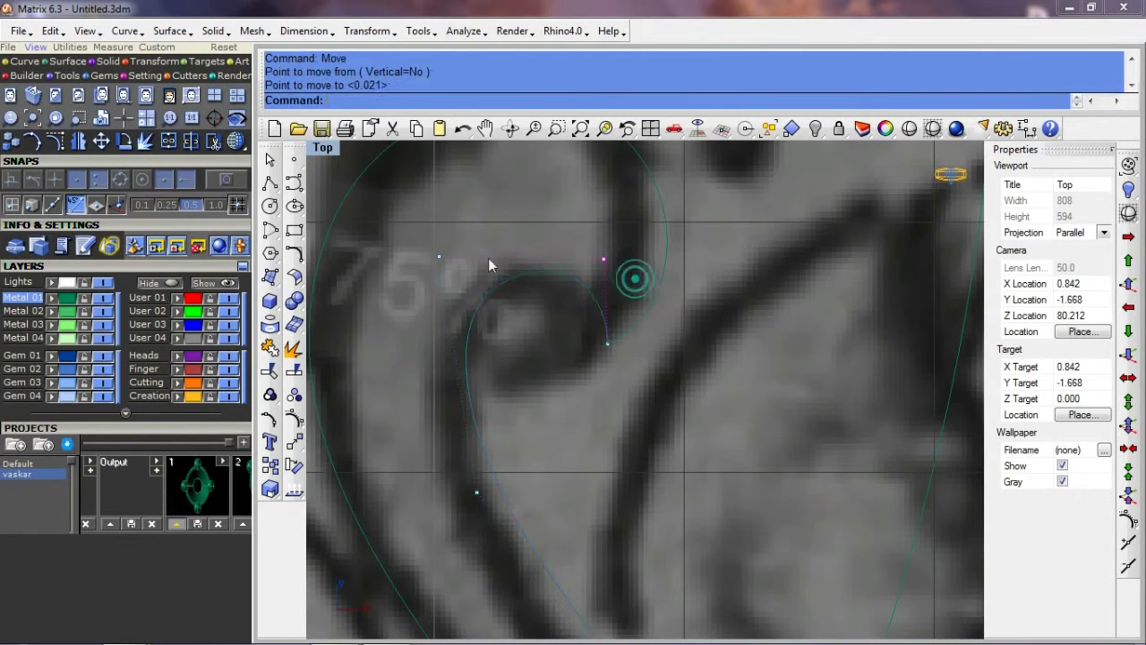
key(Return)
click(525, 317)
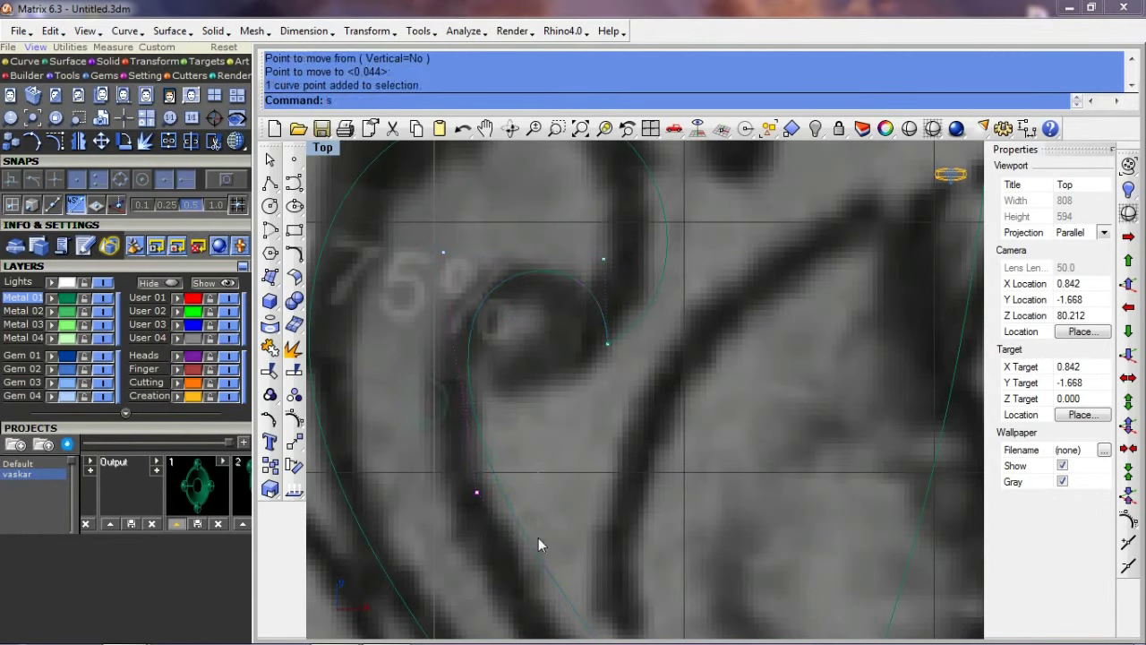
Step: Move a point lower on the long curve, then select another long-curve point
scroll(536, 532, down, 2)
right_drag(537, 532, 530, 426)
click(525, 404)
text(s)
key(Return)
right_drag(604, 523, 473, 352)
Step: Reposition the upper control points of the long curve with Move
click(617, 506)
click(609, 482)
drag(583, 511, 609, 568)
right_drag(645, 596, 573, 430)
text(s)
key(Return)
click(565, 422)
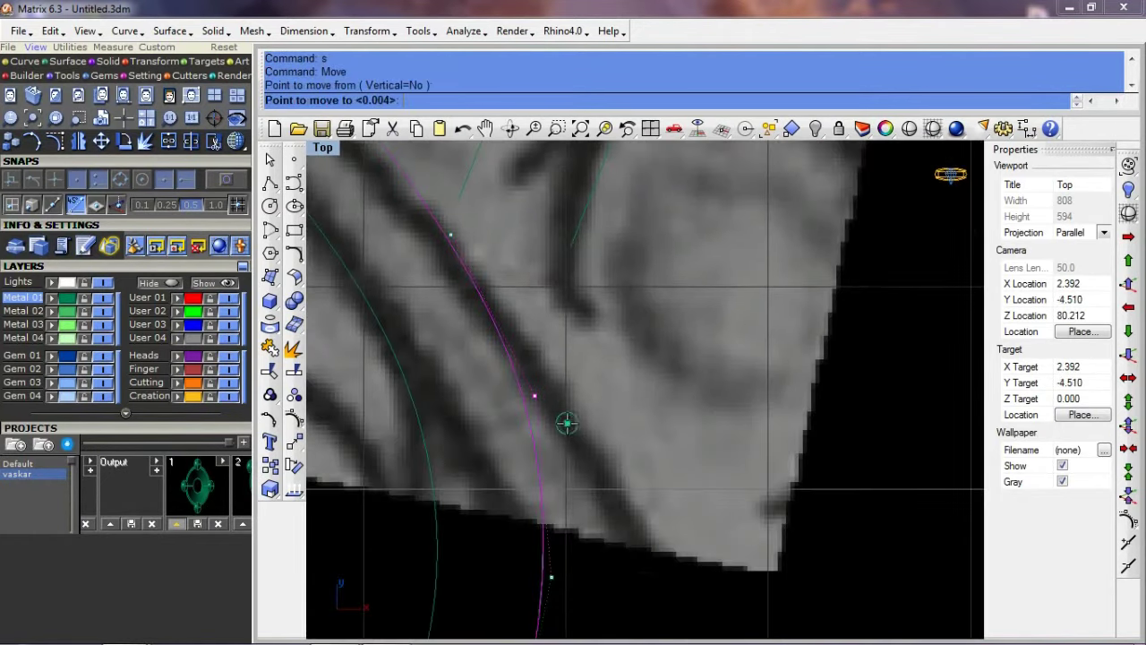
click(561, 417)
Step: Move the control points further down the curve toward the tail tip
drag(494, 358, 588, 500)
text(s)
key(Return)
click(576, 460)
right_drag(573, 358, 541, 425)
drag(473, 415, 547, 527)
text(s)
key(Return)
click(561, 527)
click(558, 527)
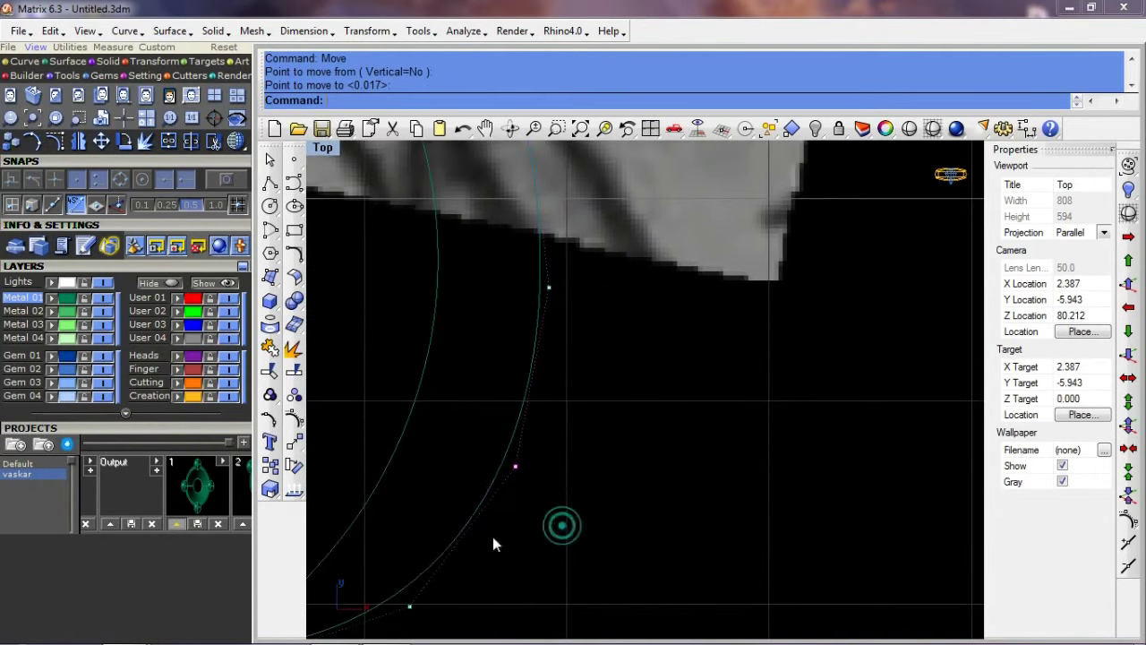
Step: Shift the outer curve's lower point near the tip slightly up
right_drag(494, 543, 484, 452)
drag(583, 497, 380, 542)
text(s)
key(Return)
click(462, 531)
click(463, 522)
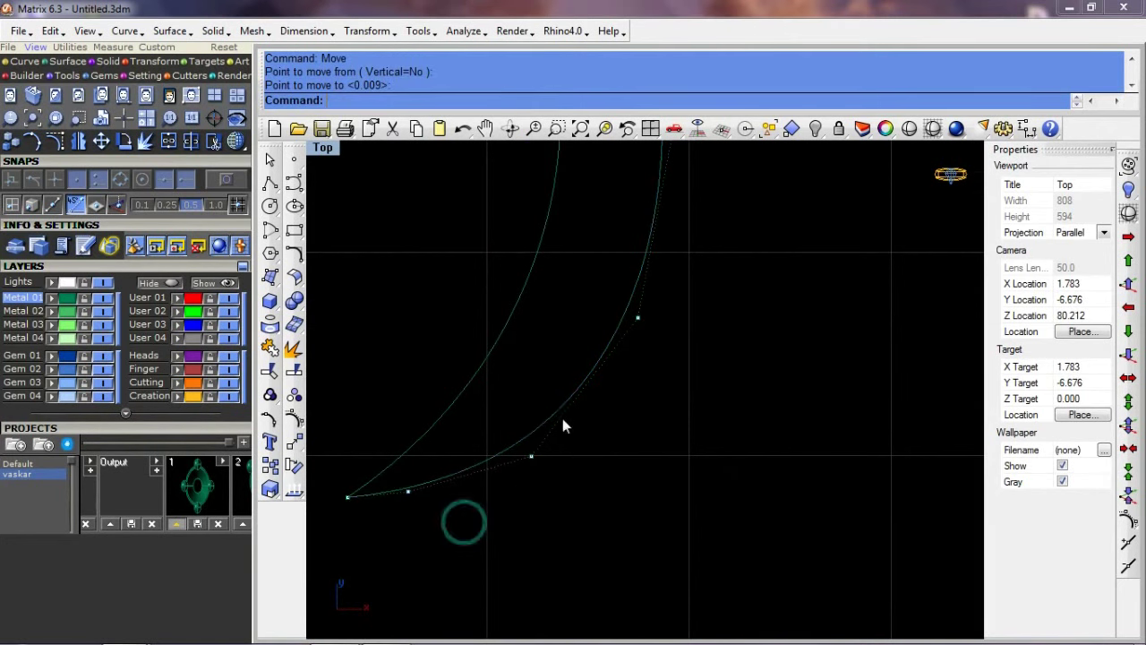
Step: Show both tail curves' control points and move the tip point to close the tail
drag(652, 335, 590, 389)
key(F10)
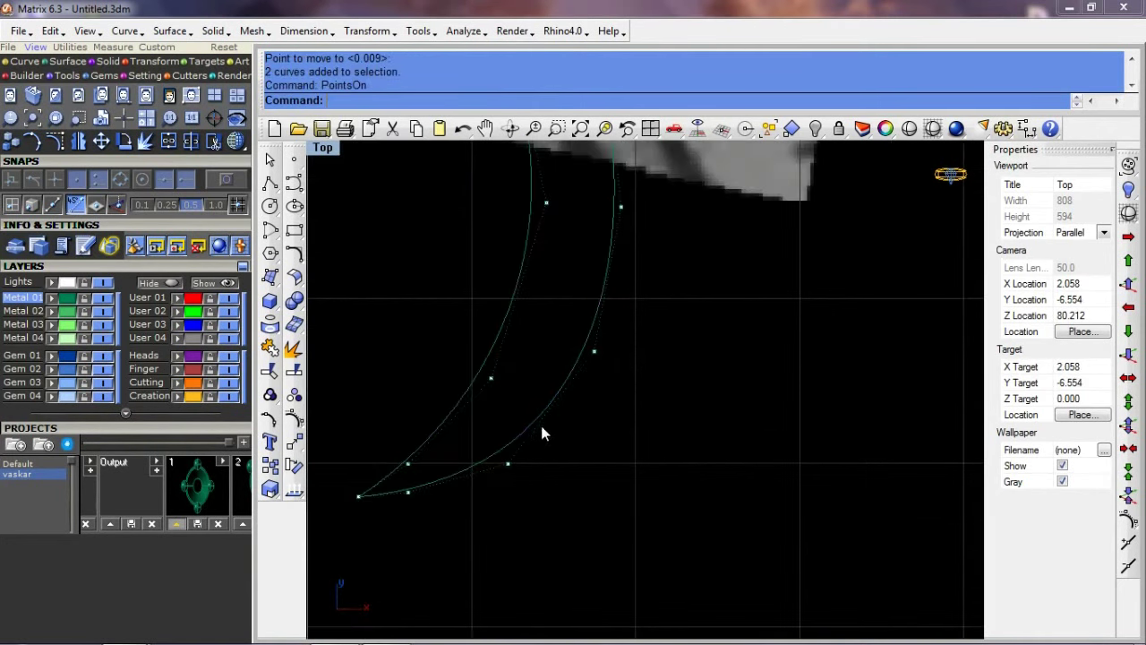
scroll(514, 483, up, 2)
click(505, 449)
text(s)
key(Return)
scroll(546, 460, down, 3)
scroll(537, 428, up, 2)
scroll(504, 400, up, 2)
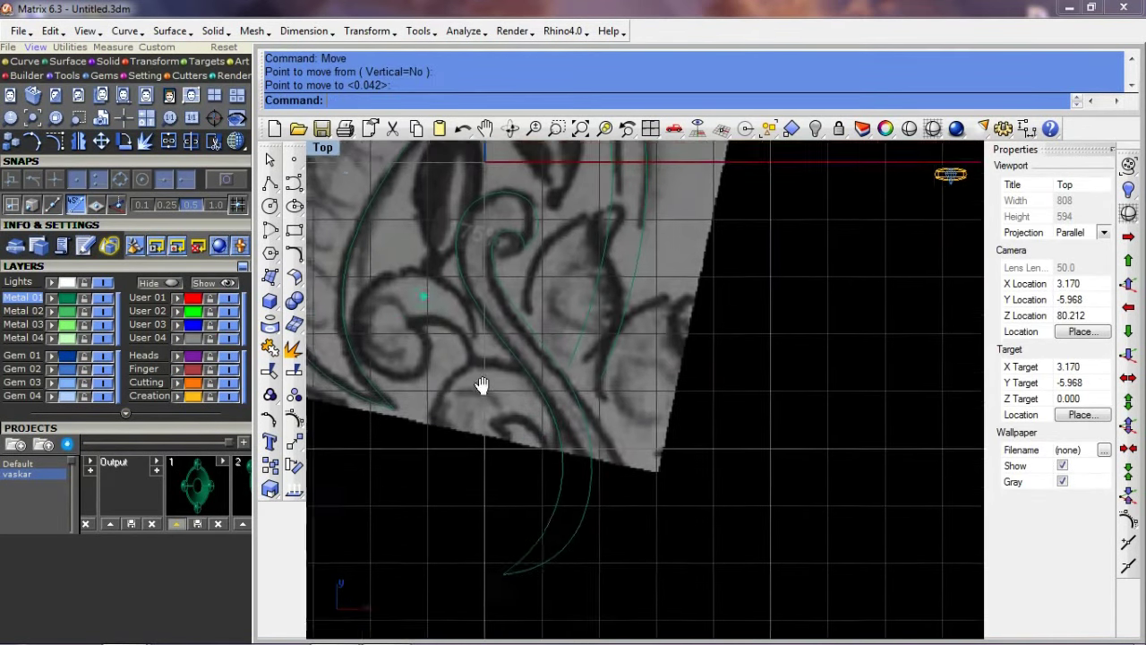
right_drag(482, 385, 532, 454)
Step: Trace a curve around the upper scroll loop, up the leaf edge to the central stroke
click(294, 186)
scroll(484, 407, up, 1)
click(453, 389)
click(480, 413)
click(468, 455)
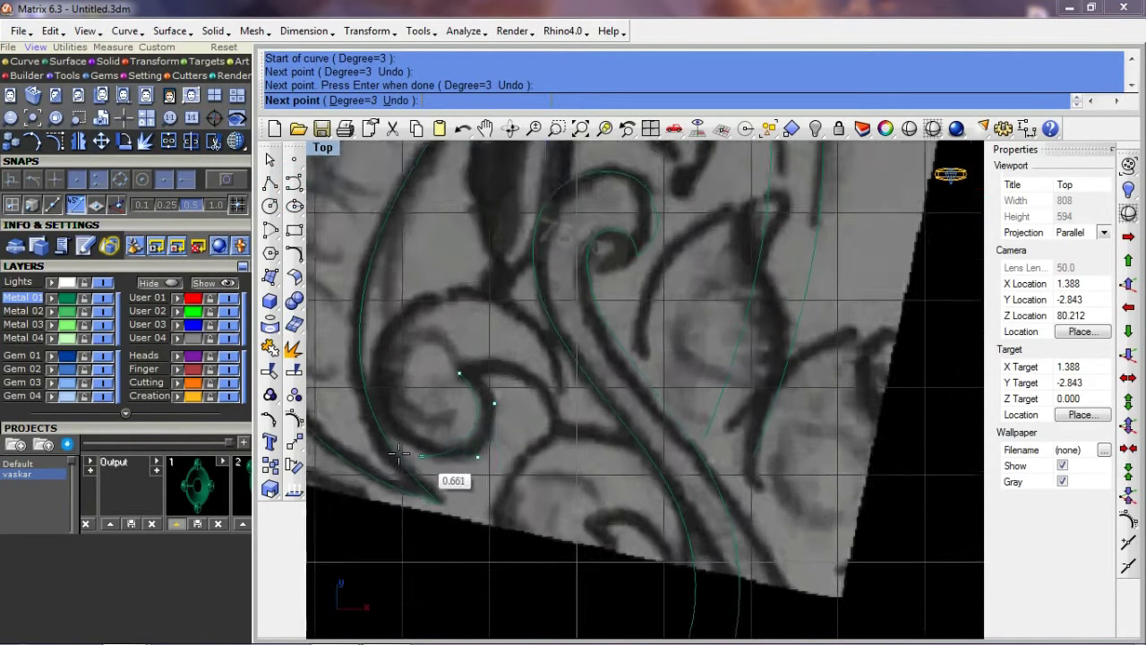
scroll(424, 452, up, 2)
click(397, 454)
click(355, 384)
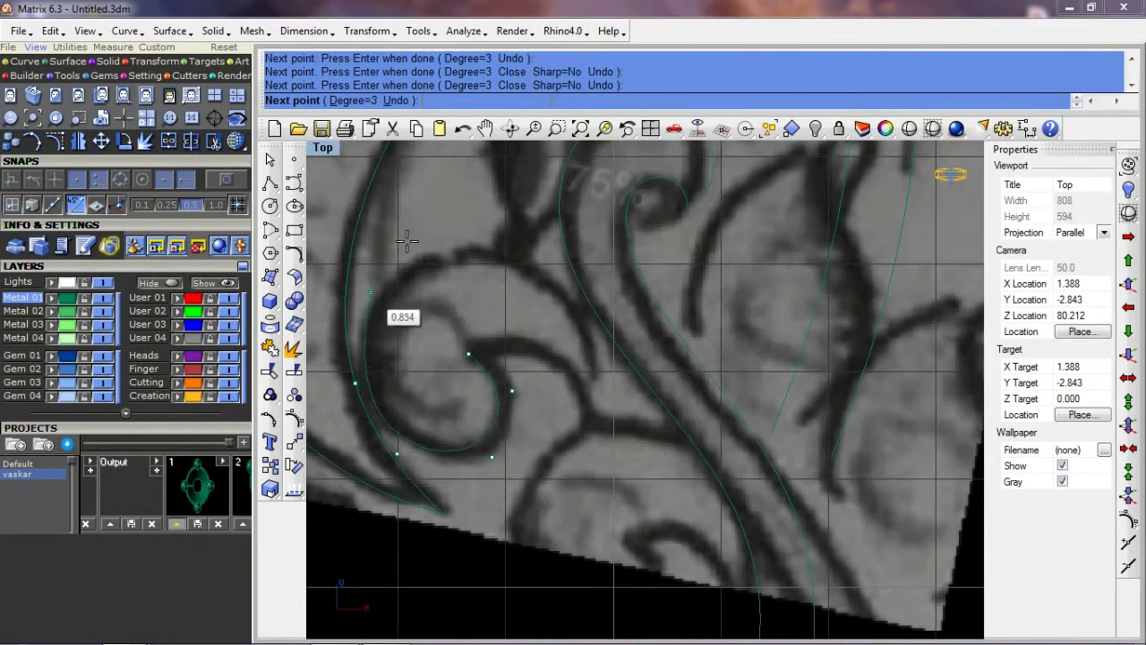
click(370, 292)
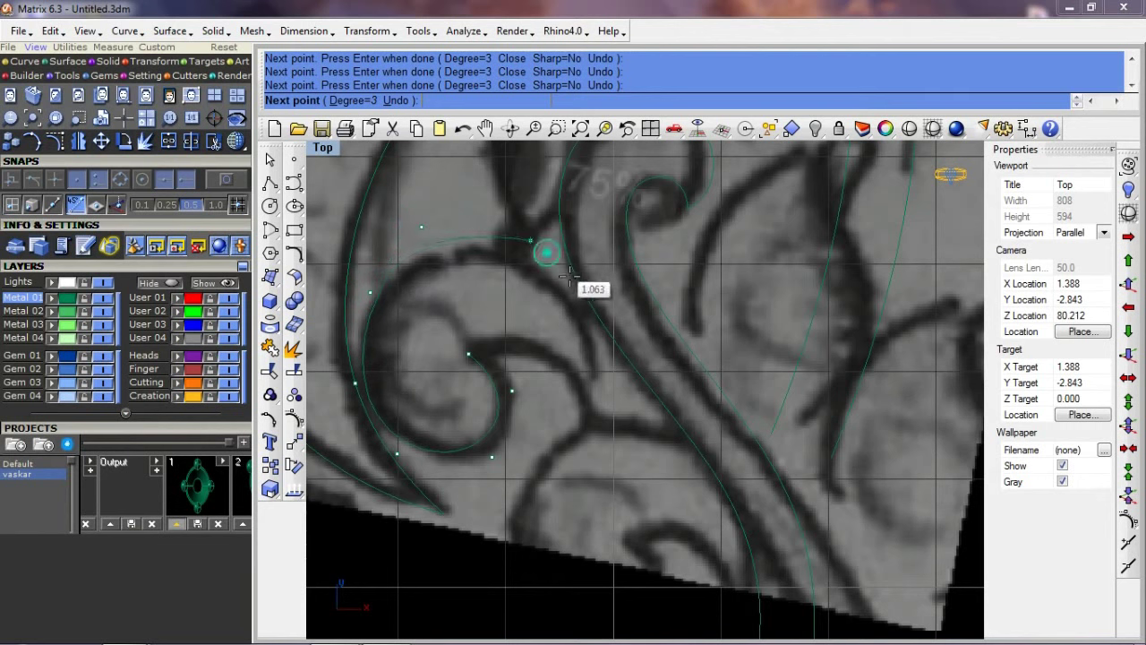
click(607, 323)
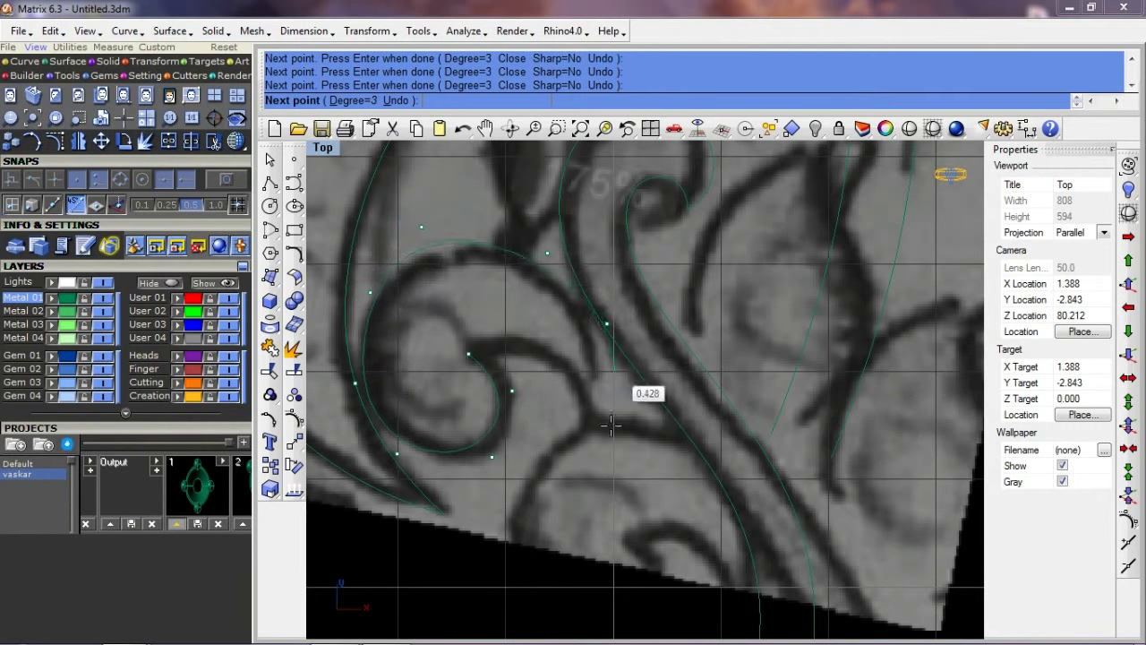
right_click(502, 362)
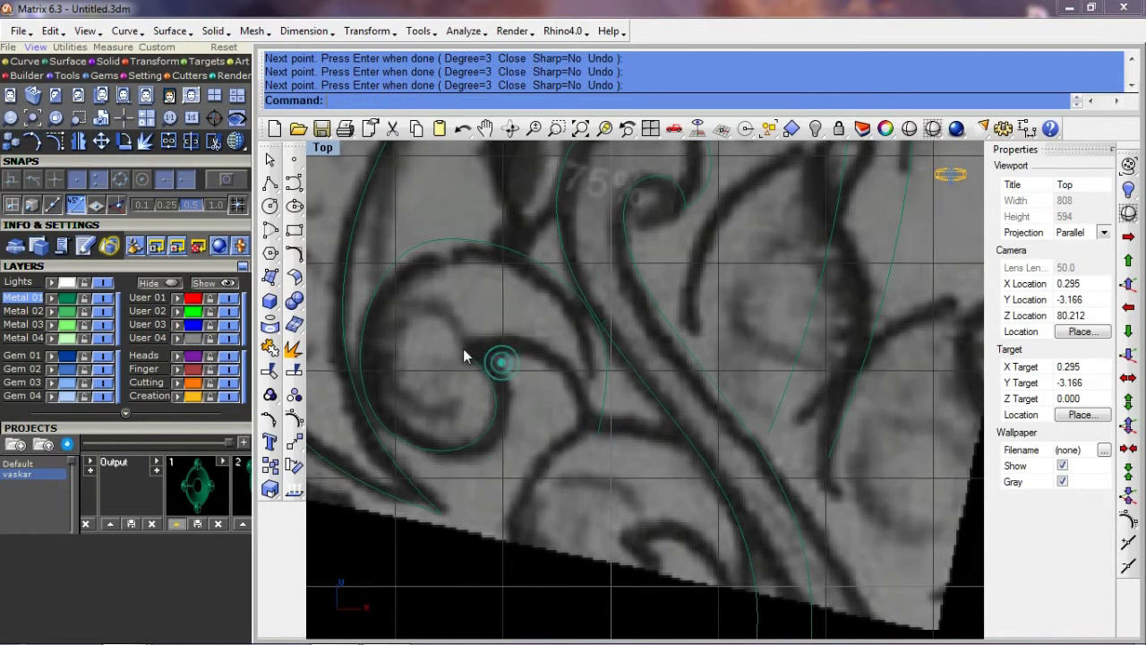
Step: Trace a five-point curve along the inner curl arc from its tip to its end
right_click(467, 349)
click(467, 351)
click(502, 326)
click(558, 346)
click(588, 393)
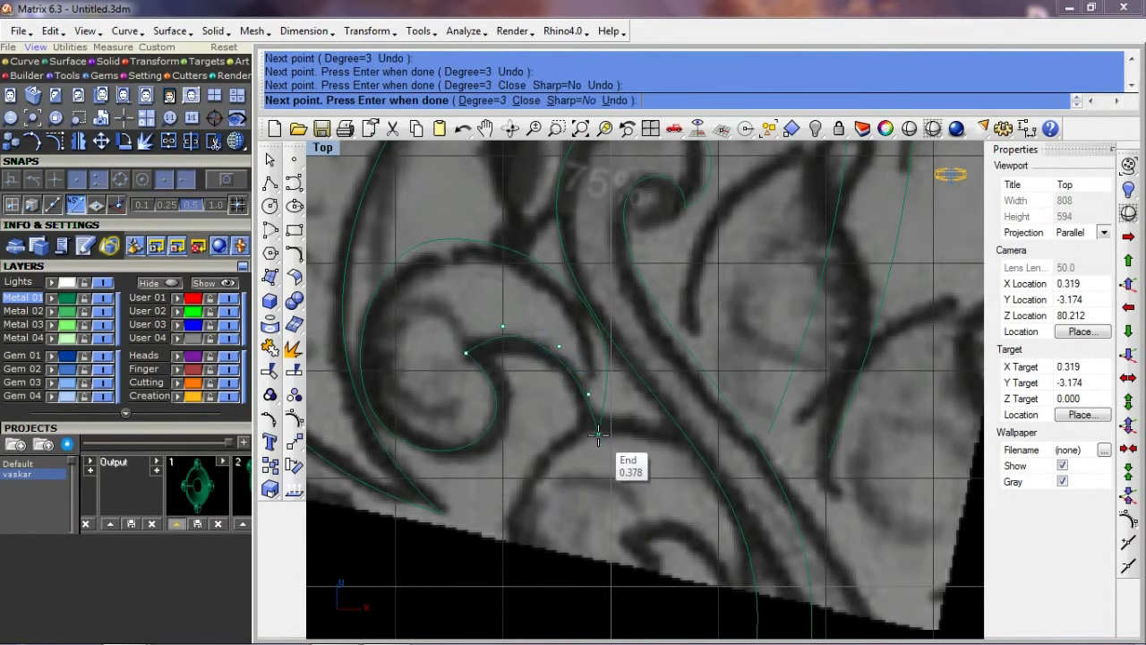
click(598, 436)
right_click(598, 435)
Step: Select the new inner arc curve and run Rebuild on it
click(566, 352)
text(rebuild)
key(Return)
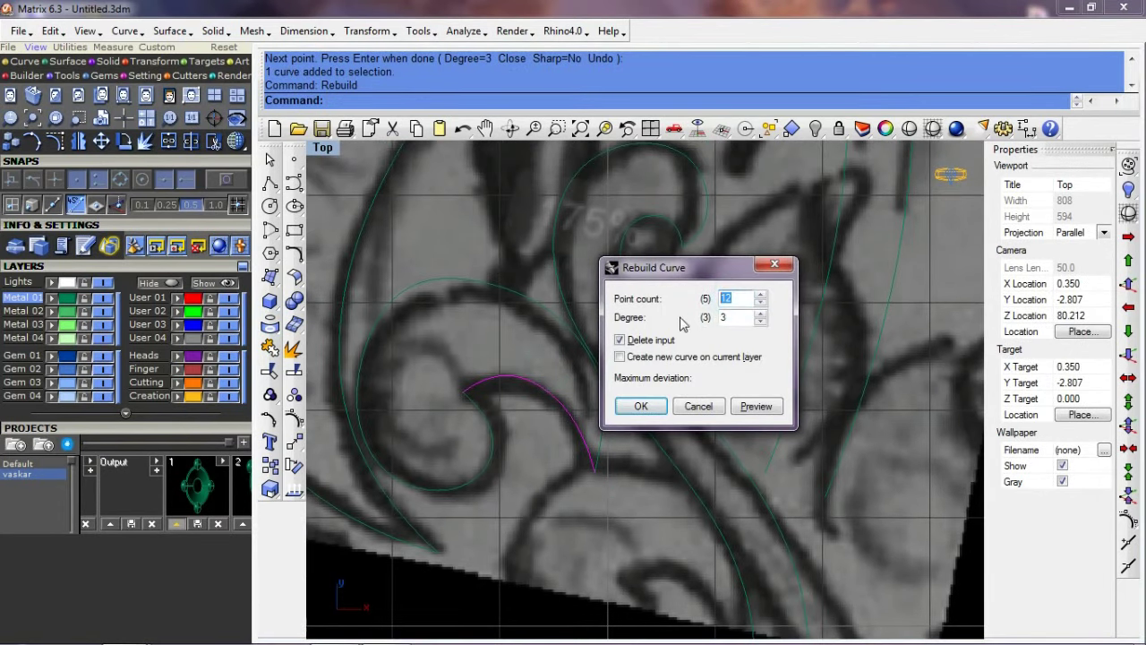
Step: Rebuild the new curl curve with 4 points and degree 3, and show its control points
click(755, 405)
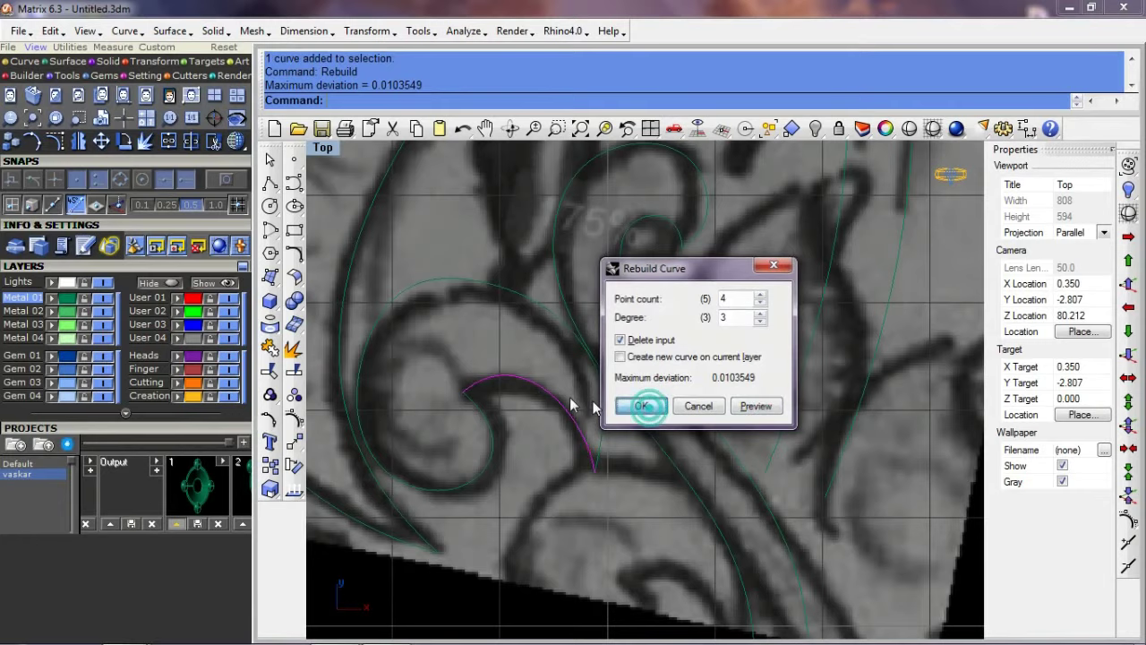
click(642, 406)
scroll(622, 456, up, 3)
key(F10)
Step: Move the inner curl's control points up onto the sketched stroke
text(s)
key(Return)
click(639, 429)
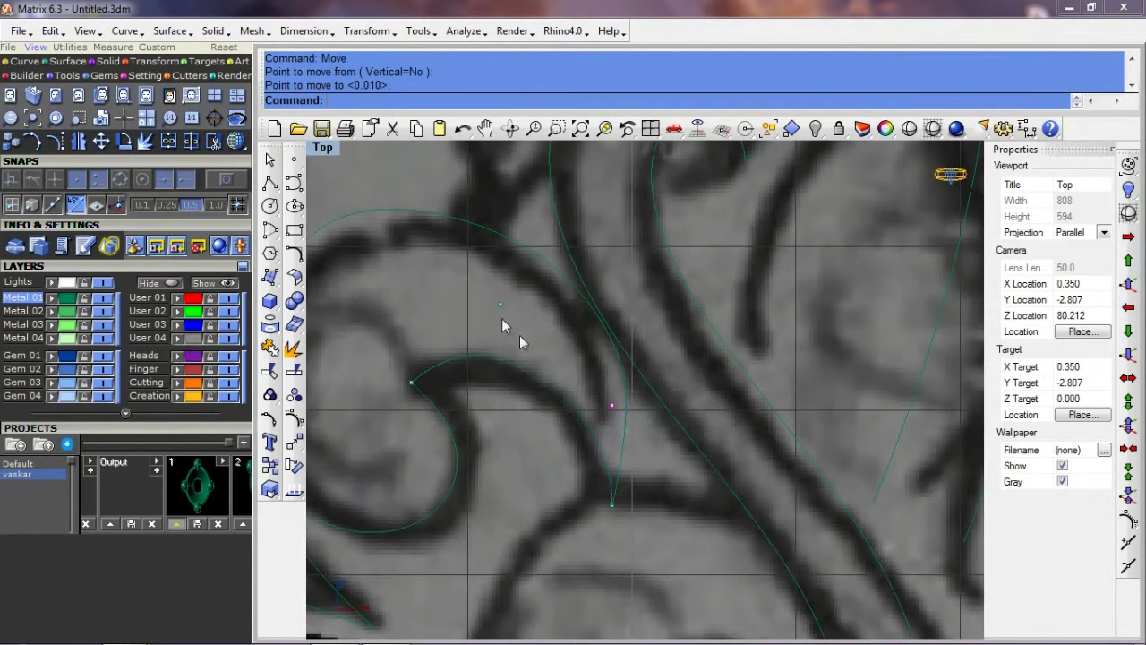
click(543, 354)
text(s)
key(Return)
click(543, 355)
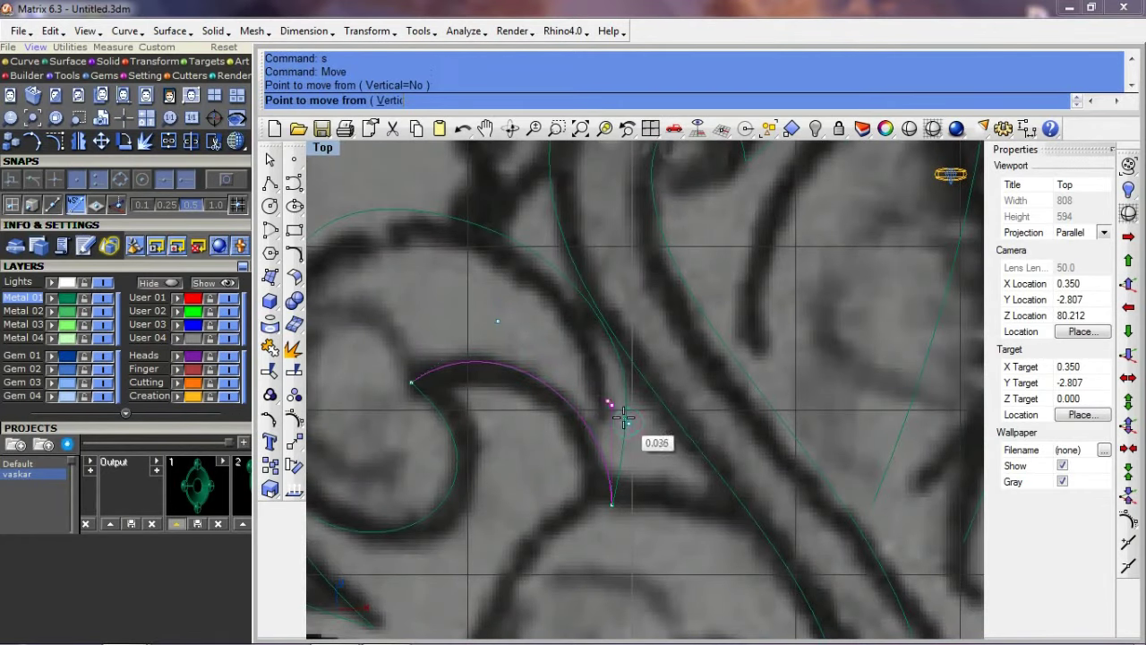
click(615, 404)
right_drag(450, 463, 489, 443)
click(484, 441)
key(F10)
click(517, 418)
drag(517, 418, 506, 400)
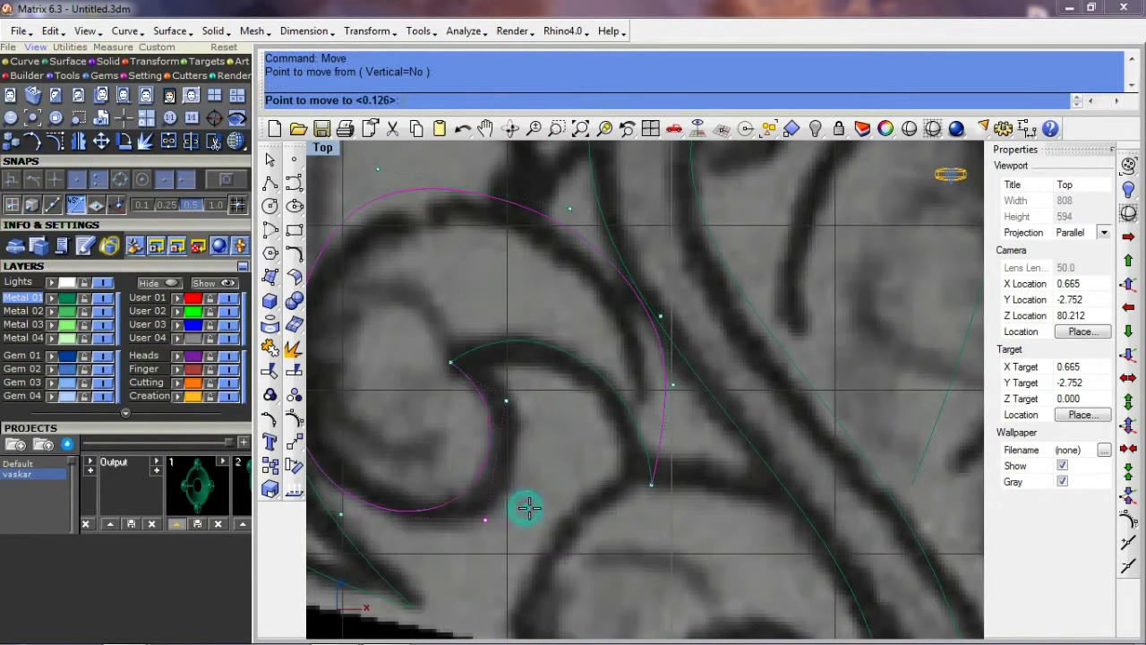
Step: Reposition the outer spiral's lower control points to follow the sketch
right_drag(331, 511, 479, 468)
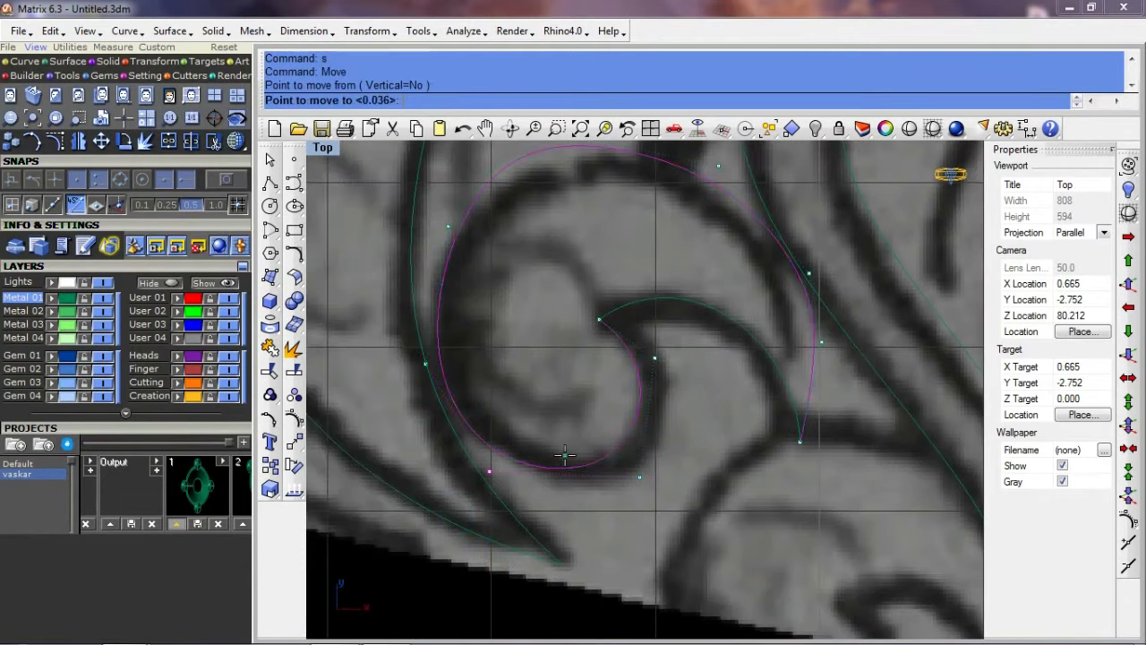
click(503, 407)
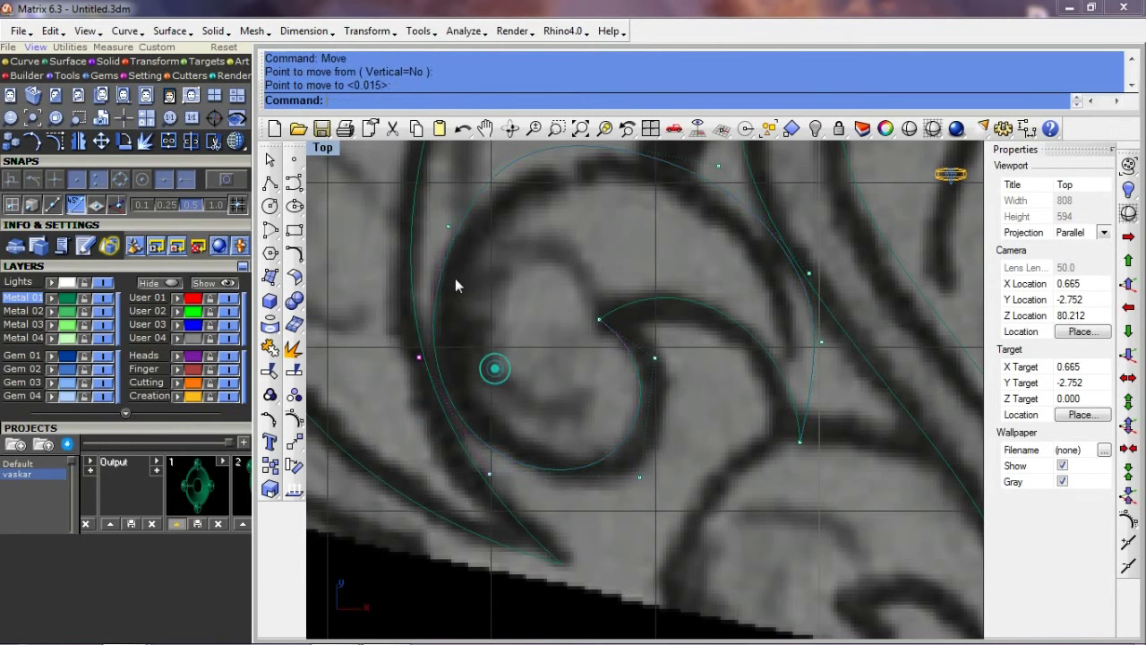
right_drag(455, 278, 461, 404)
click(532, 381)
click(520, 385)
click(533, 253)
text(s)
key(Return)
click(564, 290)
key(Return)
click(594, 342)
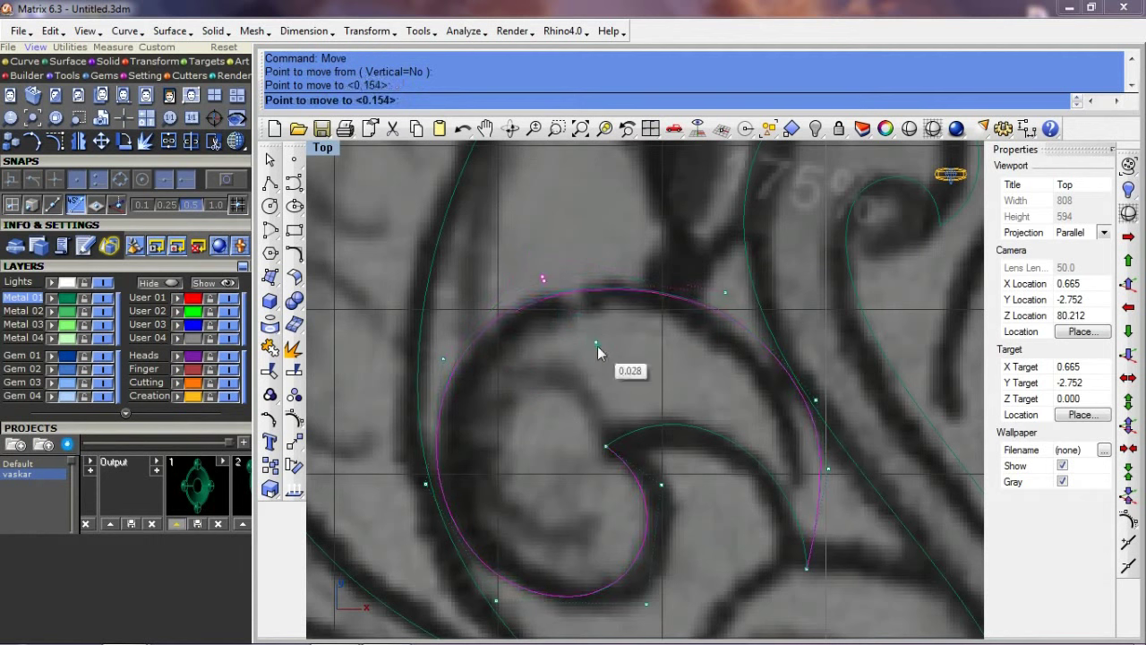
click(743, 323)
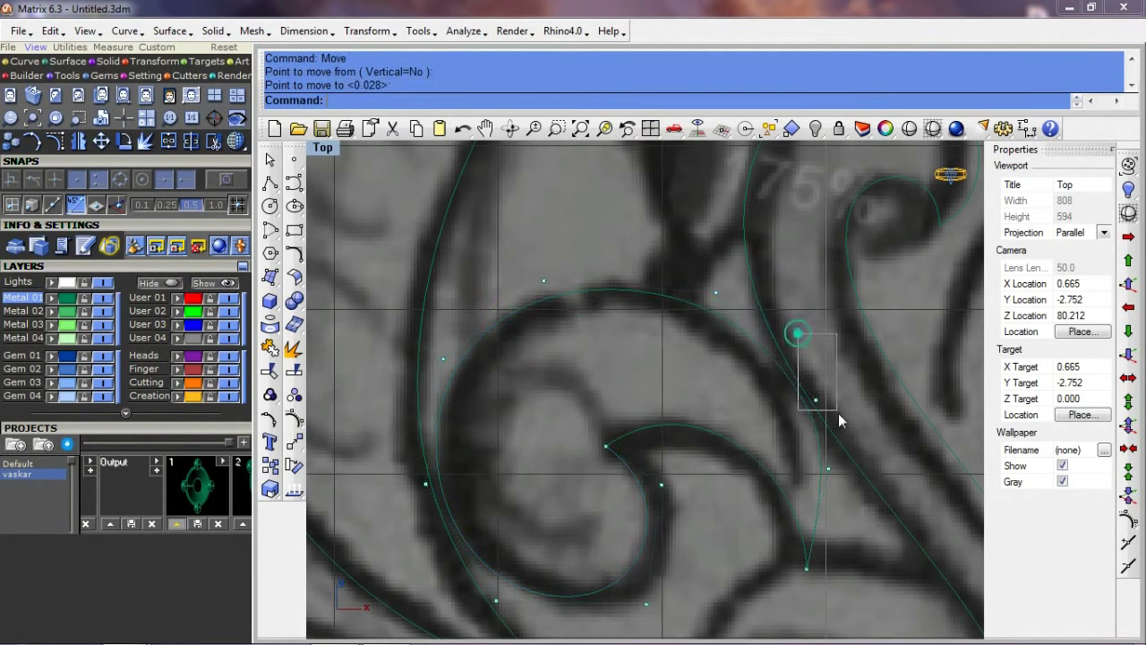
Step: Move the control points near the spiral's tail onto the sketch stroke
text(s)
click(838, 407)
click(821, 393)
click(828, 467)
text(s)
key(Return)
click(858, 462)
click(862, 476)
click(798, 386)
text(s)
key(Return)
click(824, 394)
Step: Adjust the spiral's tip and remaining control points to finish reshaping the outer spiral
drag(797, 441, 799, 443)
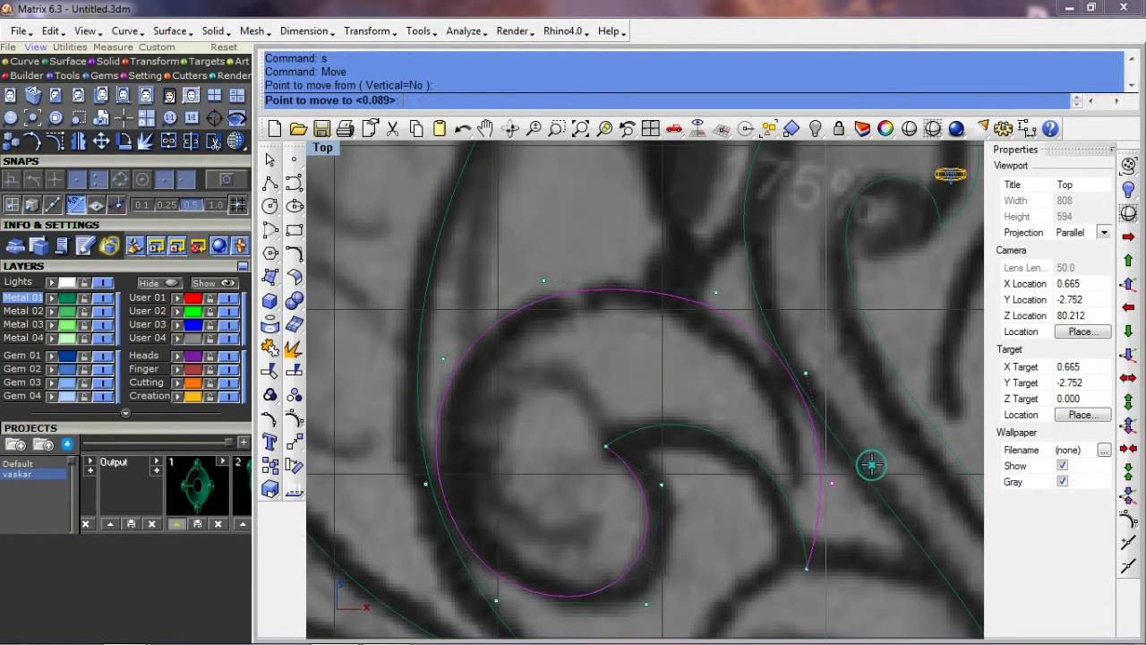
text(s)
key(Return)
click(873, 459)
click(871, 447)
drag(645, 328, 731, 233)
text(s)
key(Return)
click(742, 317)
click(725, 324)
text(s)
key(Return)
click(822, 352)
click(837, 392)
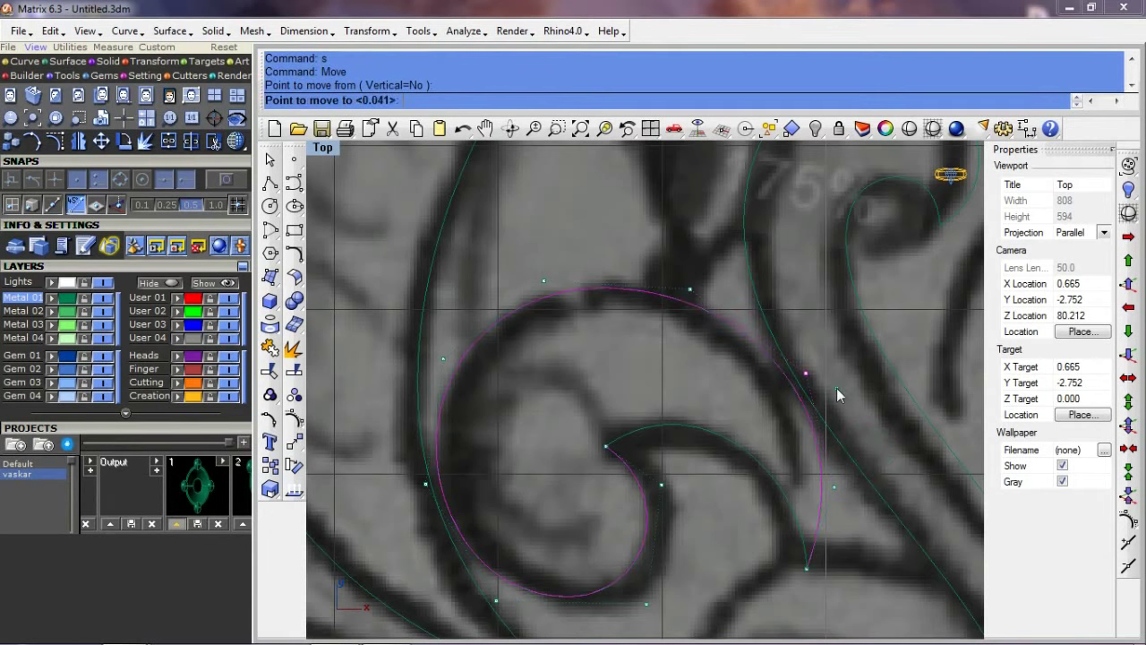
click(639, 467)
Step: Select both scroll curves and copy the pair below the original
shift+click(672, 376)
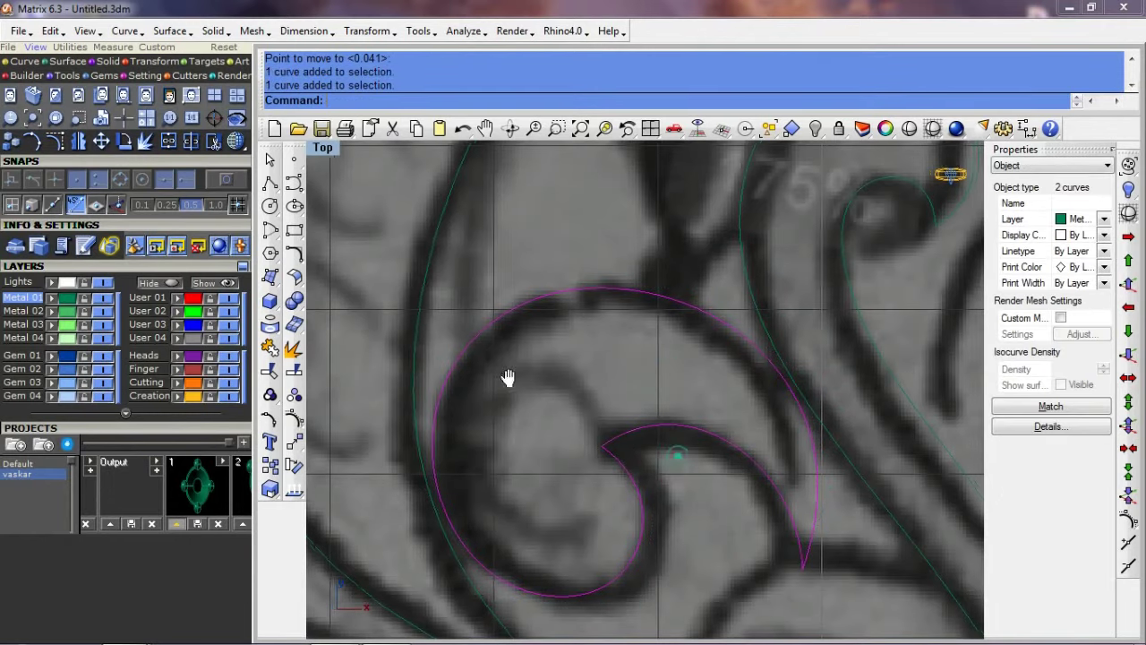
scroll(621, 486, down, 3)
scroll(627, 331, up, 2)
scroll(620, 345, up, 1)
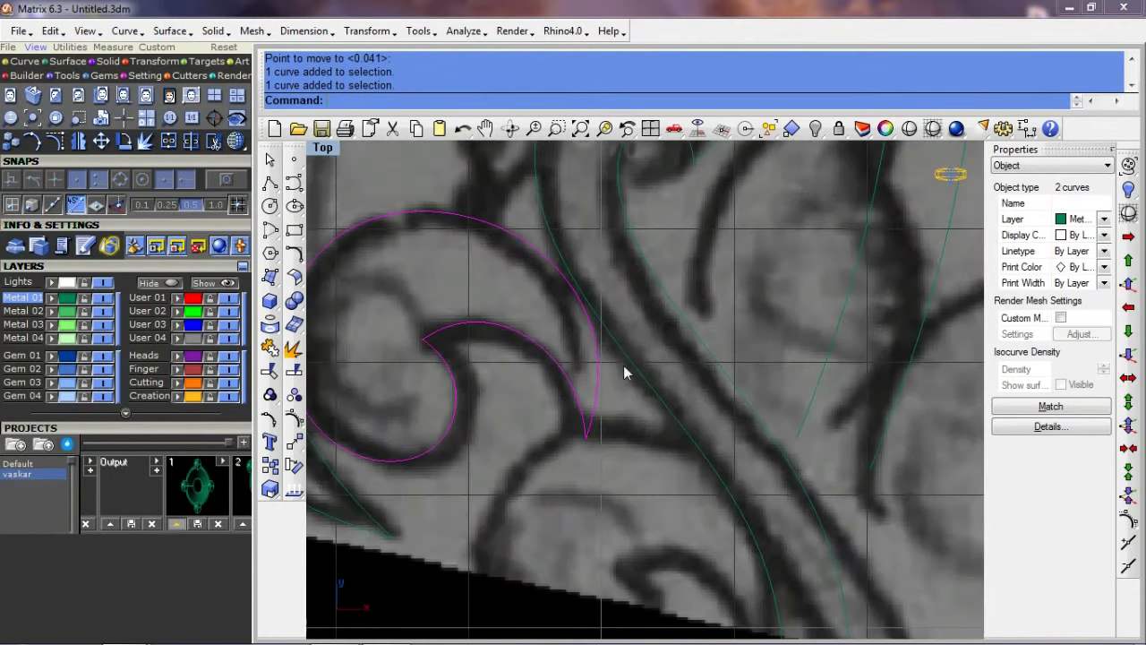
scroll(617, 354, up, 2)
text(c)
key(Return)
click(529, 266)
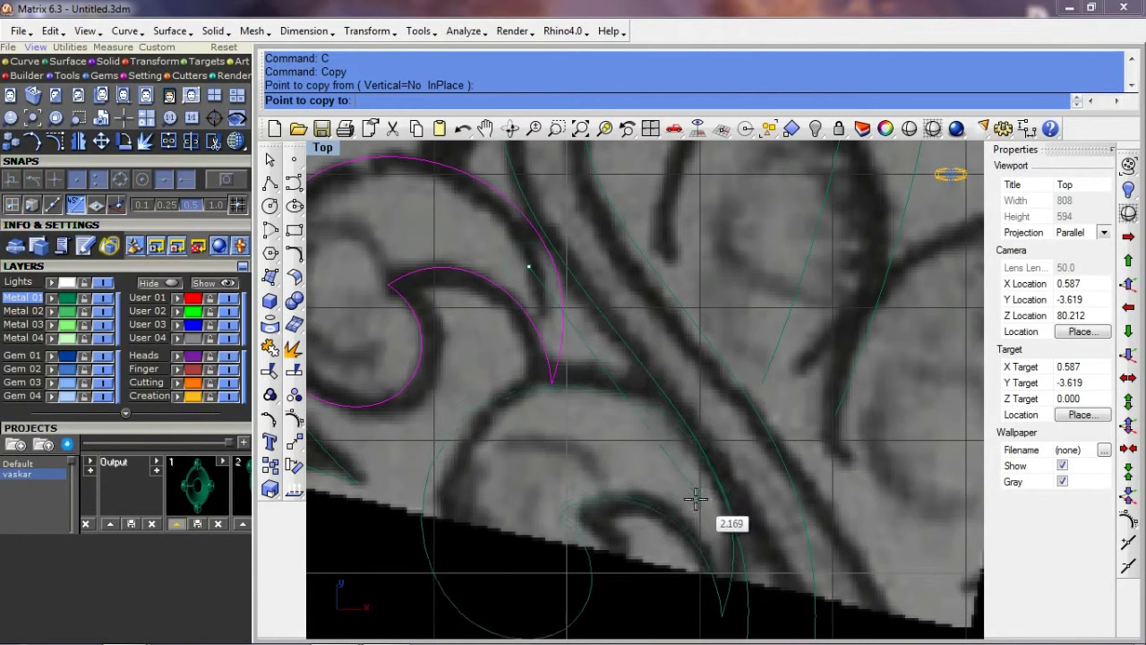
scroll(618, 444, down, 2)
scroll(627, 430, down, 1)
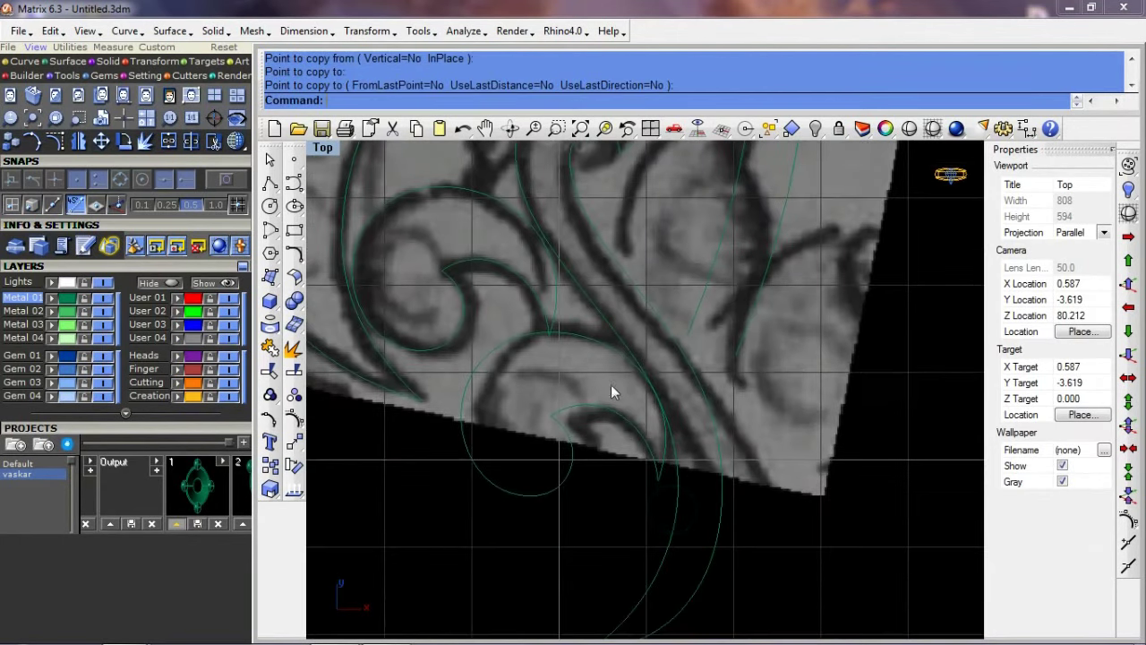
click(585, 326)
key(Return)
Step: Place a second copy of the scroll pair further down
scroll(595, 350, down, 3)
scroll(614, 456, up, 3)
text(c)
key(Return)
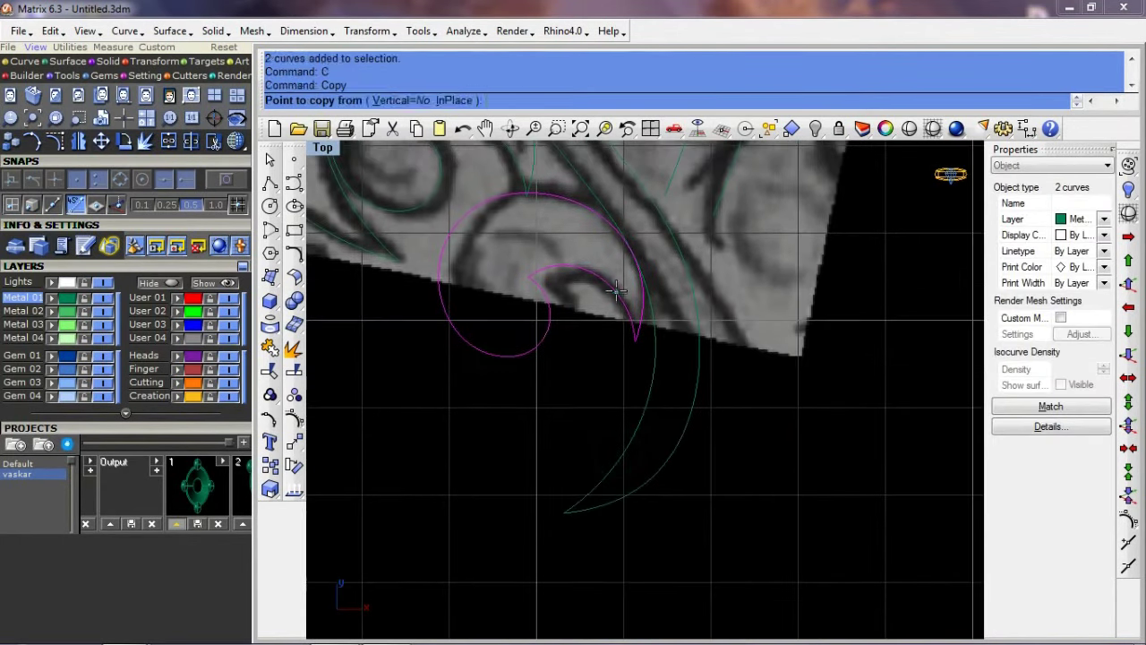
click(616, 289)
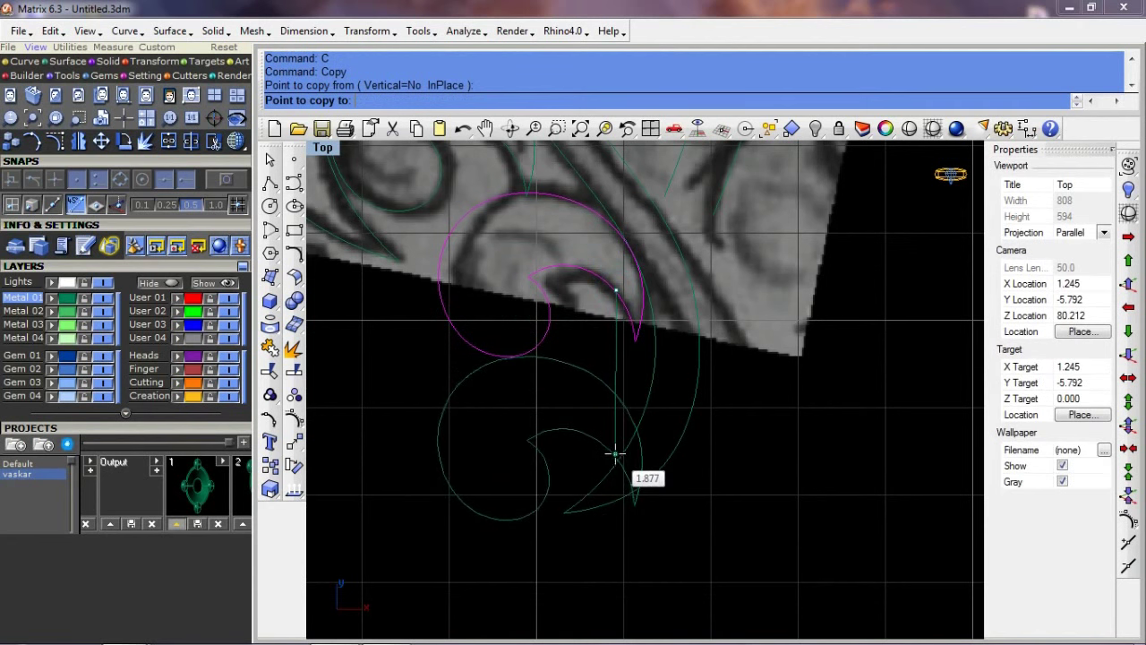
click(613, 455)
key(Return)
Step: Rotate the first copied spiral and curl, then move them into position
click(562, 445)
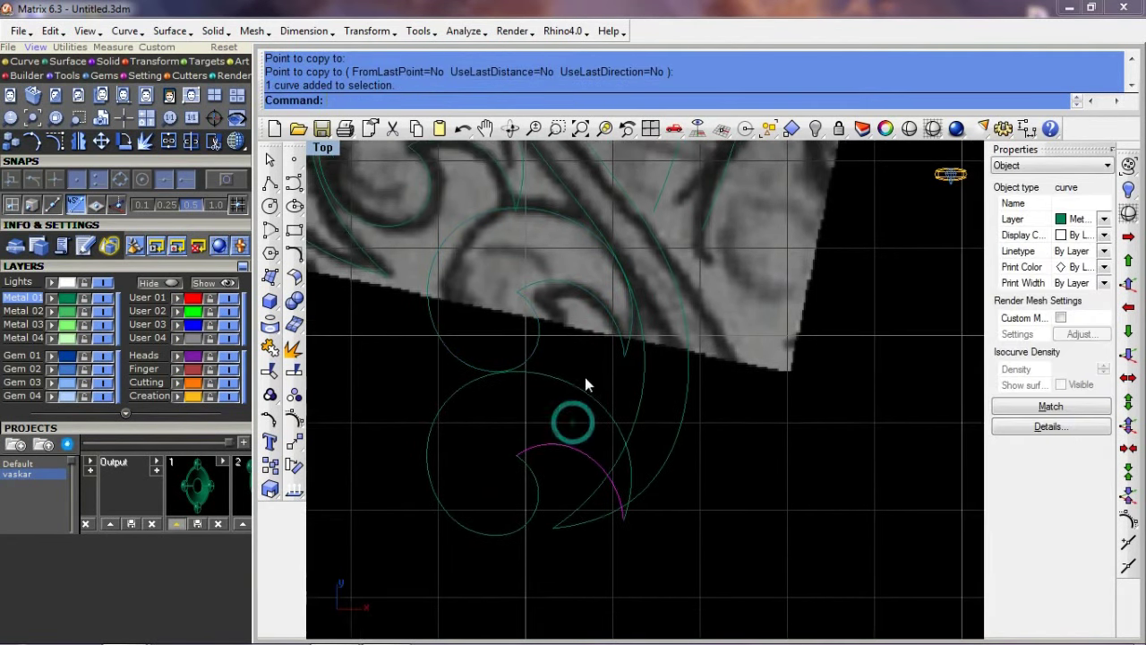
click(570, 422)
text(r)
key(Return)
click(524, 399)
click(661, 377)
click(657, 453)
text(s)
key(Return)
click(516, 372)
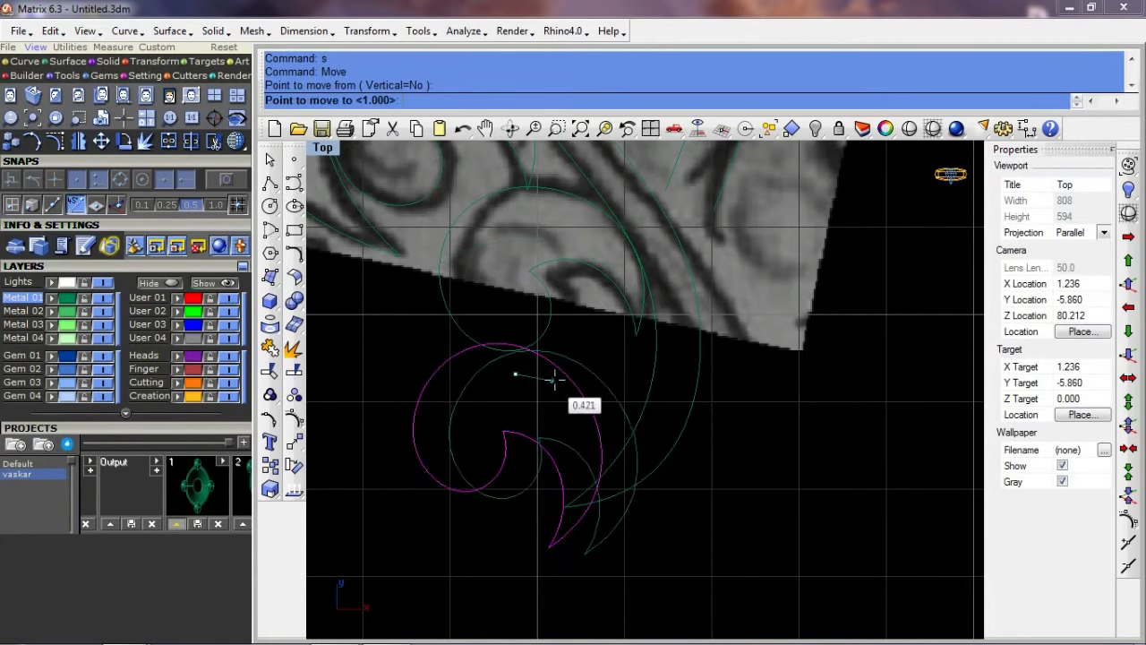
click(529, 334)
Step: Rotate the other arc-and-spiral copy clockwise and move it onto the sketch curl
mouse_move(543, 274)
right_down()
mouse_move(578, 410)
mouse_move(507, 440)
right_up()
click(552, 429)
shift+click(511, 456)
text(r)
key(Return)
click(658, 381)
click(658, 381)
click(670, 423)
text(s)
key(Return)
click(613, 448)
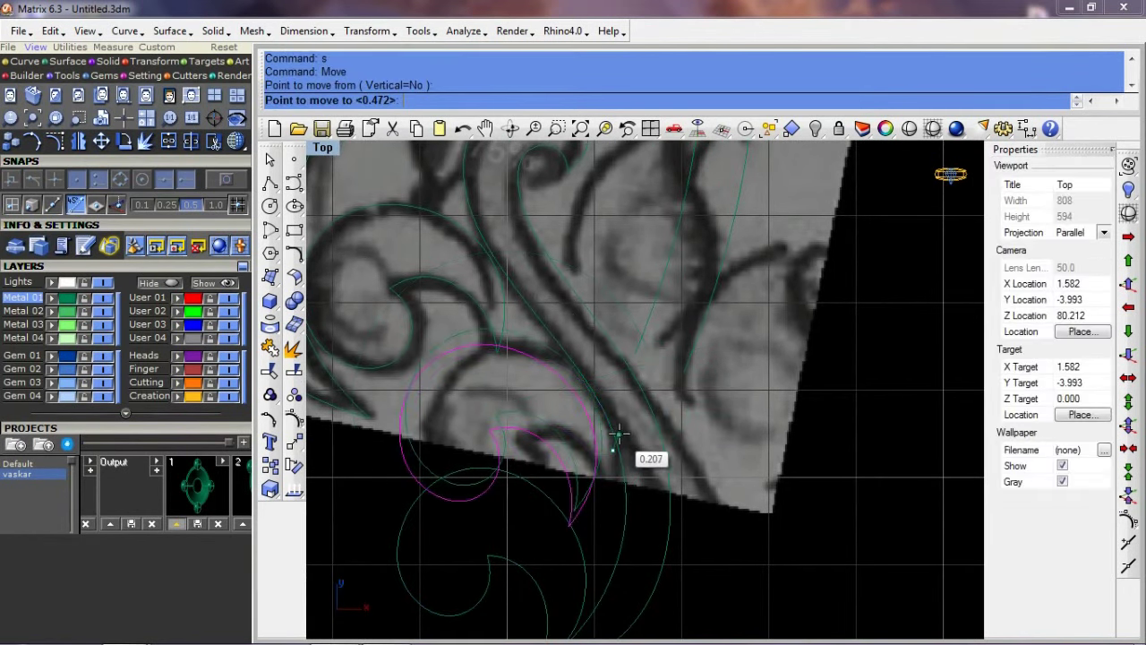
click(616, 436)
right_click(527, 453)
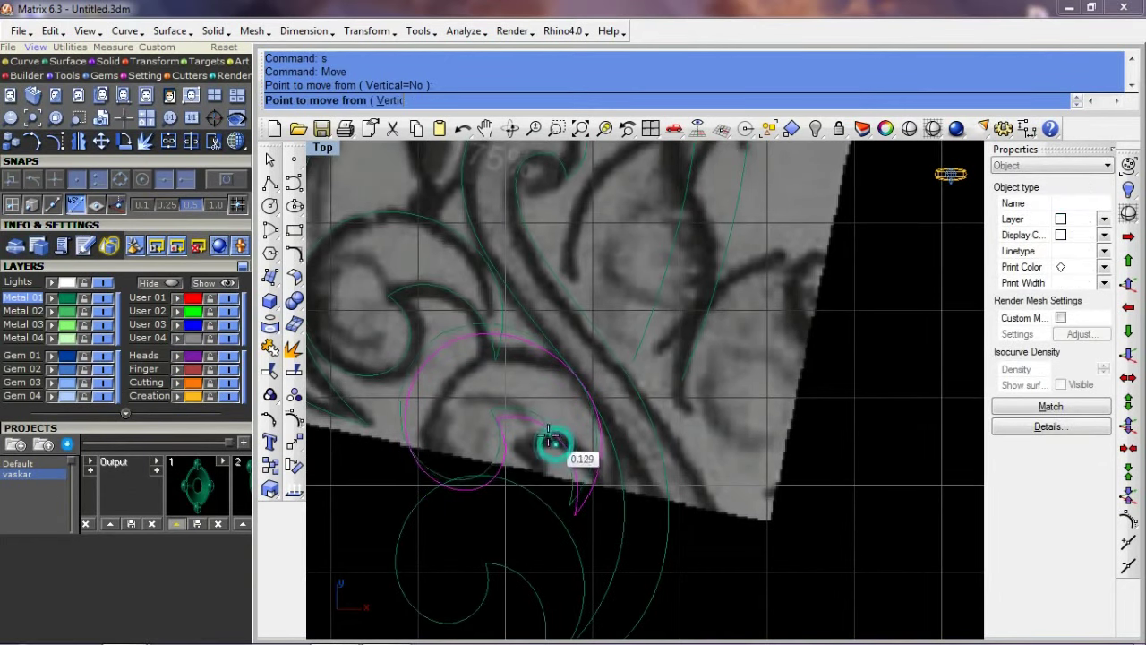
click(550, 440)
click(550, 441)
Step: Rotate the remaining spiral copy and move it onto the left-side sketch curl
right_drag(501, 452, 464, 266)
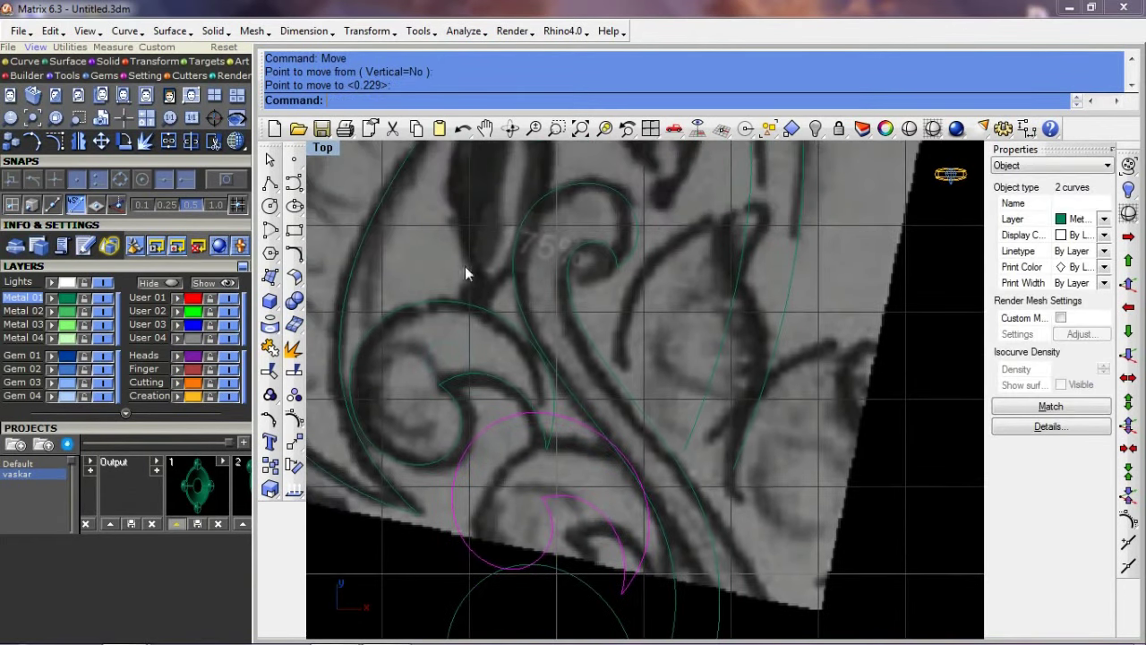
drag(465, 266, 433, 412)
right_drag(434, 412, 455, 431)
text(r)
key(Return)
click(434, 365)
click(507, 363)
click(627, 376)
text(s)
key(Return)
click(540, 388)
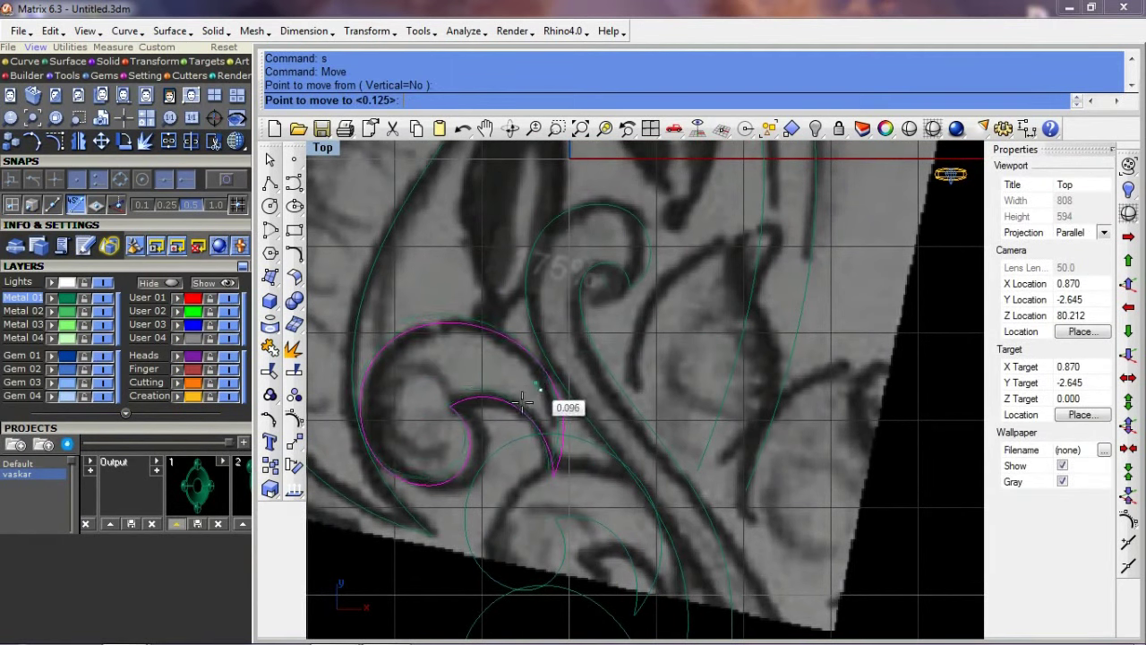
click(525, 401)
Step: Nudge that spiral with several small moves until it sits on the sketch curl
text(s)
key(Return)
click(473, 406)
click(492, 380)
text(s)
key(Return)
click(518, 439)
click(517, 419)
text(s)
key(Return)
click(519, 442)
click(520, 445)
scroll(681, 351, down, 3)
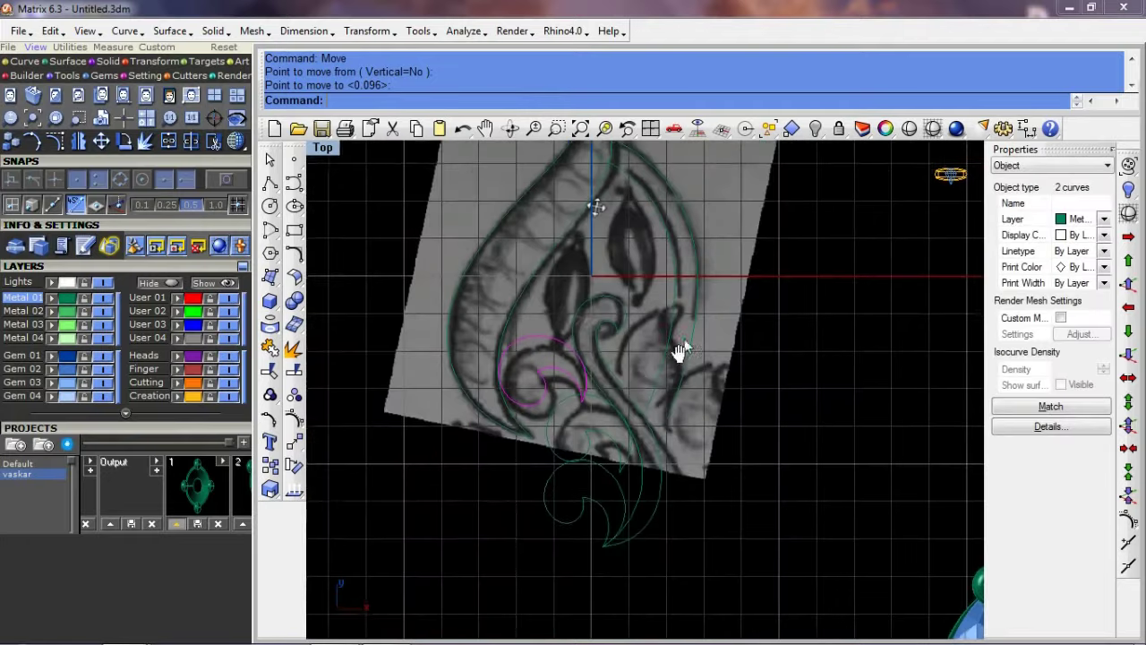
scroll(633, 461, up, 1)
scroll(643, 463, up, 2)
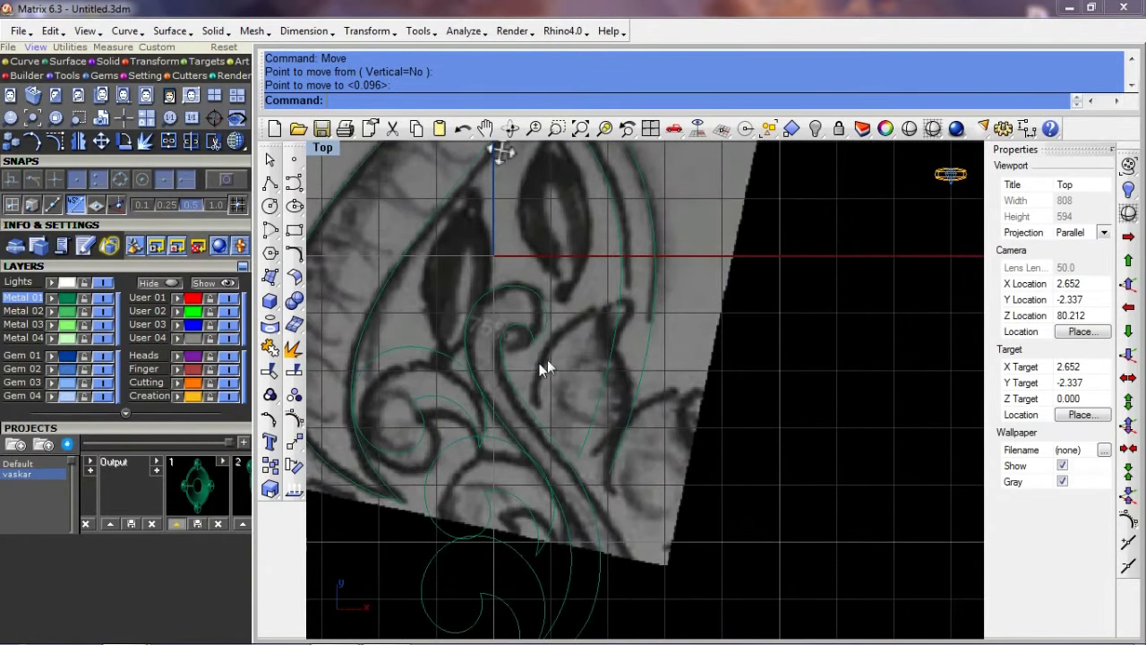
Step: Trace a control-point curve from the leaf's tip down along the inner leaf stroke
click(294, 183)
click(624, 298)
click(563, 311)
click(518, 367)
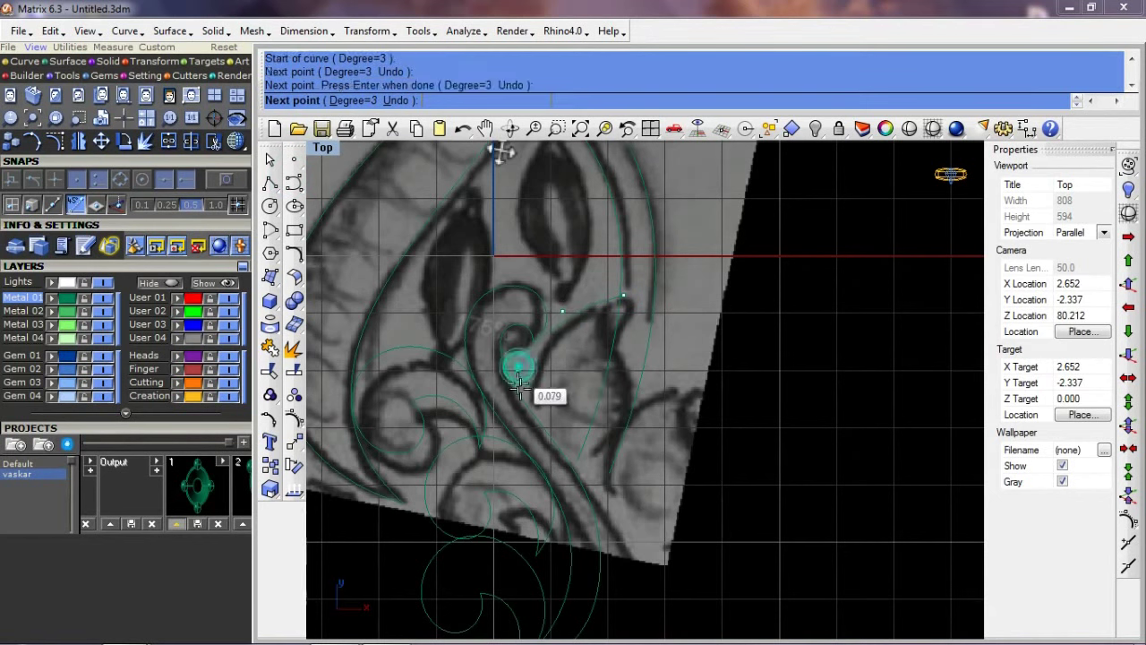
click(536, 446)
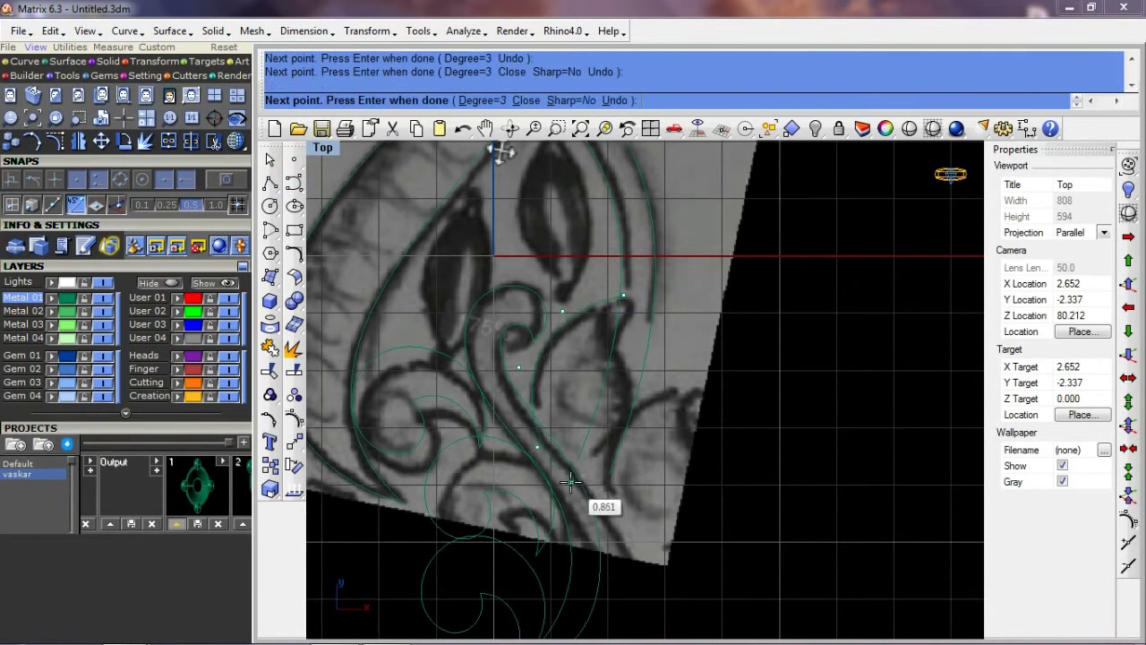
key(Return)
key(Return)
Step: Trace a second curve up the other side of the leaf stroke, ending at the first curve's tip
click(568, 478)
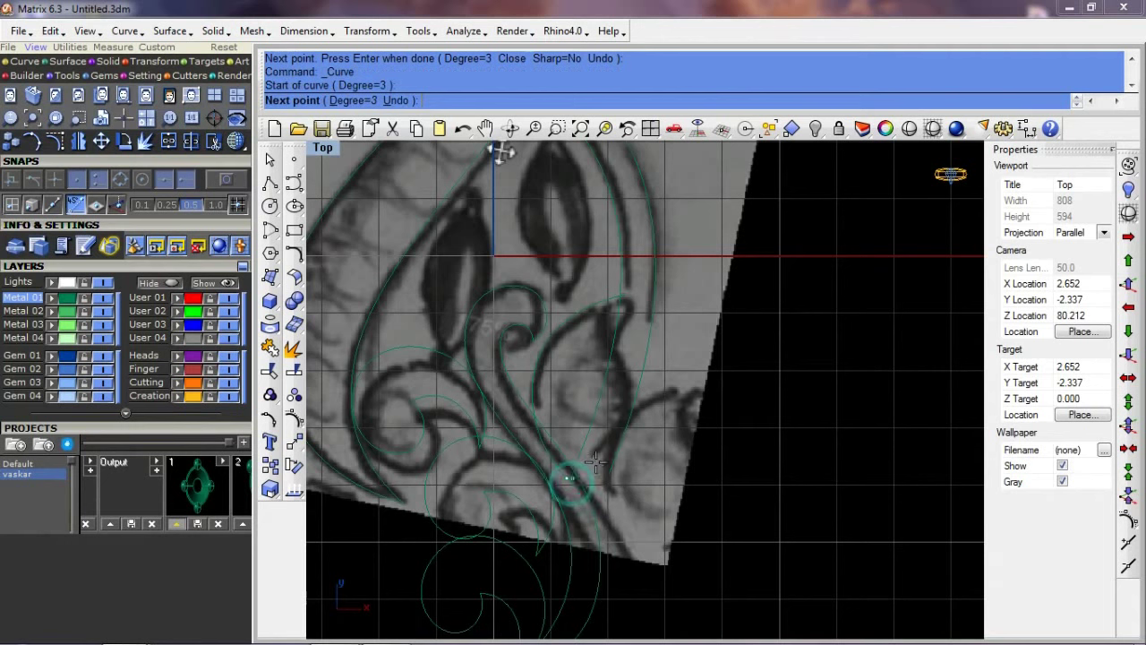
click(601, 447)
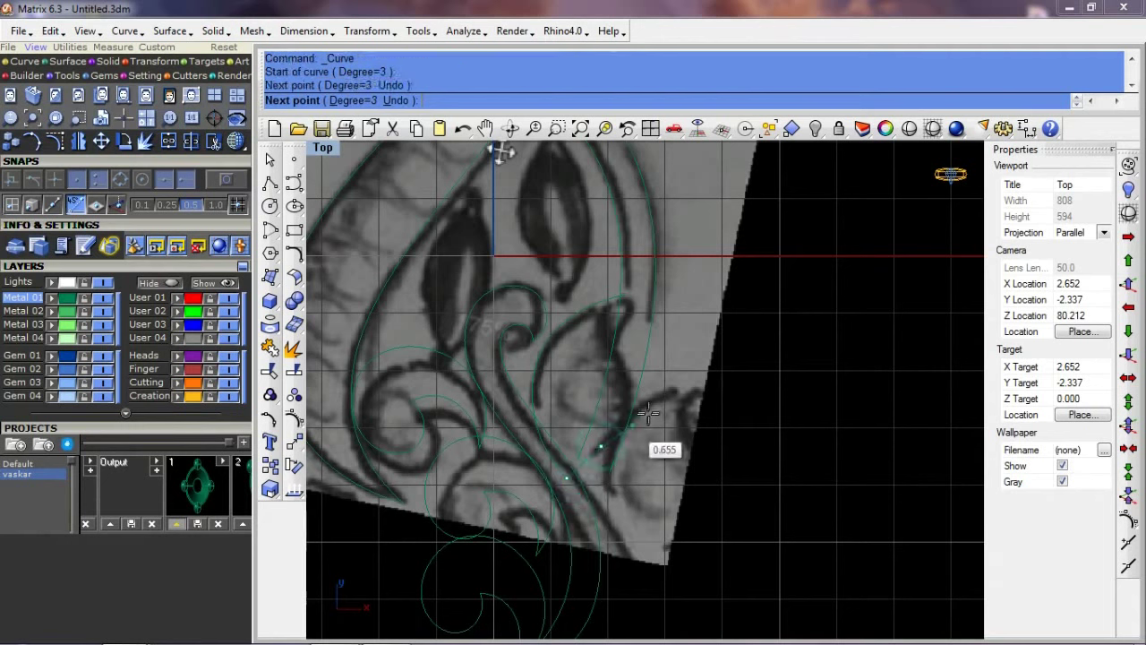
click(605, 332)
click(621, 296)
key(Return)
Step: Show the new curve's control points and move three of them onto the sketch line
click(593, 333)
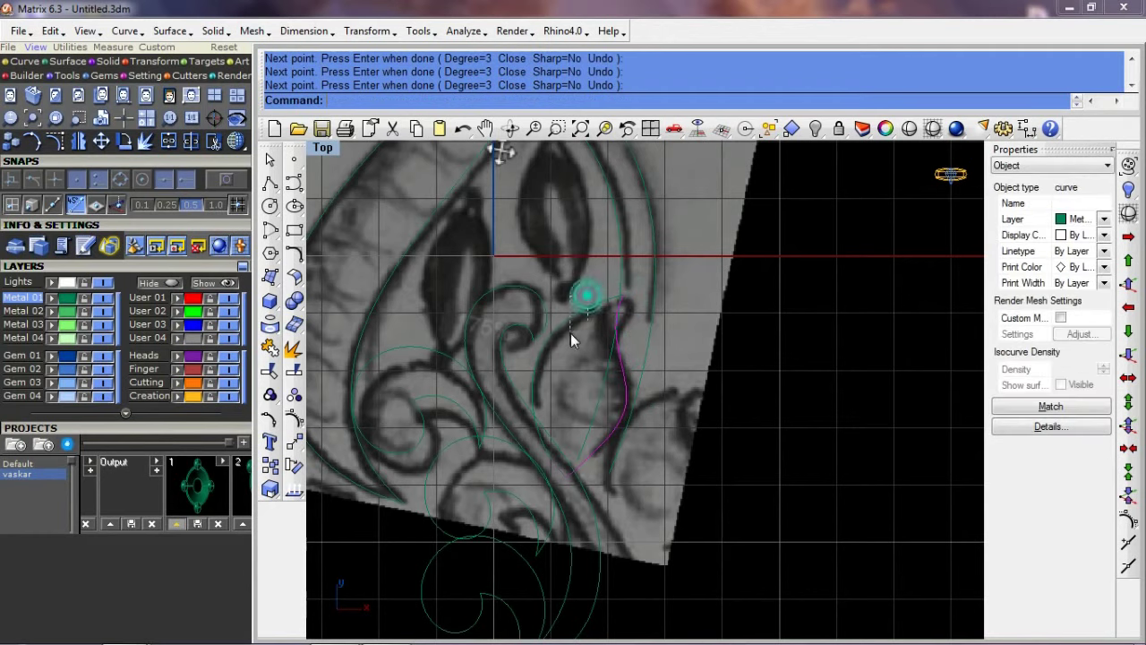
scroll(542, 458, up, 2)
key(F10)
scroll(471, 446, up, 3)
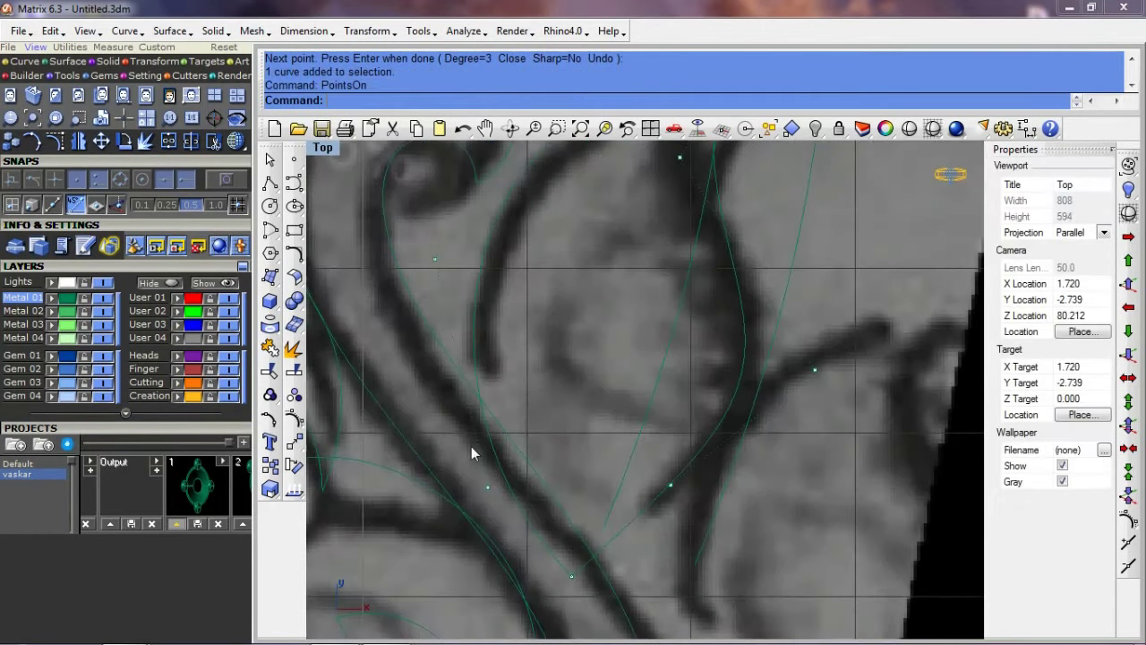
drag(665, 591, 676, 593)
text(s)
key(Return)
click(637, 557)
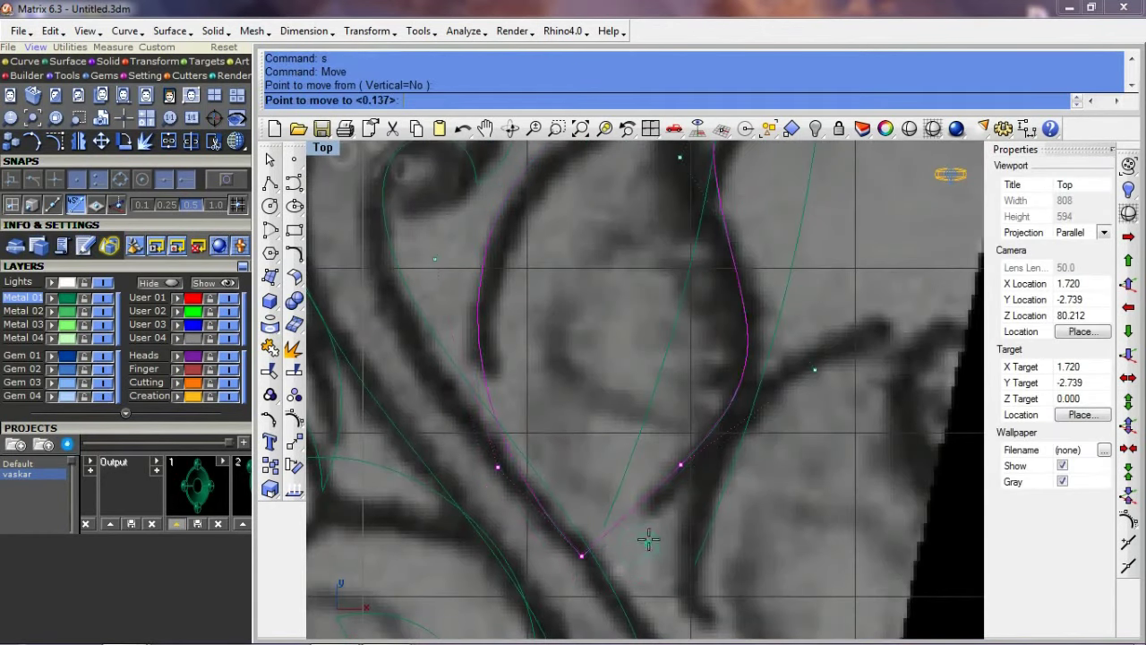
click(654, 527)
scroll(606, 478, down, 2)
scroll(487, 405, up, 2)
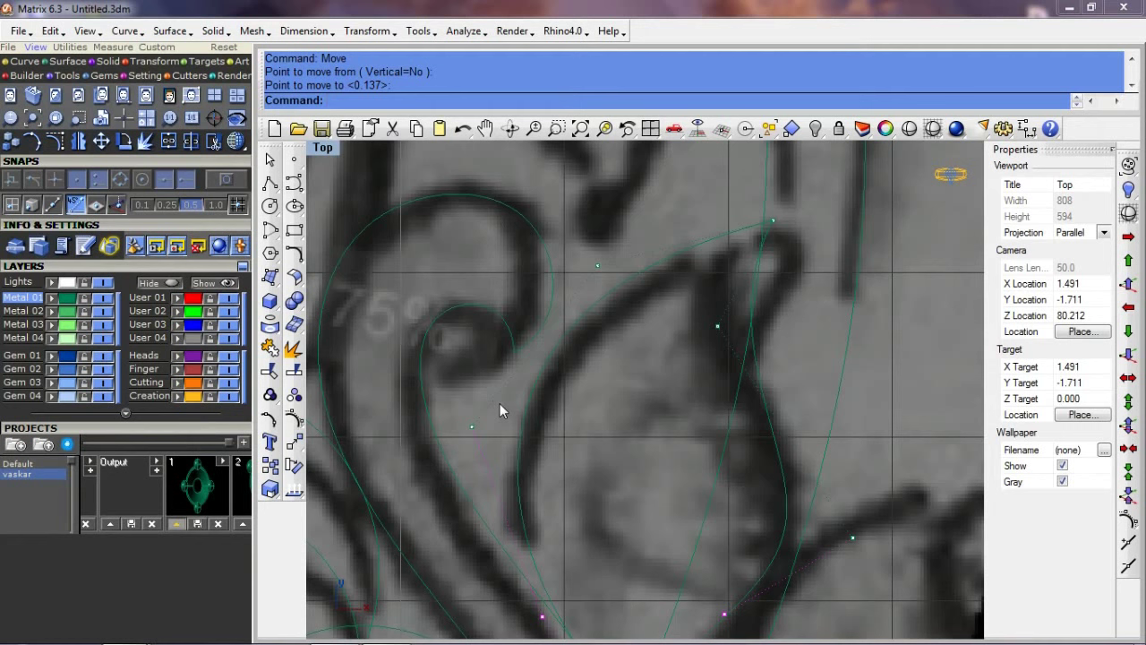
click(596, 263)
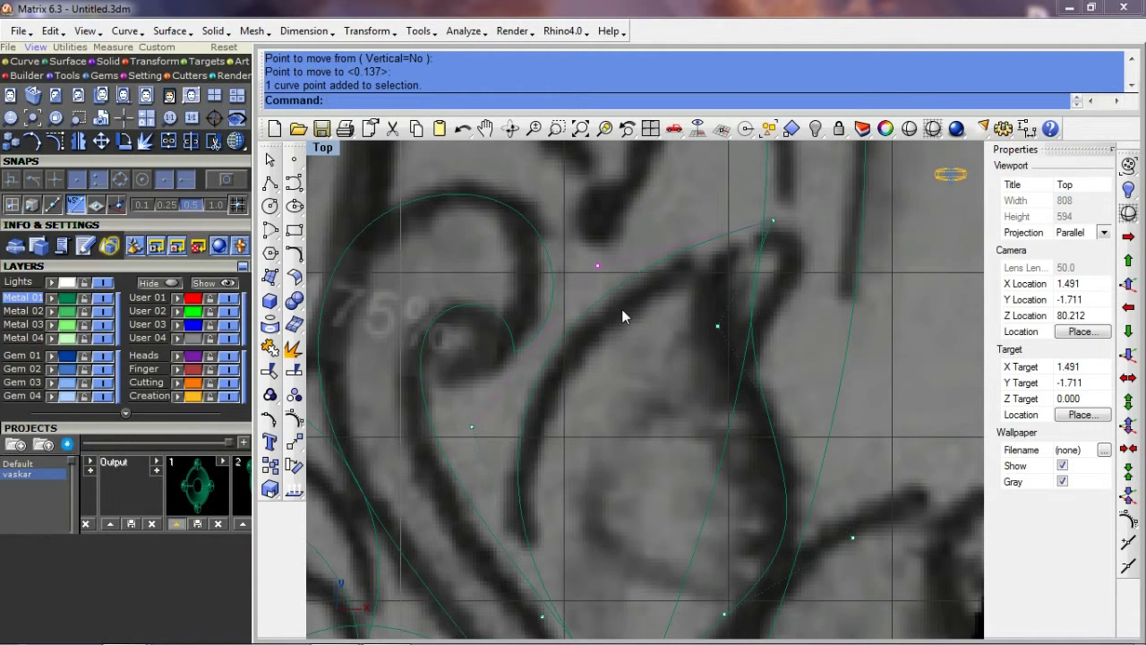
Step: Move the selected control point up twice until it sits on the sketch's leaf line
text(s)
key(Return)
click(640, 267)
click(646, 236)
text(s)
key(Return)
click(657, 265)
click(682, 209)
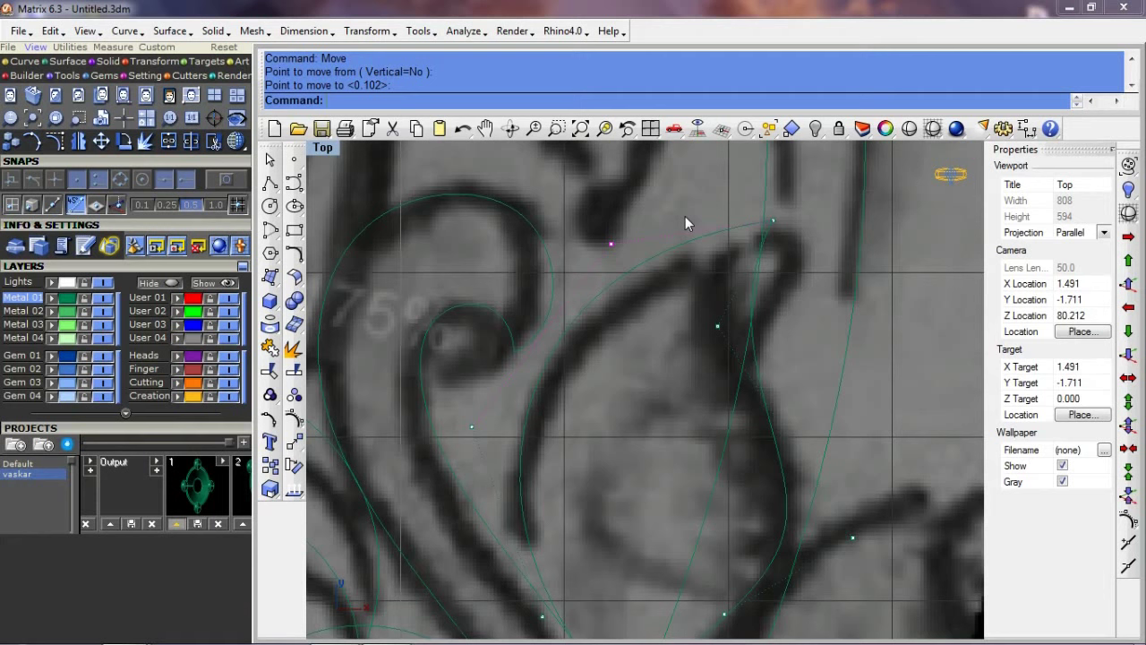
Step: Shift a lower control point slightly down and reposition an upper control point onto the line
click(472, 427)
text(s)
key(Return)
click(567, 437)
click(568, 452)
click(611, 243)
text(s)
key(Return)
click(654, 304)
click(656, 311)
Step: Check a control point elsewhere on the curve, then select the finished leaf curve
right_drag(624, 441, 670, 515)
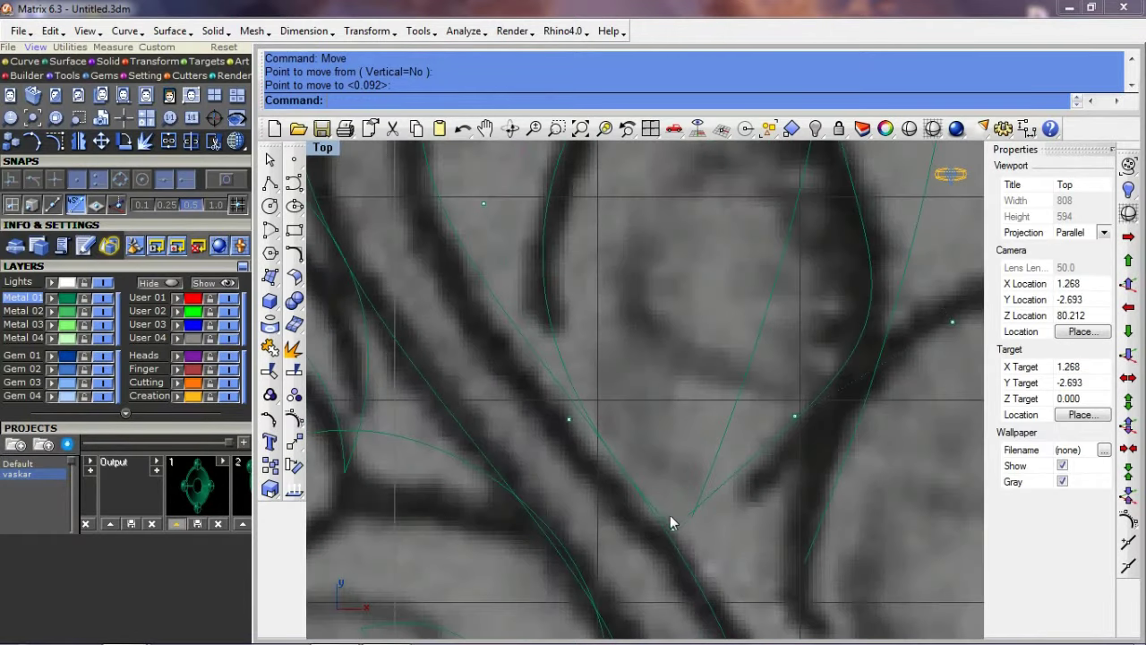
scroll(669, 515, up, 2)
click(824, 392)
scroll(875, 404, down, 2)
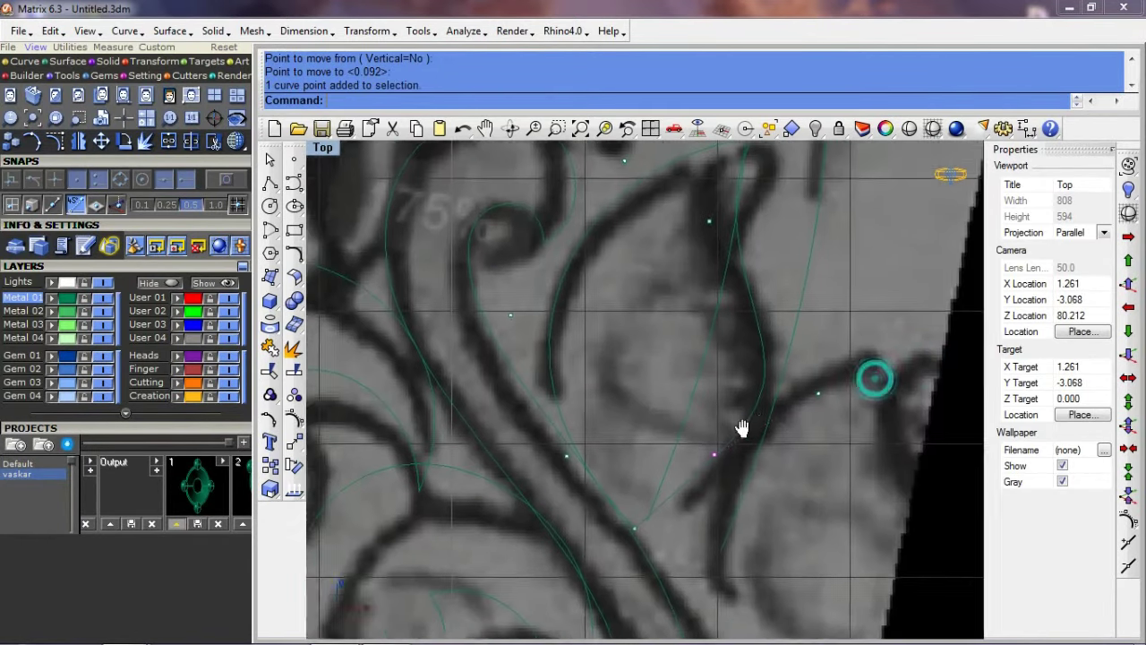
right_drag(875, 378, 670, 289)
click(678, 374)
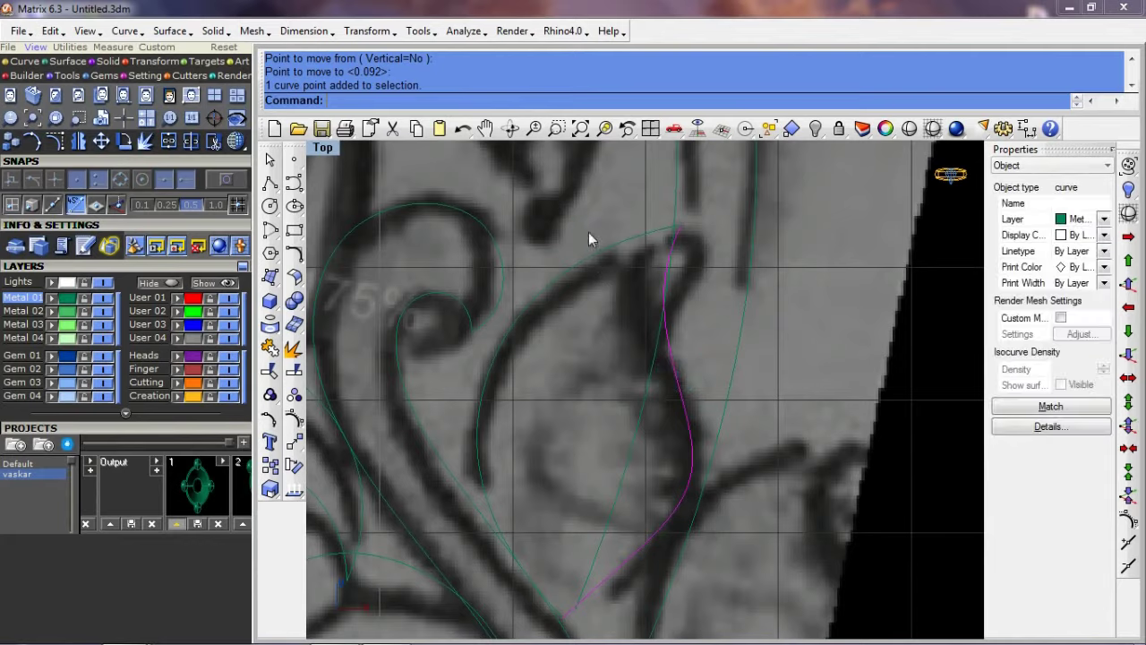
scroll(722, 397, down, 2)
Step: Copy the two leaf curves and place the copy beside the original
text(c)
key(Return)
click(651, 294)
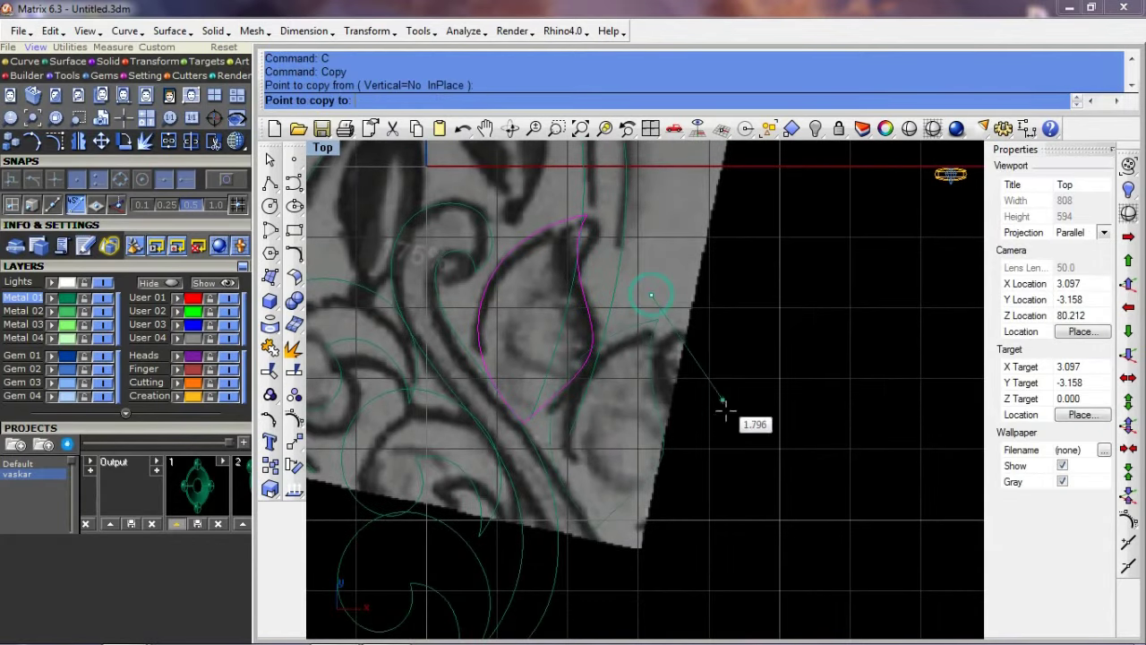
click(713, 416)
key(Return)
scroll(664, 352, up, 1)
scroll(664, 352, up, 1)
Step: Rotate the copied leaf curves to a new angle
click(619, 389)
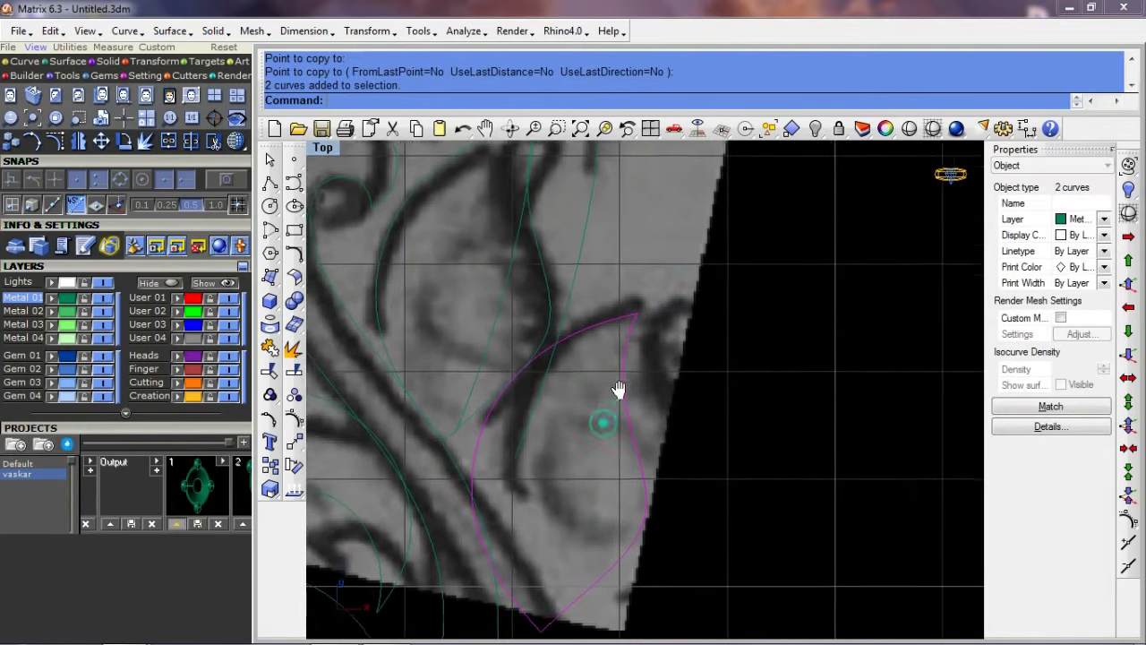
scroll(619, 389, up, 1)
text(r)
key(Return)
click(571, 427)
click(703, 381)
click(740, 404)
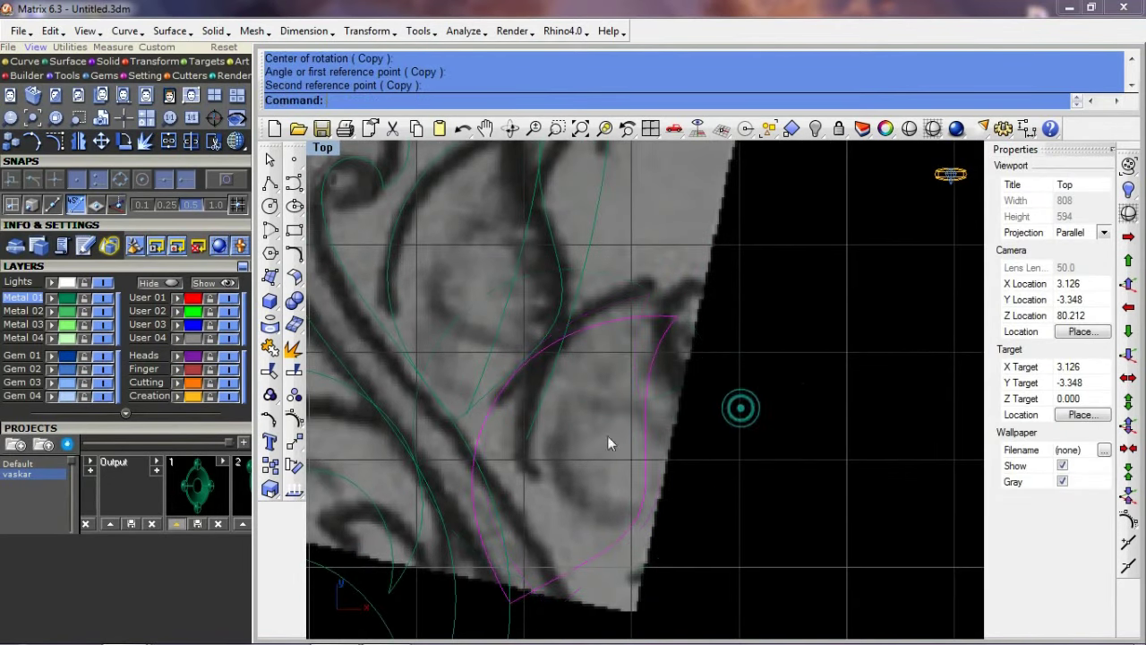
Step: Move the rotated leaf copy into its new position
text(s)
key(Return)
click(593, 440)
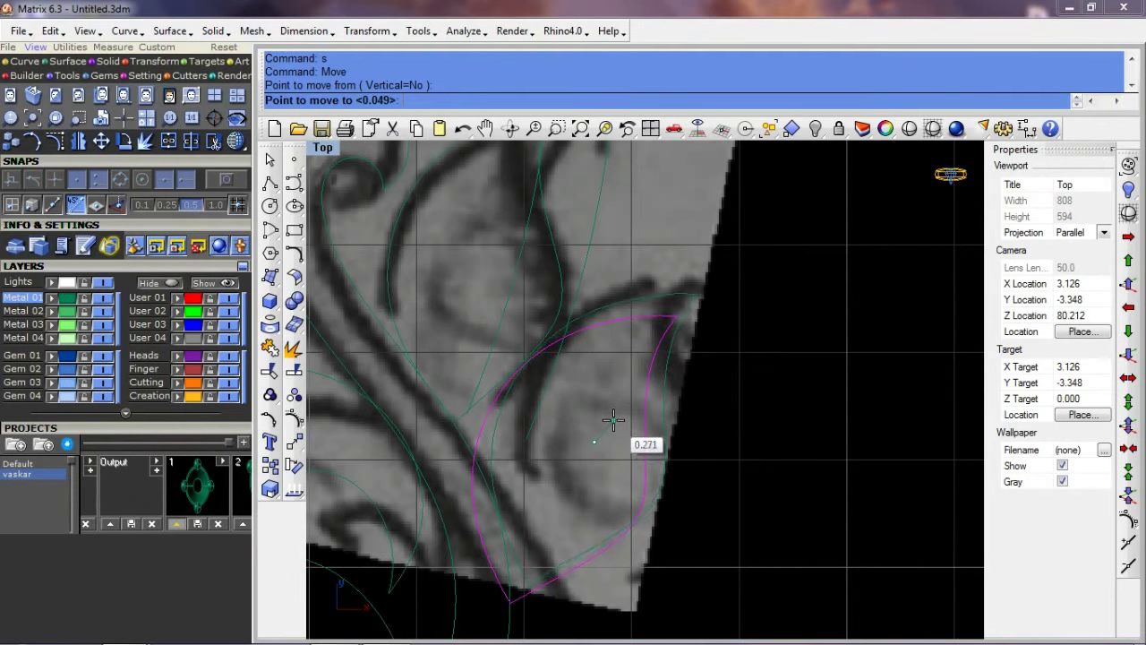
click(612, 420)
scroll(517, 397, down, 2)
scroll(583, 353, down, 2)
Step: Make another copy of the leaf and place it below
text(c)
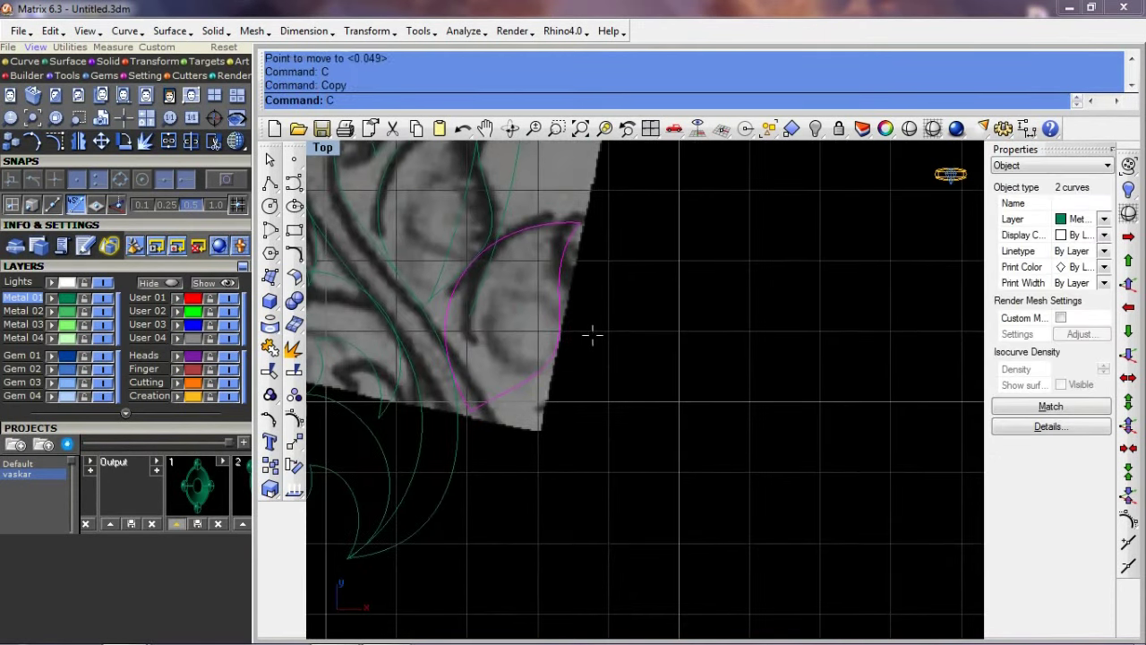
key(Return)
click(584, 424)
click(595, 470)
key(Return)
Step: Rotate both curves of the new leaf copy and move it into place
click(525, 438)
right_drag(516, 457, 525, 440)
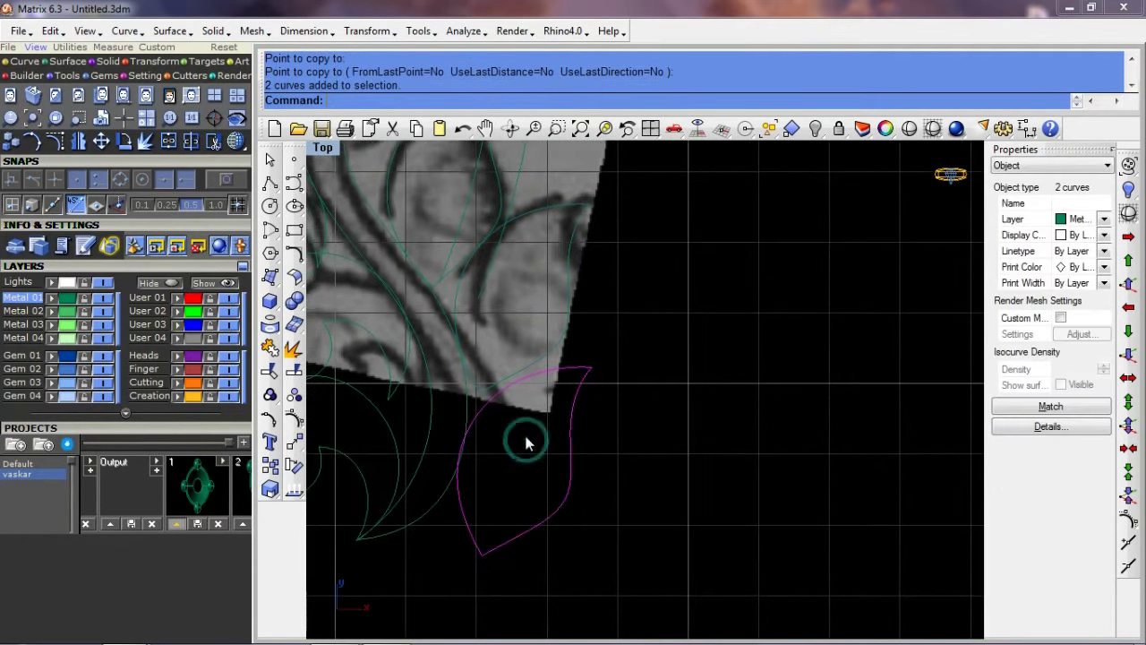
text(r)
key(Return)
click(509, 442)
click(650, 404)
click(665, 435)
key(Return)
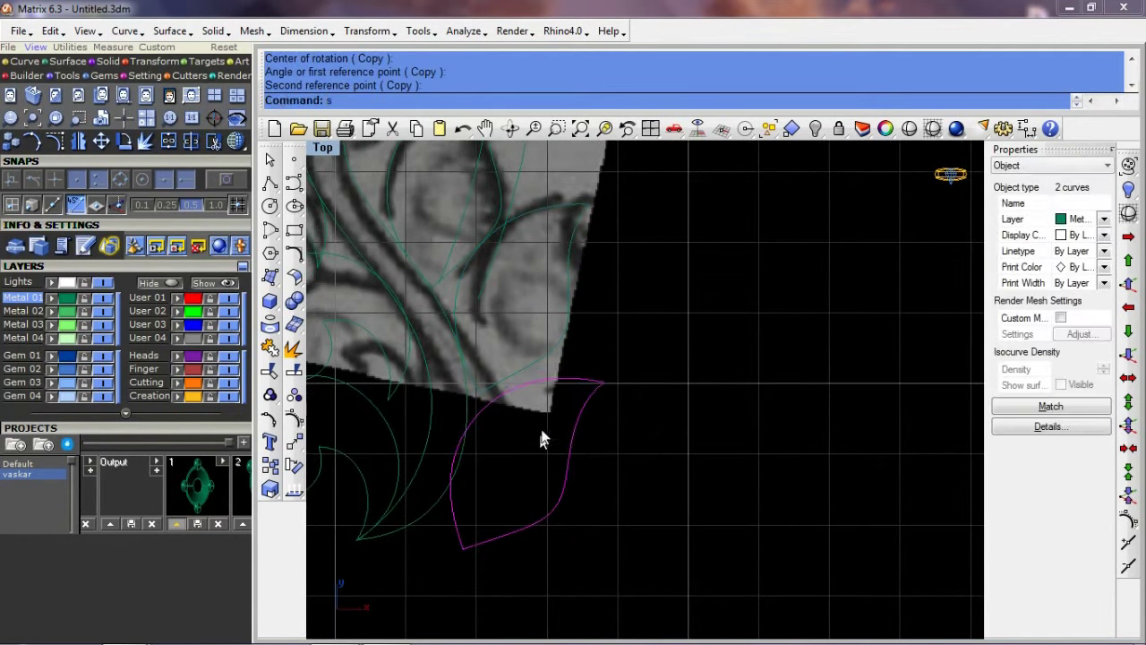
text(s)
key(Return)
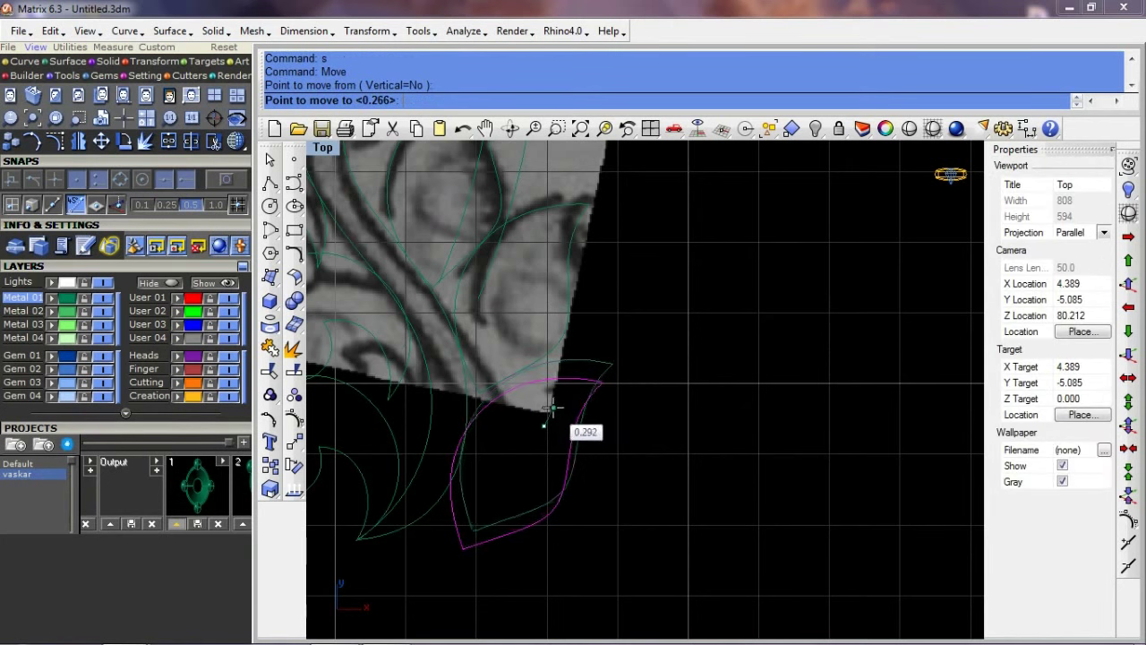
click(545, 418)
Step: Rotate the leaf curves around the leaf tip to a new angle
right_drag(507, 437, 571, 424)
text(r)
key(Return)
click(487, 370)
click(666, 379)
click(658, 534)
scroll(571, 417, up, 3)
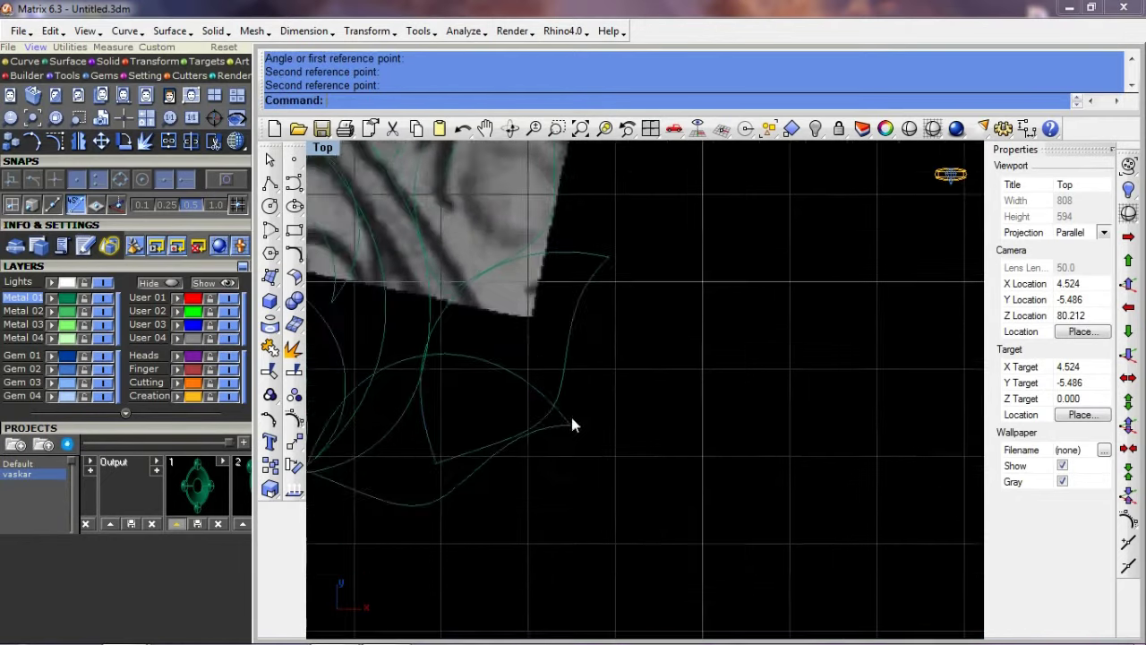
Step: Move the rotated leaf down and to the left
drag(524, 323, 459, 402)
scroll(616, 469, up, 2)
text(m)
key(Return)
click(625, 397)
click(609, 440)
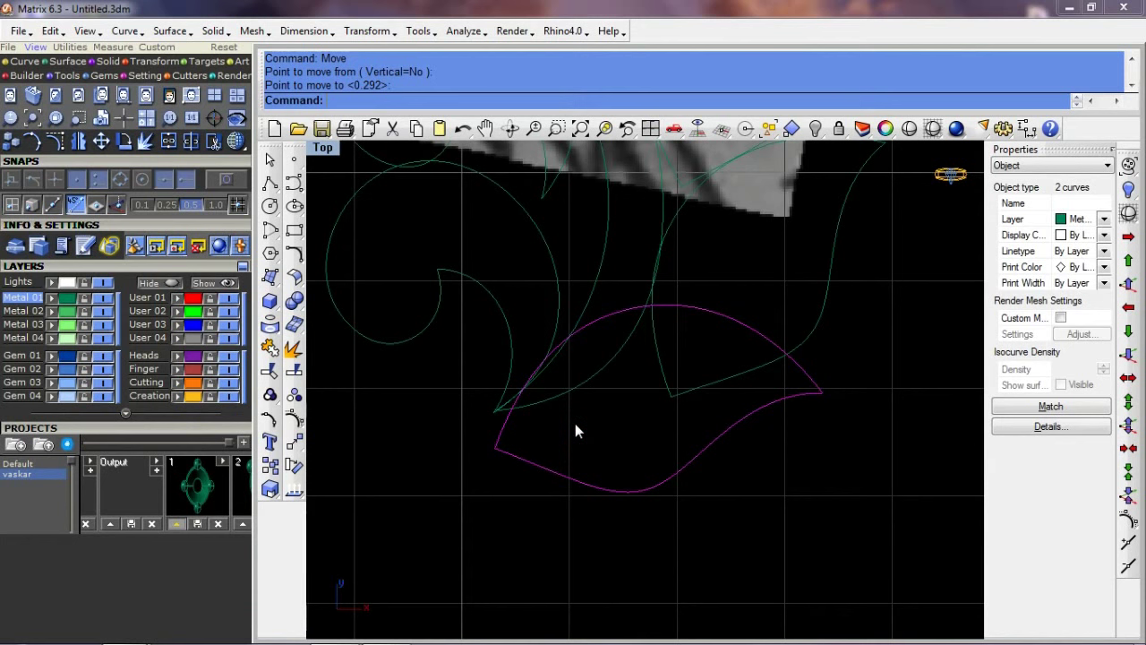
Step: Make a rotated copy of the leaf around its tip and shift it into position
text(r)
key(Return)
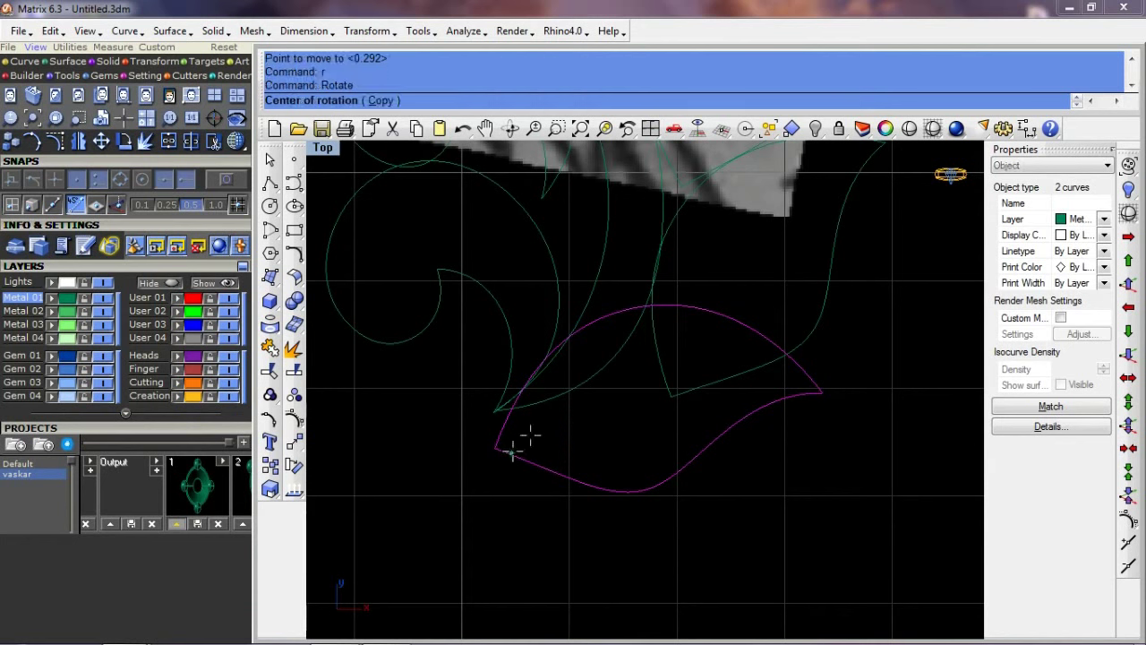
click(554, 415)
click(790, 367)
click(803, 407)
text(m)
key(Return)
click(520, 439)
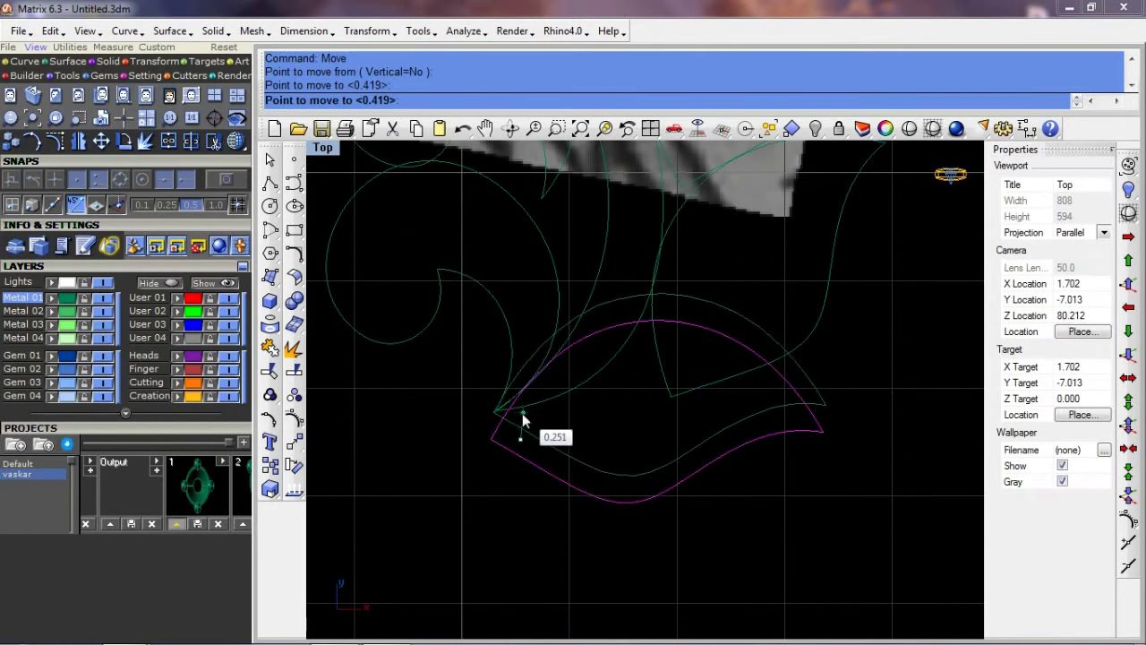
click(523, 415)
Step: Add another rotated leaf copy pivoting on the leaf tip
text(ro)
key(Return)
click(506, 388)
click(775, 414)
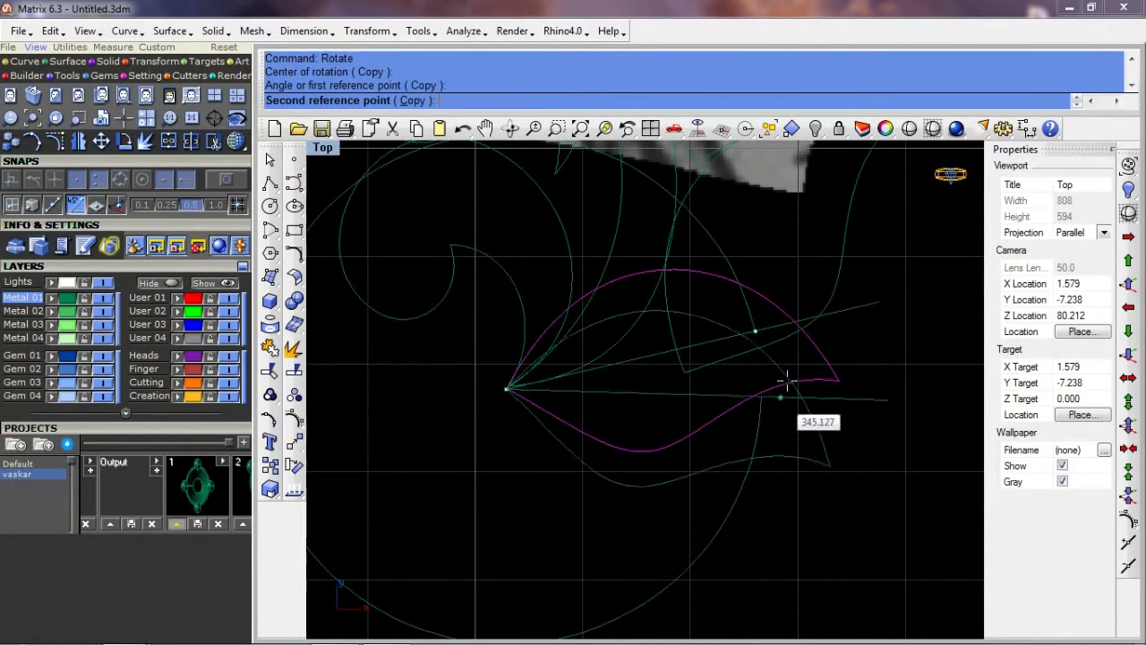
click(809, 343)
scroll(644, 318, down, 2)
scroll(748, 327, up, 1)
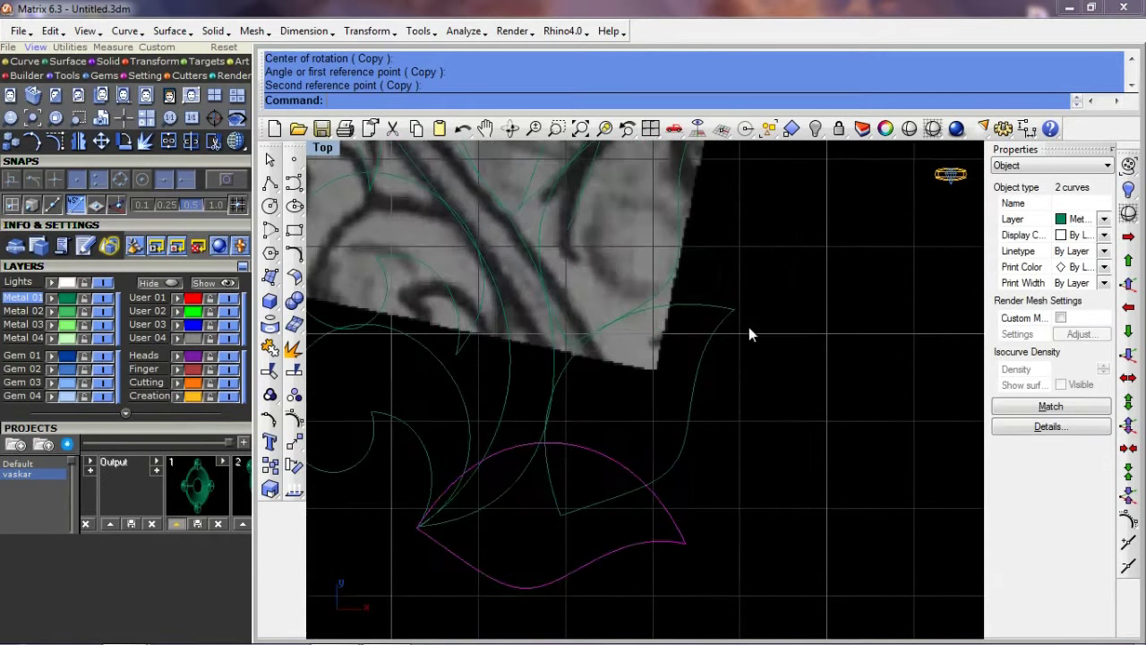
right_drag(677, 355, 645, 426)
Step: Rotate the leaf again and move it to a new position
key(Return)
click(624, 410)
click(785, 376)
click(729, 384)
key(Return)
text(s)
Step: Select the leaf curves and start moving them up over the sketch's right-hand edge
key(Return)
click(620, 422)
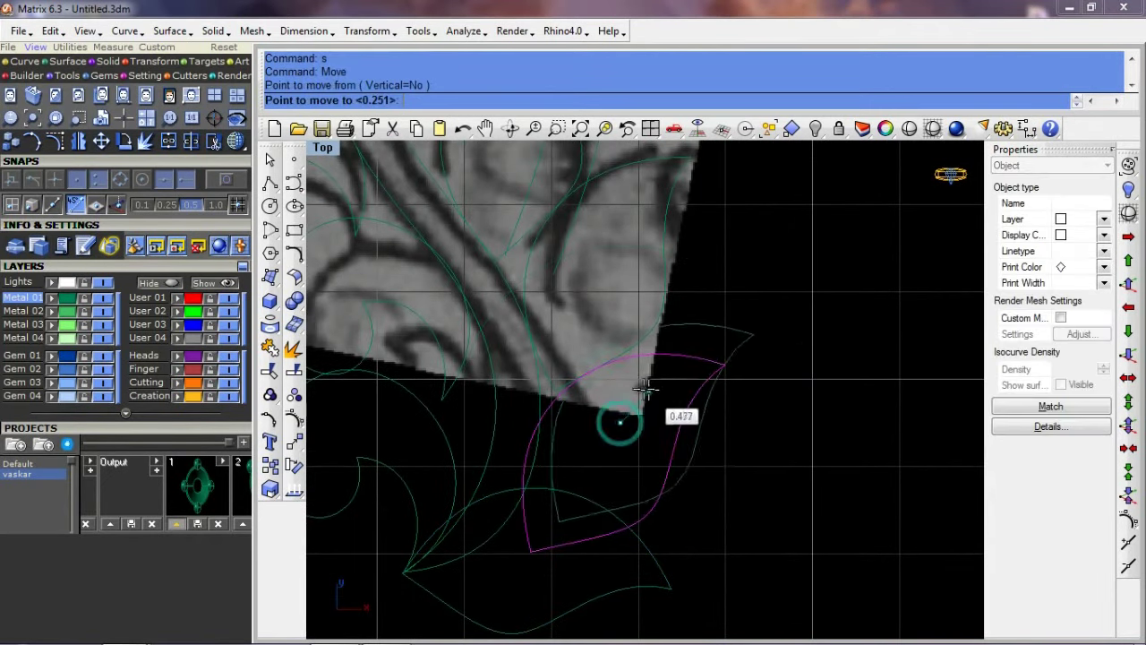
click(652, 407)
scroll(673, 362, up, 2)
click(596, 404)
text(s)
key(Return)
click(587, 419)
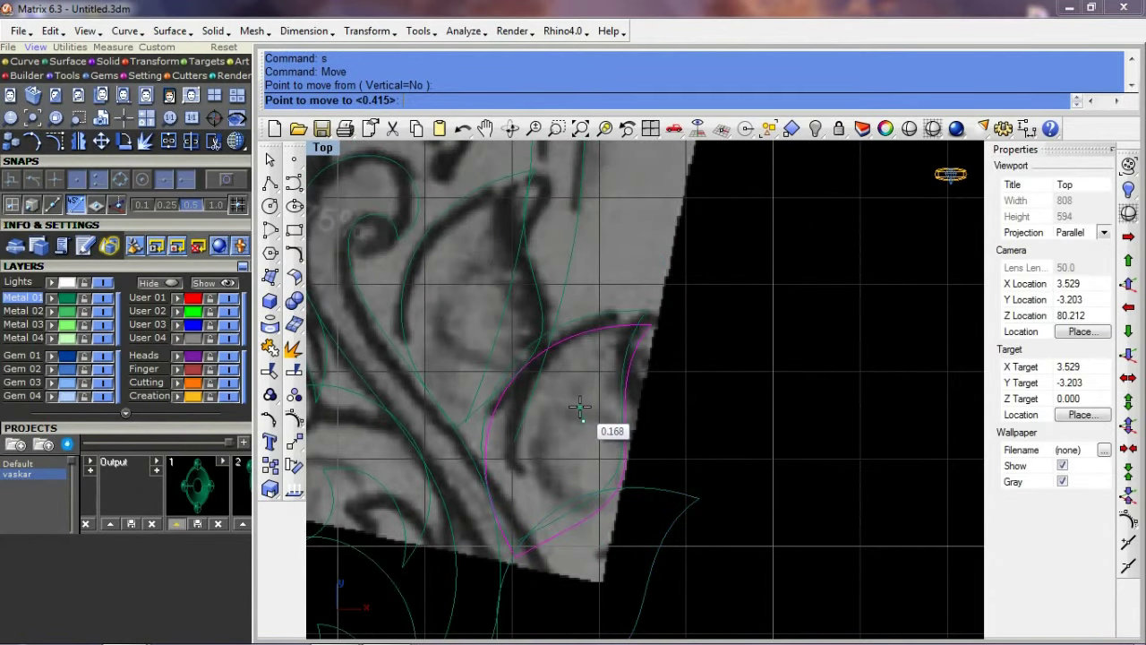
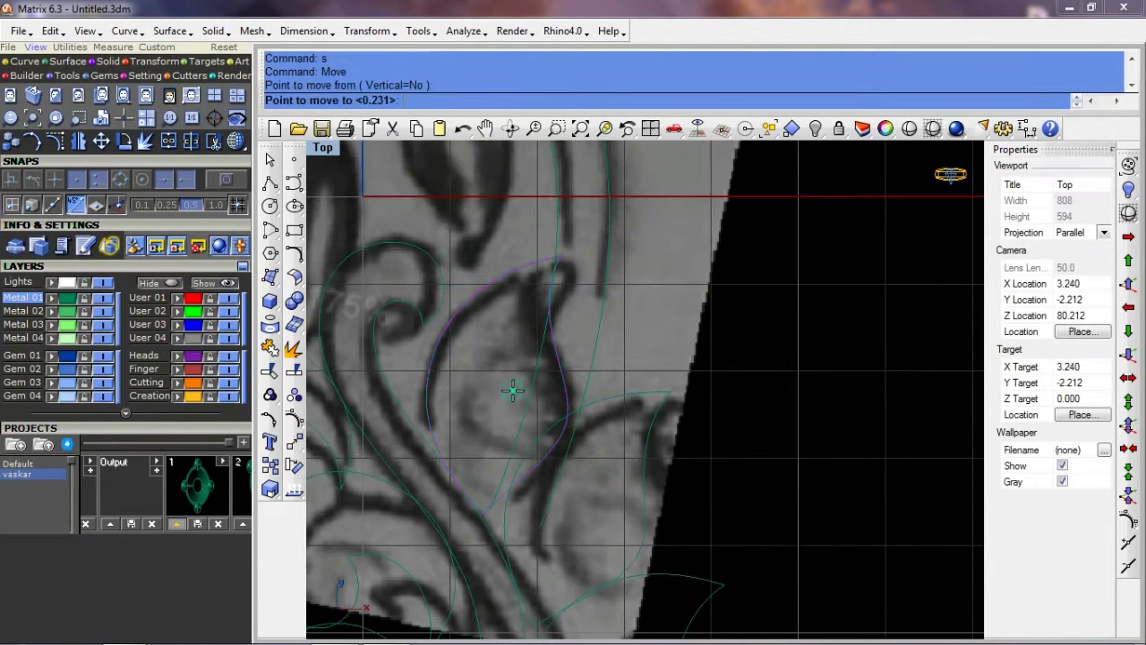
Step: Shift the two petal curves into line with the sketched leaf and place the copy-rotation centre
click(512, 408)
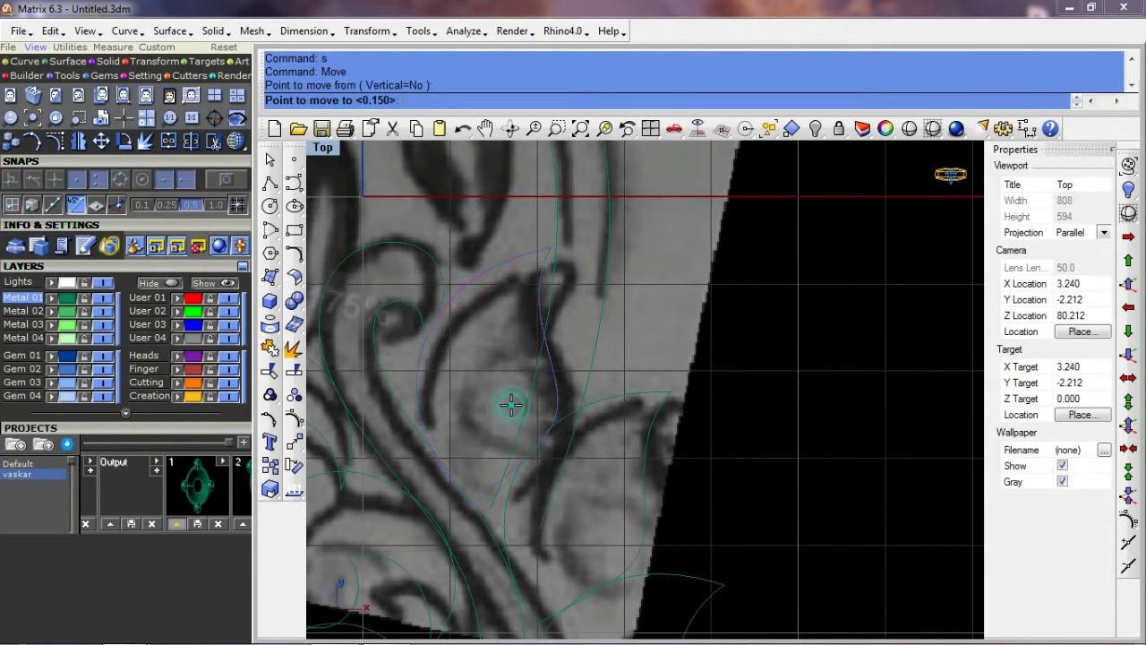
click(509, 399)
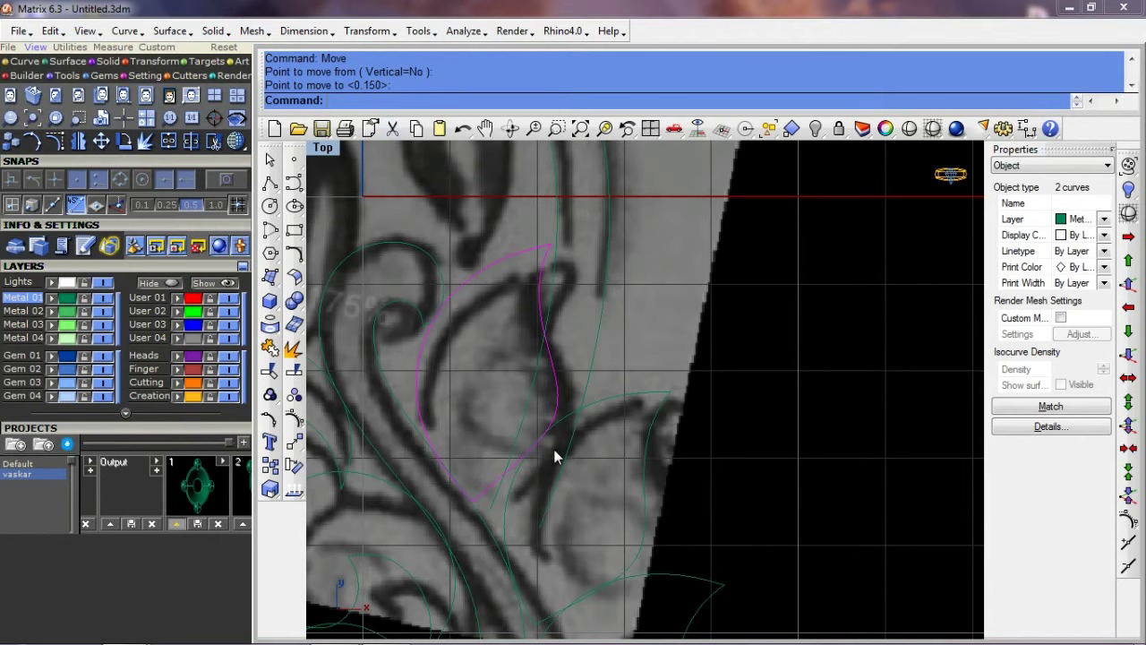
scroll(554, 449, up, 2)
click(543, 333)
Step: Add a rotated copy of the petal curves and nudge it into place over the sketch
click(878, 276)
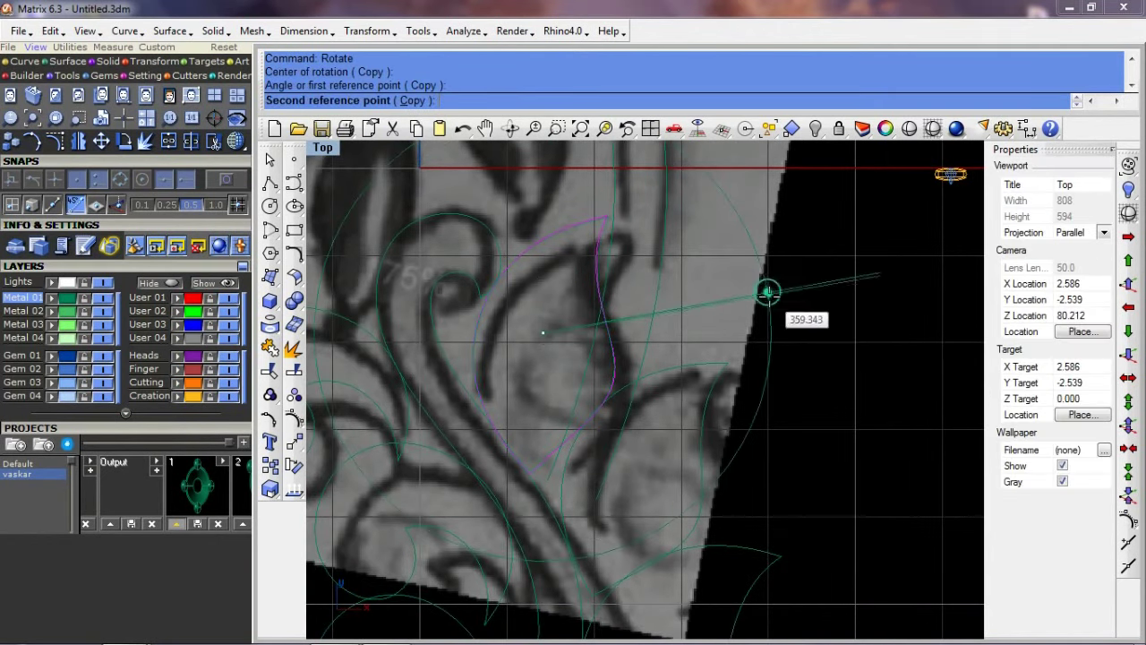
click(767, 292)
scroll(555, 421, up, 3)
text(s)
key(Return)
click(552, 425)
click(559, 421)
Step: Select the two spiral arcs and move them over the wallpaper scroll
scroll(671, 418, down, 3)
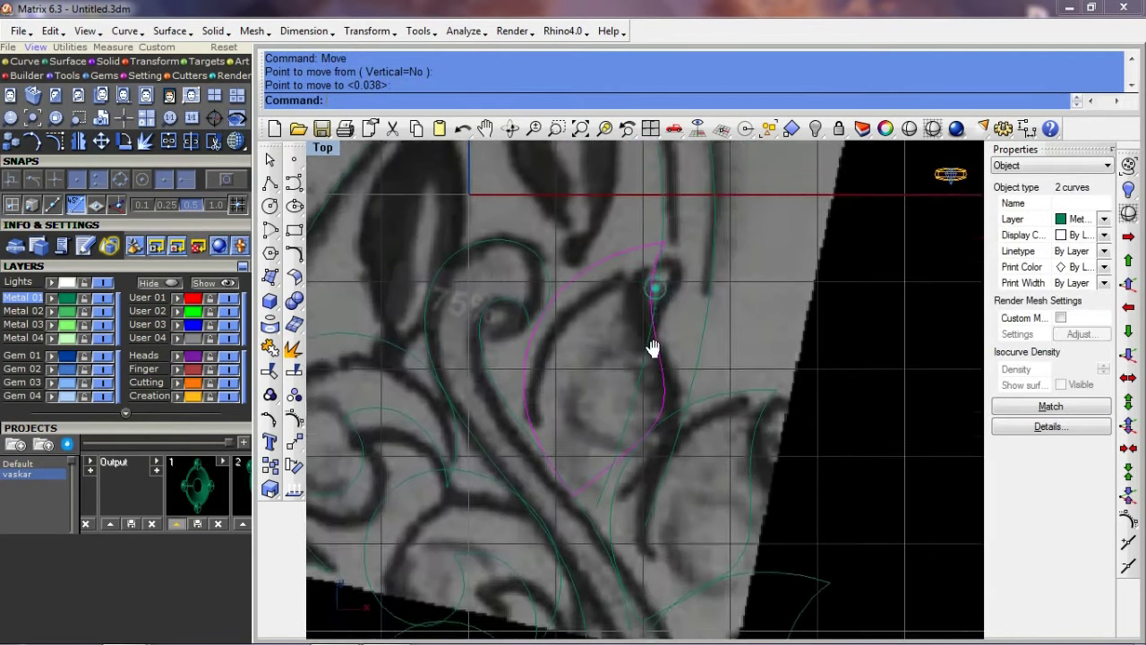
scroll(653, 349, up, 2)
scroll(542, 291, up, 2)
scroll(542, 291, up, 1)
click(500, 313)
scroll(613, 305, up, 1)
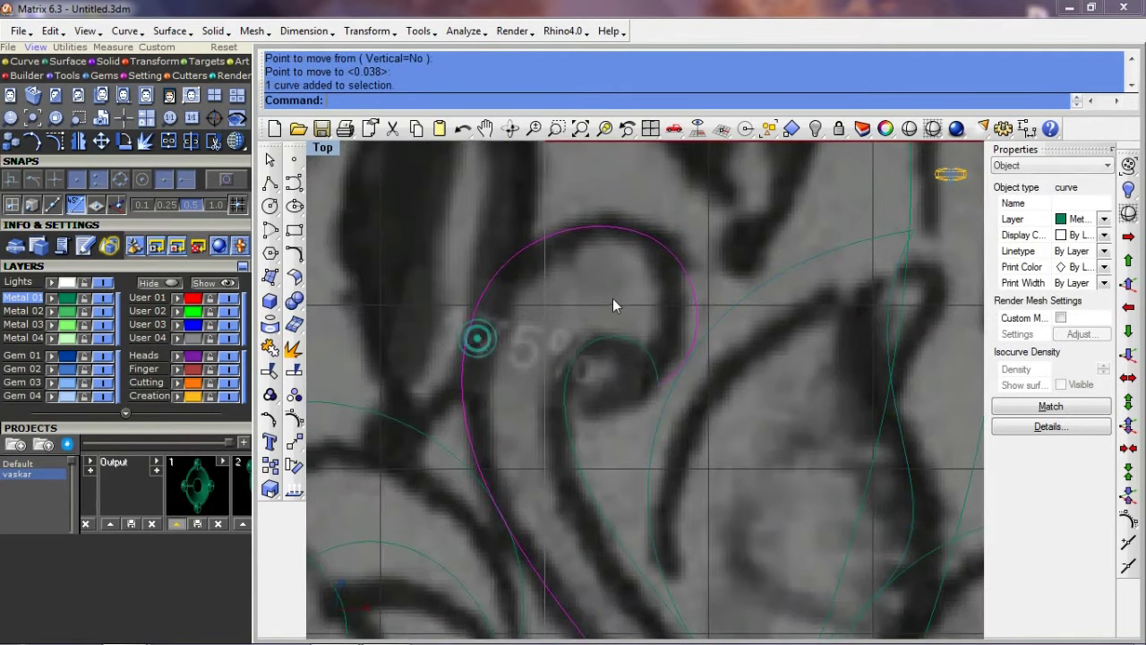
scroll(645, 403, down, 2)
scroll(505, 347, up, 2)
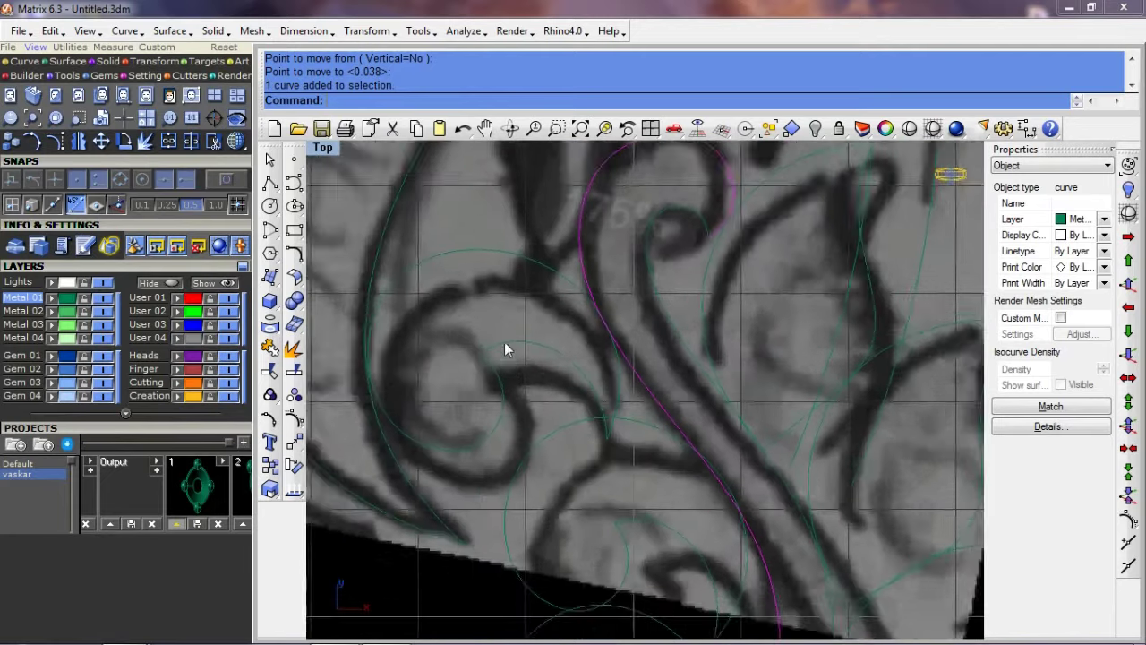
scroll(504, 348, up, 1)
click(448, 383)
right_drag(448, 364, 451, 414)
scroll(420, 403, up, 2)
text(s)
key(Return)
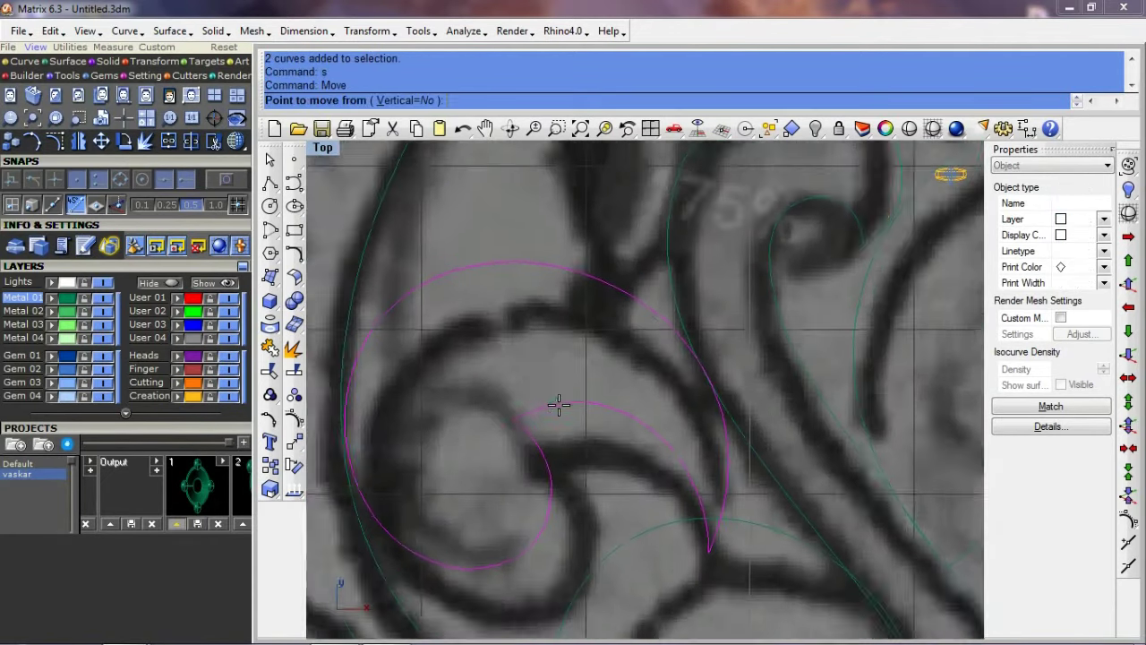
scroll(555, 402, down, 2)
click(531, 375)
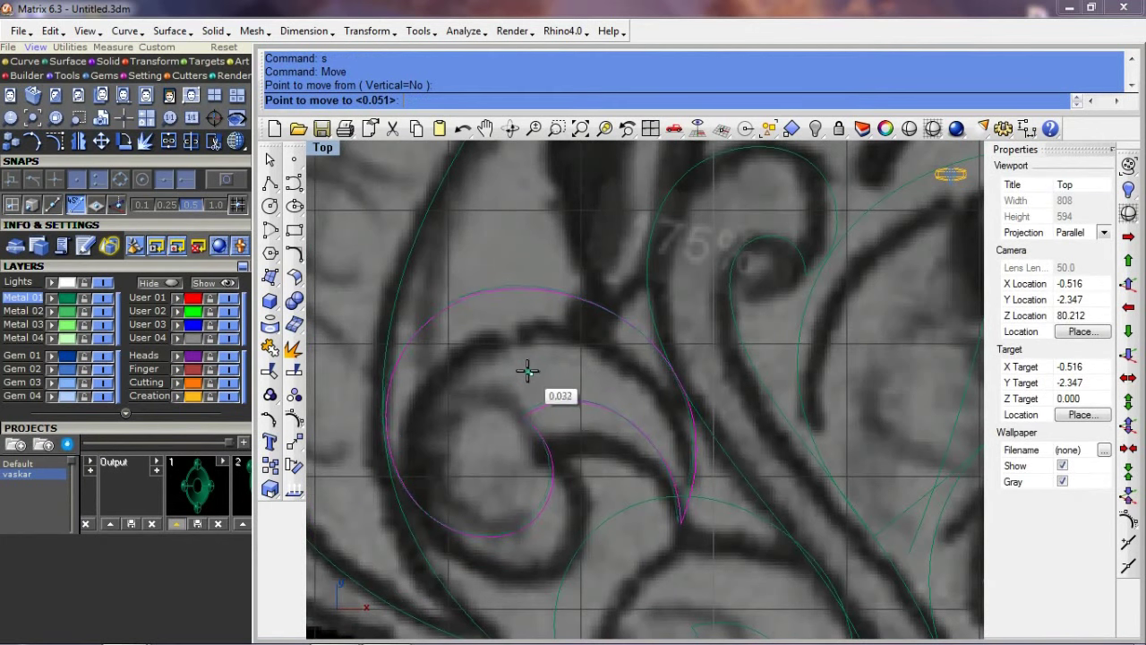
click(530, 374)
Step: Nudge the spiral arcs slightly up and left to match the sketch
scroll(595, 454, down, 2)
scroll(618, 439, up, 3)
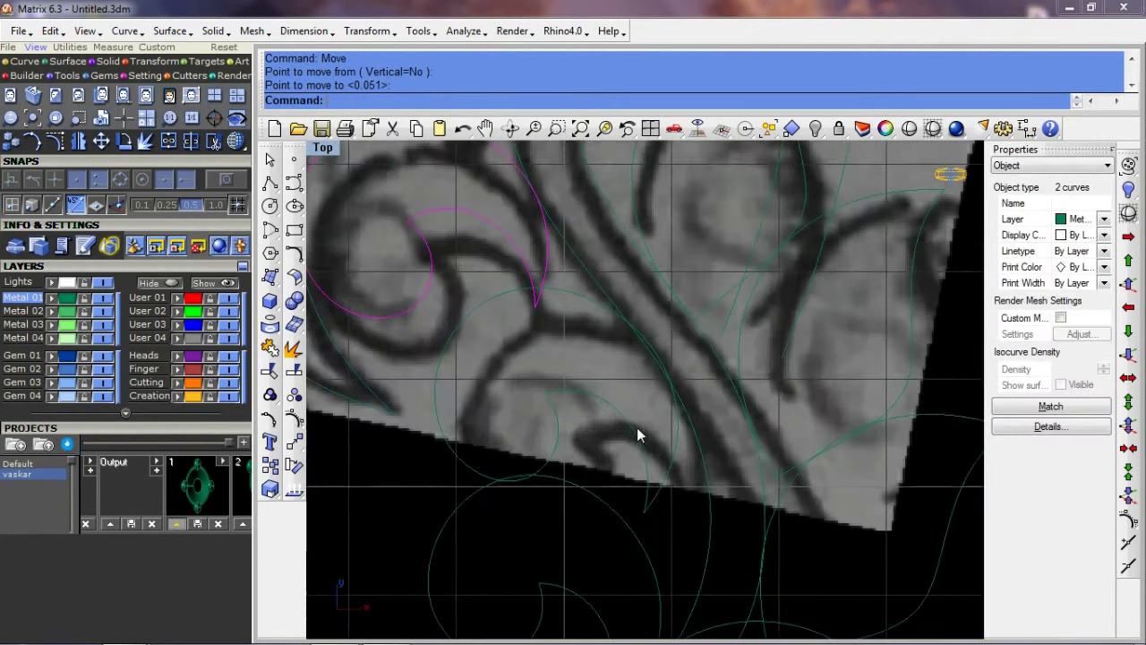
scroll(537, 403, up, 3)
text(s)
key(Return)
click(584, 423)
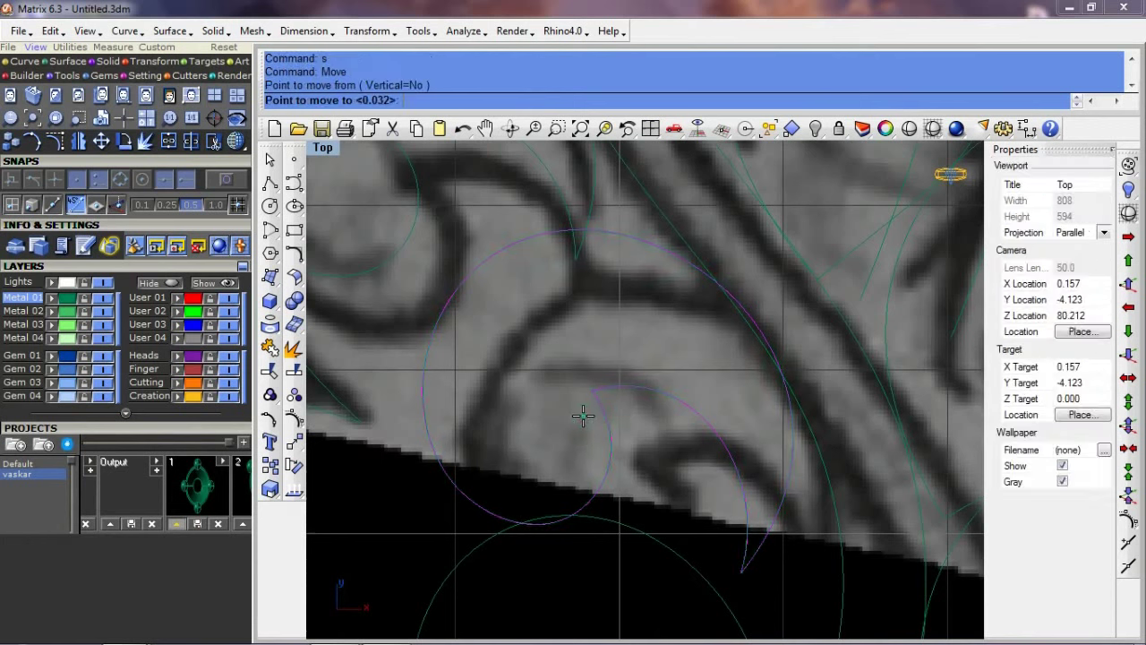
click(571, 415)
Step: Turn on control points for both spiral curves
scroll(573, 415, down, 2)
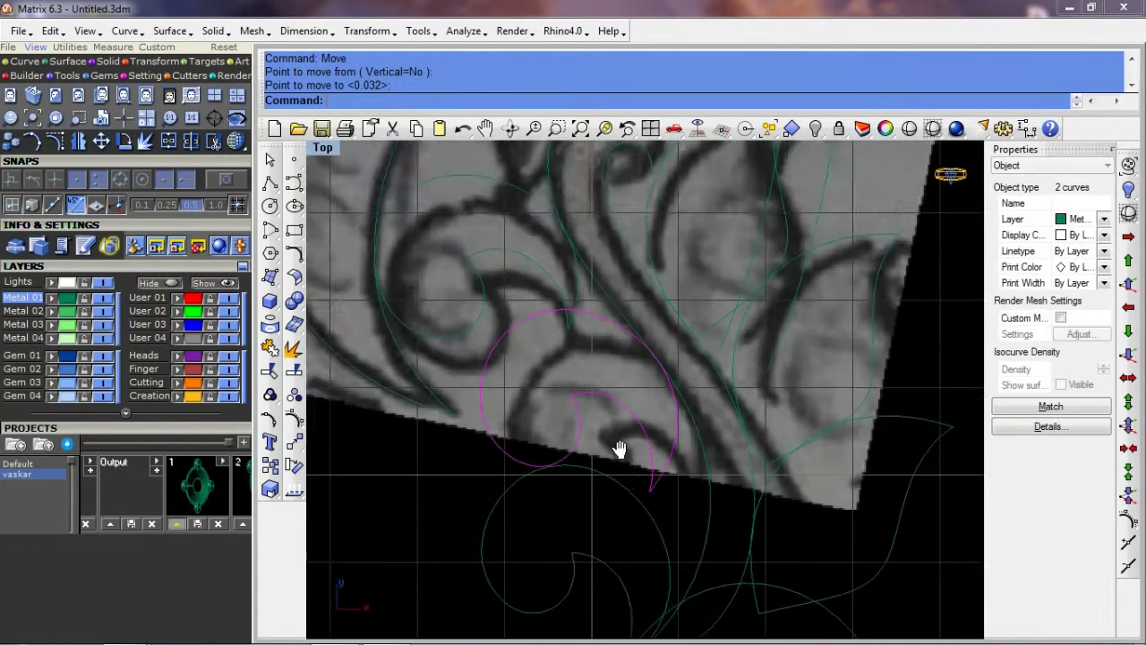
scroll(615, 450, down, 2)
click(641, 428)
shift+click(579, 451)
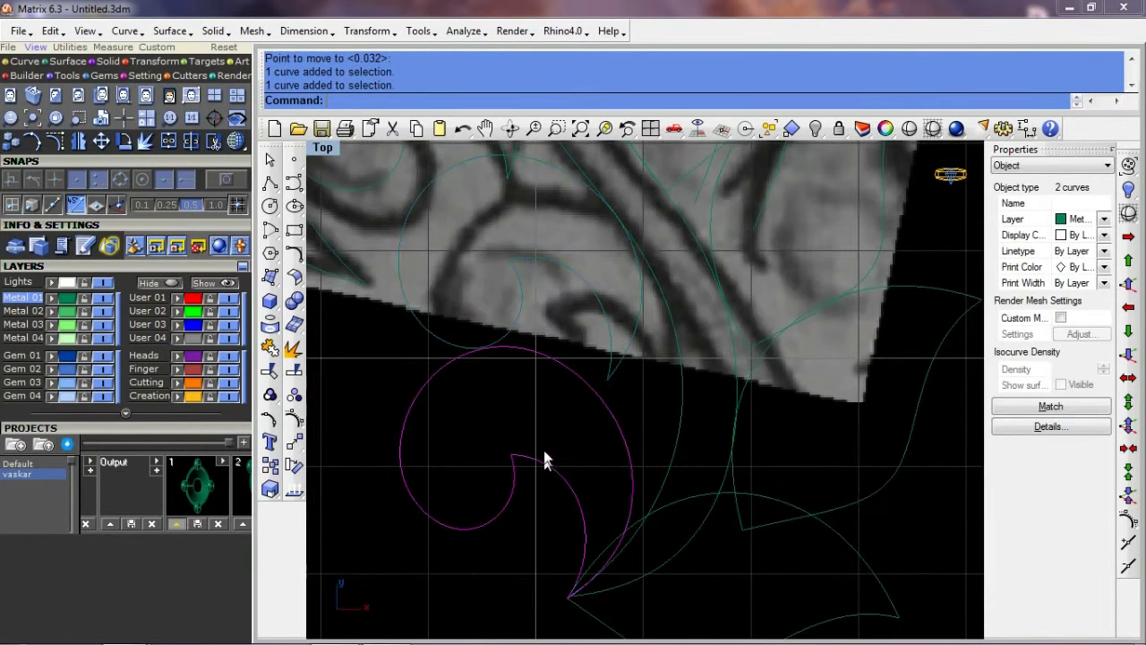
scroll(544, 376, up, 2)
key(F10)
scroll(391, 447, up, 2)
Step: Shift two spiral control points slightly left to reshape the curve
click(434, 420)
key(Return)
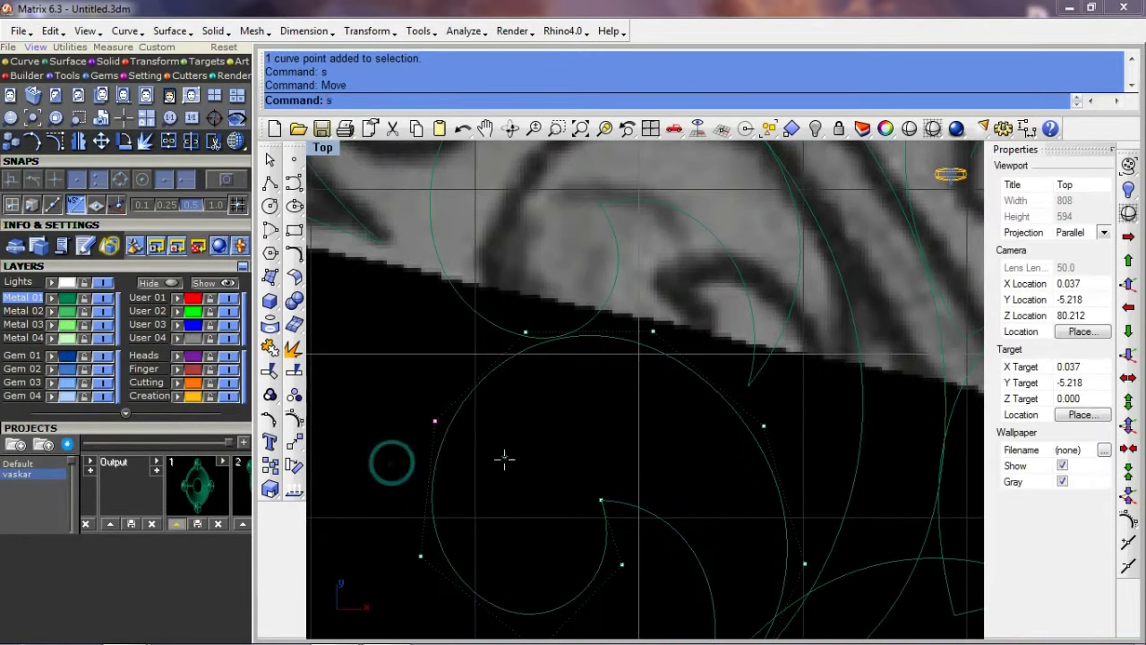
scroll(505, 448, up, 2)
click(504, 439)
click(499, 439)
key(Return)
click(594, 389)
click(583, 391)
Step: Window-select another spiral control point and nudge it slightly left
drag(461, 455, 380, 364)
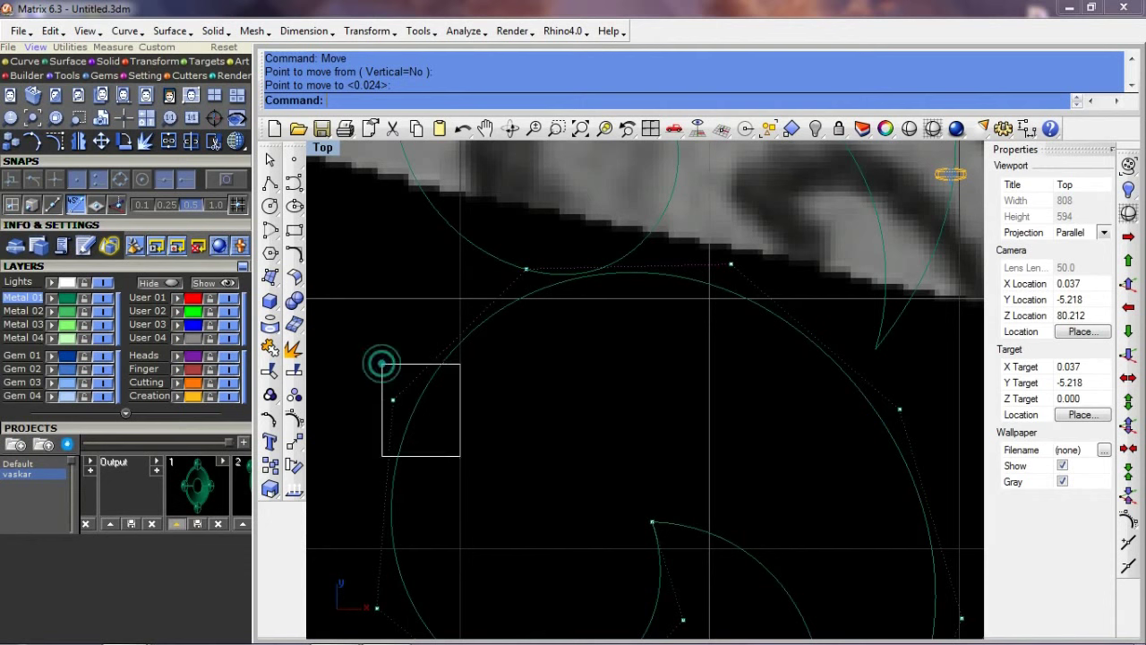
key(Return)
click(499, 422)
click(493, 424)
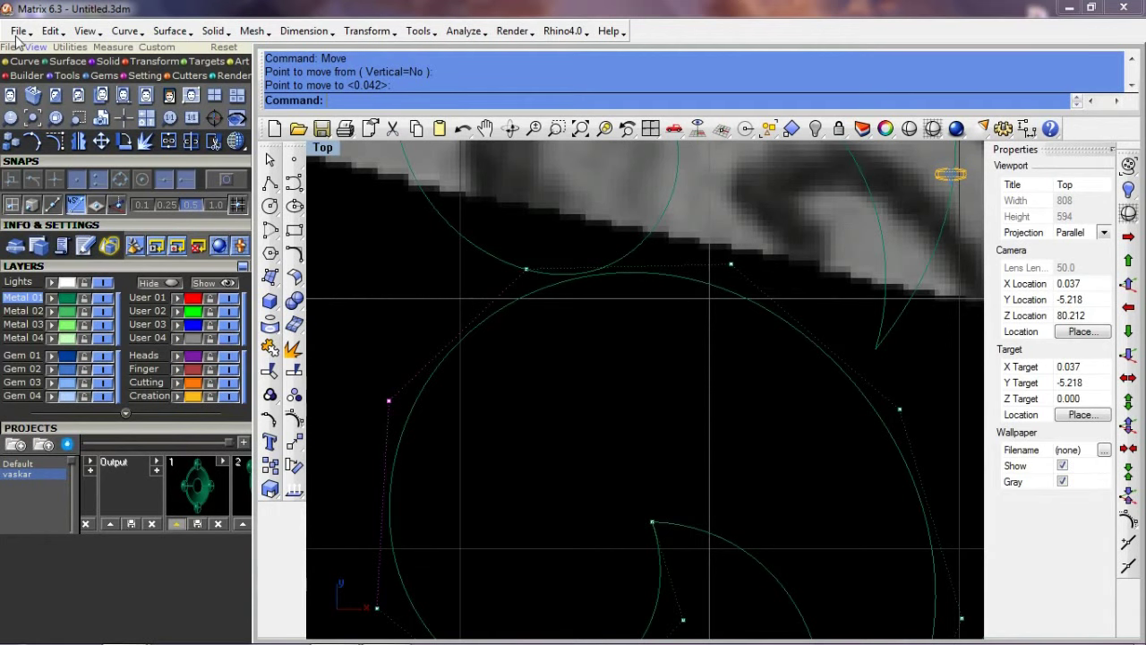
scroll(701, 458, down, 5)
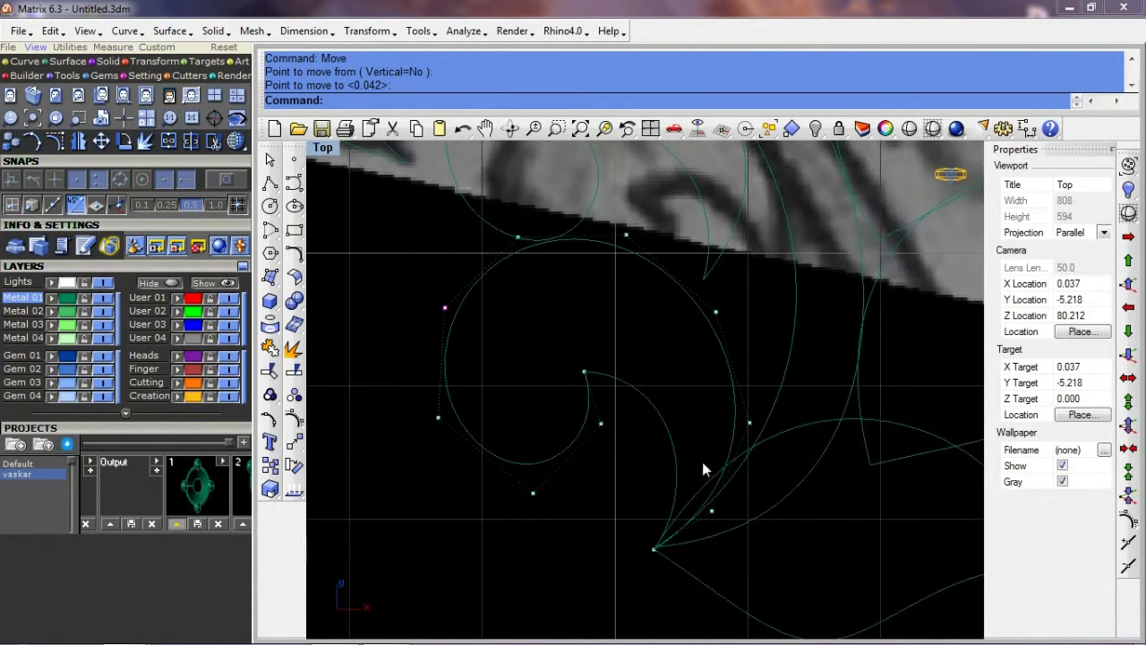
right_drag(673, 445, 585, 392)
scroll(555, 377, up, 2)
Step: Nudge two spiral control points slightly to refine the spiral's shape
click(529, 322)
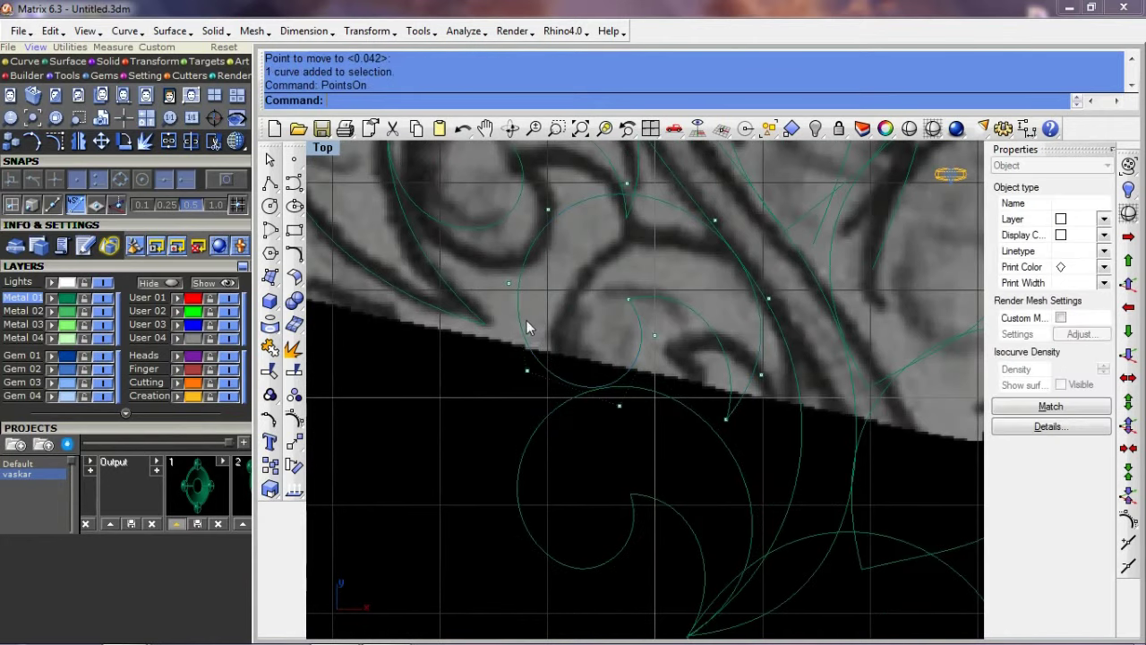
scroll(547, 385, up, 2)
text(s)
key(Return)
click(616, 380)
click(611, 385)
drag(474, 260, 550, 211)
key(Return)
click(584, 289)
click(583, 296)
Step: Adjust two more spiral control points so the curve follows the sketch
text(s)
key(Return)
drag(571, 331, 706, 471)
click(574, 297)
click(574, 296)
text(s)
key(Return)
click(684, 489)
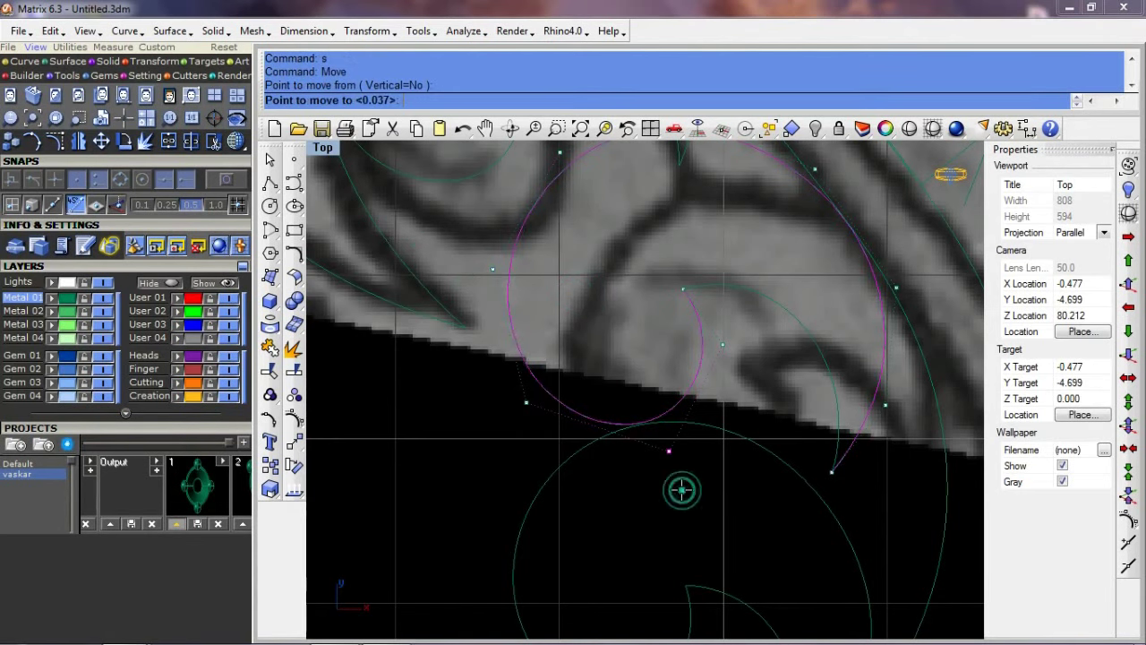
click(681, 486)
scroll(594, 357, down, 3)
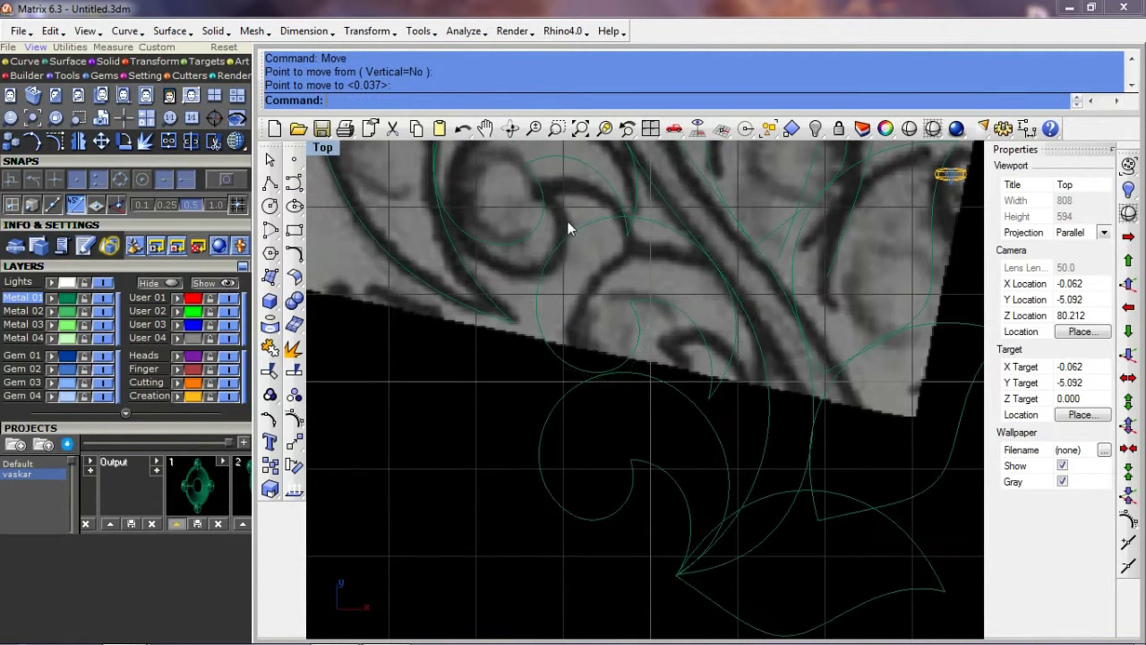
scroll(543, 208, up, 4)
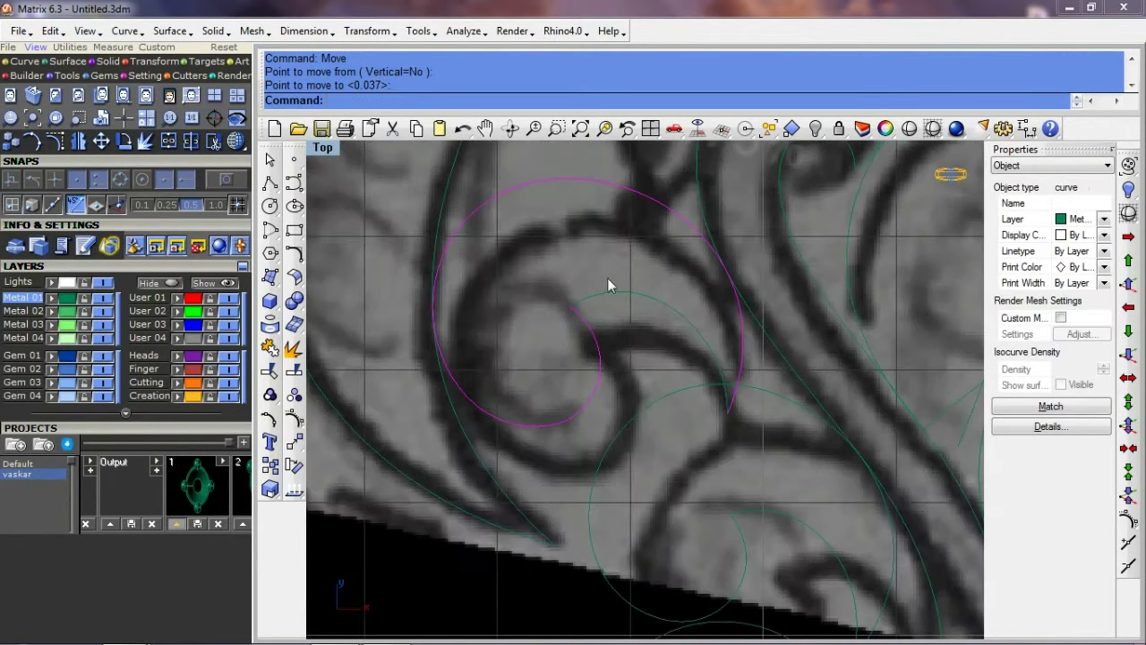
Step: Make an enlarged scaled copy of the spiral arcs from the spiral's tip
click(609, 296)
scroll(543, 364, down, 1)
scroll(618, 421, down, 1)
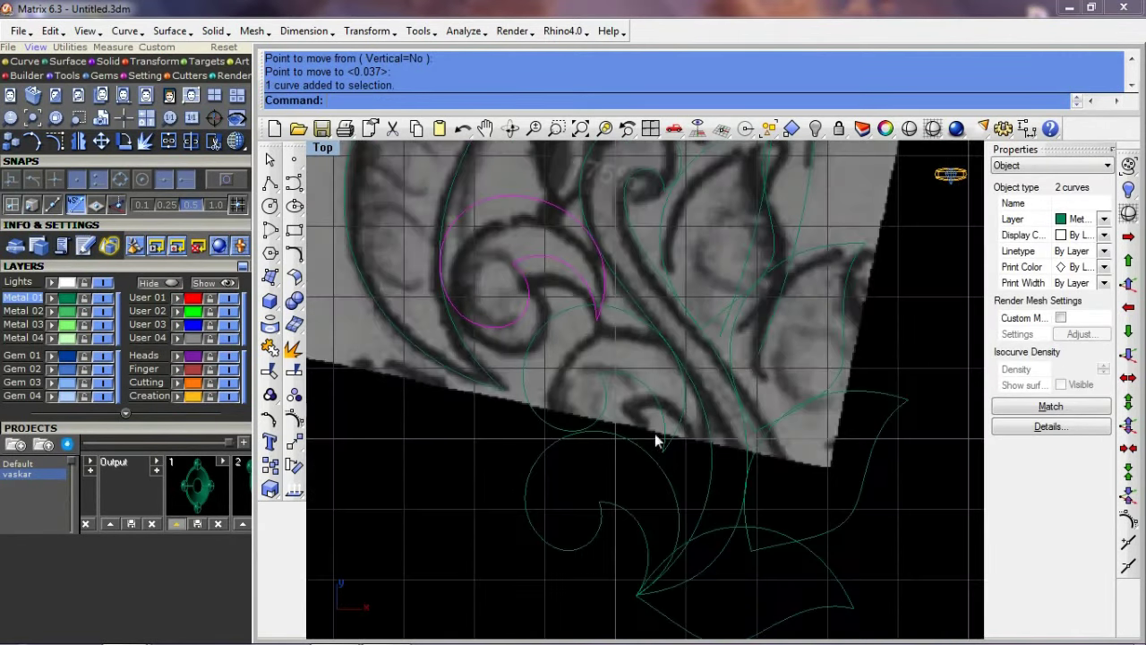
scroll(555, 440, up, 2)
click(577, 423)
text(scale)
key(Return)
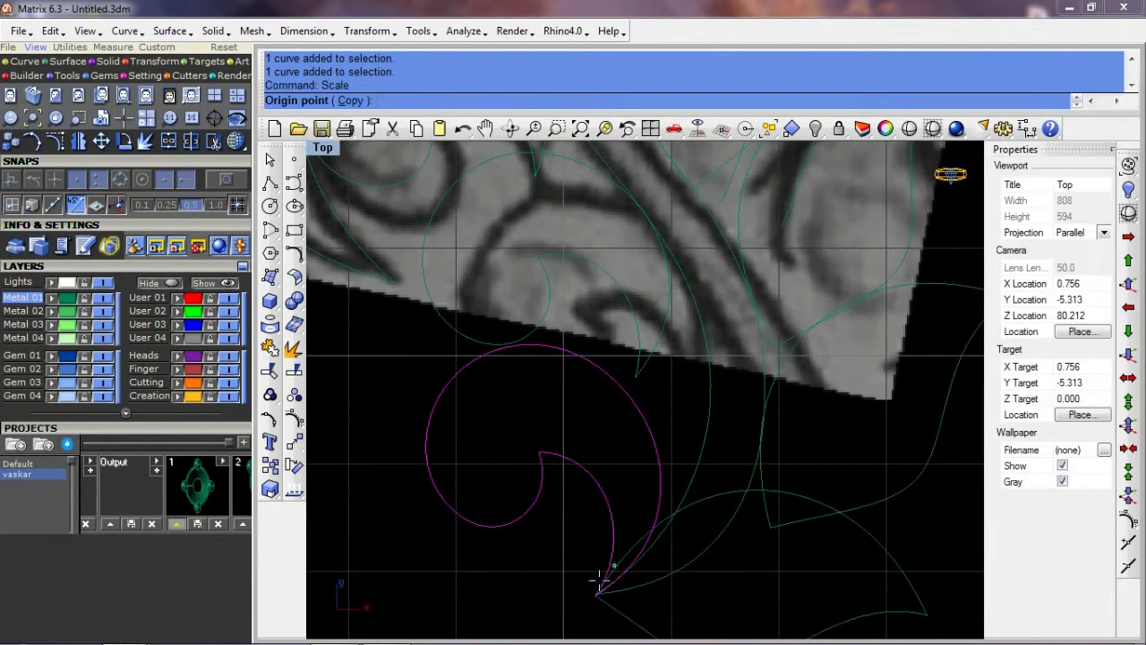
click(595, 589)
click(601, 408)
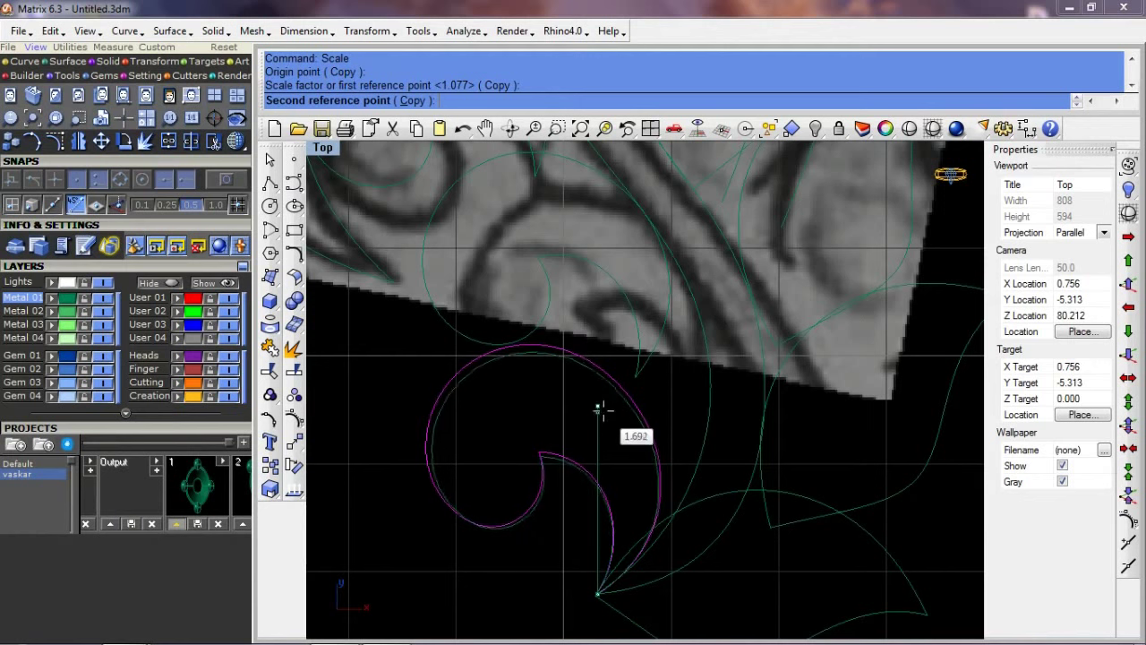
click(601, 404)
Step: Rotate a copy of the enlarged spiral about its tip, deselect, and toggle shaded display
text(rotate)
key(Return)
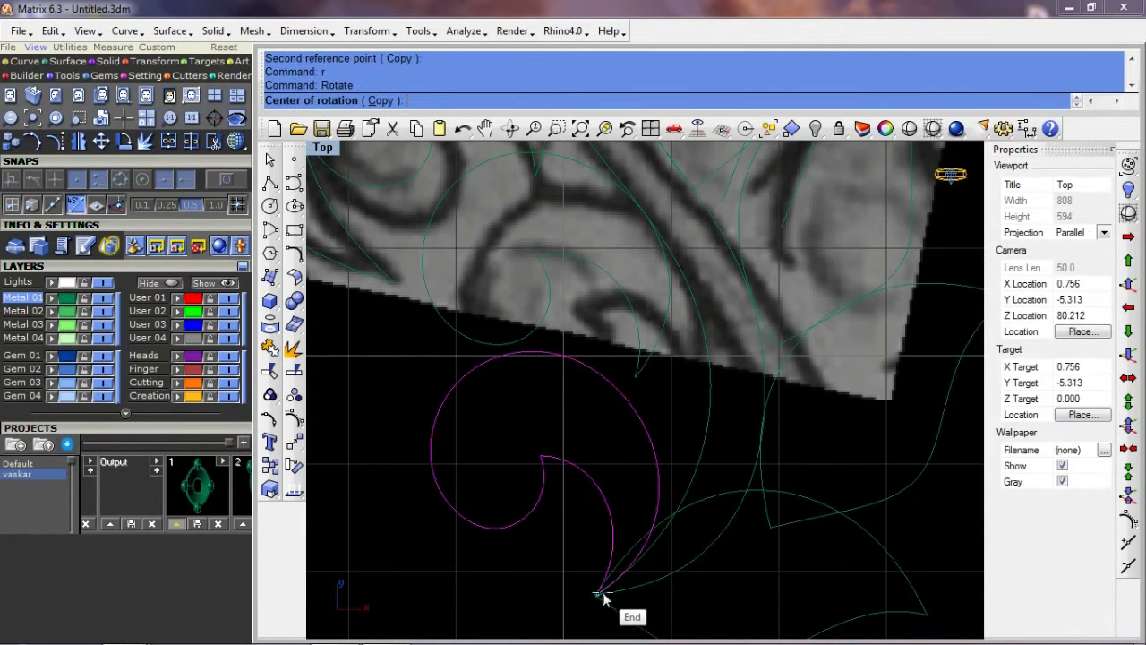
click(597, 593)
click(602, 394)
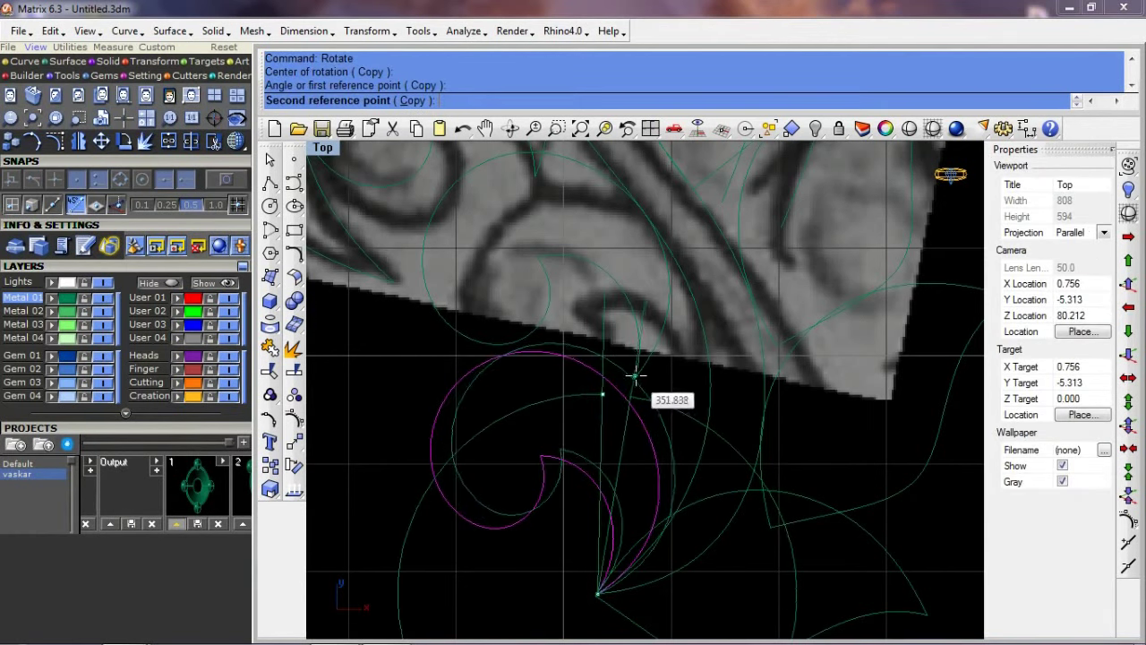
click(646, 369)
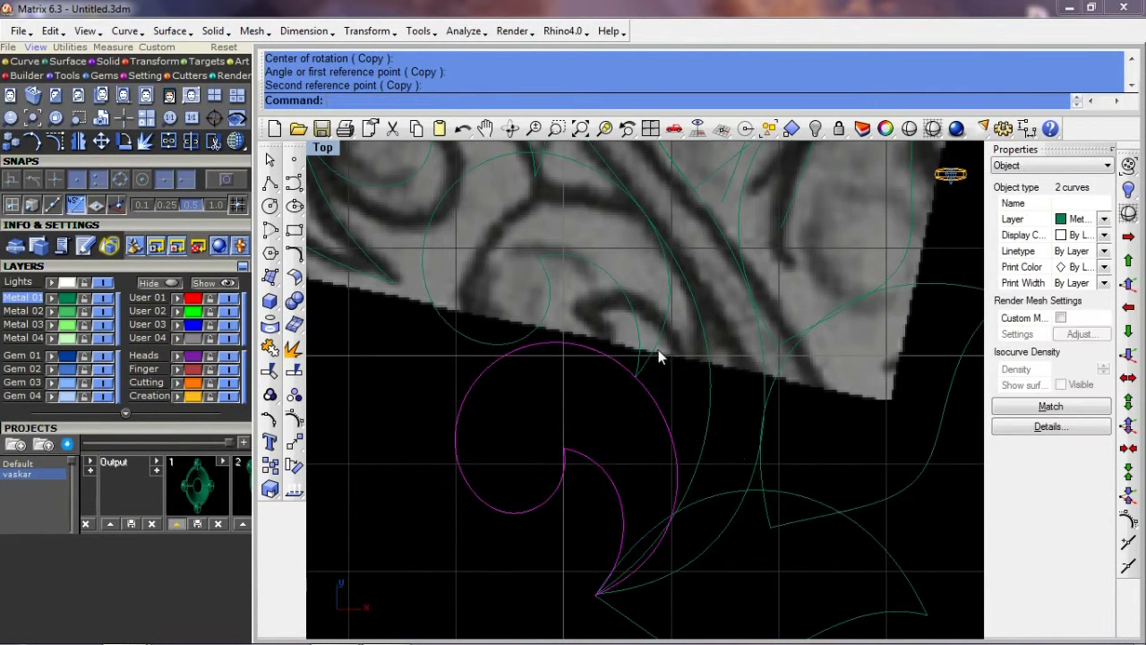
key(Escape)
scroll(598, 378, down, 3)
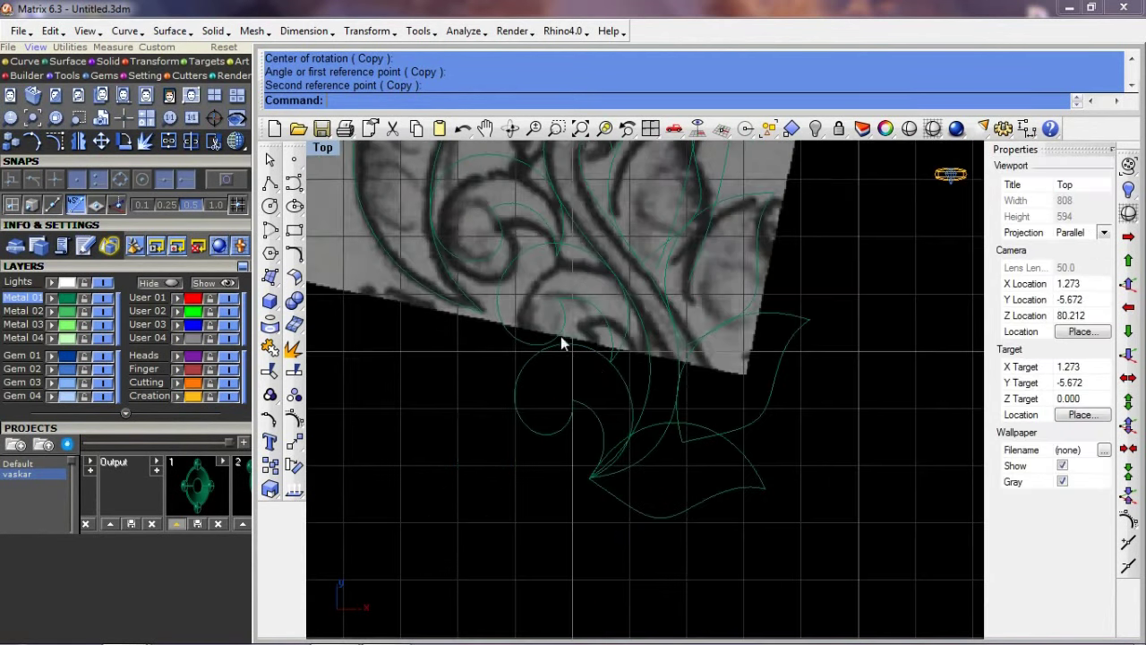
scroll(622, 385, down, 3)
text(d)
key(Return)
Step: Scale a smaller copy of the two lower leaf curves from the leaf's left tip
scroll(699, 497, up, 3)
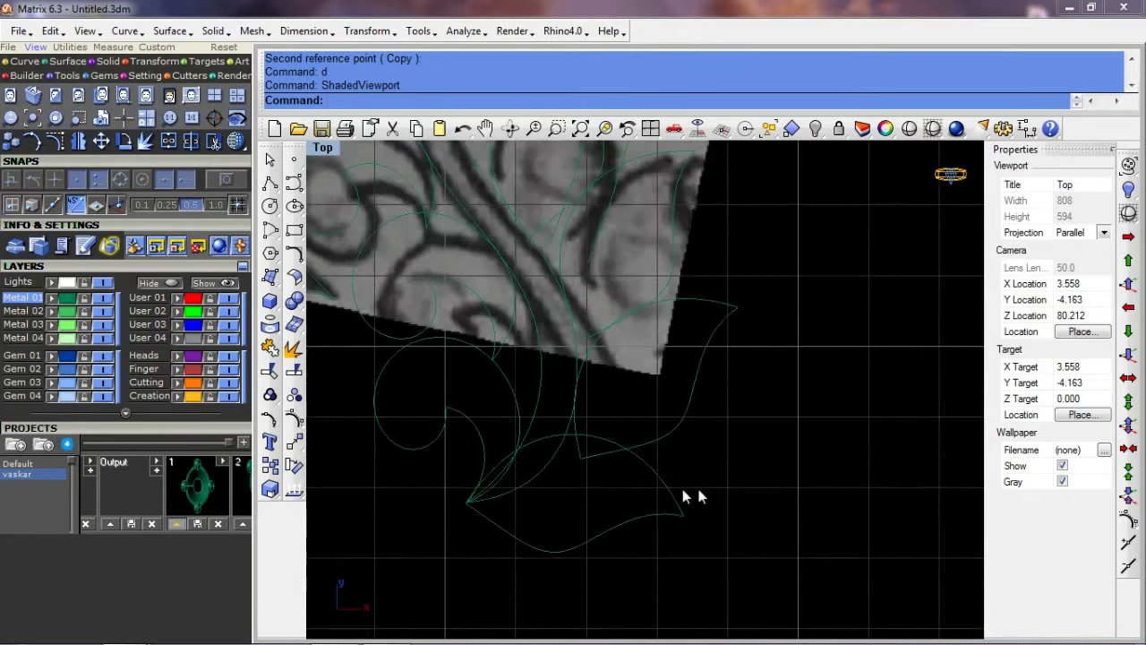
drag(736, 479, 602, 548)
right_drag(576, 532, 576, 504)
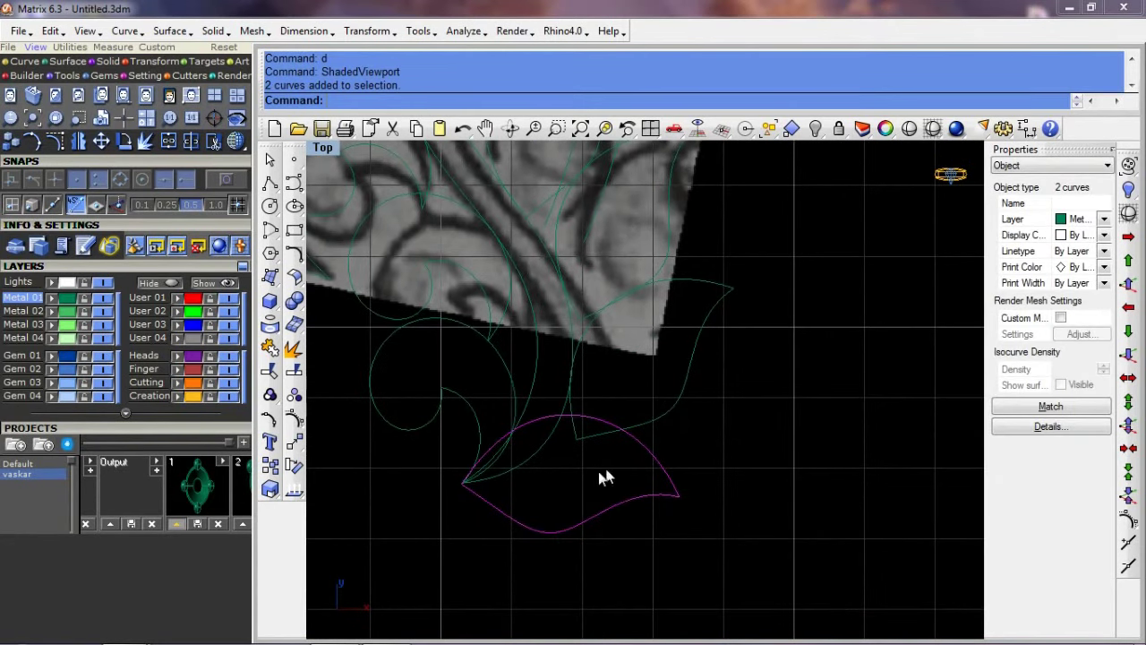
text(scale)
key(Return)
click(462, 484)
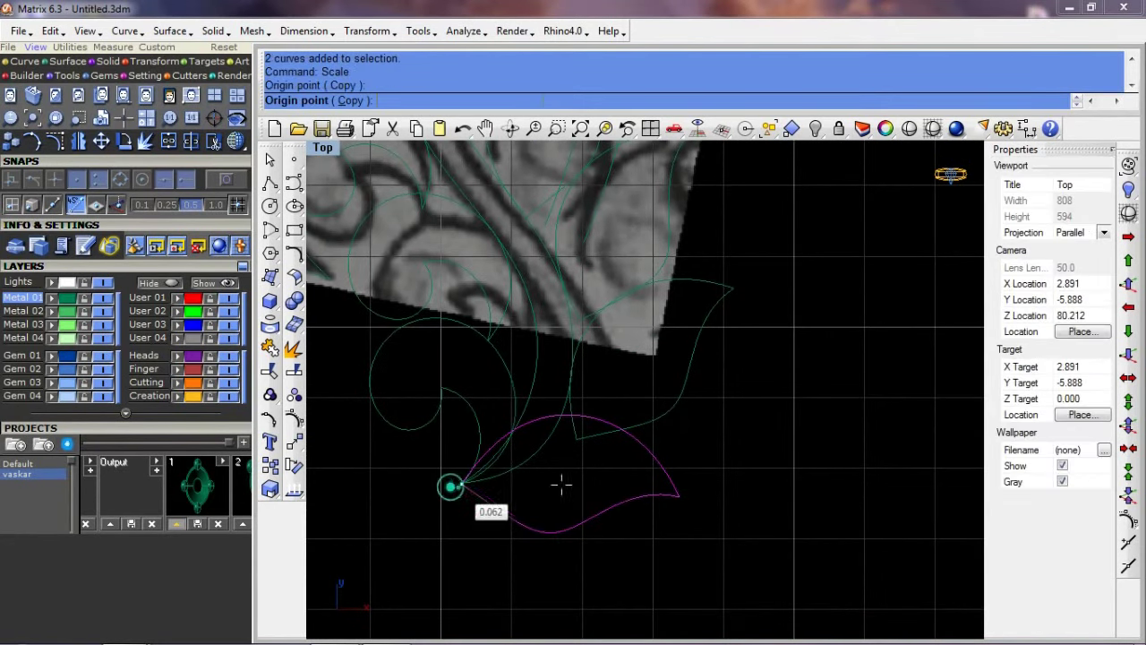
click(727, 471)
click(707, 481)
Step: Show the copy's control points with F10 and pull the points near the leaf tip onto the sketch
scroll(573, 448, up, 2)
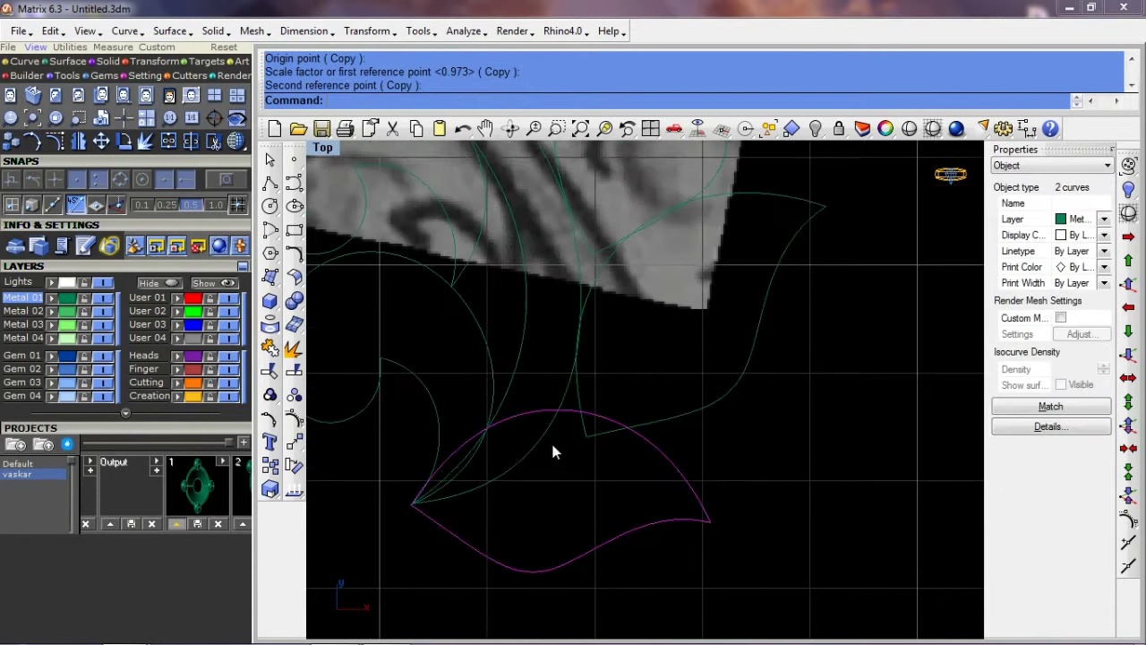
scroll(465, 466, down, 3)
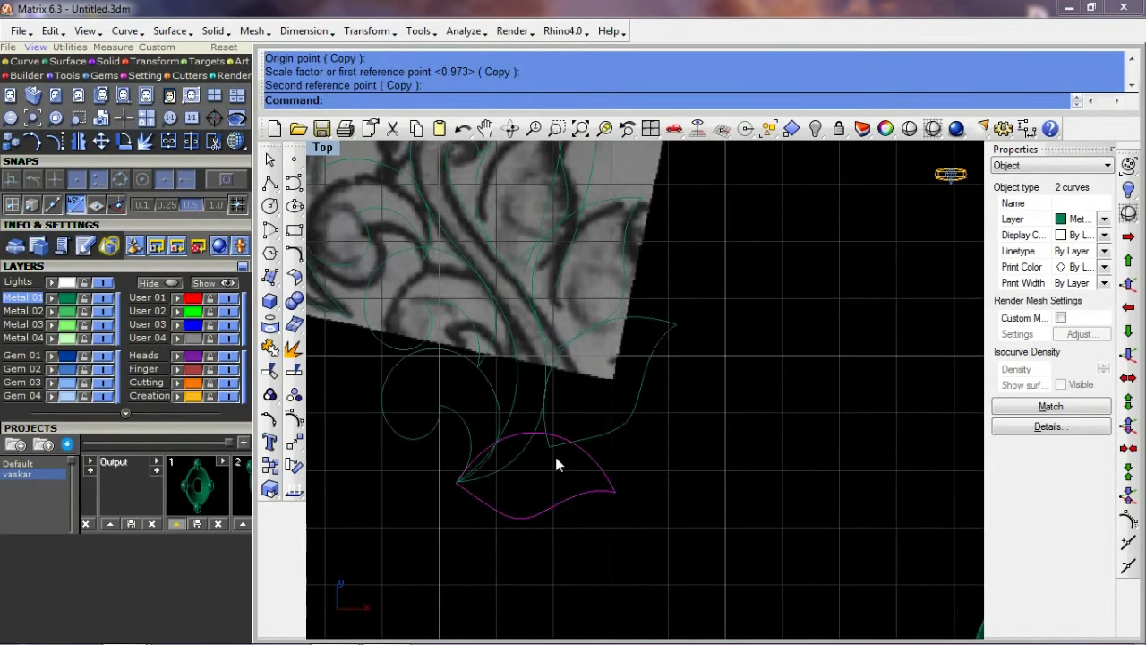
scroll(542, 427, up, 2)
scroll(495, 524, up, 2)
key(F10)
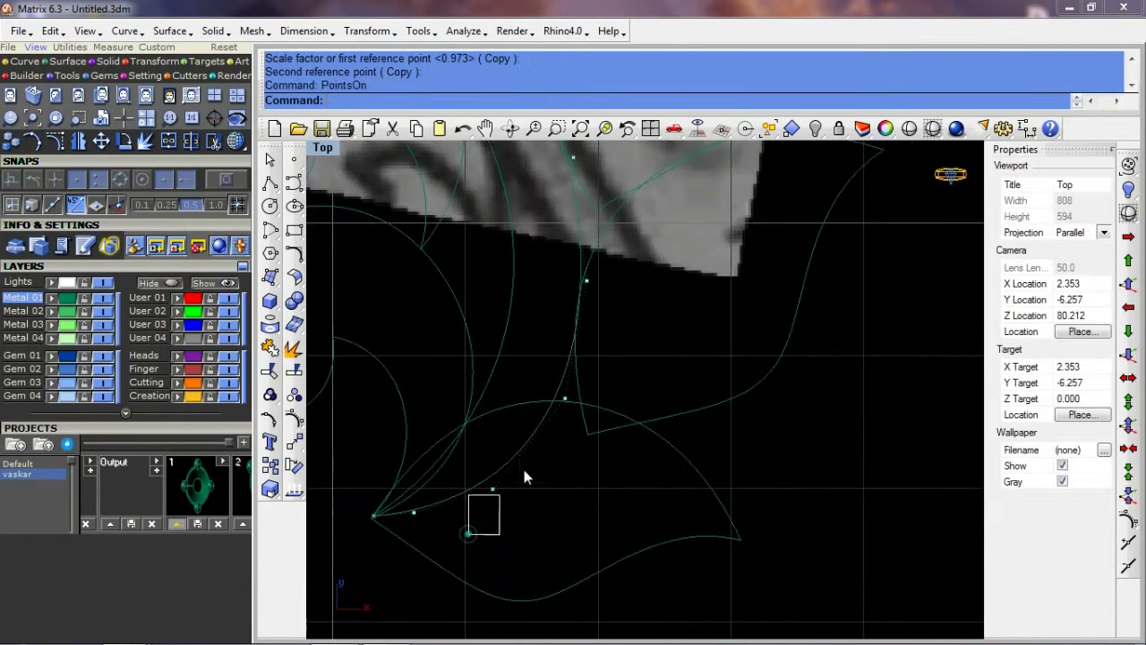
click(542, 496)
click(525, 501)
scroll(408, 520, up, 2)
text(s)
key(Return)
click(476, 536)
click(475, 531)
click(525, 466)
Step: Reposition the middle control points toward the sketch's stem line
key(Return)
click(580, 475)
click(596, 436)
key(Return)
click(636, 417)
click(634, 415)
click(524, 467)
key(Return)
click(604, 454)
Step: Move the upper control points onto the sketch line
click(591, 457)
click(583, 417)
text(s)
key(Return)
click(626, 399)
click(622, 399)
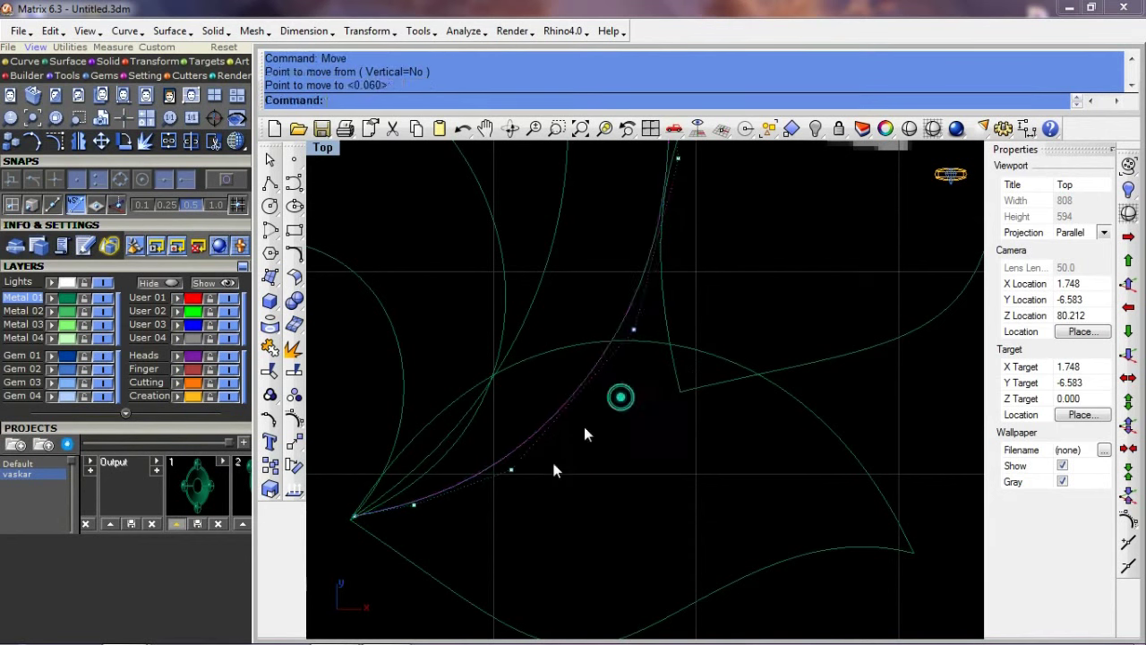
key(Return)
click(578, 468)
click(576, 466)
Step: Shift the lower-left point and the upper pair of points along the sketch curve
drag(445, 494, 387, 523)
text(s)
key(Return)
click(414, 505)
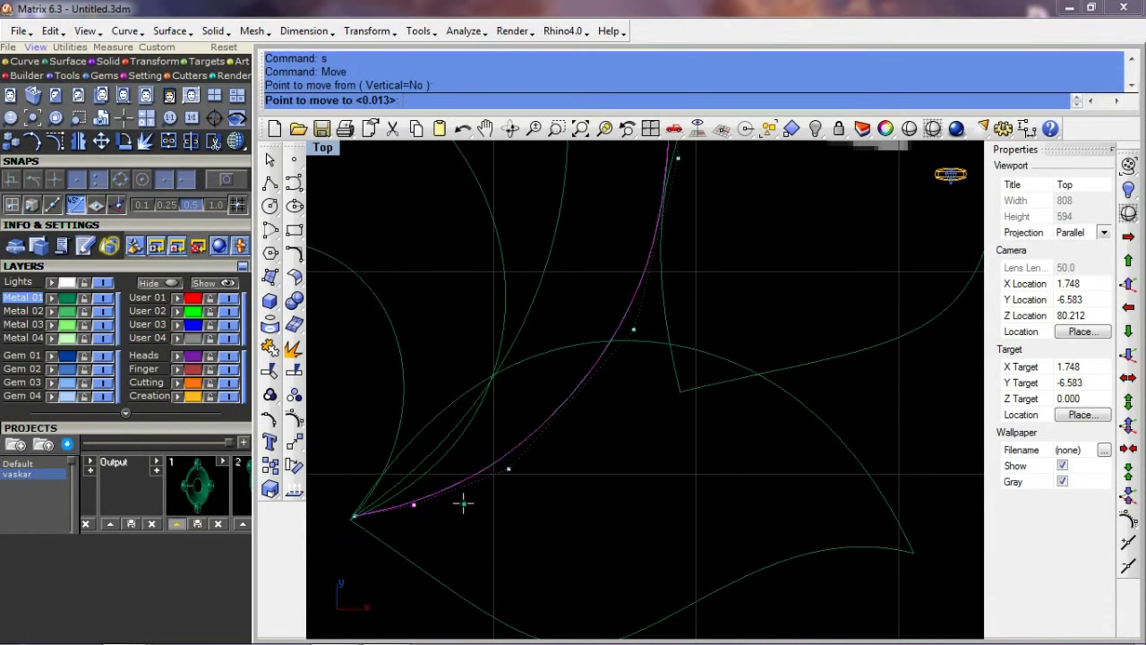
click(464, 504)
mouse_move(557, 455)
mouse_down()
mouse_move(547, 463)
mouse_move(708, 273)
mouse_up()
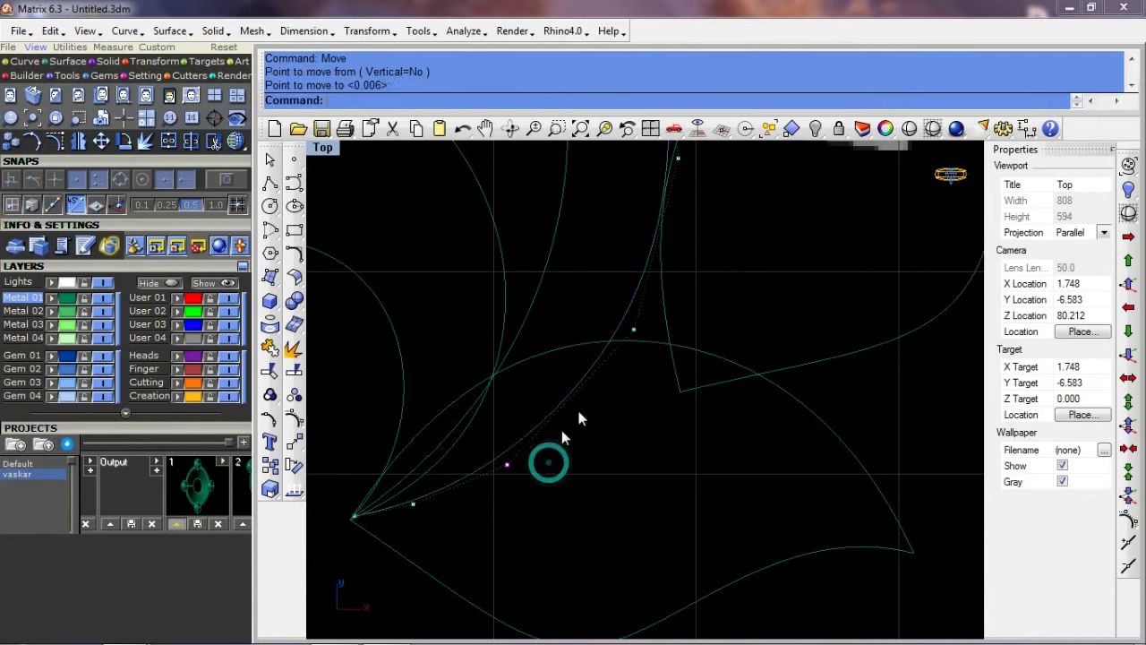
text(s)
key(Return)
click(624, 424)
click(624, 423)
Step: Select the two reshaped curves and check how they follow the stem
scroll(609, 394, down, 3)
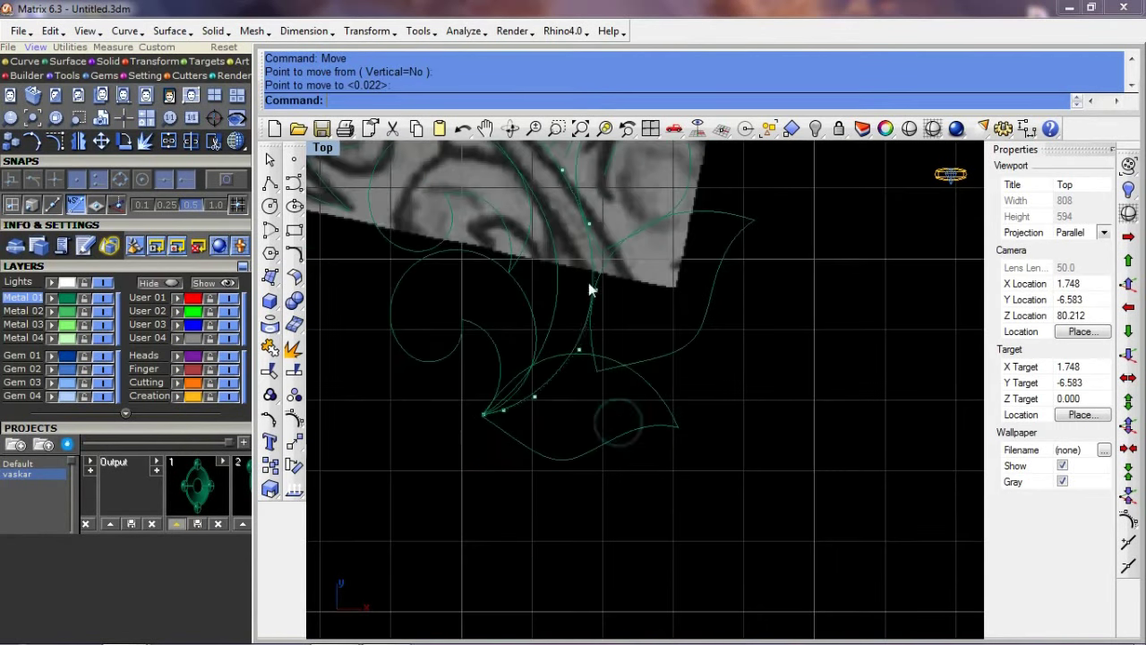
scroll(588, 282, down, 2)
click(554, 313)
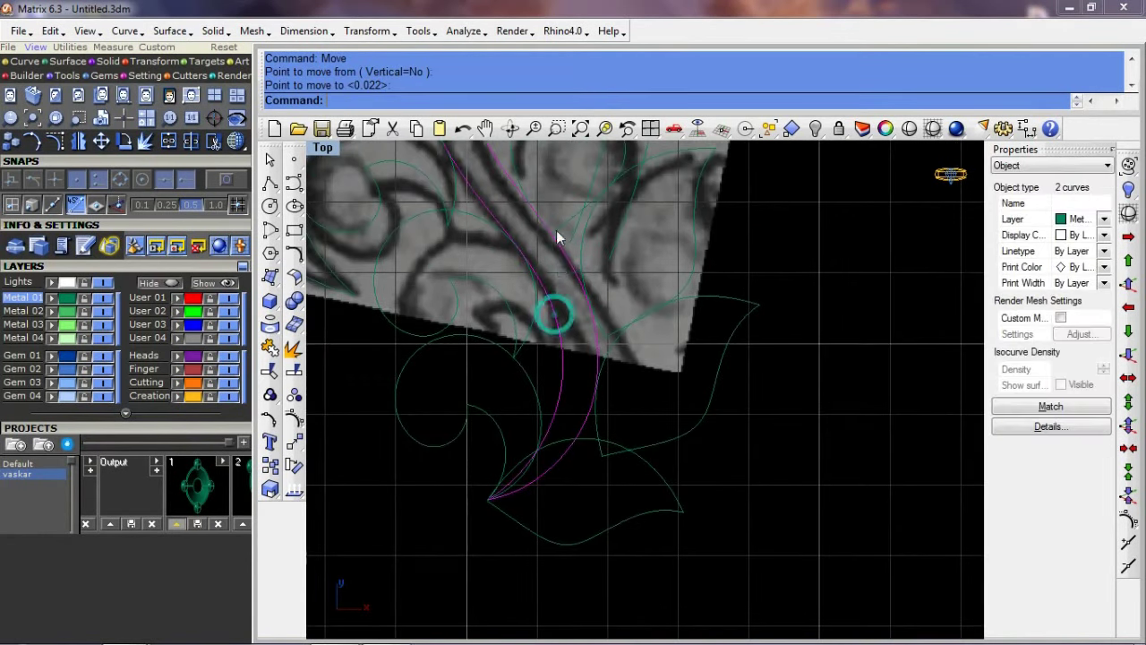
scroll(550, 439, up, 3)
scroll(556, 422, up, 3)
right_drag(555, 422, 531, 309)
scroll(538, 408, down, 2)
scroll(545, 397, down, 1)
Step: HideSwap to show only the pronged marquise gem and rotate it upright
key(Escape)
scroll(555, 394, down, 2)
key(ctrl+shift+h)
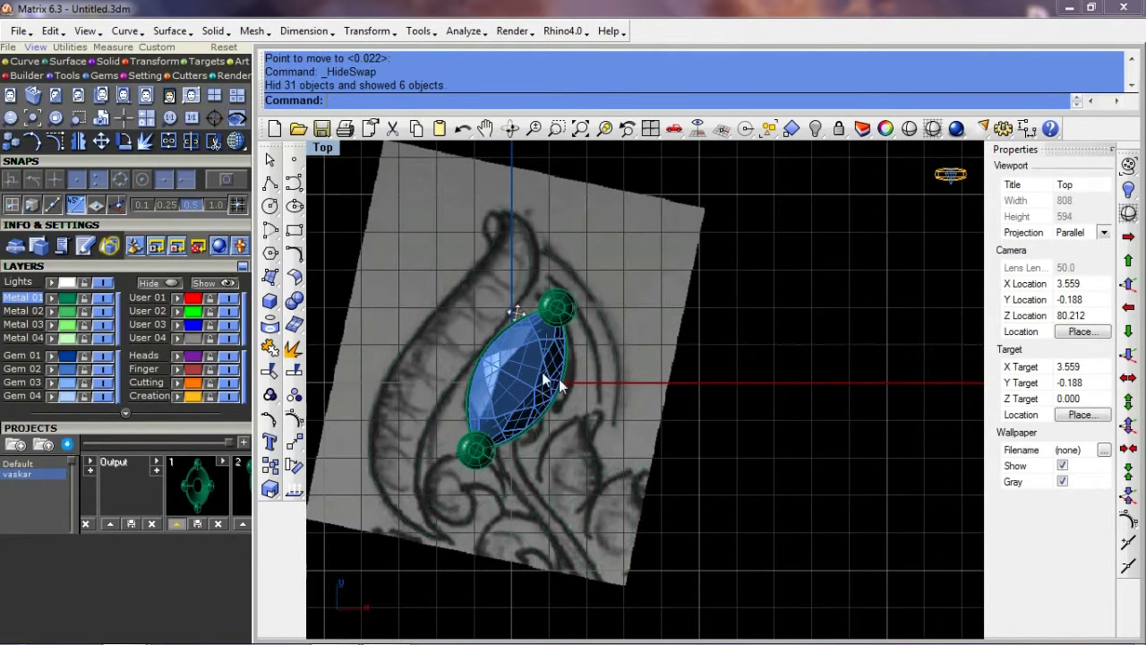
scroll(567, 386, up, 3)
click(567, 381)
text(r)
key(Return)
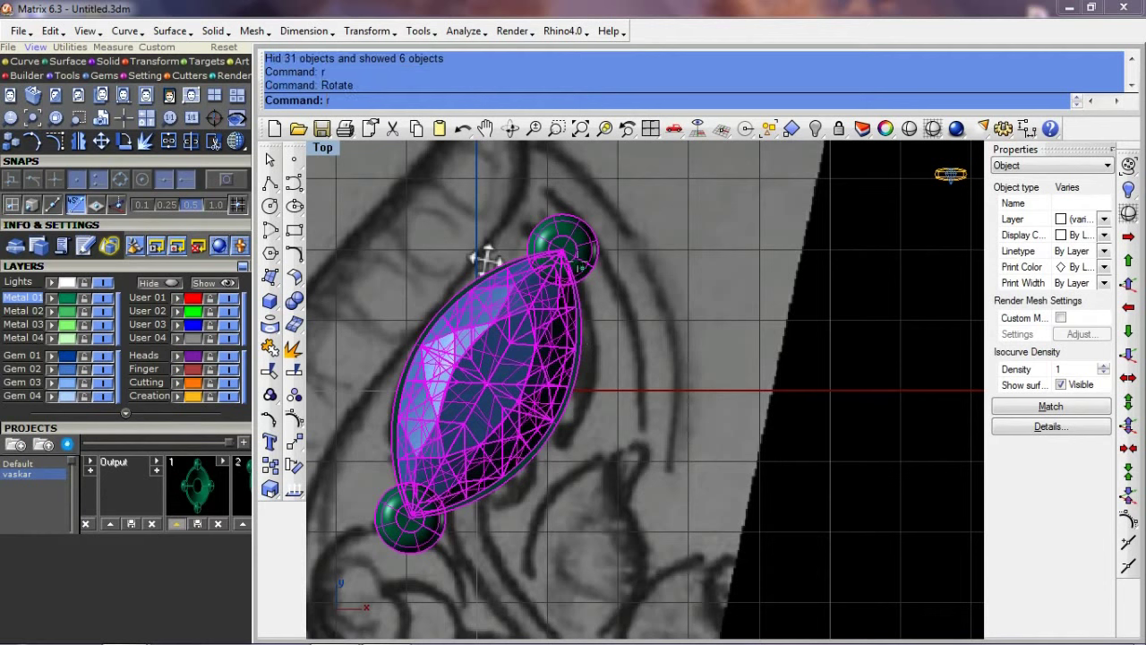
click(562, 251)
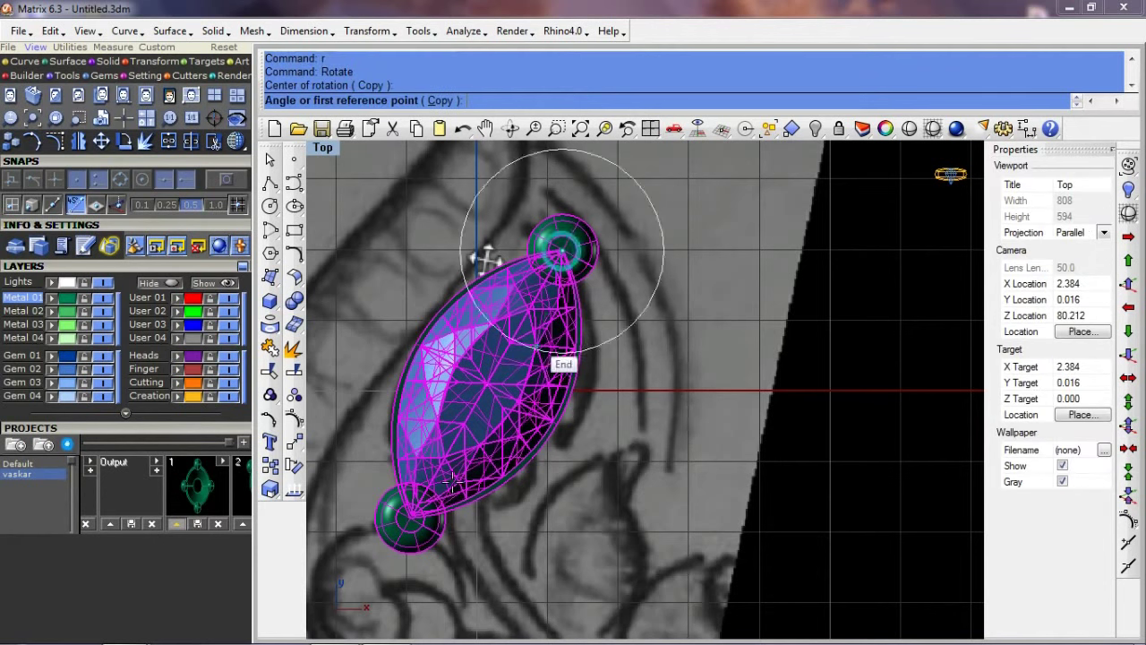
click(414, 515)
click(555, 536)
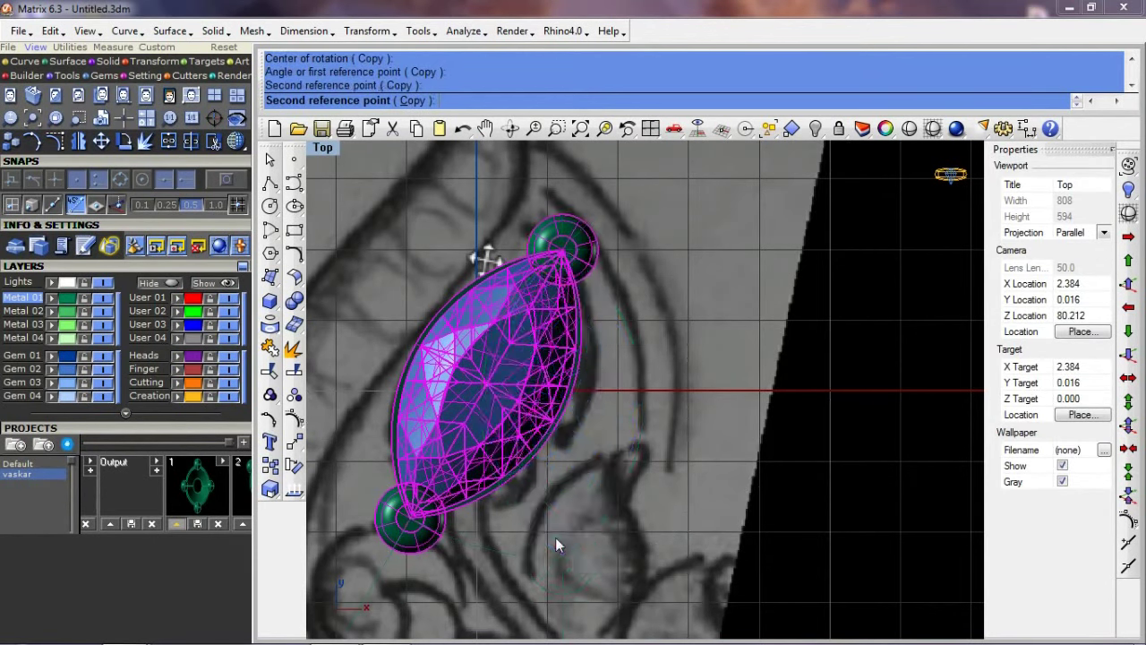
Step: Measure the upright gem's length from top end to bottom end
scroll(614, 299, up, 2)
key(Return)
click(1027, 128)
click(535, 222)
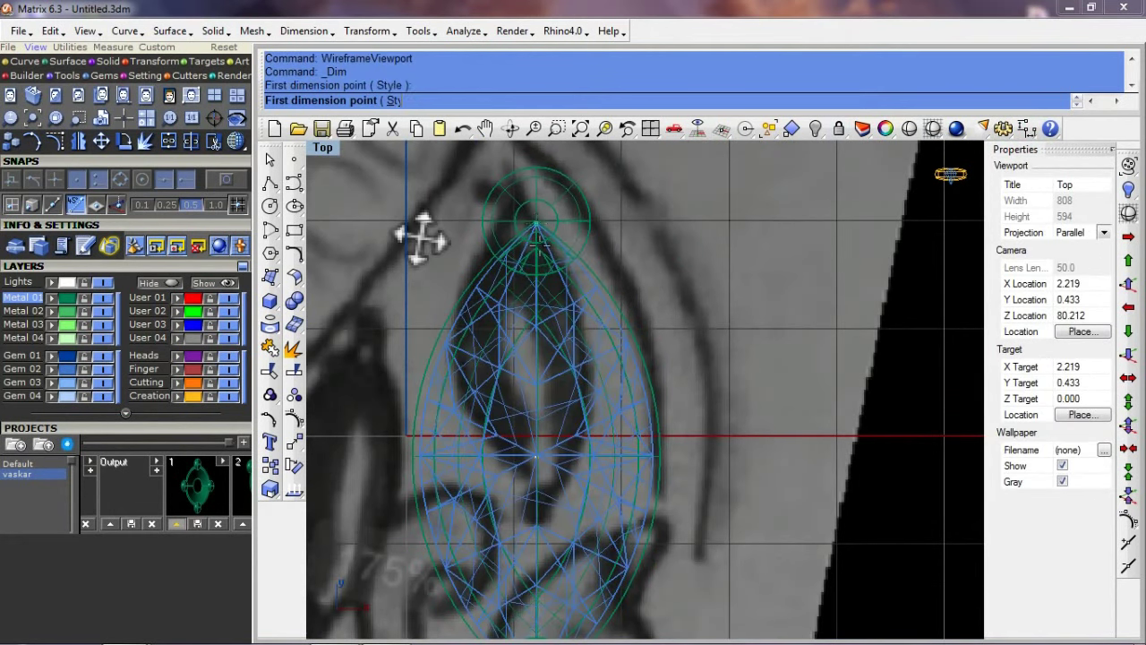
right_drag(551, 542, 584, 340)
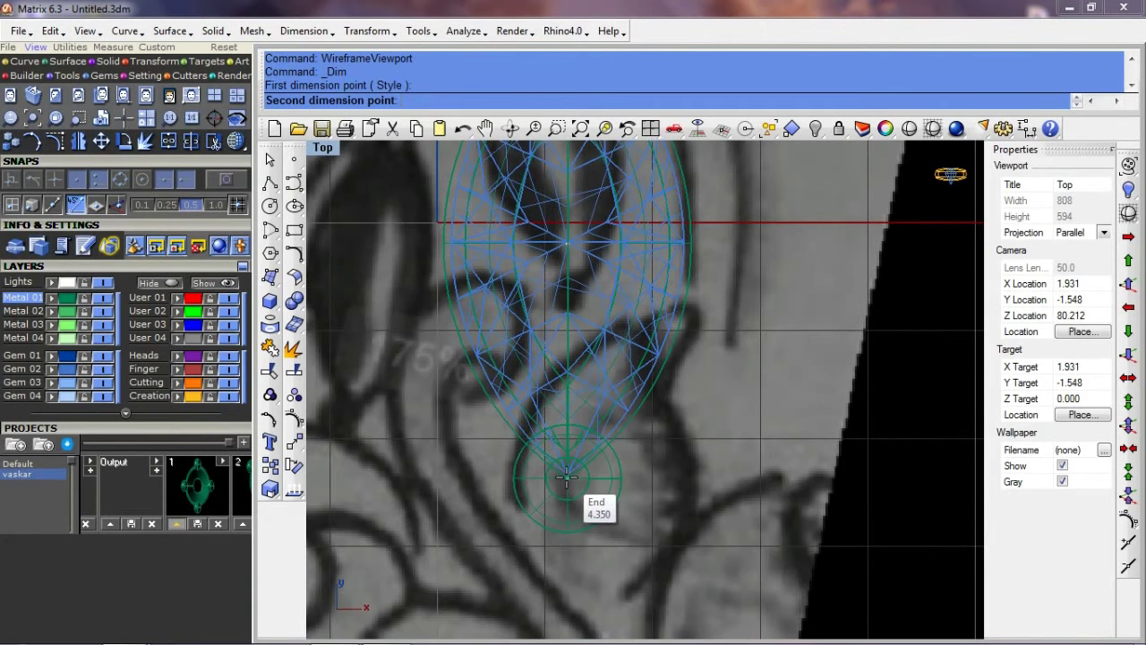
scroll(566, 477, down, 3)
key(Escape)
scroll(520, 263, down, 3)
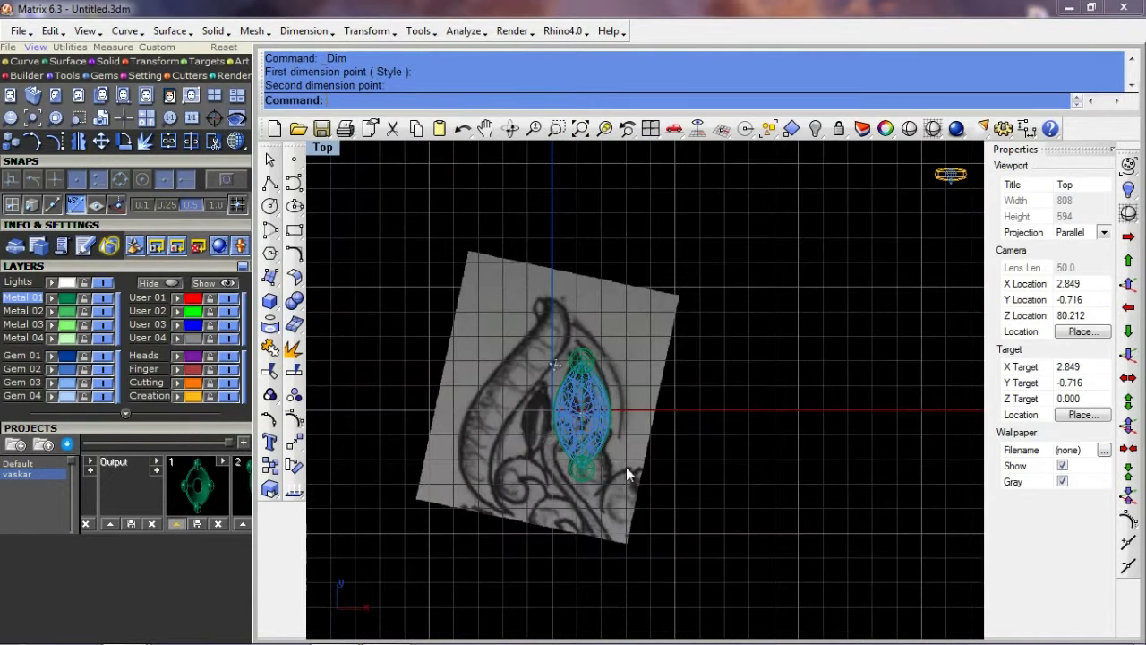
scroll(553, 277, up, 5)
Step: Hide the upright gem and swap back to the curves and sketch
click(555, 309)
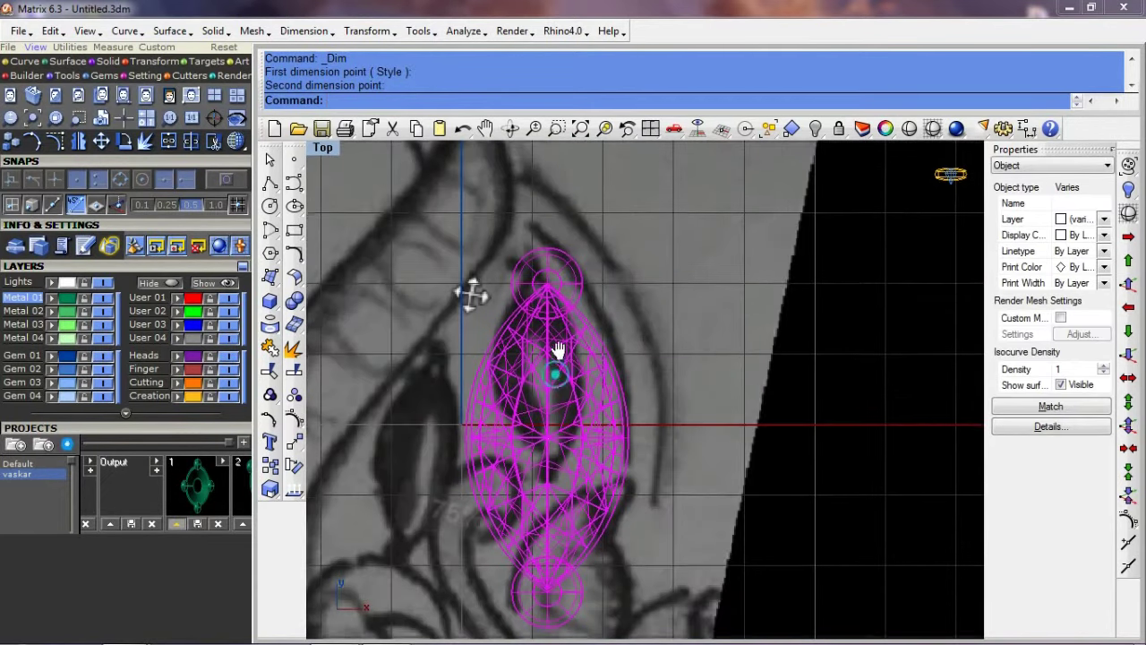
key(ctrl+h)
key(ctrl+alt+h)
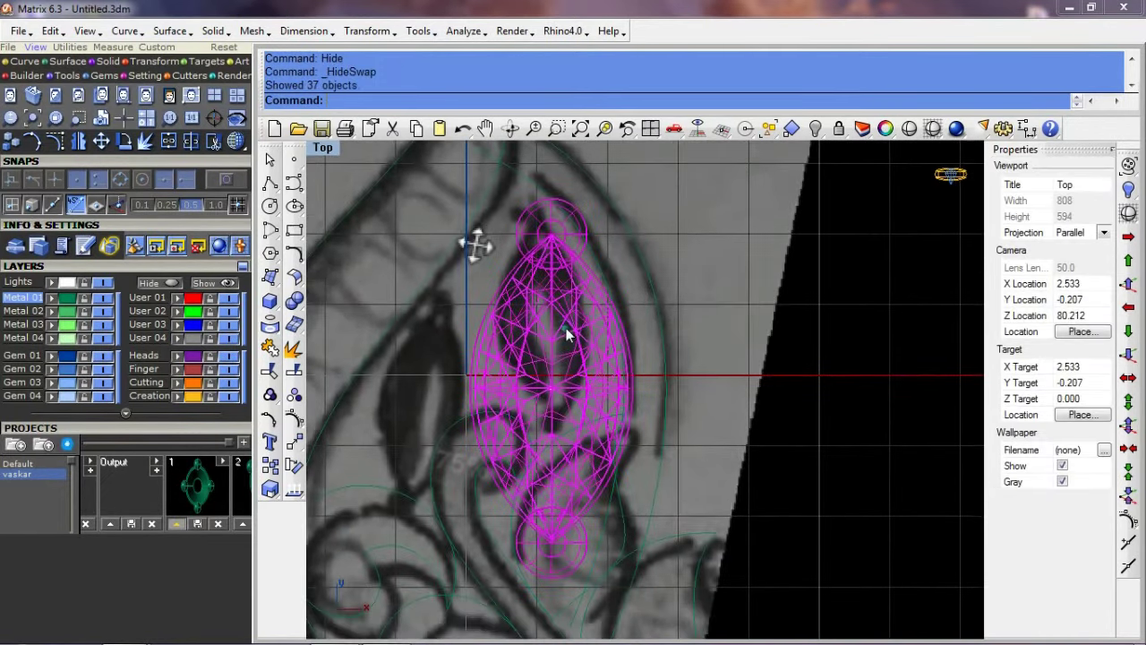
right_drag(566, 334, 546, 337)
text(r)
Step: Rotate a copy of the gem and move it over the sketch's eye-shaped opening
key(Return)
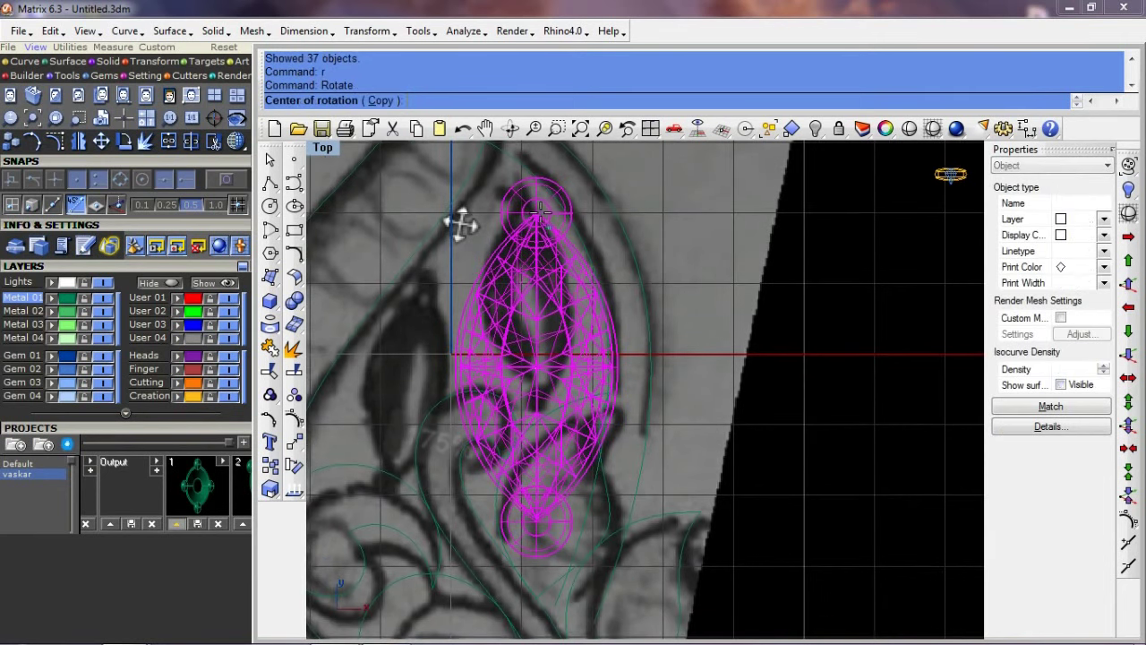
click(461, 224)
scroll(494, 260, down, 3)
click(594, 439)
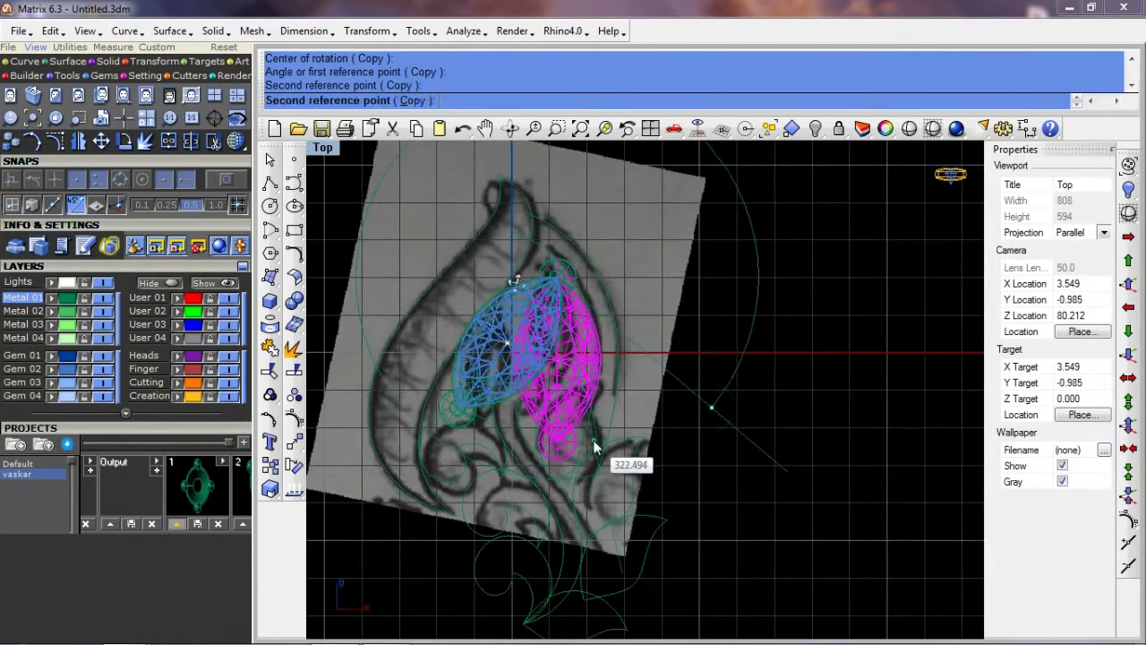
click(609, 458)
scroll(507, 369, up, 3)
text(s)
key(Return)
click(528, 354)
click(538, 371)
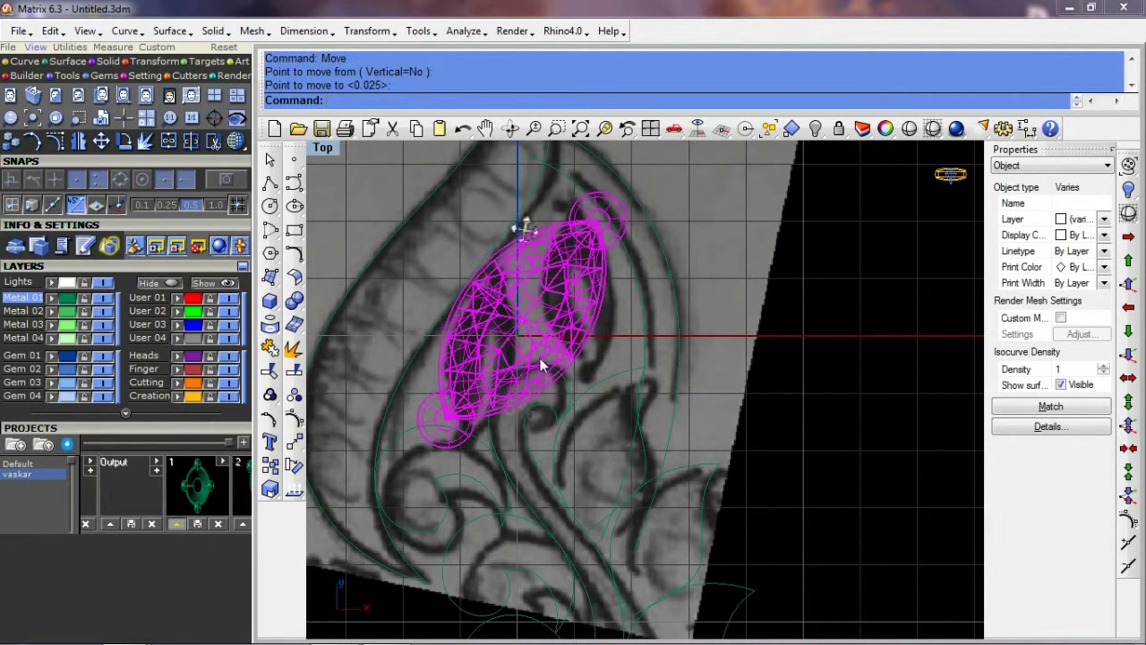
scroll(540, 366, down, 4)
scroll(554, 315, up, 3)
Step: Rotate another copy of the gem to match the sketched leaf's angle
text(r)
key(Return)
click(530, 286)
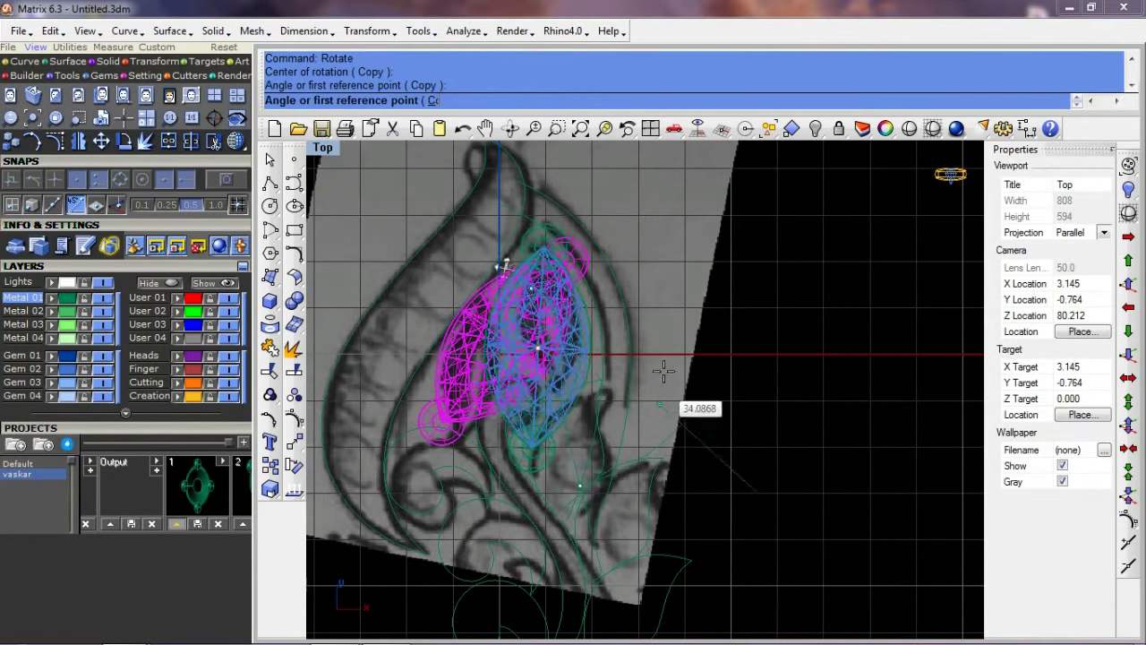
click(596, 353)
click(627, 367)
key(Return)
scroll(552, 376, up, 2)
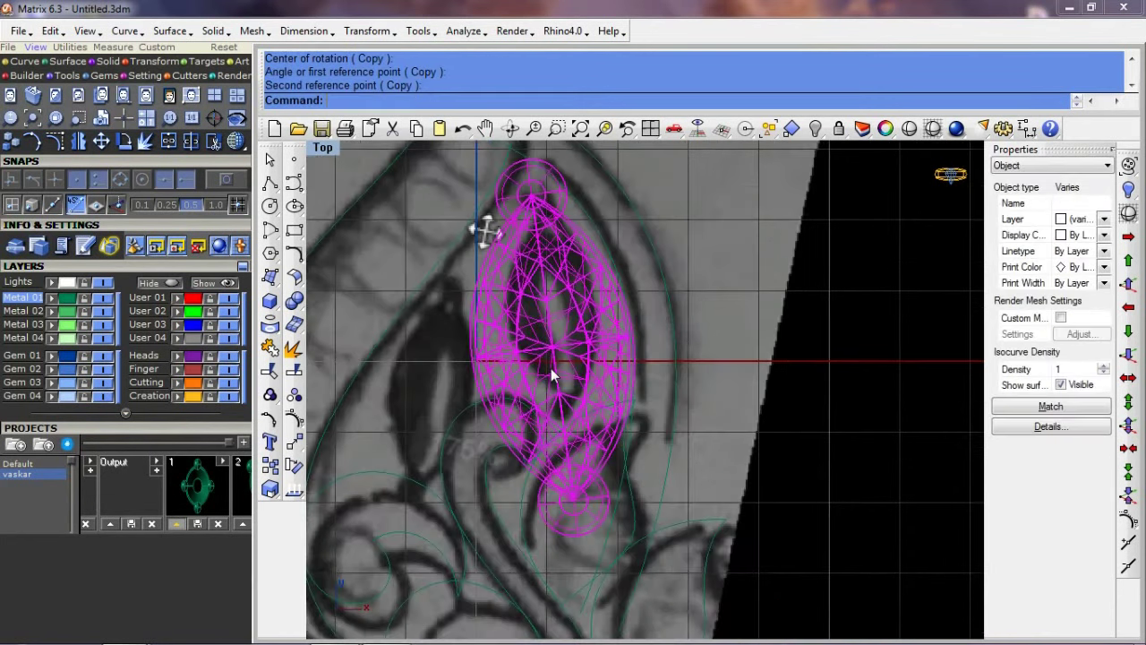
scroll(532, 380, down, 2)
scroll(534, 418, down, 1)
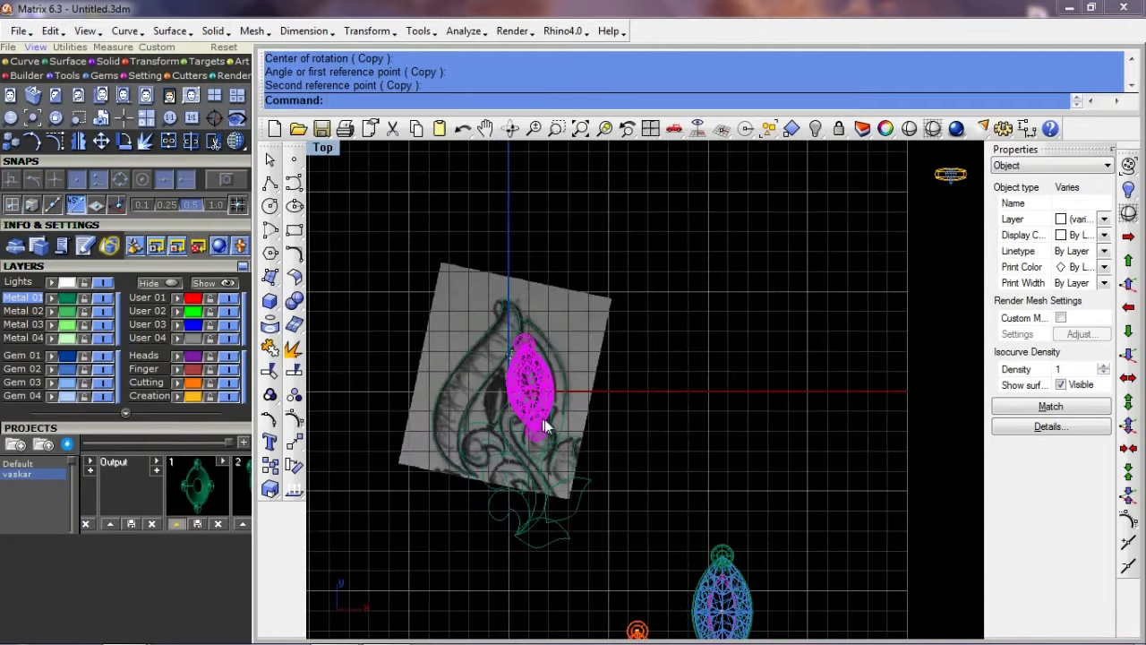
scroll(528, 385, down, 1)
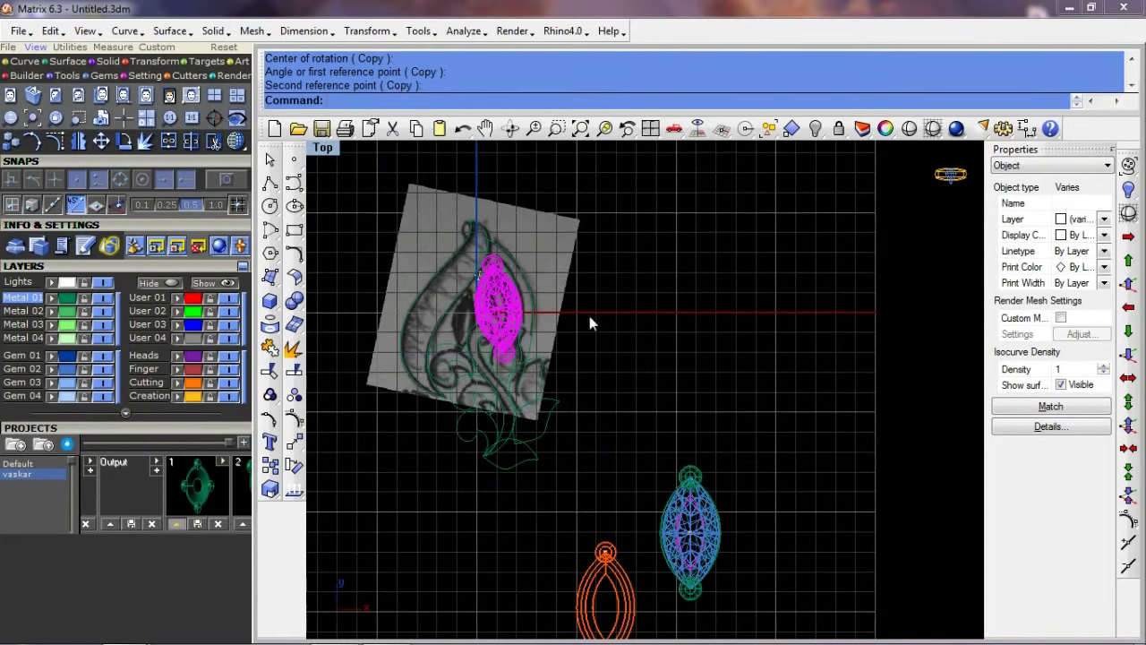
scroll(594, 448, down, 3)
scroll(598, 403, up, 2)
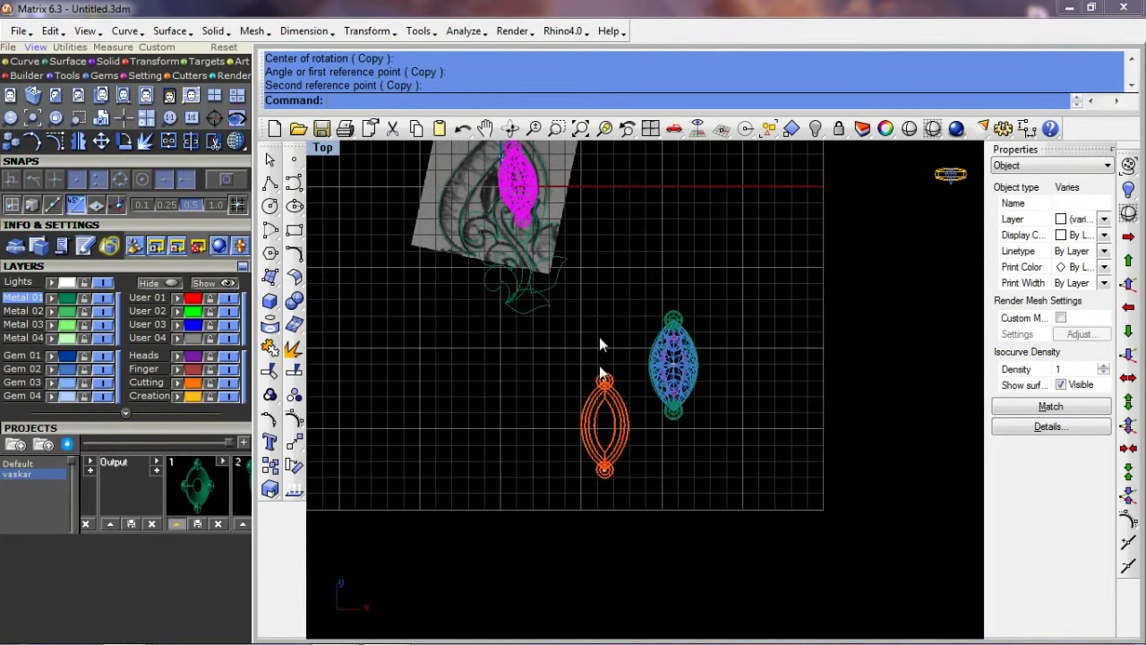
Step: Move the marquise gem off the sketch beside the other gem models
text(m)
key(Return)
click(535, 271)
click(701, 316)
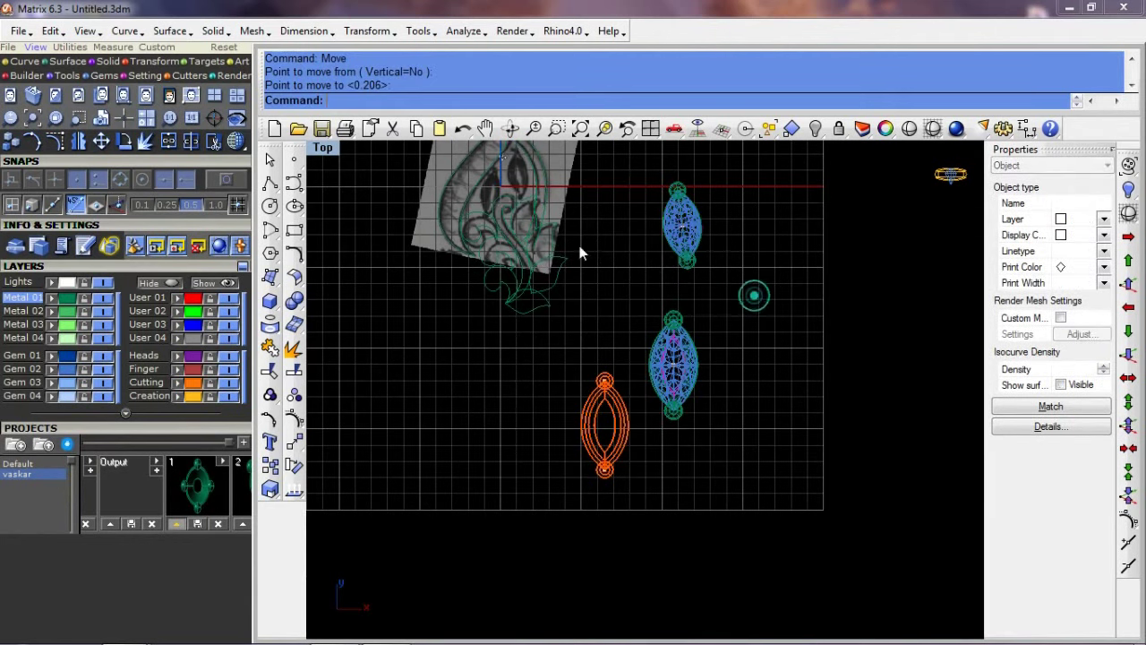
Step: Show the Gems tools and launch the Gem Loader
right_drag(580, 253, 614, 347)
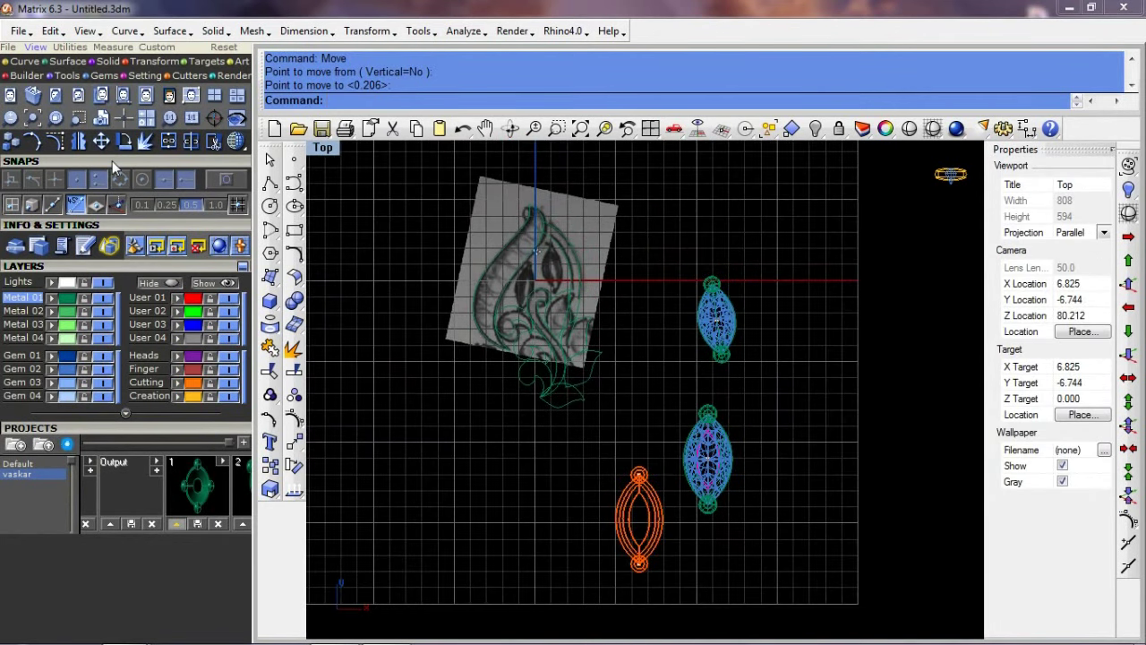
scroll(112, 160, up, 3)
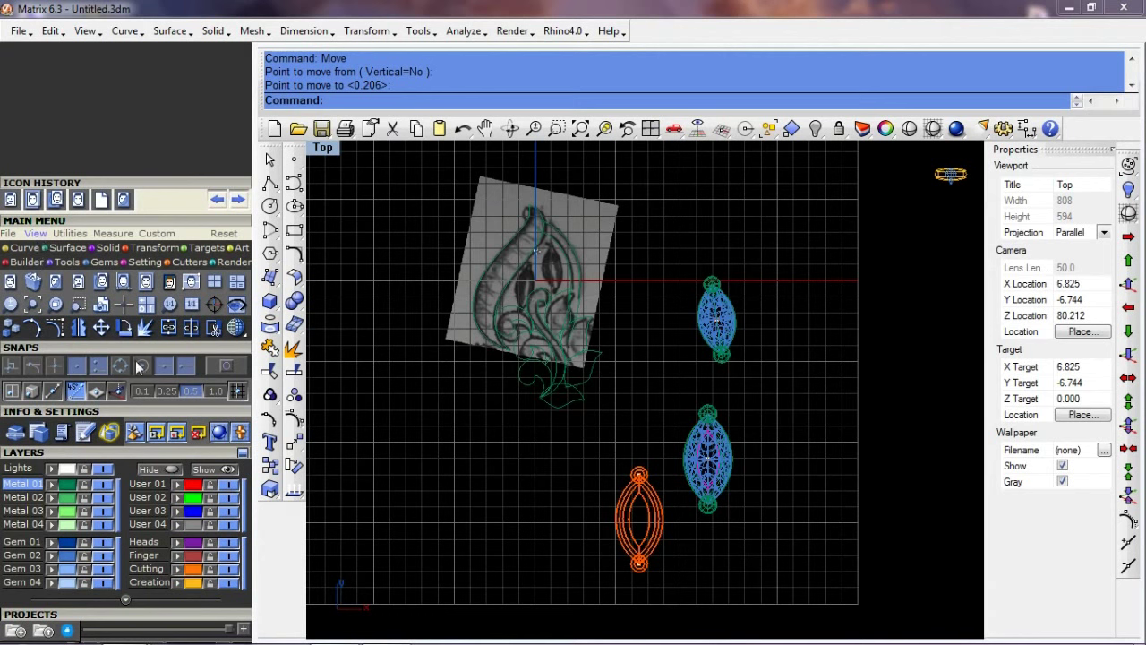
click(105, 262)
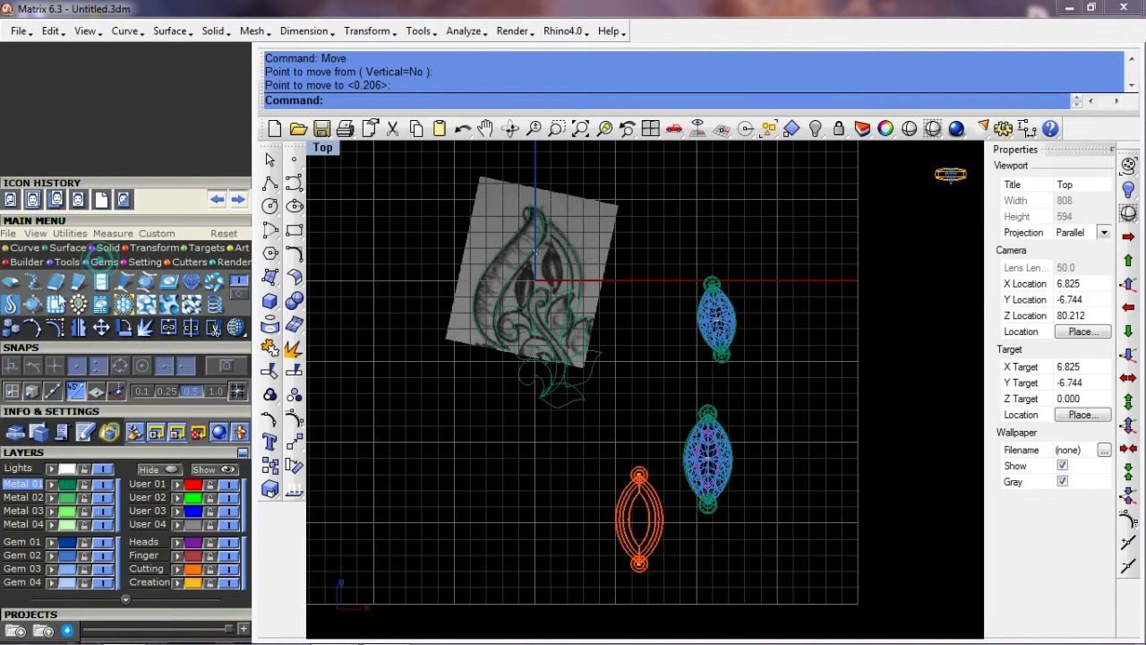
click(20, 283)
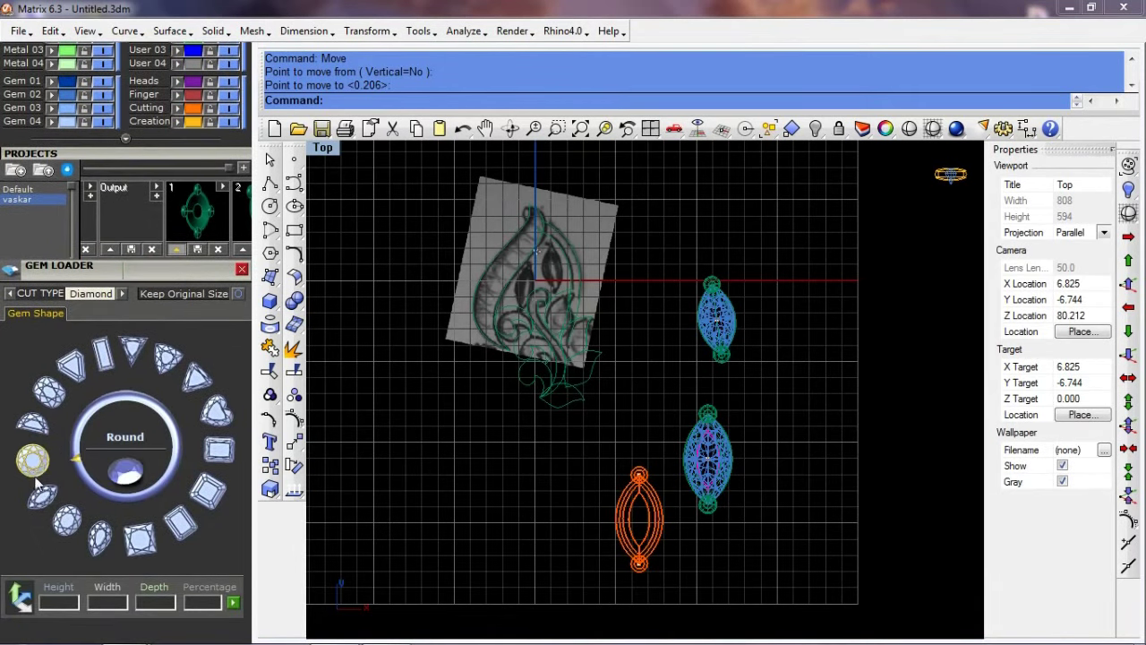
Step: Insert a Marquise gem at size 9.0 (9.00 × 4.50 mm, 0.63 ct)
click(41, 493)
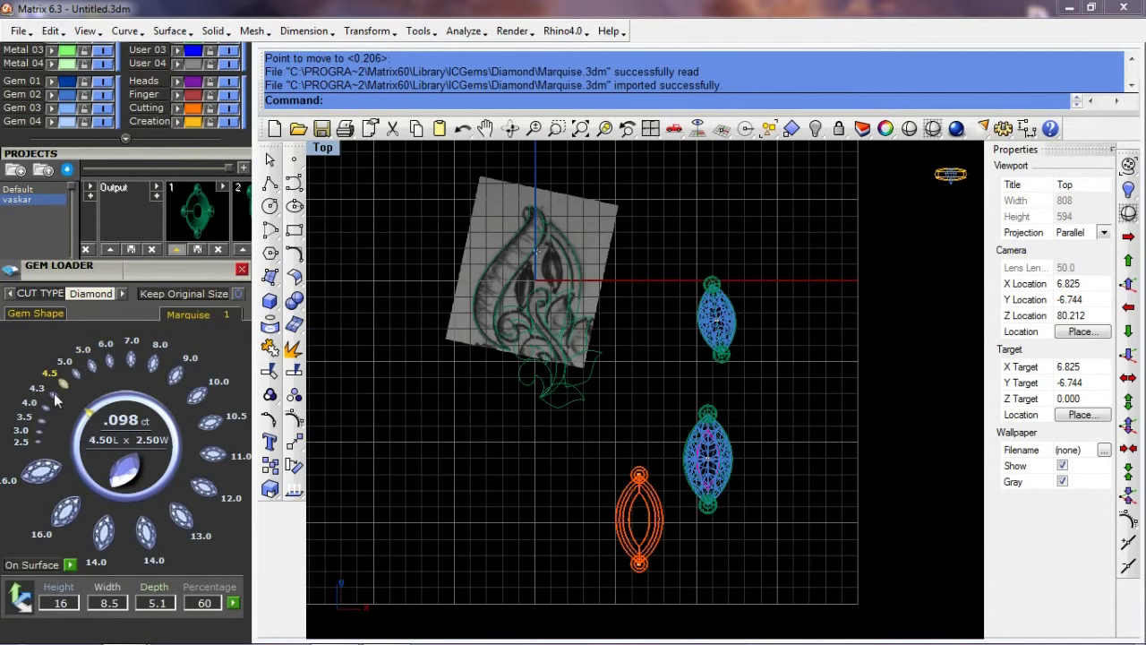
click(39, 423)
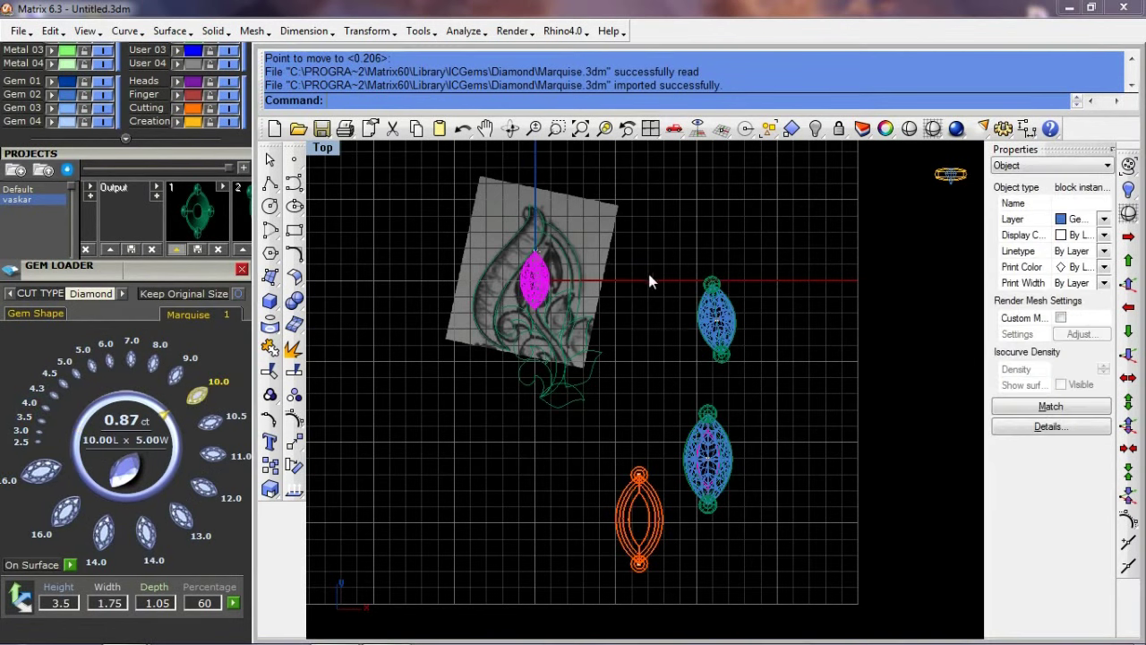
scroll(660, 291, up, 1)
click(23, 444)
scroll(517, 281, up, 1)
scroll(523, 280, up, 1)
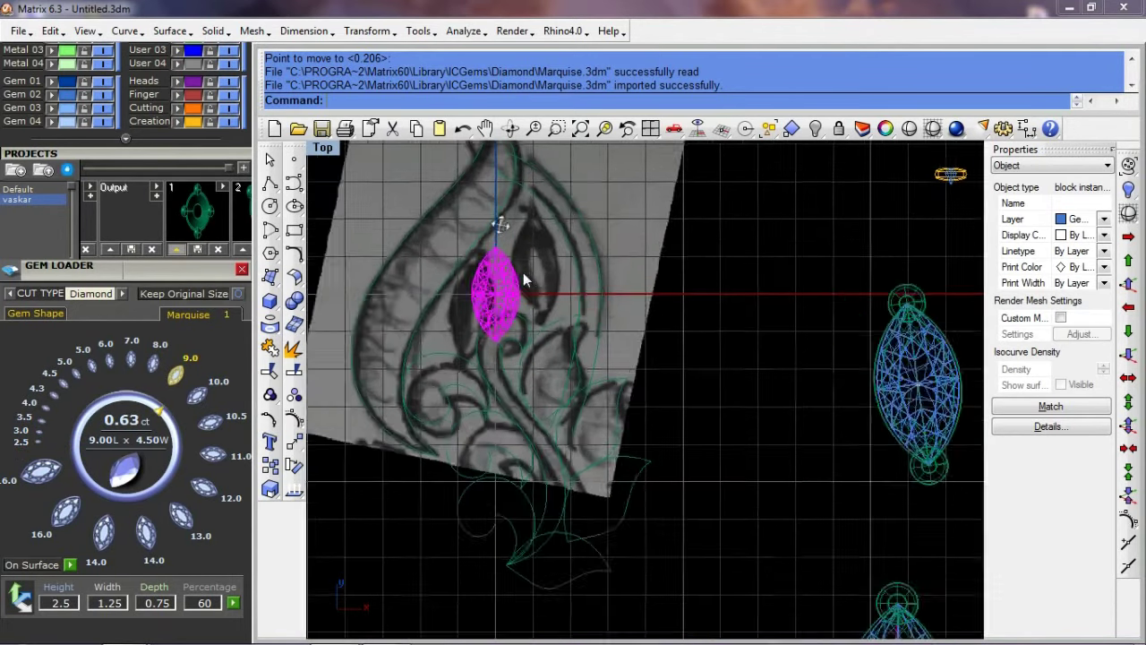
scroll(524, 280, up, 1)
Step: Move the marquise by its top tip into the leaf's upper eye
text(s)
key(Return)
click(448, 304)
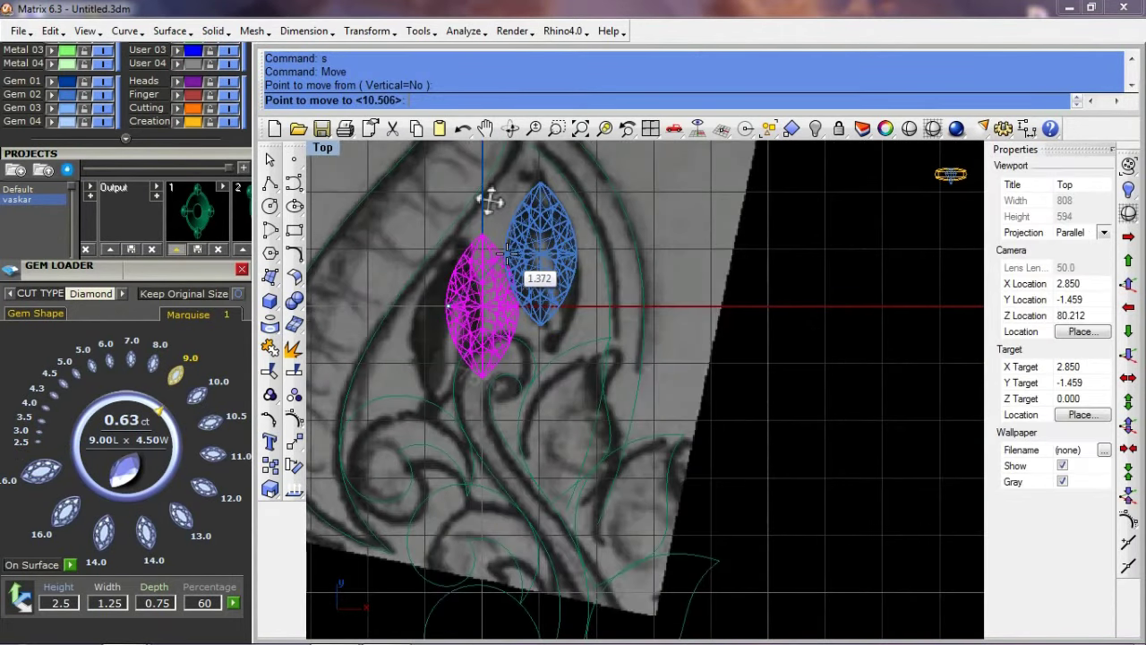
click(508, 254)
scroll(508, 253, down, 1)
scroll(572, 310, down, 1)
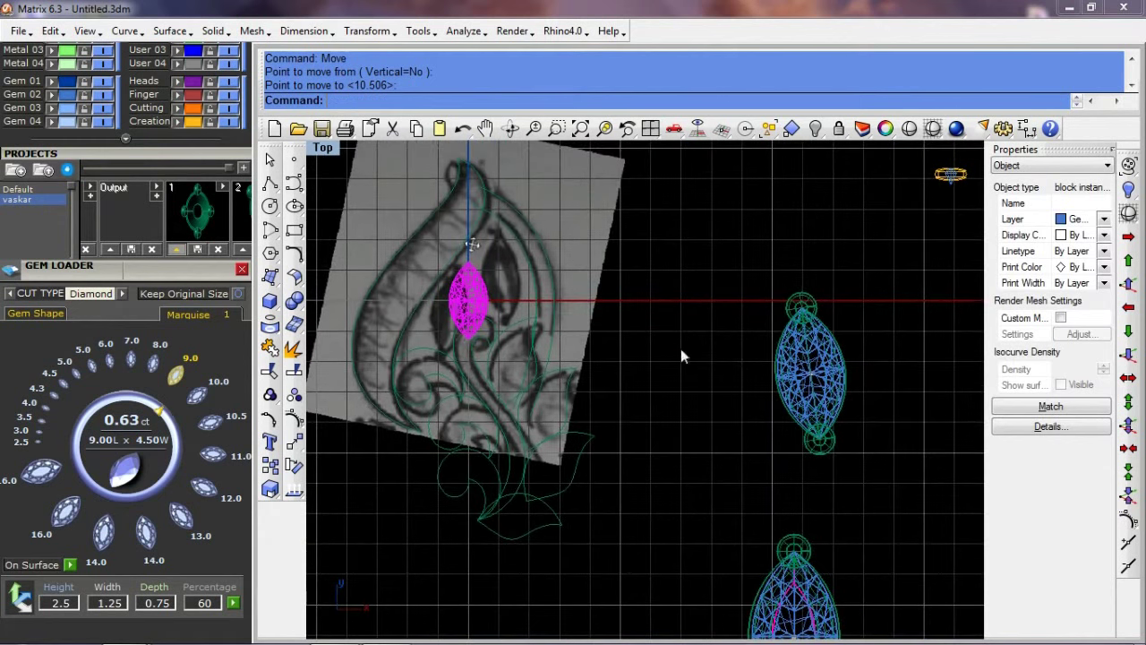
scroll(849, 378, up, 1)
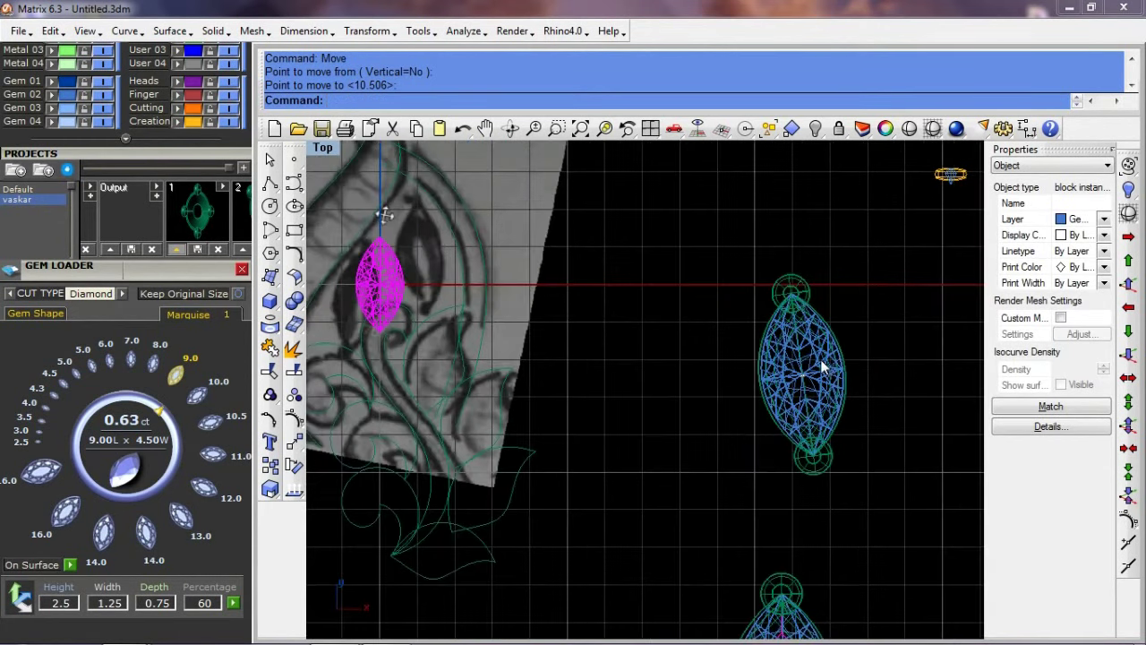
Step: Select the leftover sample gems and delete them
click(821, 358)
scroll(692, 342, down, 5)
right_drag(796, 528, 781, 536)
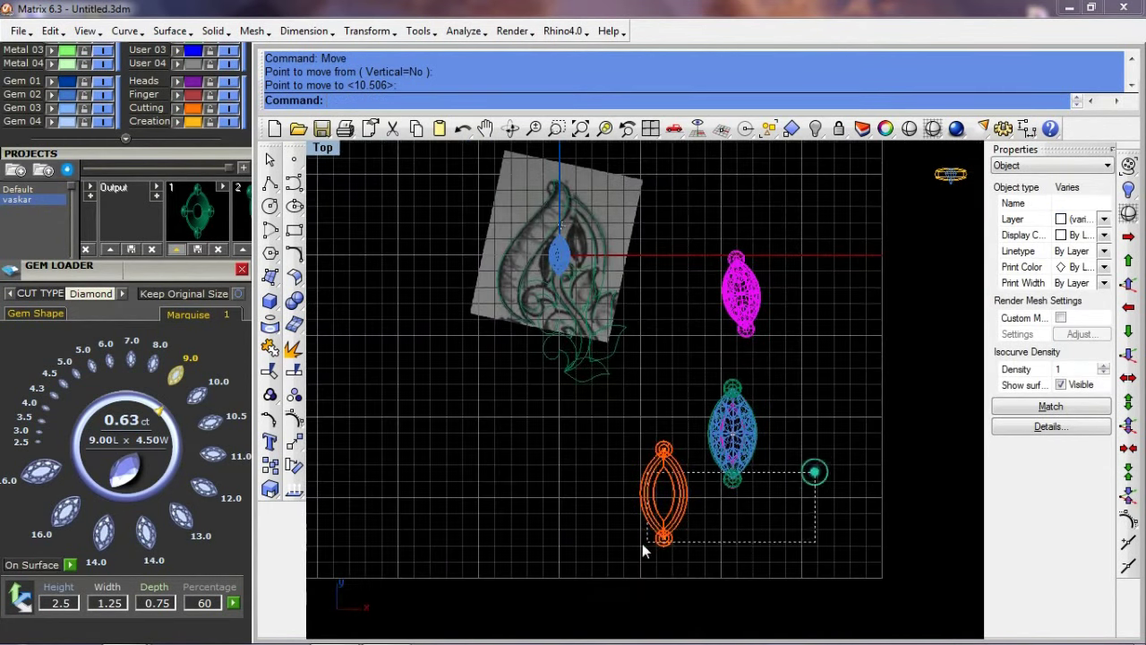
key(ctrl+a)
key(Delete)
scroll(546, 340, up, 3)
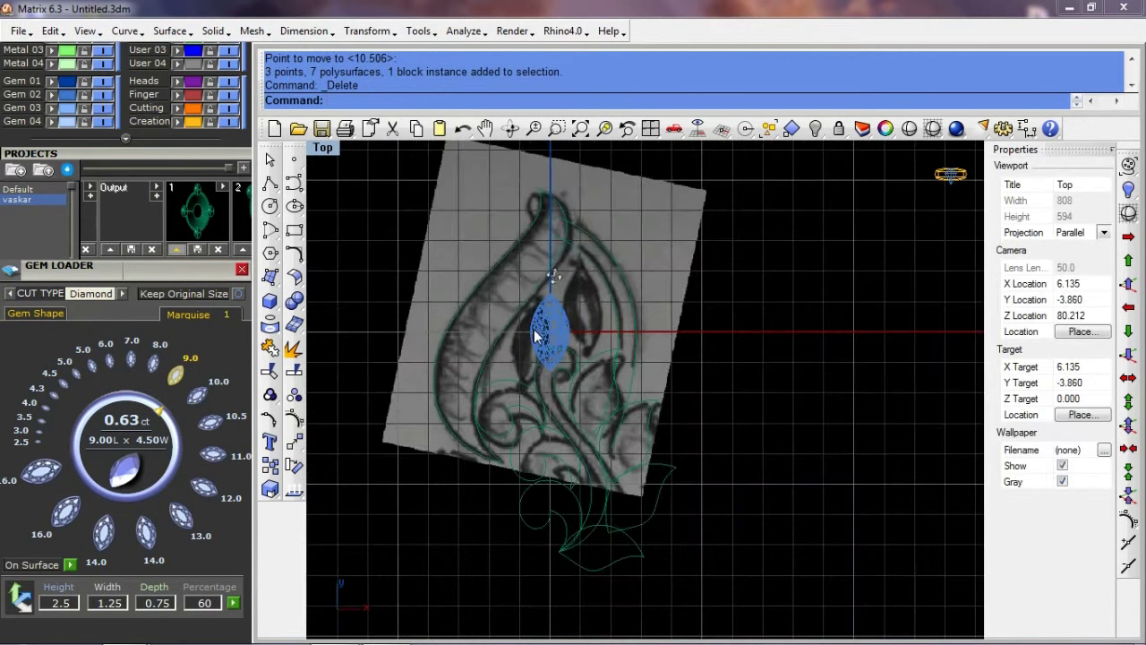
Step: Isolate the marquise gem with HideSwap so only it is visible
click(543, 334)
scroll(549, 358, up, 3)
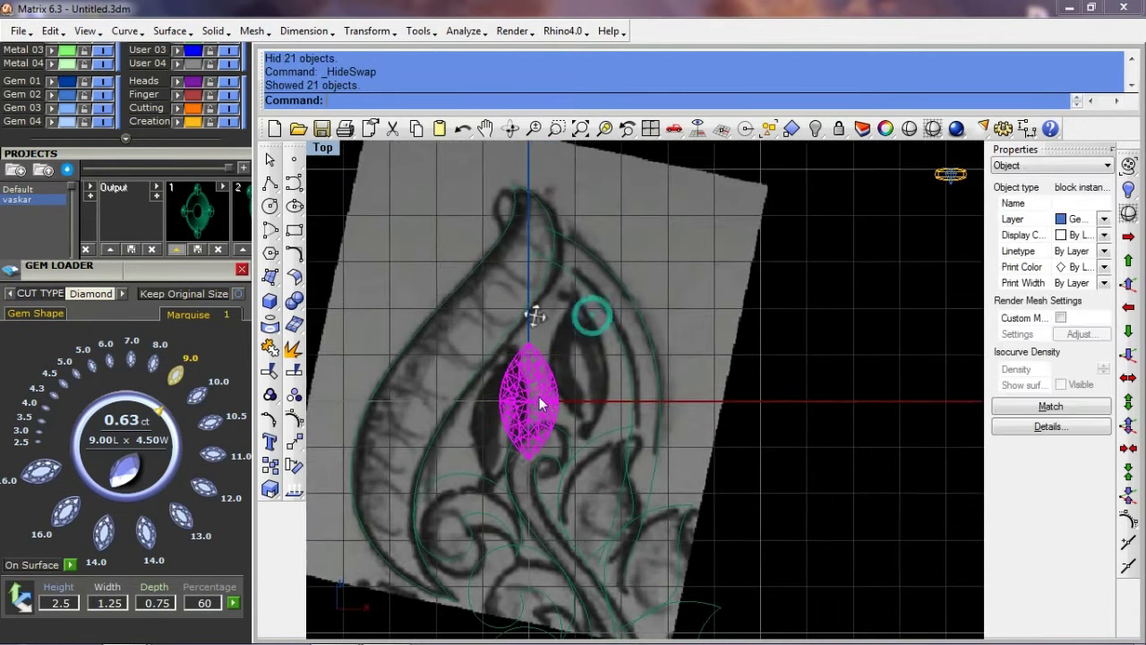
key(ctrl+h)
click(555, 368)
key(Escape)
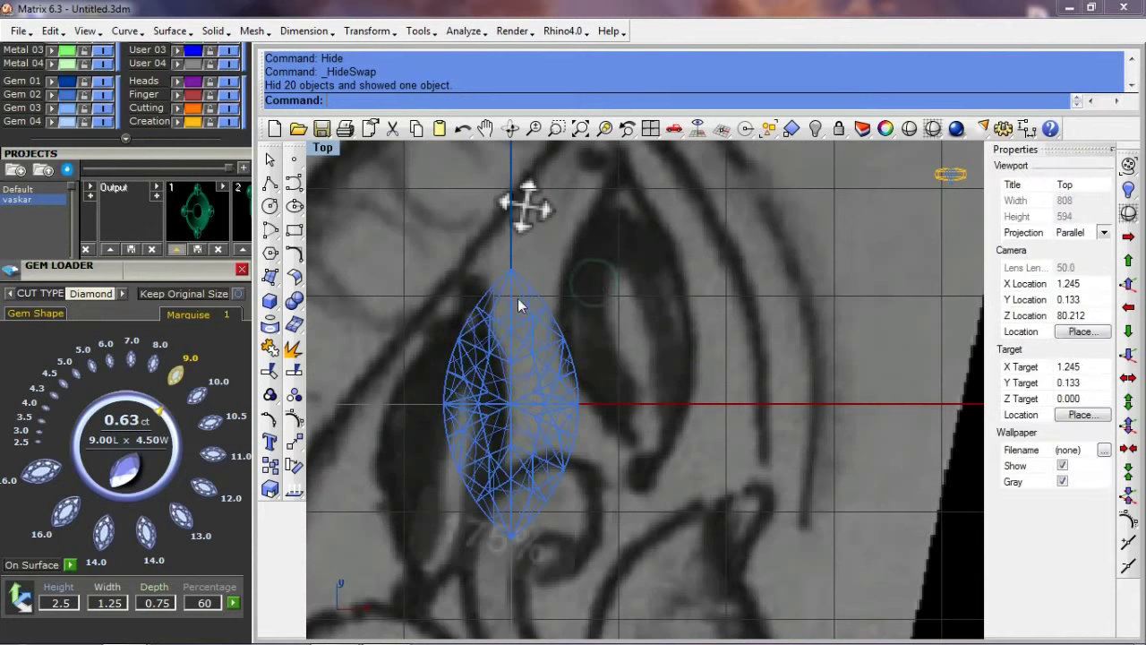
Step: Draw a start-point arc from the gem's top tip to bottom tip through its right edge
click(271, 230)
click(425, 100)
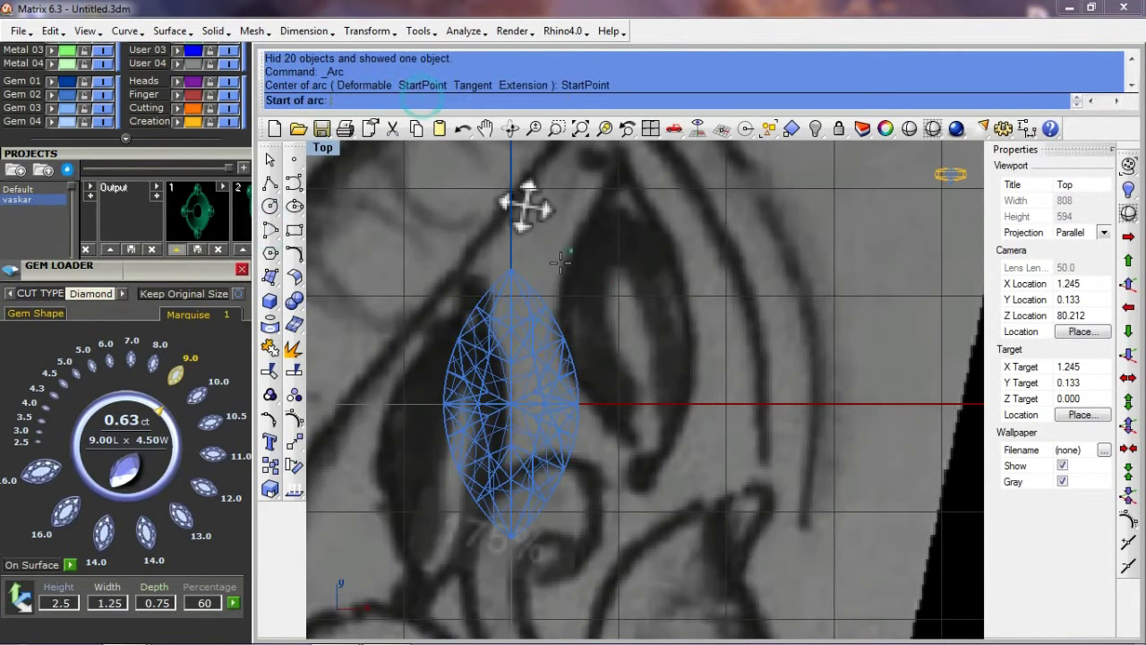
click(515, 268)
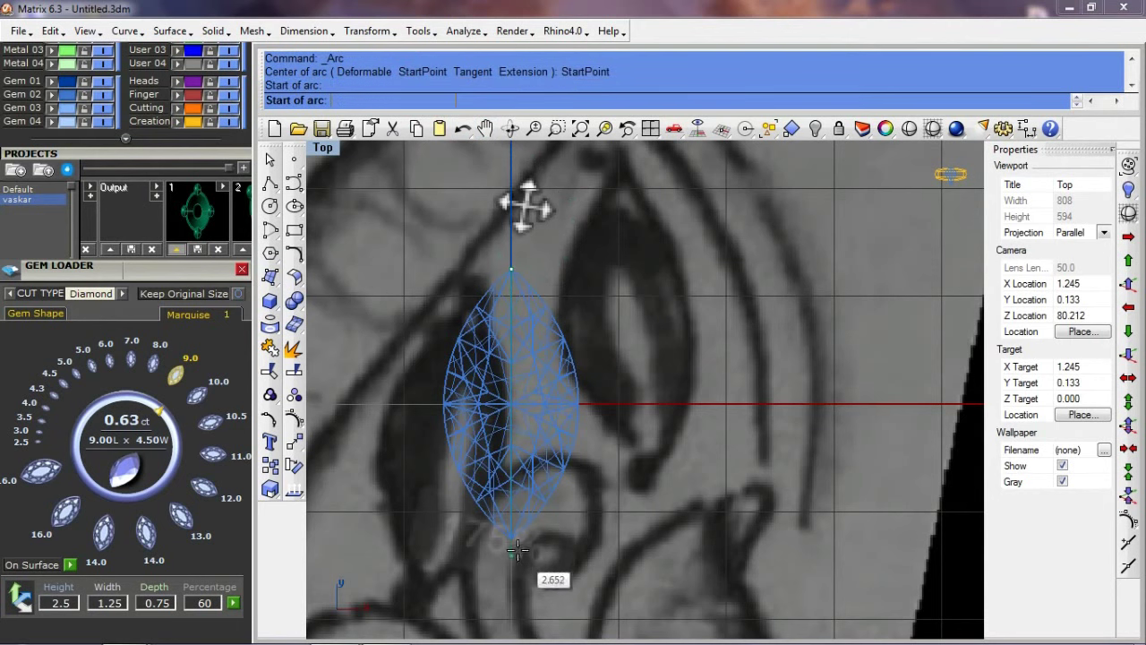
click(515, 540)
scroll(583, 420, up, 1)
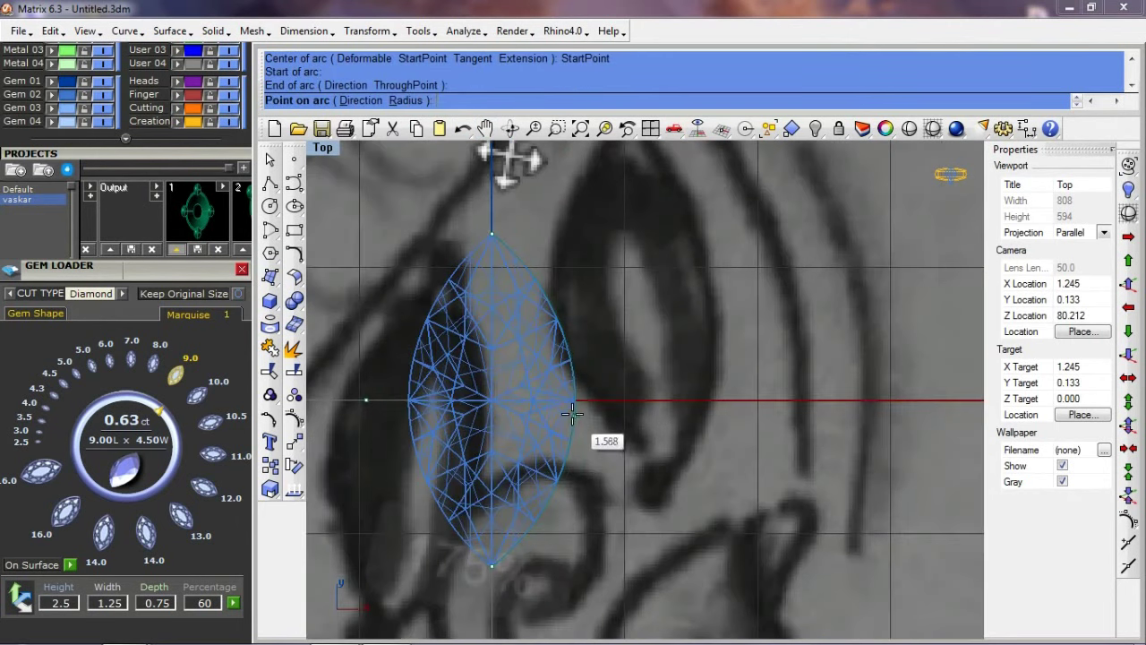
click(575, 407)
Step: Mirror the arc onto the gem's left side
click(565, 324)
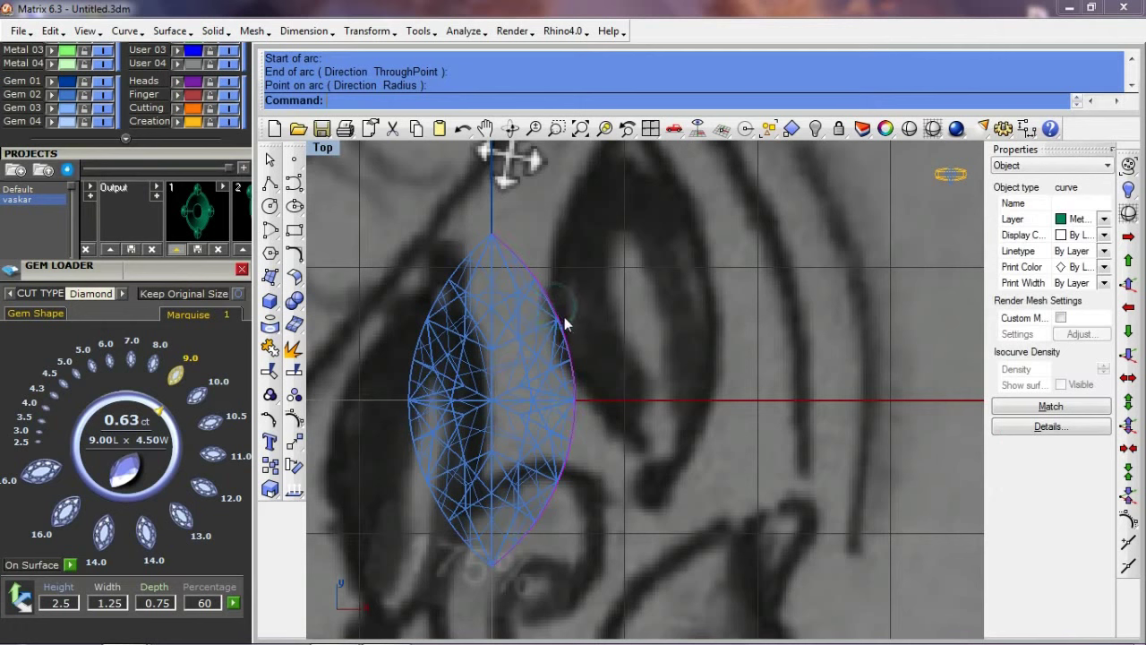
key(ctrl+shift+m)
text(0)
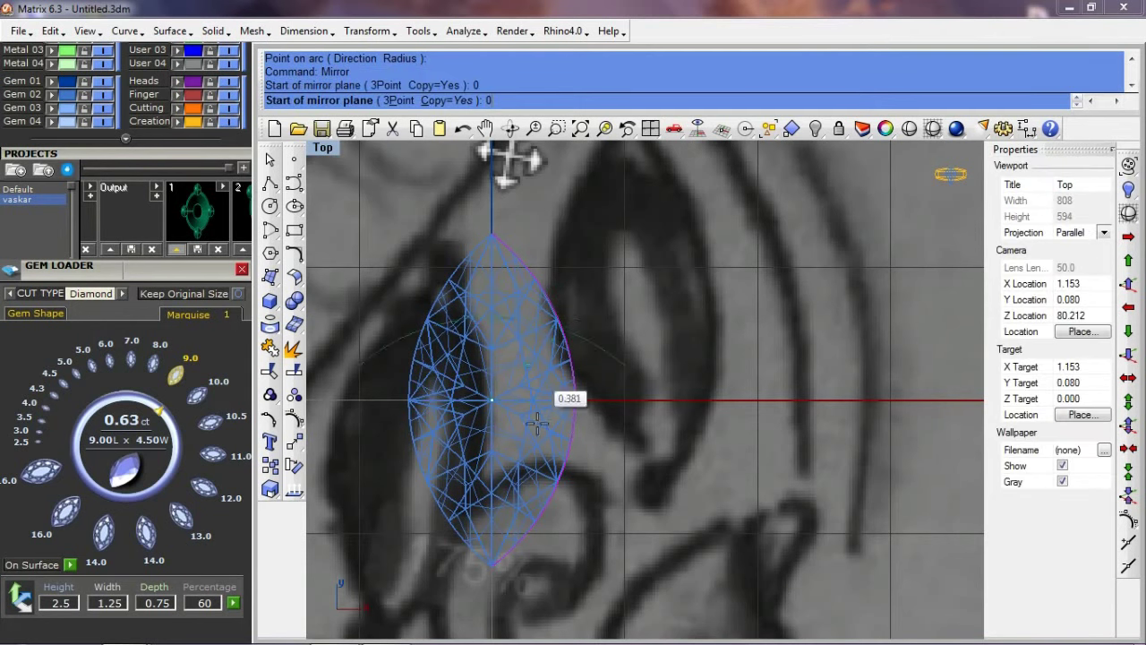
key(Return)
click(534, 369)
Step: Hide the gem and offset the outline arcs by 0.1
right_drag(533, 369, 554, 450)
key(ctrl+h)
mouse_move(629, 352)
mouse_down()
mouse_move(548, 426)
mouse_move(553, 453)
mouse_up()
text(O)
key(Return)
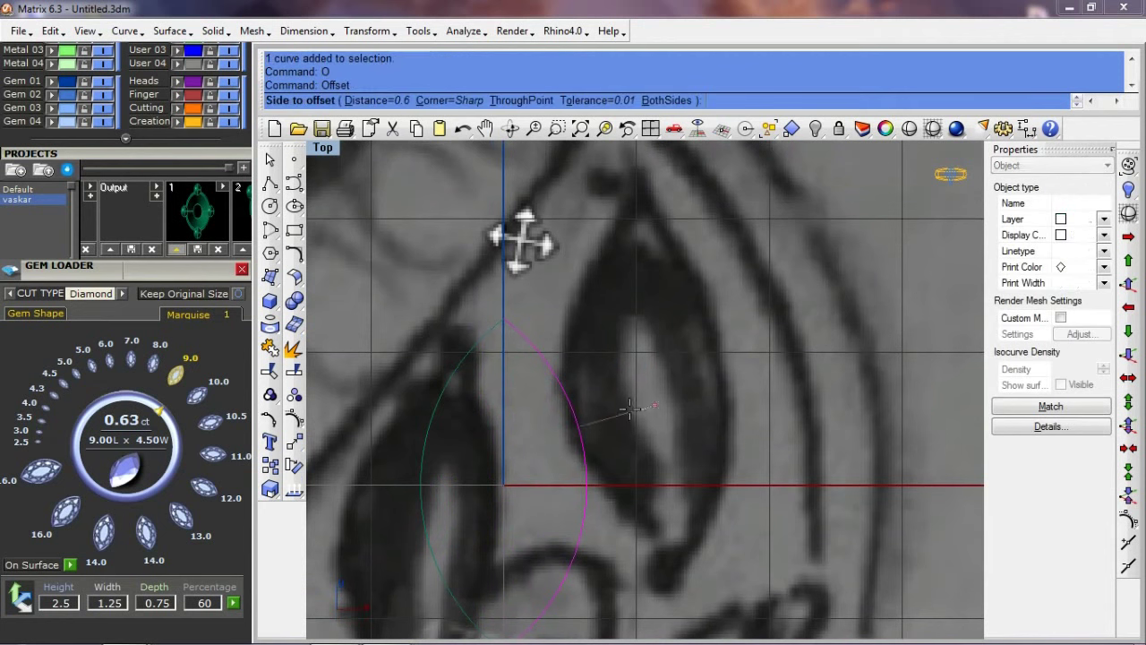
click(616, 360)
key(Return)
click(430, 333)
click(425, 359)
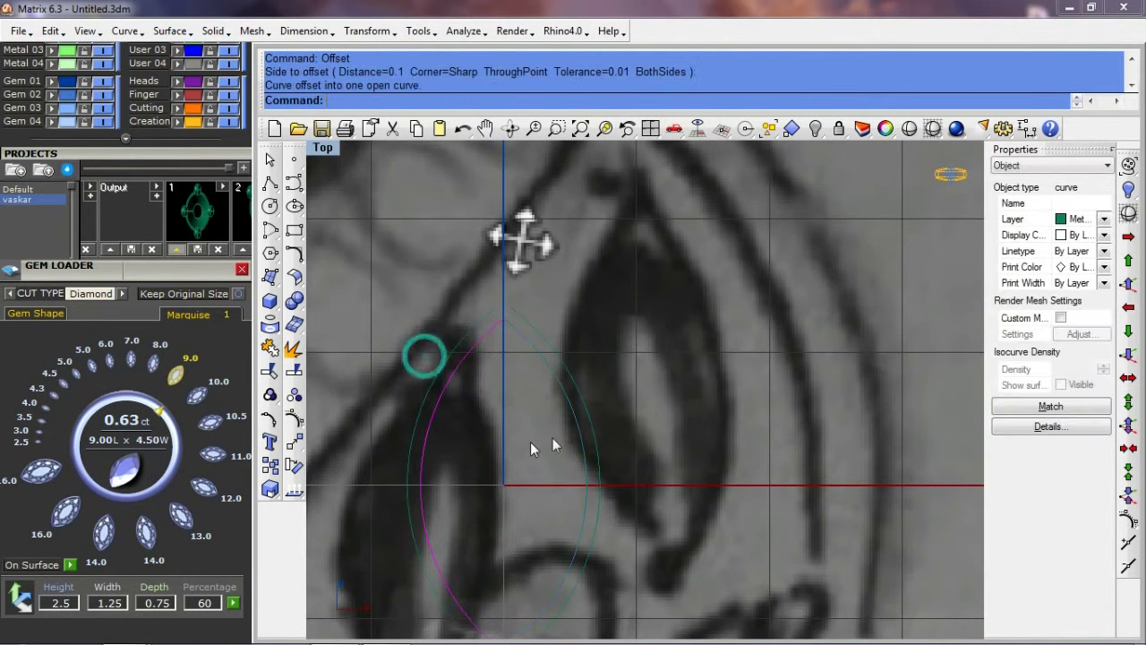
scroll(495, 297, up, 5)
scroll(537, 350, down, 2)
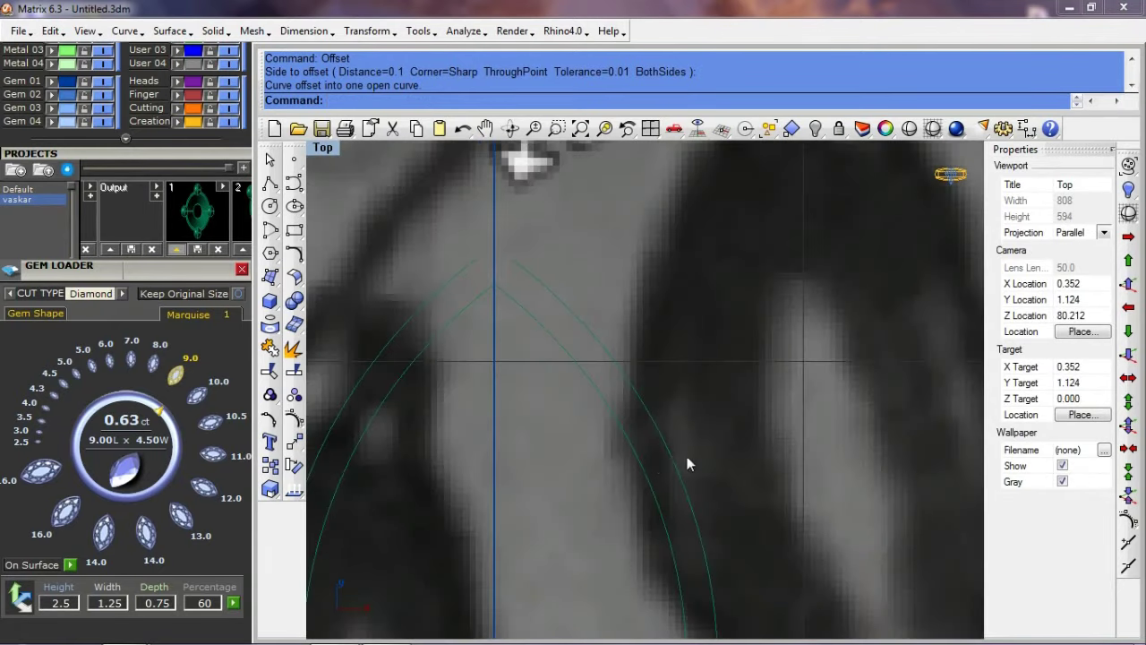
Step: Offset the curve again by 0.4 inside the outline
click(645, 471)
text(O)
key(Return)
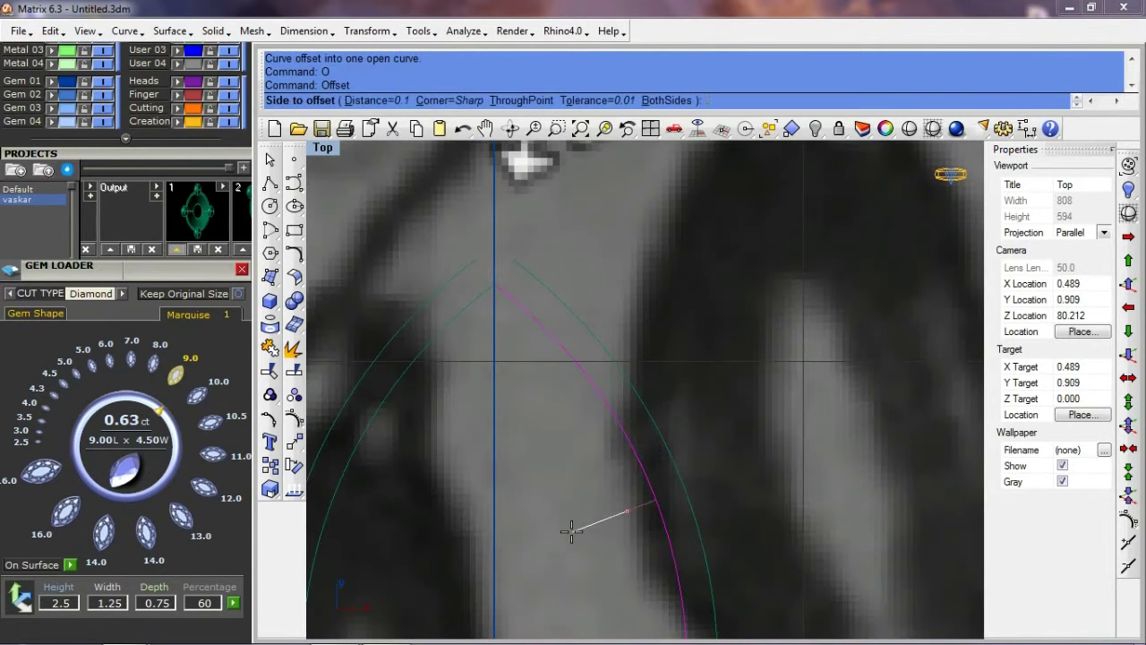
text(.4)
key(Return)
click(537, 529)
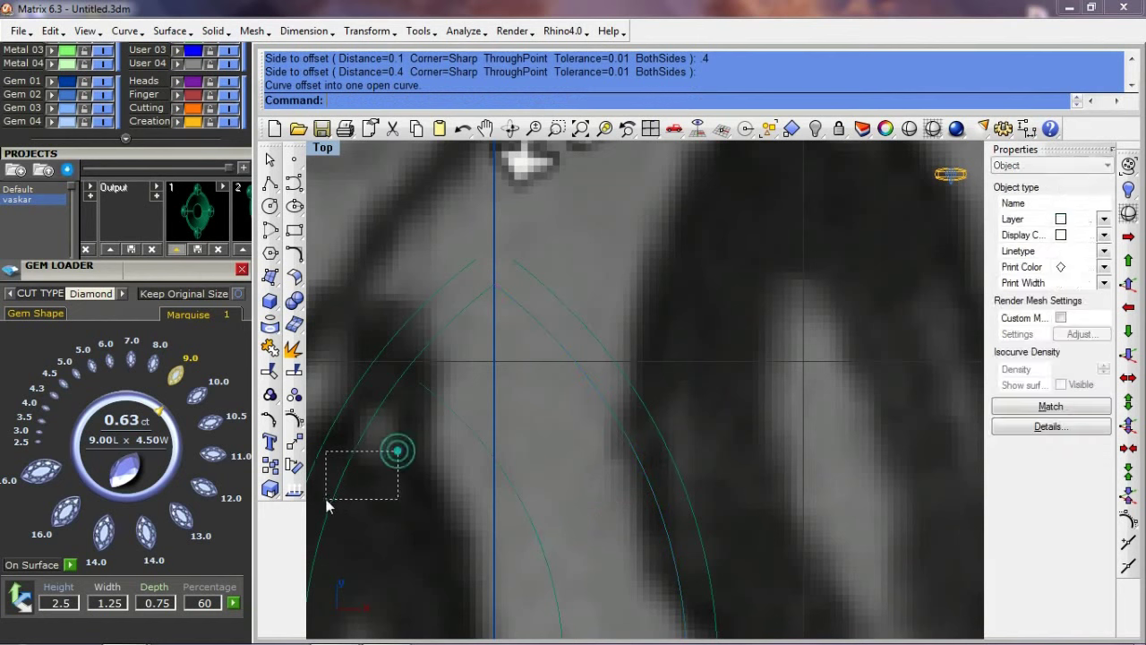
scroll(537, 519, down, 2)
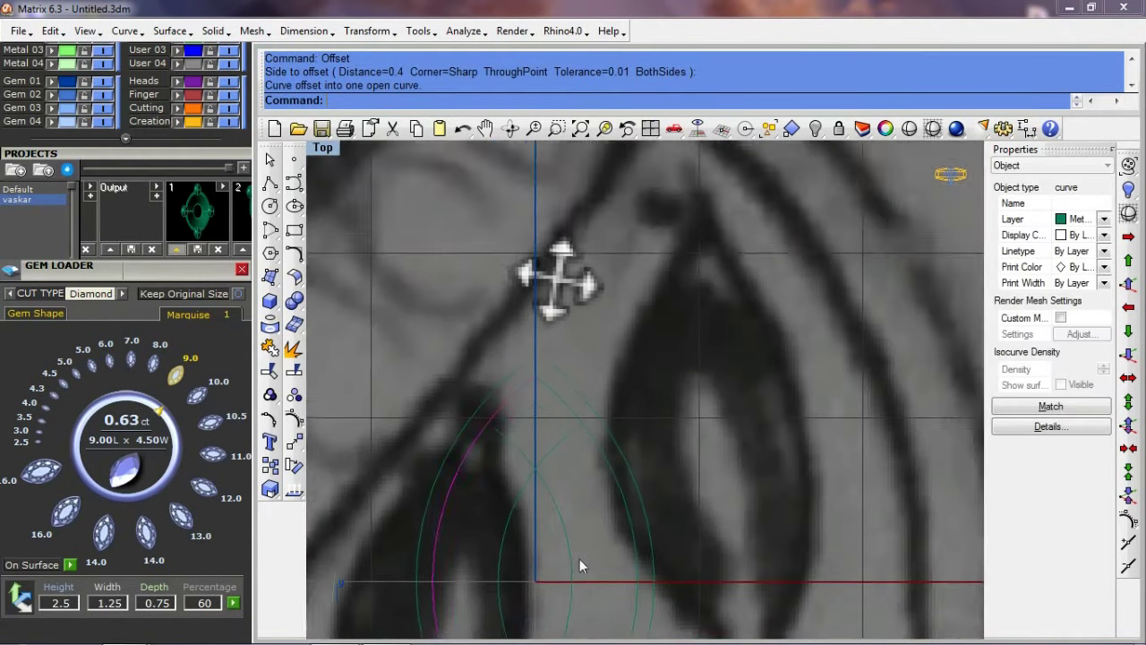
key(Escape)
scroll(613, 448, down, 2)
Step: Select the two inner offset curves as cutters for Trim
drag(647, 439, 524, 488)
right_drag(565, 394, 546, 457)
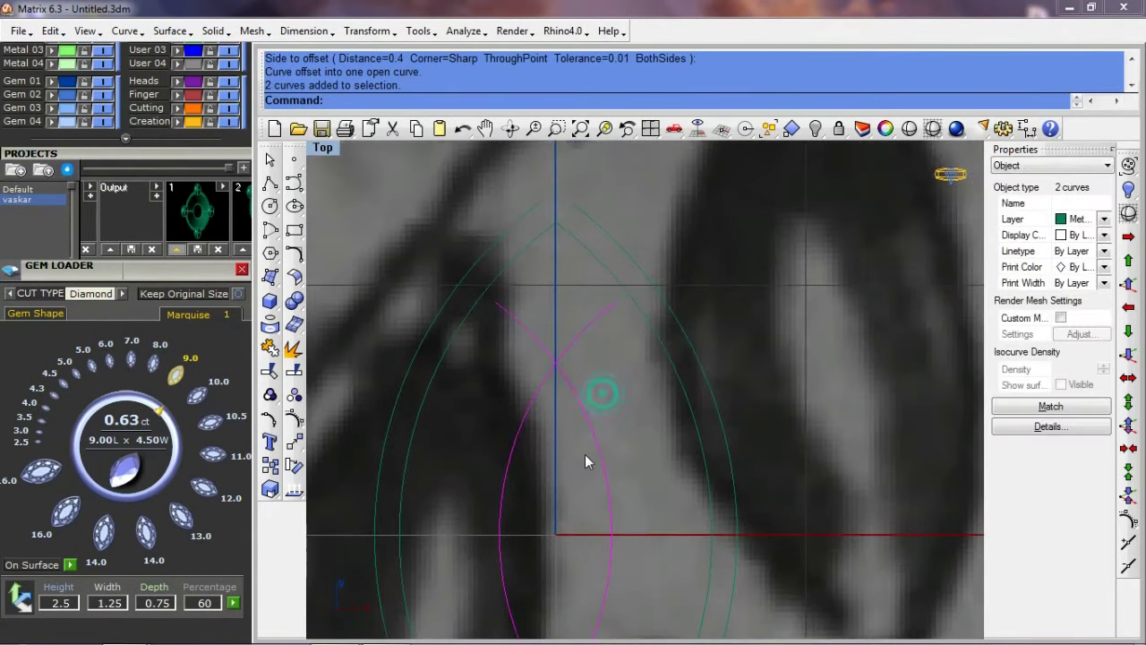
text(trim)
key(Return)
Step: Trim the curve tails past the crossings
click(519, 333)
right_drag(518, 335, 573, 225)
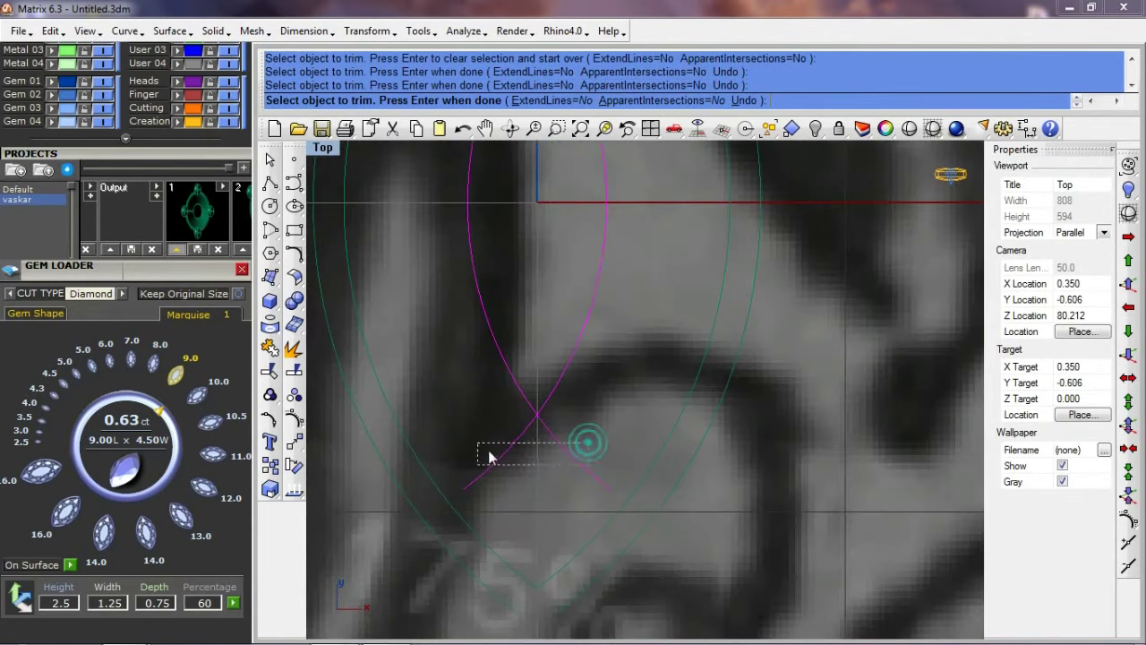
drag(489, 455, 477, 464)
right_drag(611, 450, 591, 399)
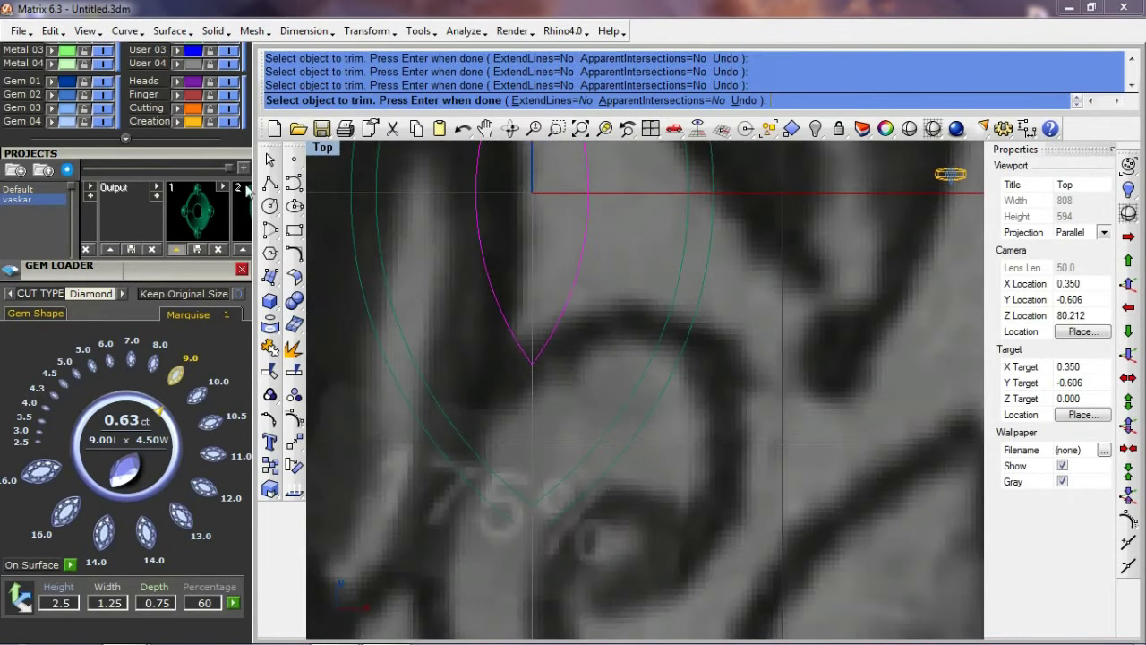
key(Return)
Step: Delete the outer offset curve and extend the remaining curve's lower and upper ends
click(461, 479)
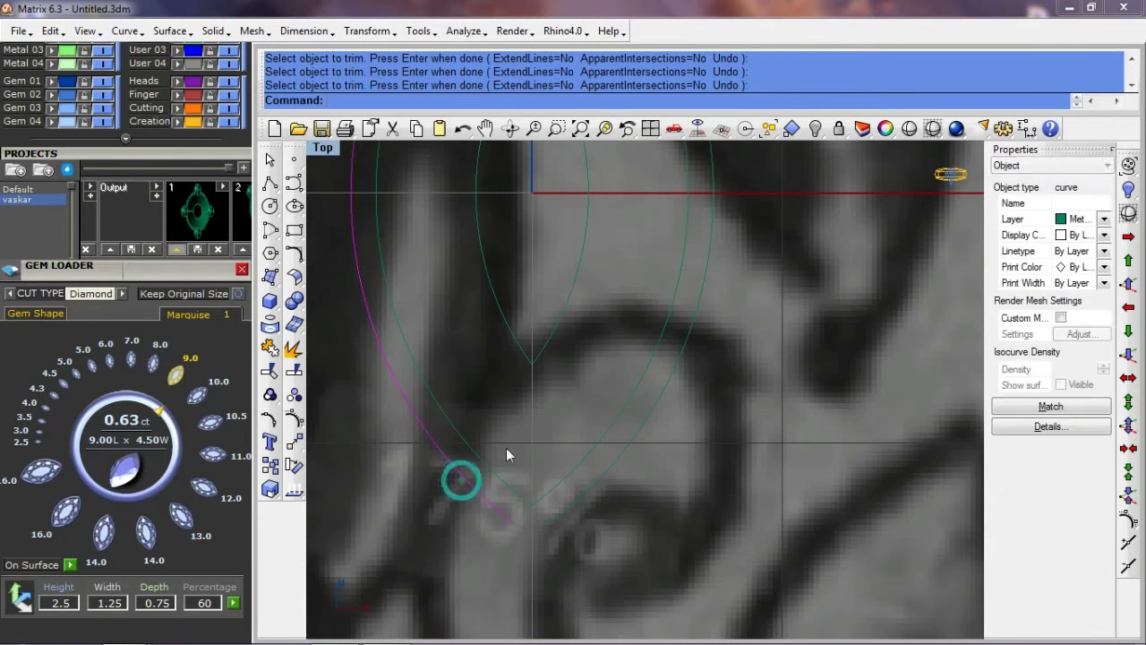
key(Delete)
click(296, 252)
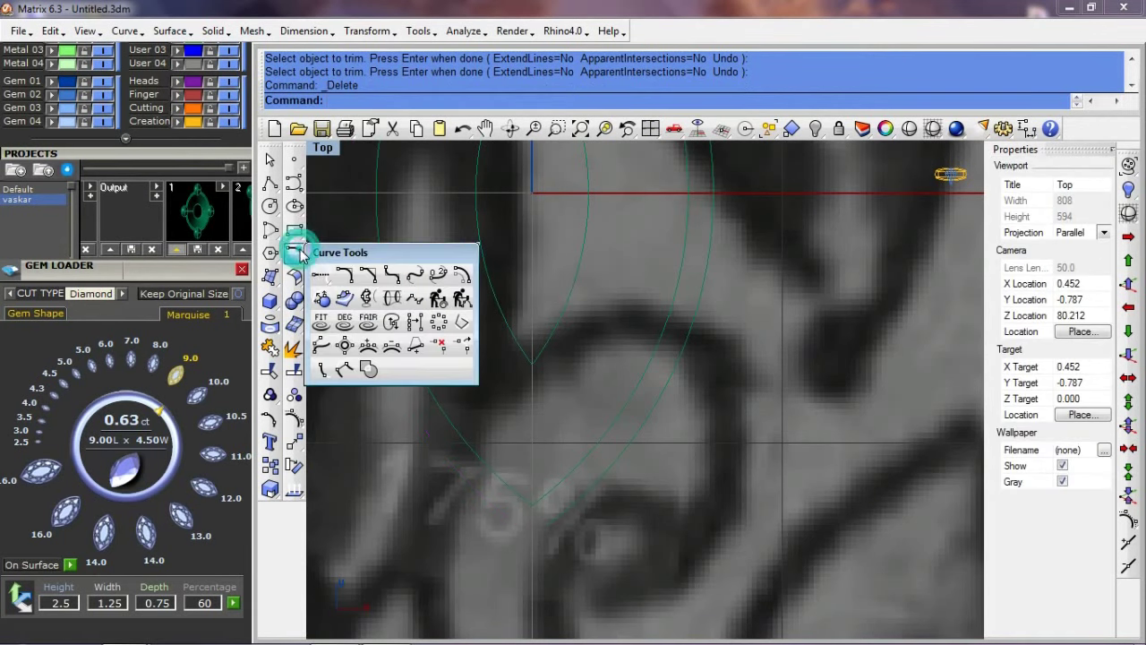
click(320, 276)
key(Return)
click(571, 506)
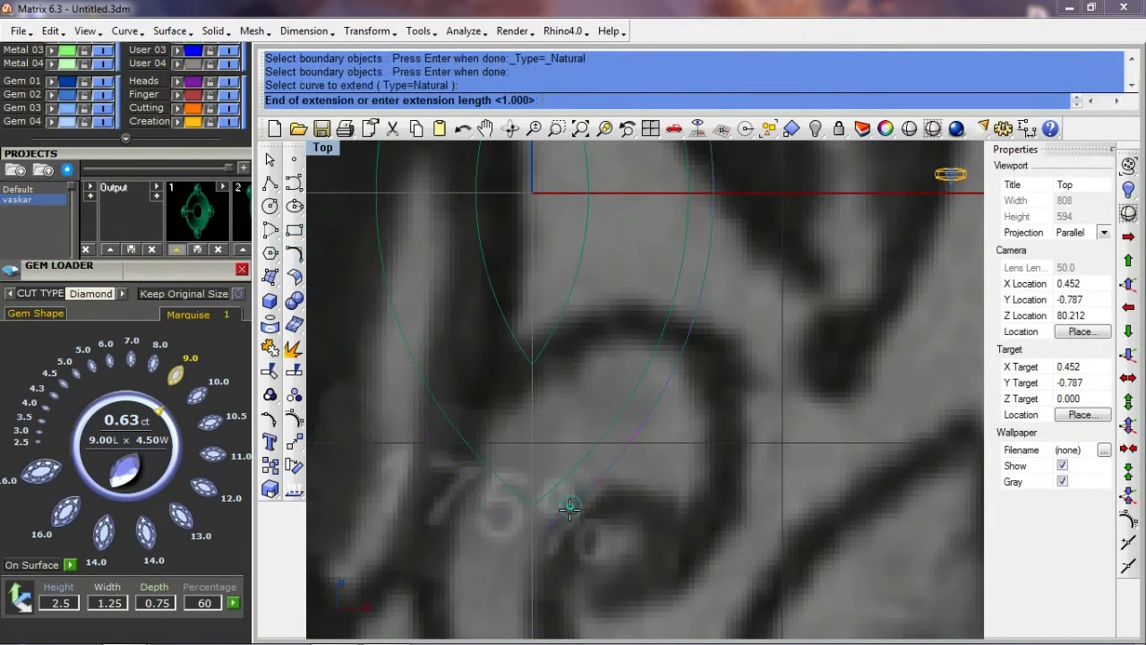
click(468, 584)
right_drag(584, 322, 548, 341)
click(479, 295)
click(478, 285)
right_click(568, 358)
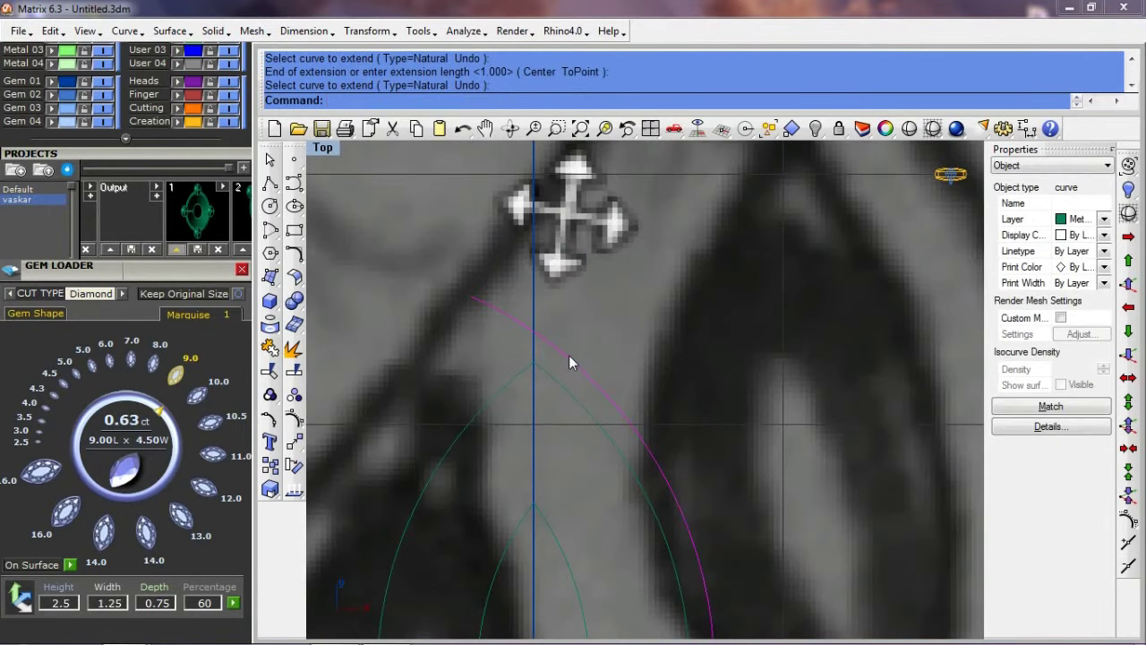
Step: Mirror the extended curve across the origin to the other side
text(mirror)
key(Return)
text(0)
key(Return)
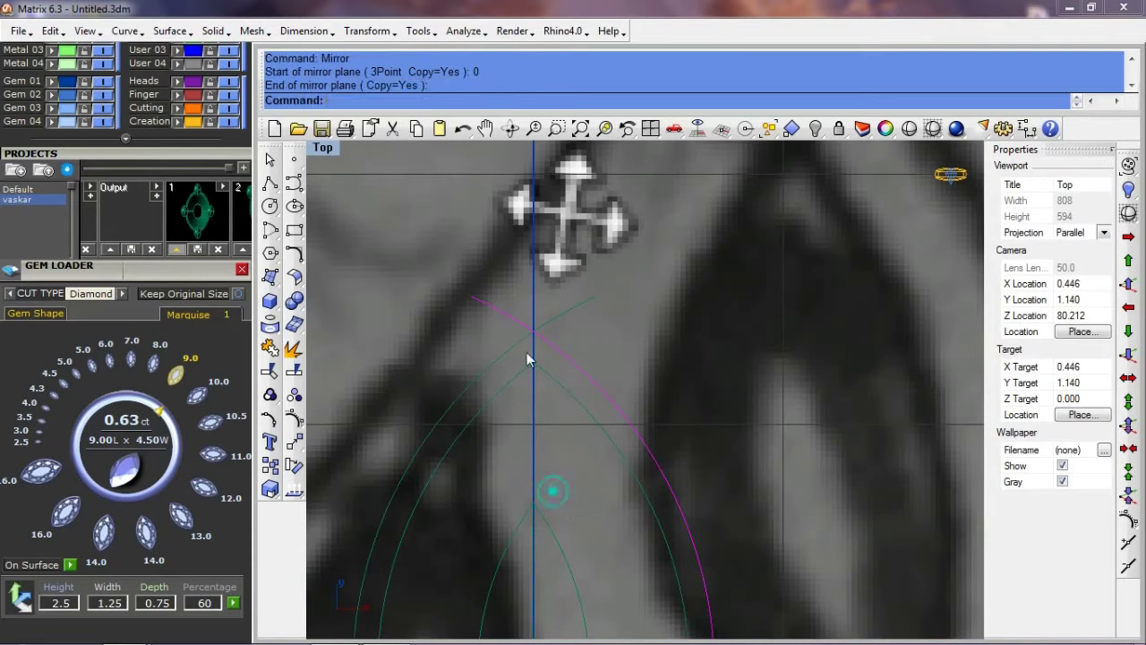
click(531, 333)
Step: Trim off both overhanging tips beyond the apex
text(trim)
key(Return)
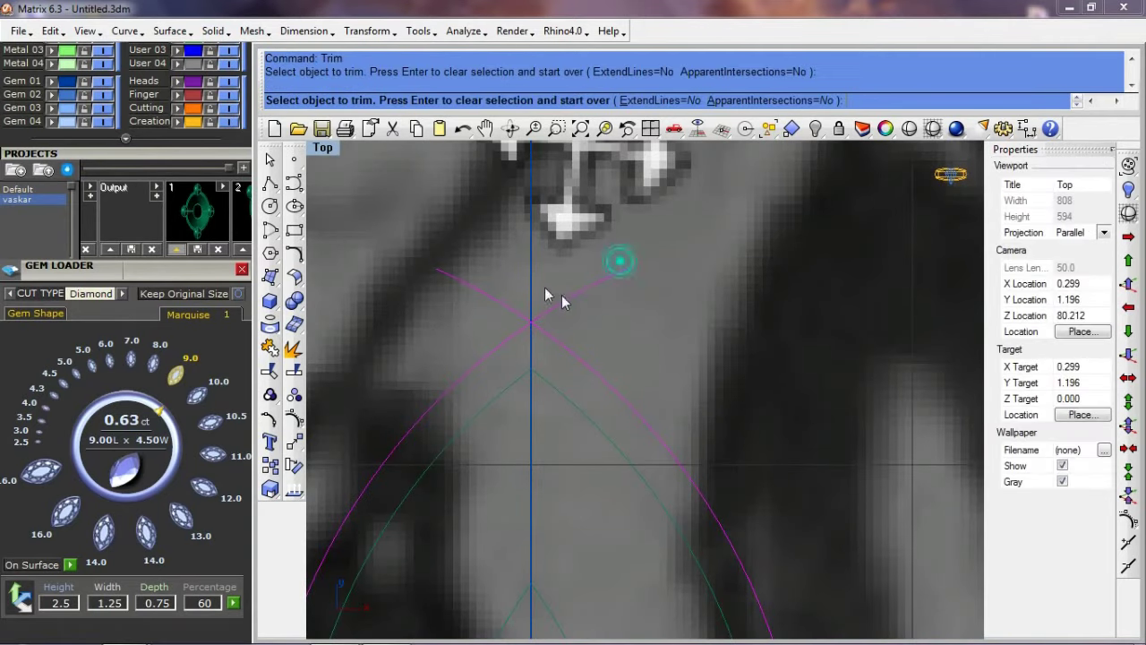
click(562, 303)
click(512, 311)
right_drag(531, 304, 583, 205)
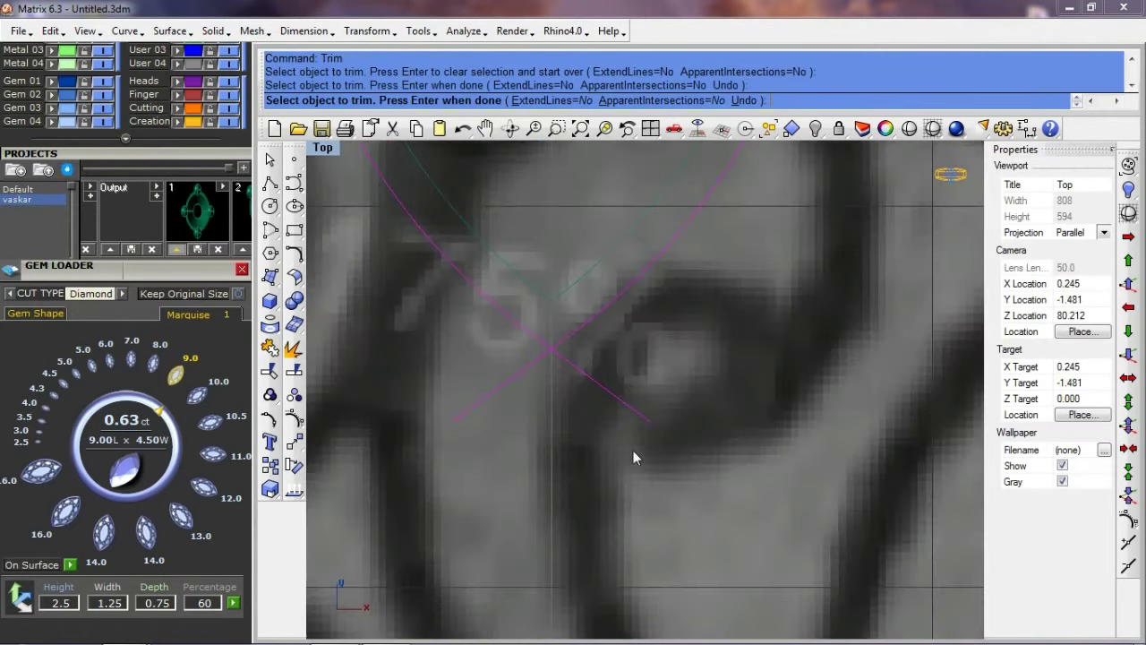
scroll(537, 403, down, 3)
key(Return)
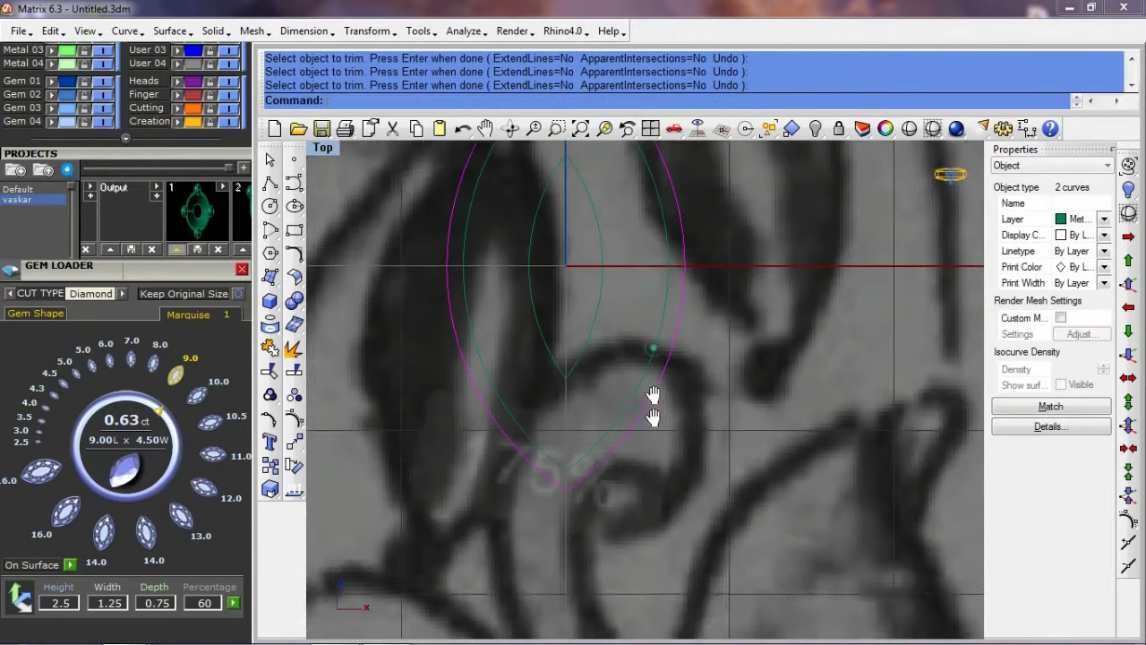
Step: Join the two outline halves into a closed curve and fill it with a Patch surface
click(667, 281)
shift+click(496, 195)
text(d)
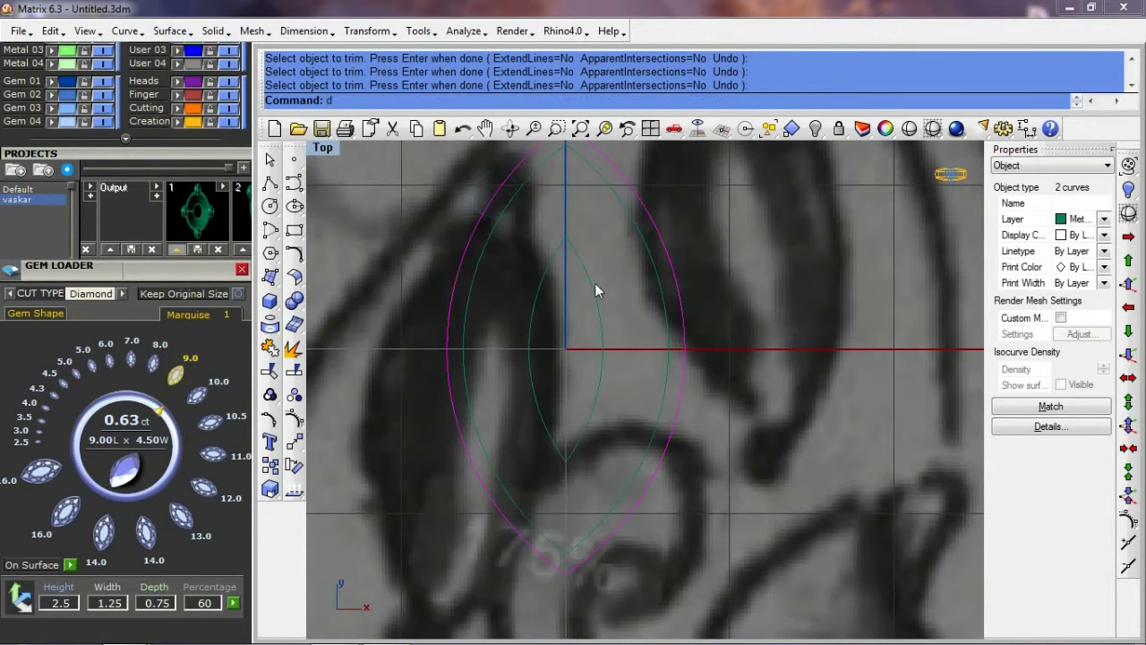
key(Return)
key(ctrl+j)
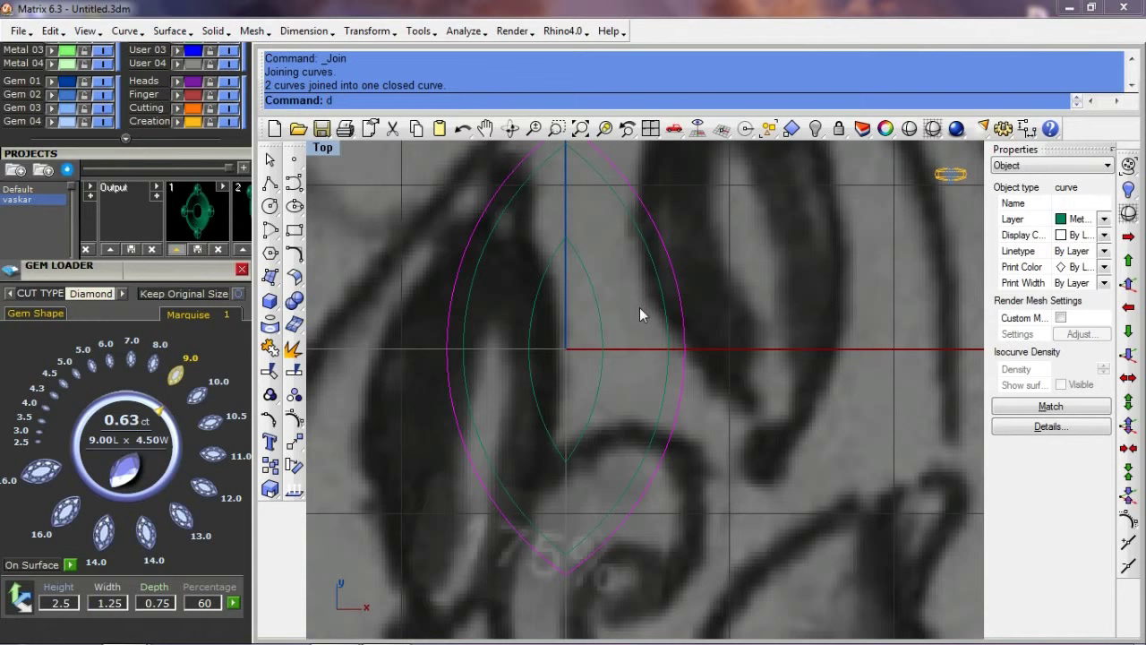
key(Return)
text(pp)
key(Return)
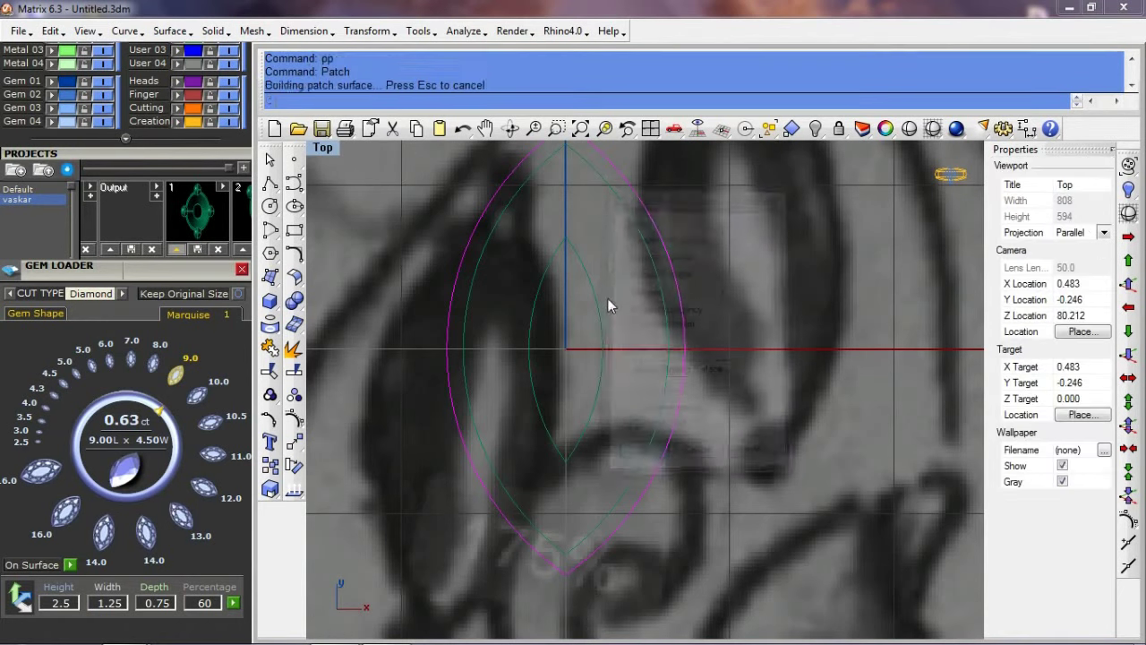
Step: Trim the inner marquise-shaped opening out of the patch surface
text(d)
key(Return)
click(557, 274)
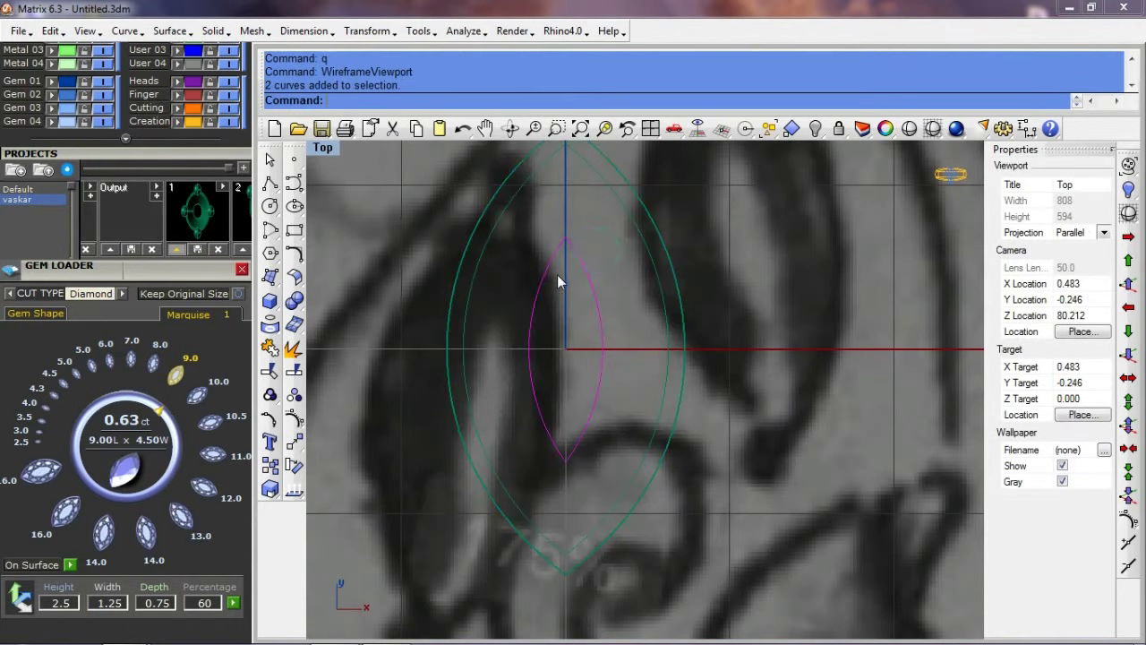
key(d)
key(Return)
text(trim)
key(Return)
click(573, 288)
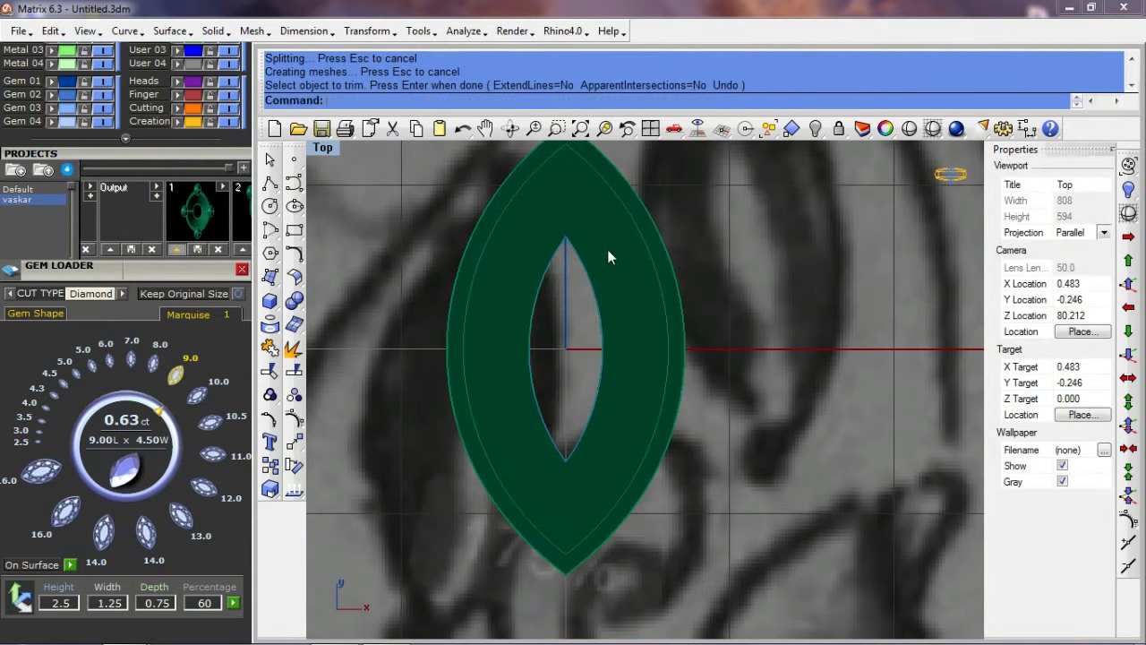
key(Return)
key(ctrl+F4)
Step: Extrude the frame surface -0.6 into a solid and delete the original flat surface
mouse_move(668, 343)
right_down()
mouse_move(602, 488)
mouse_move(588, 415)
right_up()
text(d)
key(Return)
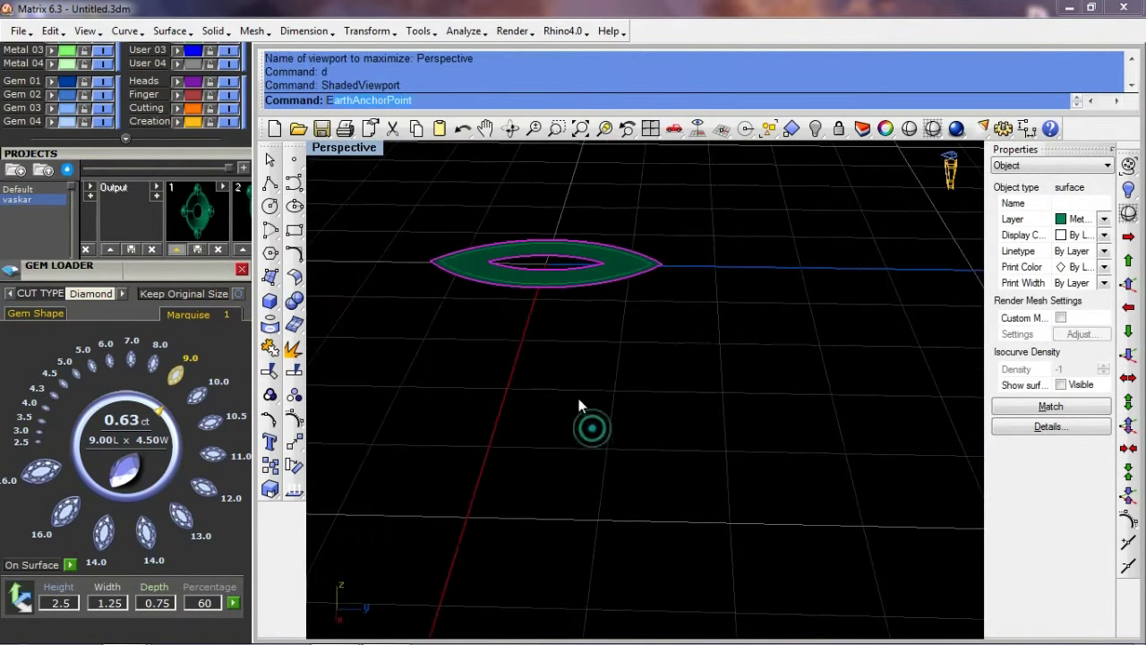
text(es)
key(Return)
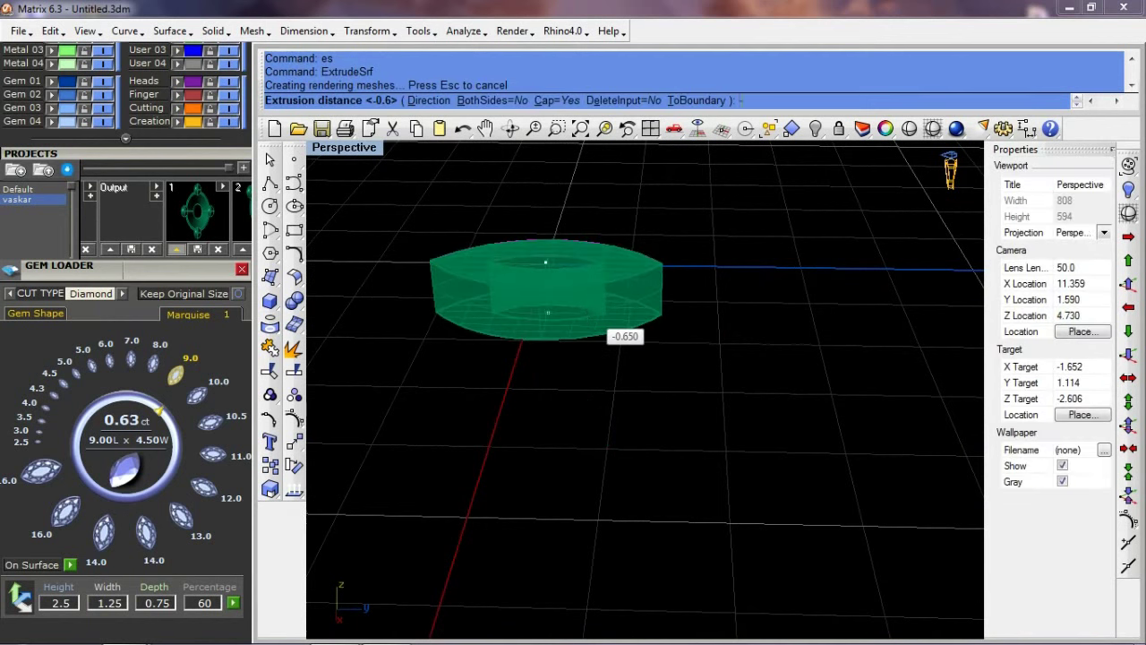
text(-.6)
key(Return)
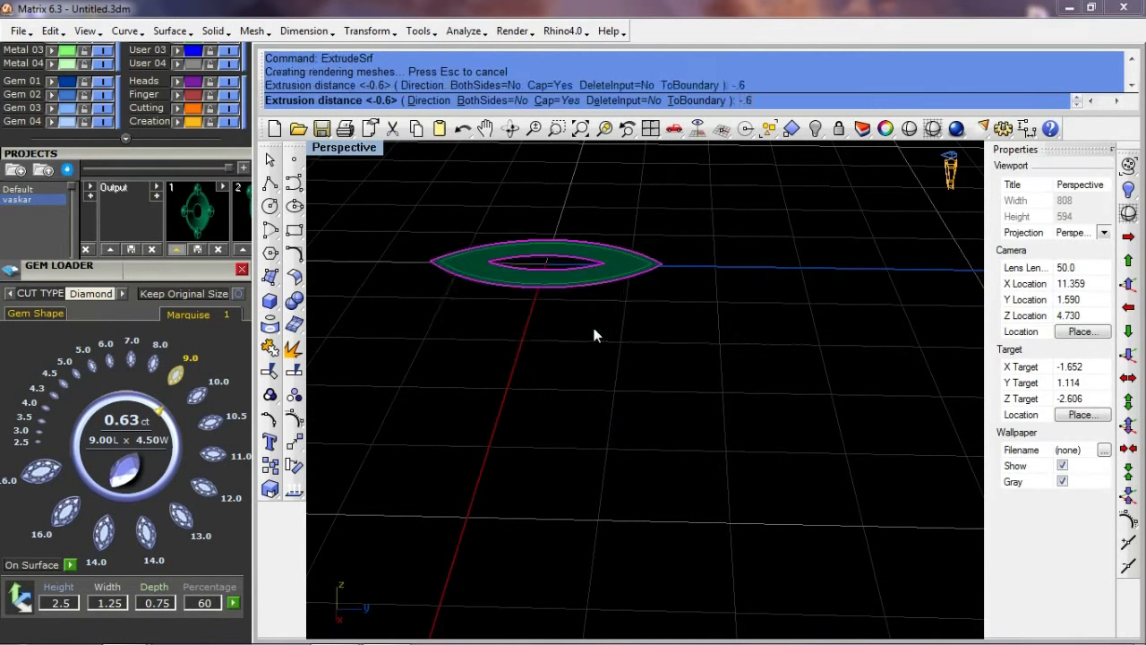
key(Delete)
Step: Try a 0.3 chamfer on the inner opening edge, then undo it
mouse_move(609, 350)
right_down()
mouse_move(670, 430)
mouse_move(515, 306)
right_up()
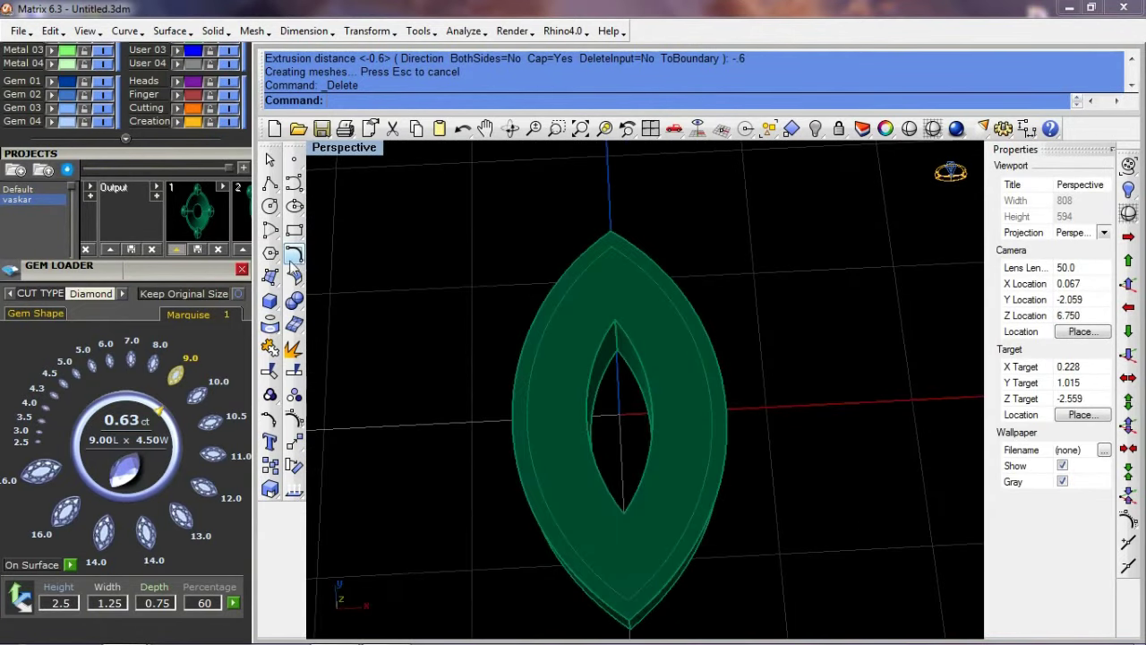
click(295, 304)
click(348, 367)
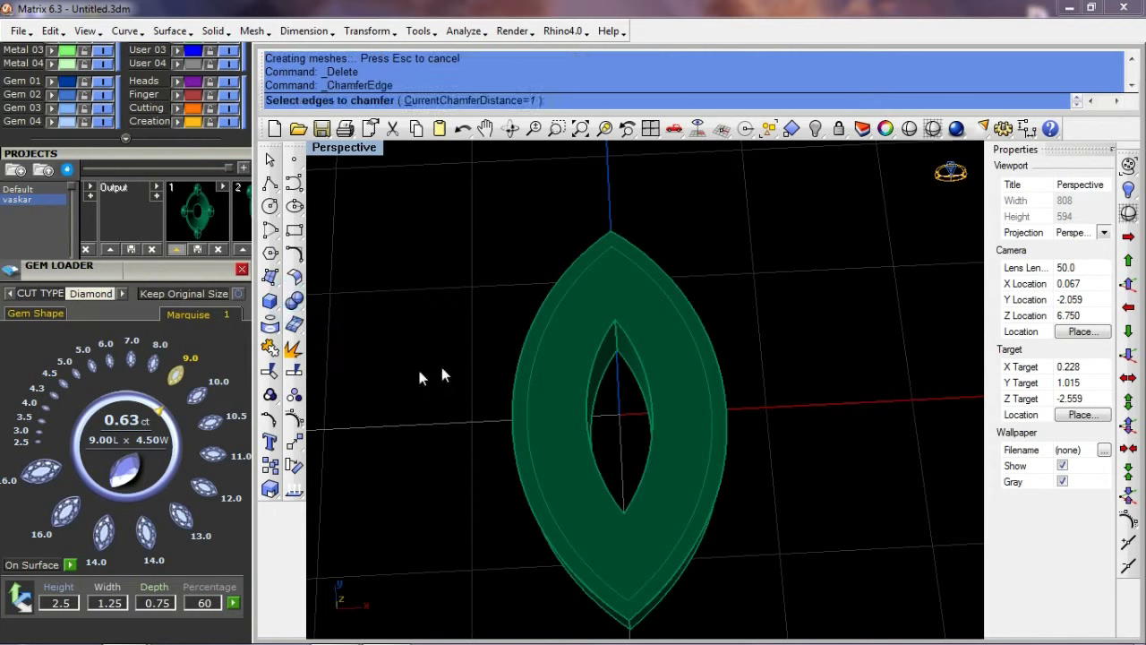
text(.3)
key(Return)
click(599, 342)
key(Return)
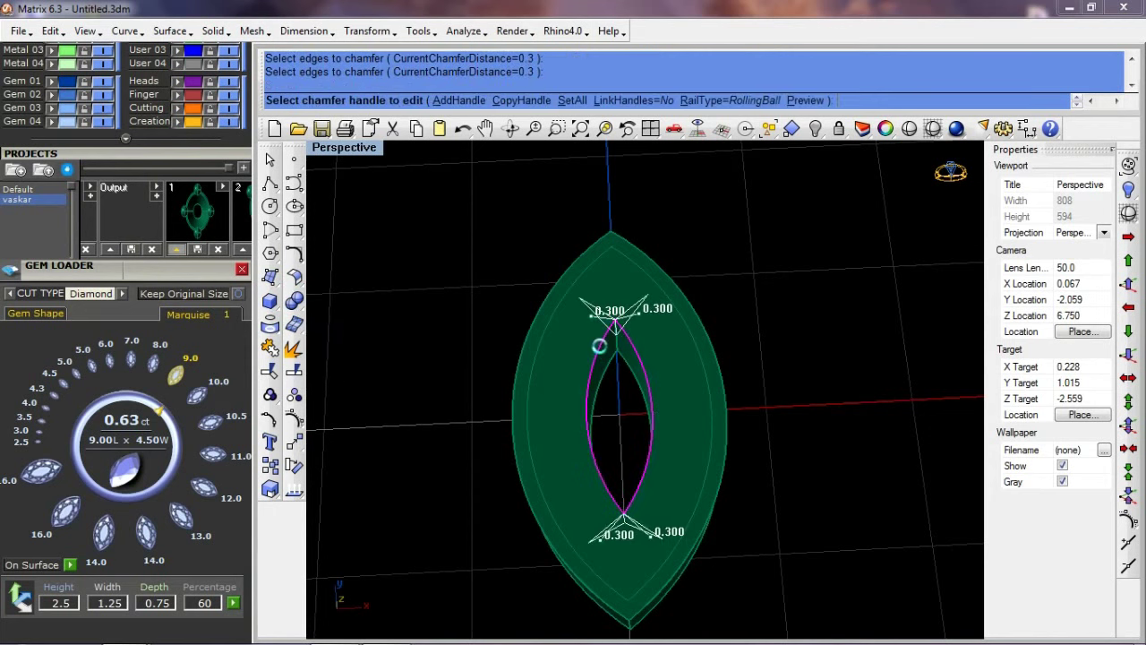
key(Return)
key(ctrl+z)
Step: Chamfer the inner opening edge at 0.35
key(Return)
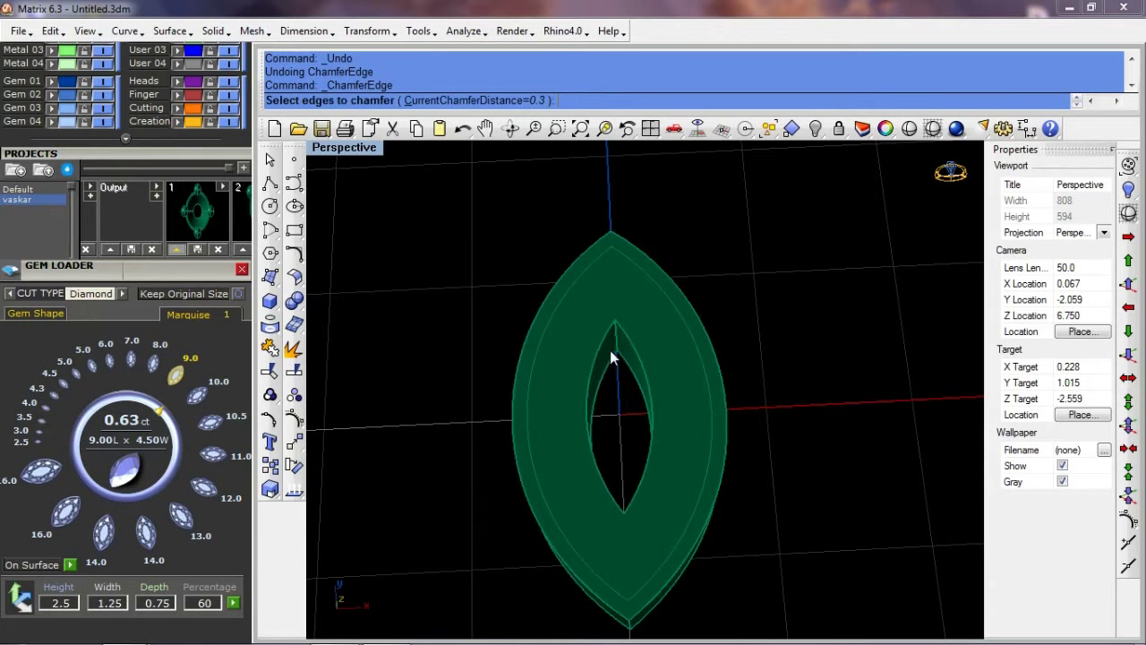
text(.35)
key(Return)
click(603, 341)
key(Return)
key(Return)
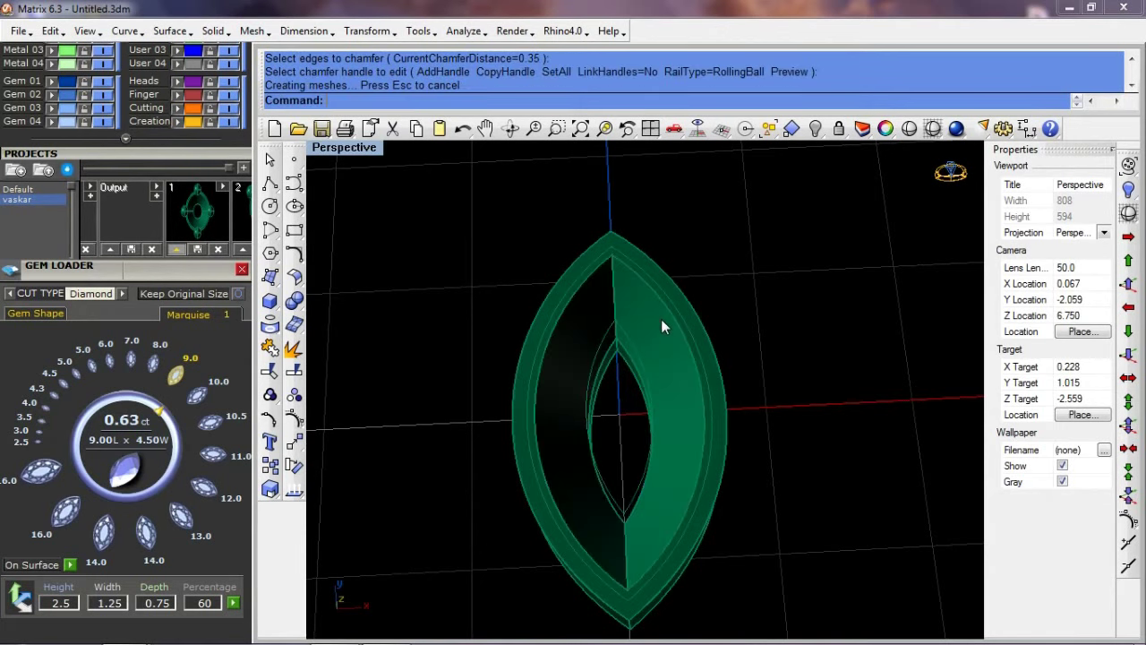
key(ctrl+F1)
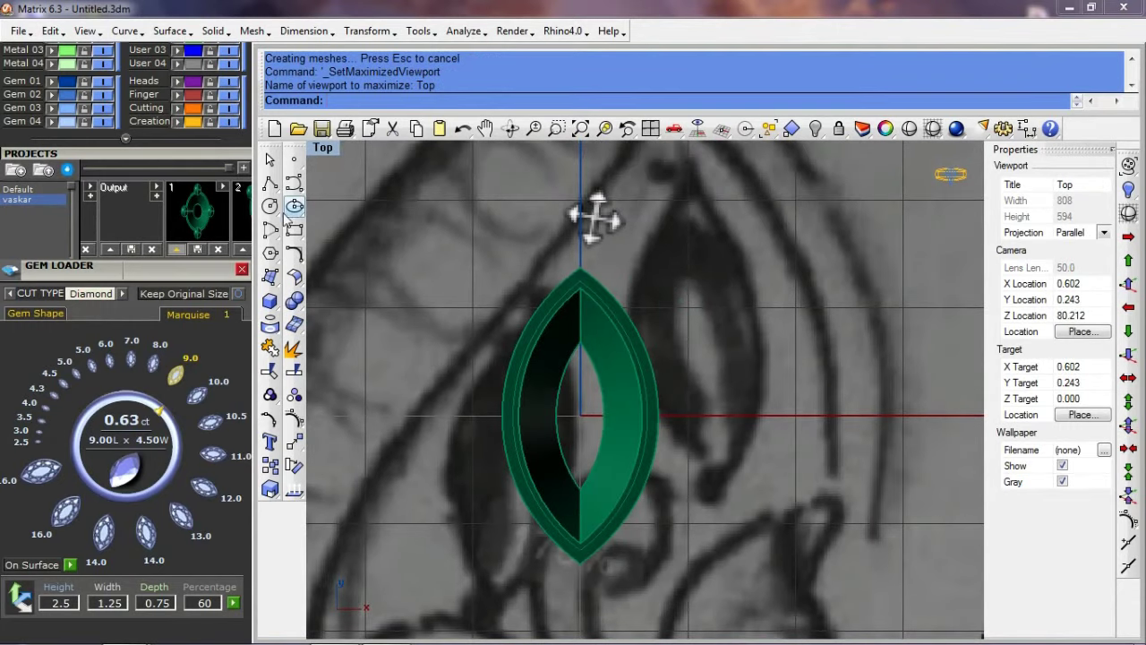
Step: Draw a 0.5-radius circle centred on the bezel's top tip, redoing an oversized first attempt
click(271, 208)
click(592, 262)
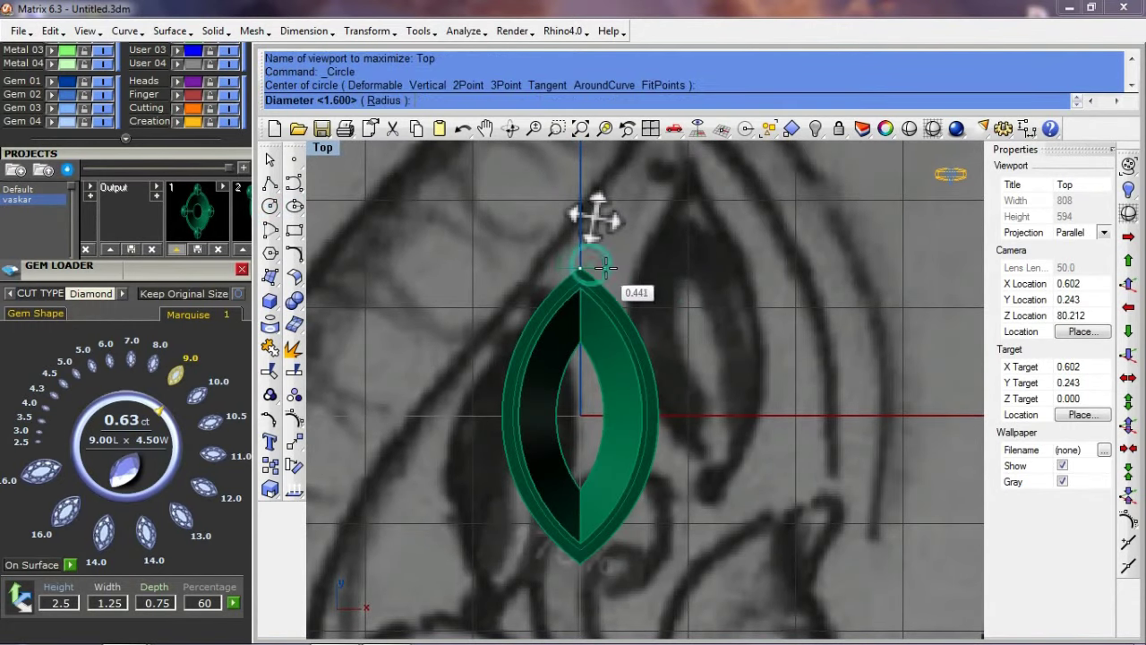
click(614, 272)
scroll(609, 263, up, 2)
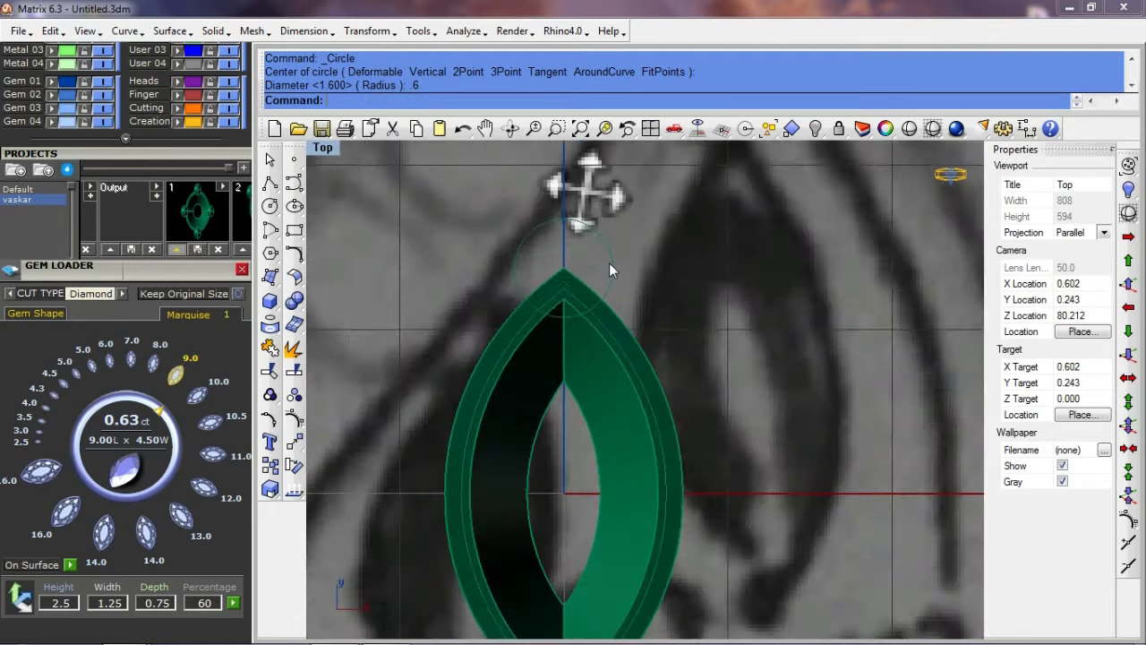
key(ctrl+z)
key(Return)
click(570, 265)
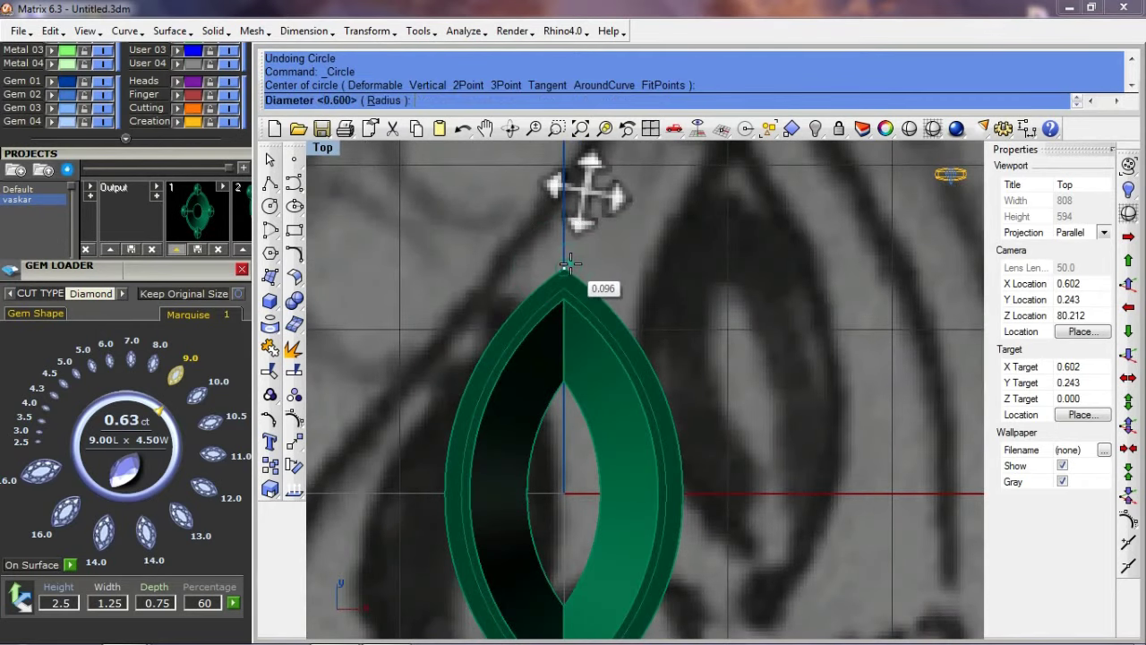
text(.5)
key(Return)
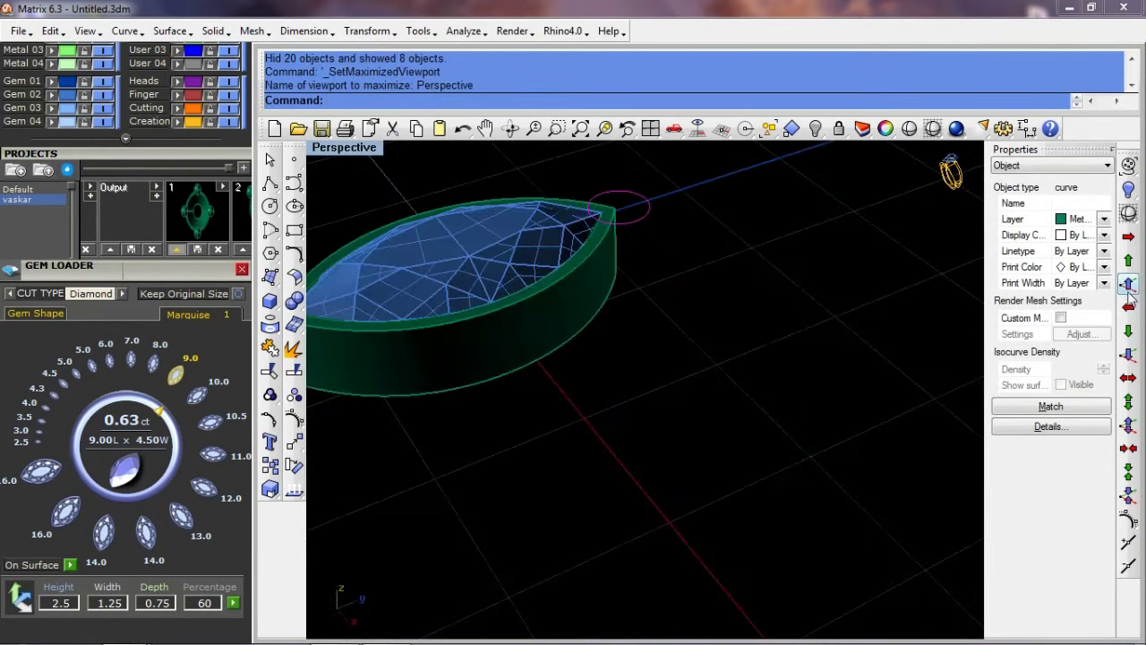
Step: Raise the circle 1 unit and fill it with a Patch surface
click(1129, 283)
mouse_move(725, 235)
right_down()
mouse_move(699, 338)
mouse_move(650, 277)
mouse_move(622, 302)
mouse_move(639, 331)
right_up()
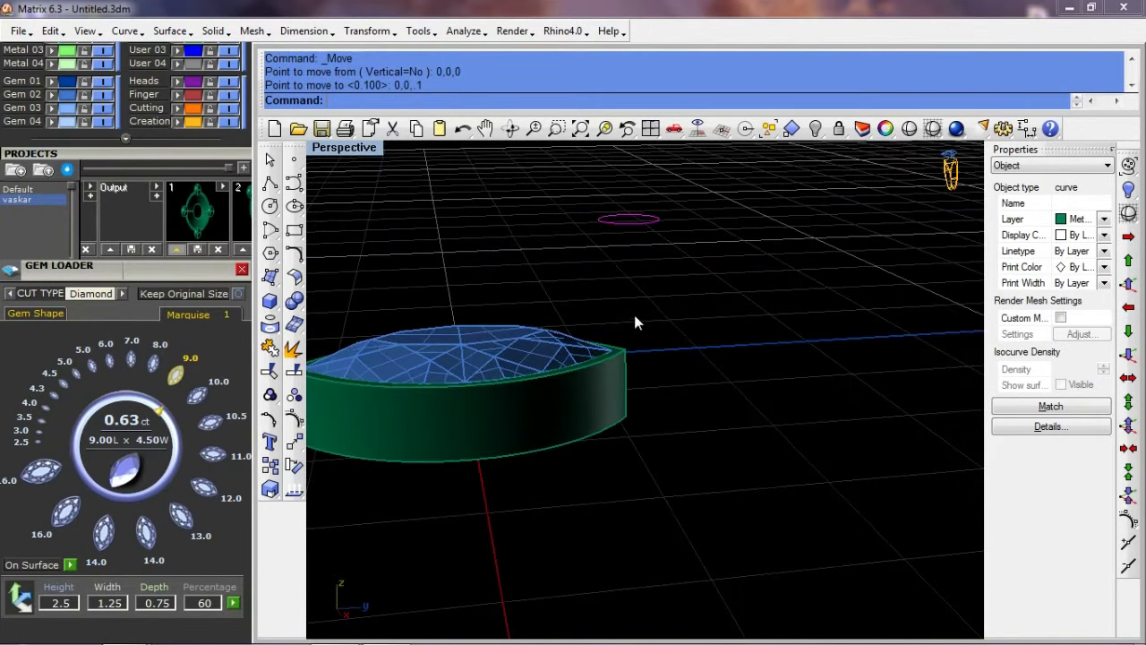
text(Patch)
key(Return)
key(Return)
scroll(630, 260, up, 3)
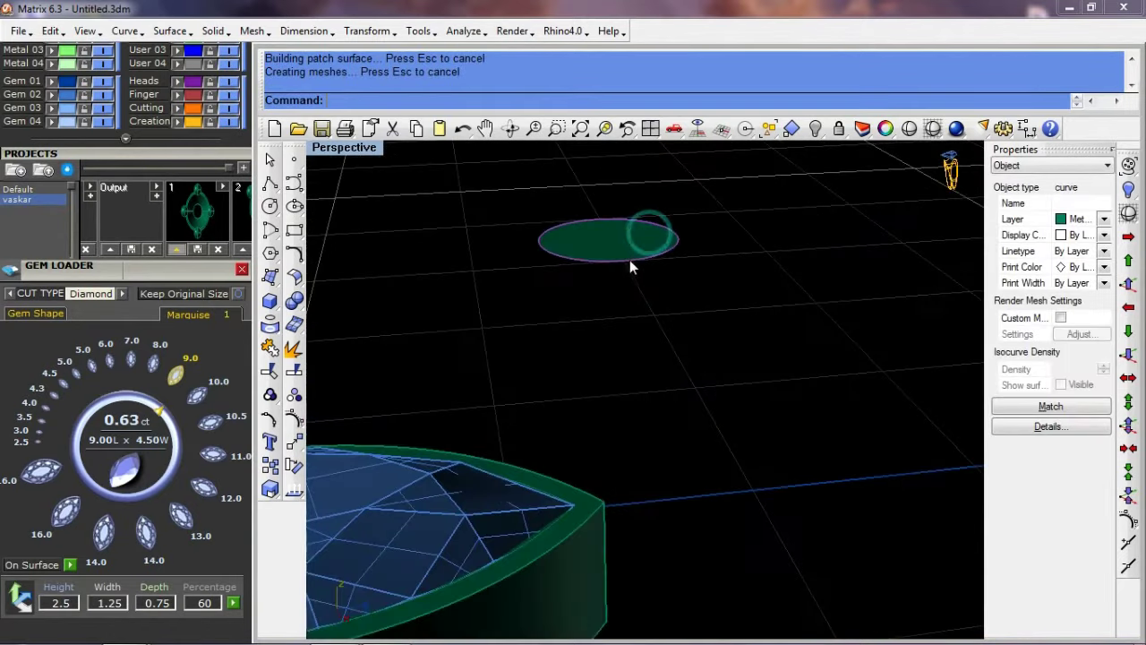
right_drag(627, 347, 619, 335)
text(es)
key(Return)
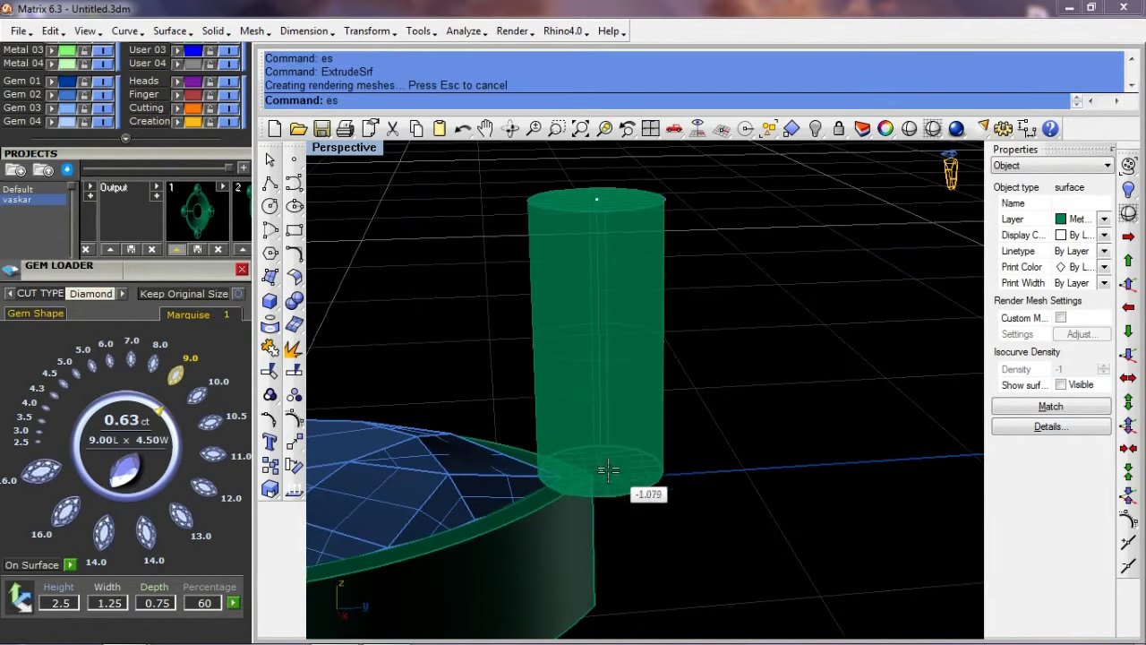
Step: Extrude the disc into a cylinder and delete the leftover flat disc
scroll(609, 457, up, 2)
click(618, 518)
click(581, 376)
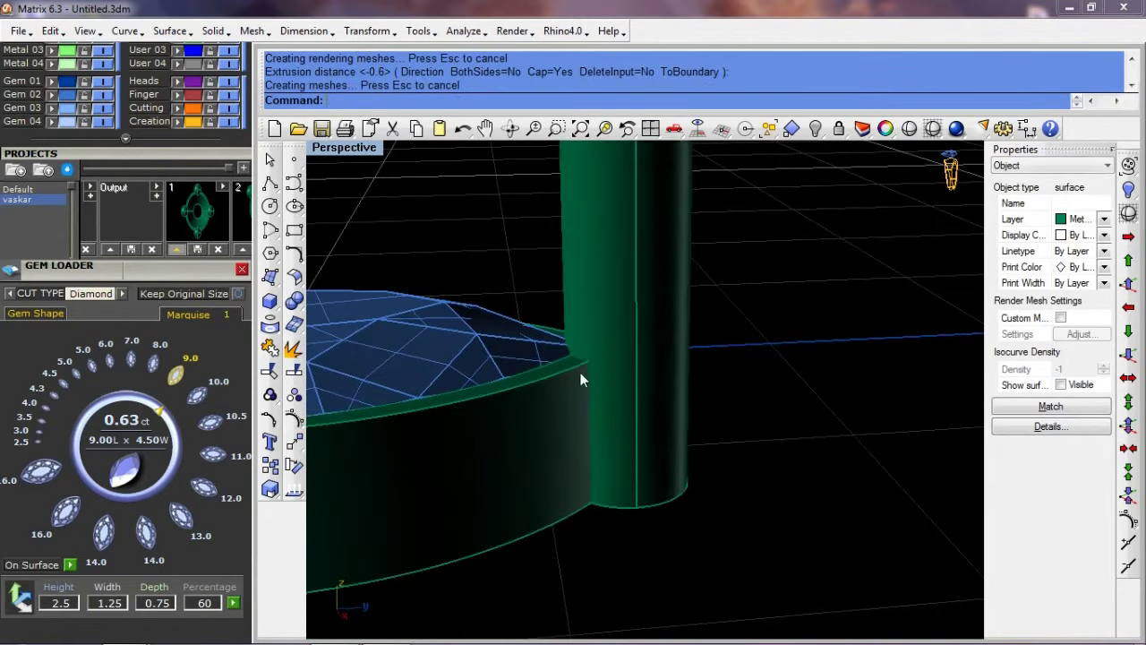
key(Delete)
scroll(677, 342, down, 3)
key(ctrl+F1)
scroll(609, 305, up, 1)
scroll(522, 277, up, 2)
key(ctrl+F4)
click(294, 301)
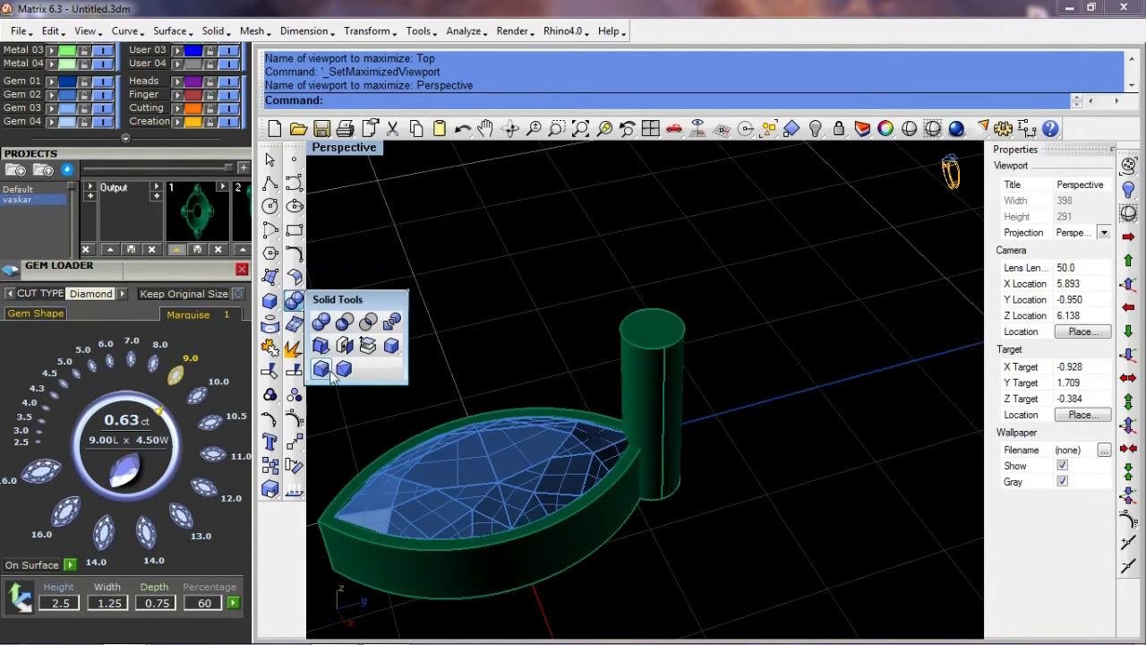
Step: Round the cylinder post's top edge with a 0.2 fillet
click(321, 369)
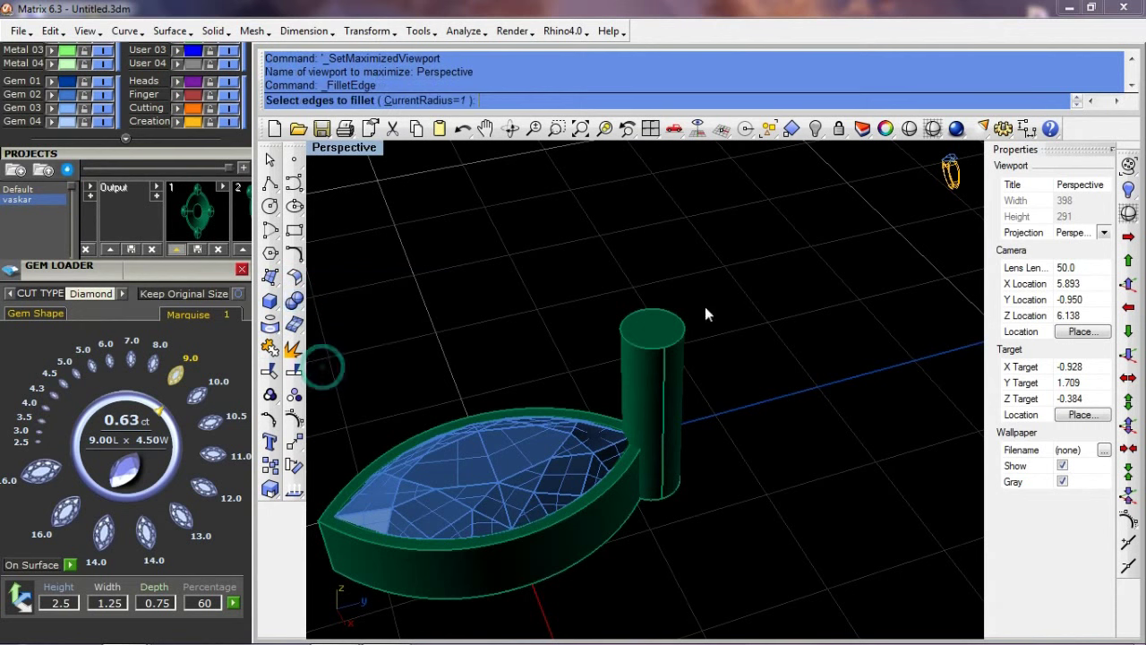
text(.2)
key(Return)
click(643, 310)
key(Return)
Step: Mirror a copy of the cylinder to the bezel's opposite tip and select the new right post
key(Return)
click(664, 346)
key(ctrl+F1)
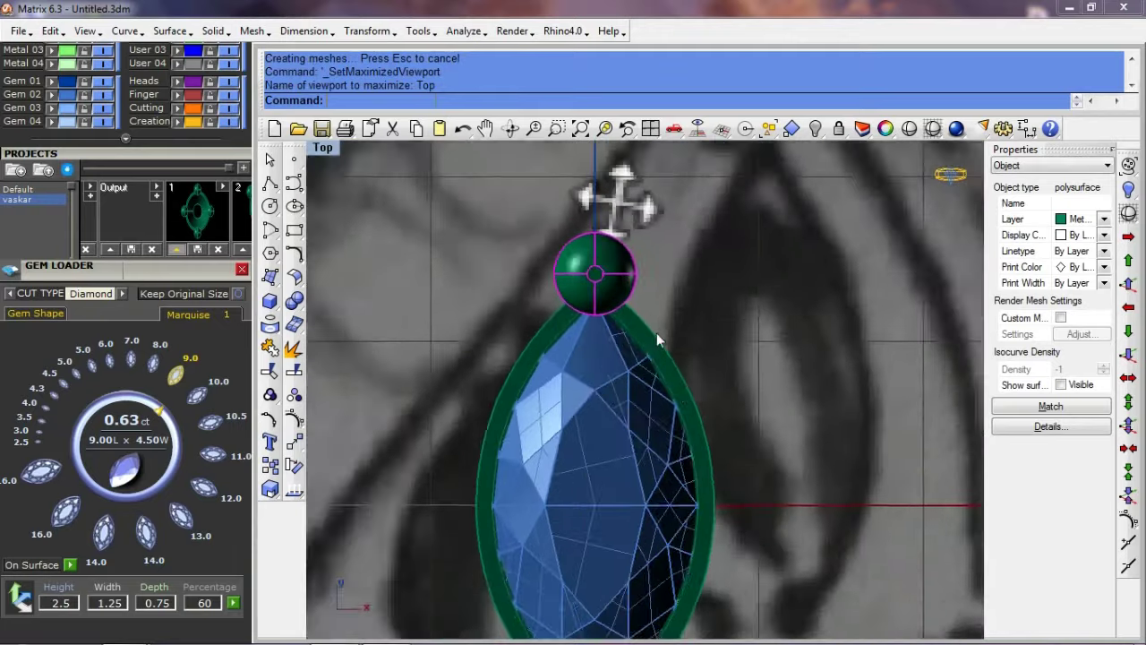
scroll(676, 318, down, 2)
text(mirror)
key(Return)
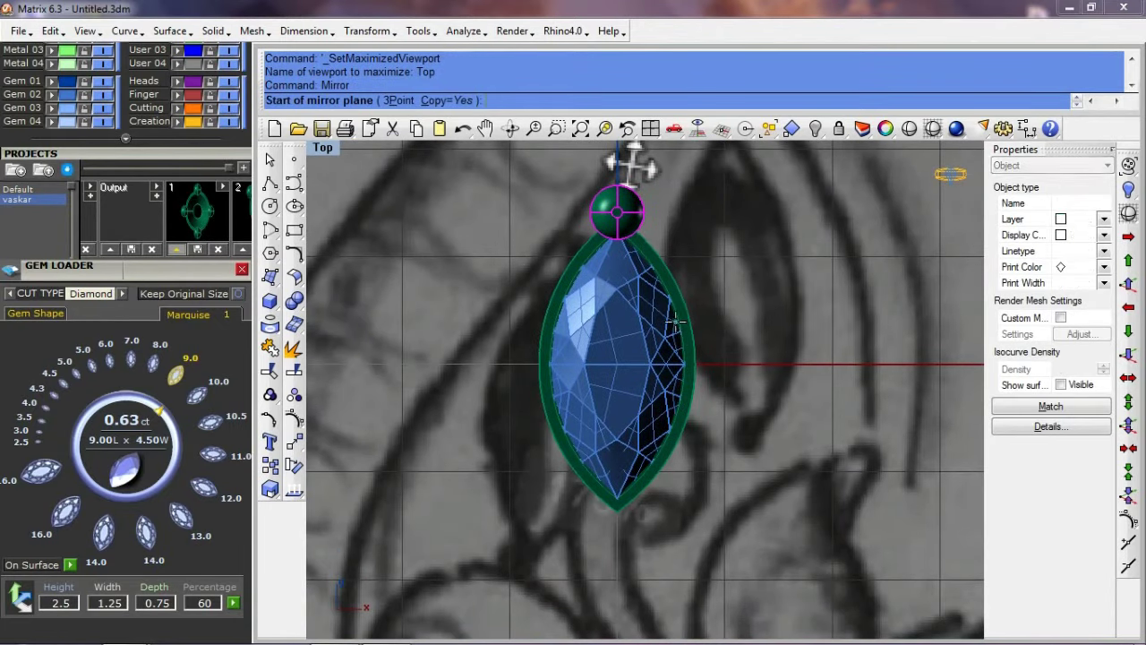
text(0)
key(Return)
click(808, 330)
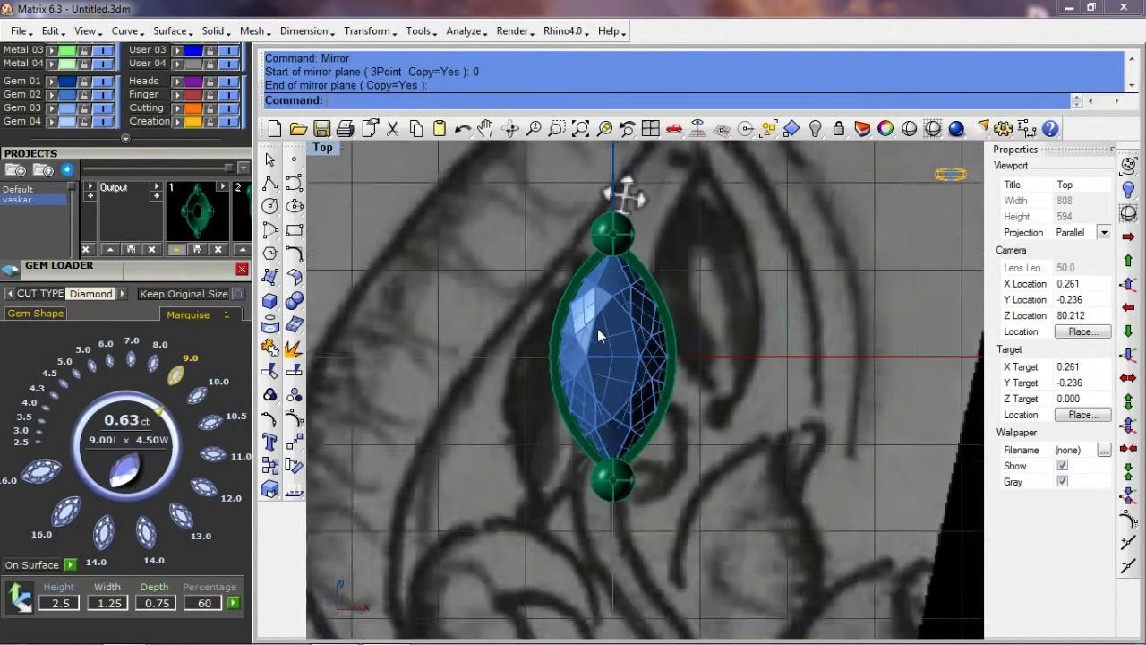
key(ctrl+F4)
click(666, 322)
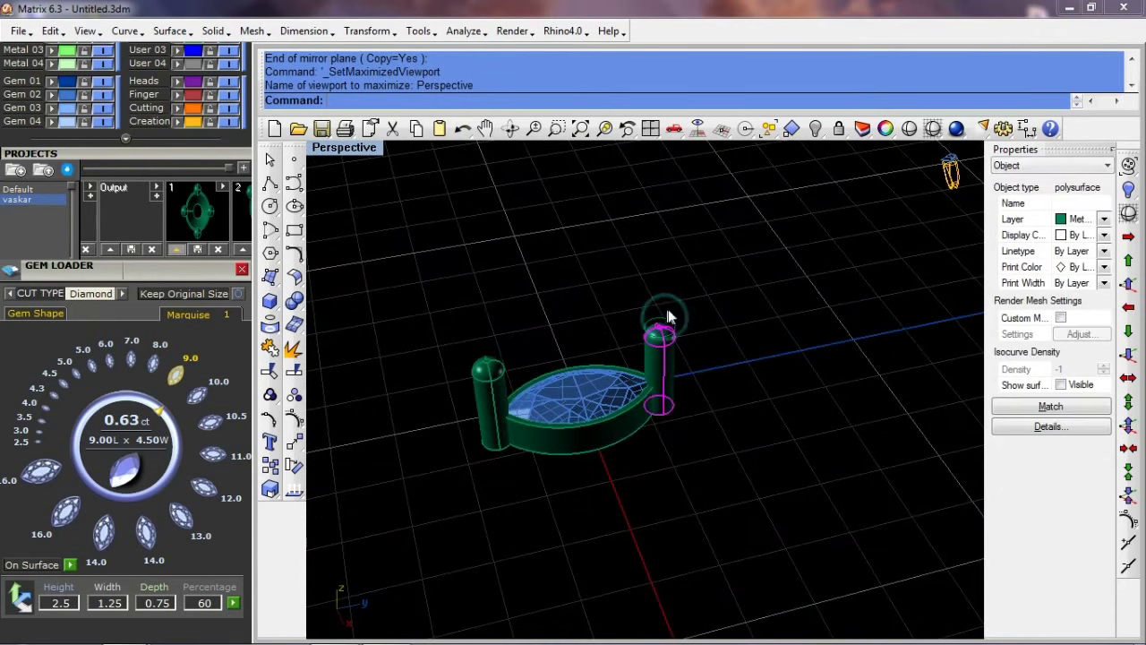
Step: Delete the stray curve, group all objects, and shade the maximized Top view
key(Delete)
scroll(502, 283, down, 5)
key(ctrl+a)
key(ctrl+F1)
key(ctrl+g)
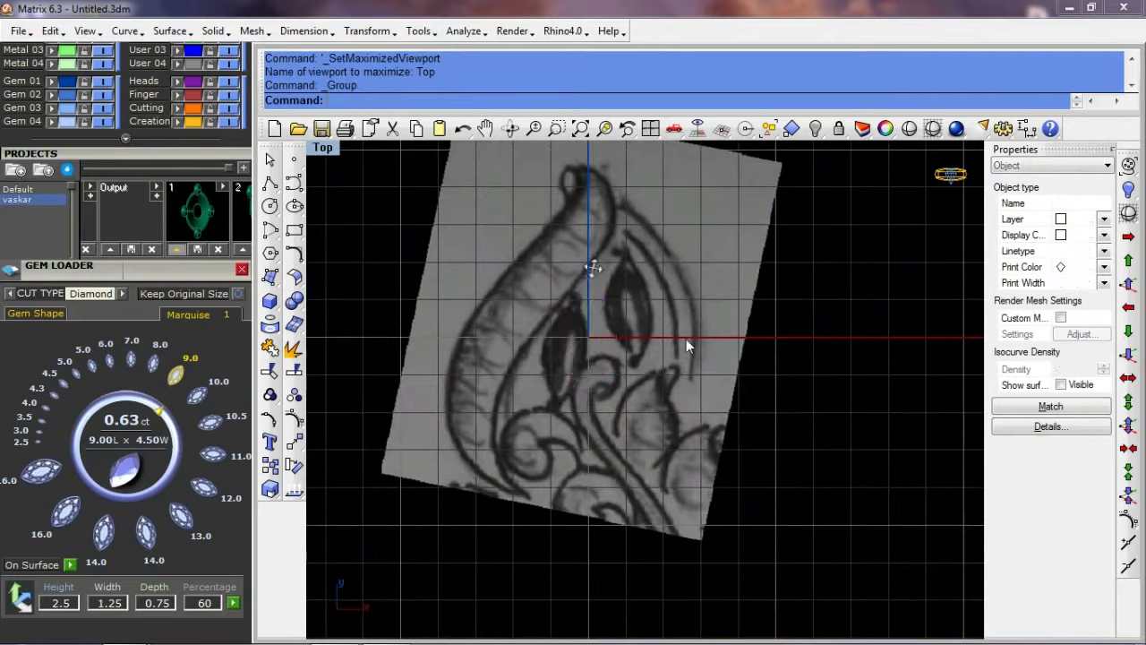
scroll(686, 338, down, 2)
text(d)
key(Return)
Step: Swap hidden objects so the grouped gem shows together with the pendant sketch
scroll(636, 308, down, 2)
key(ctrl+h)
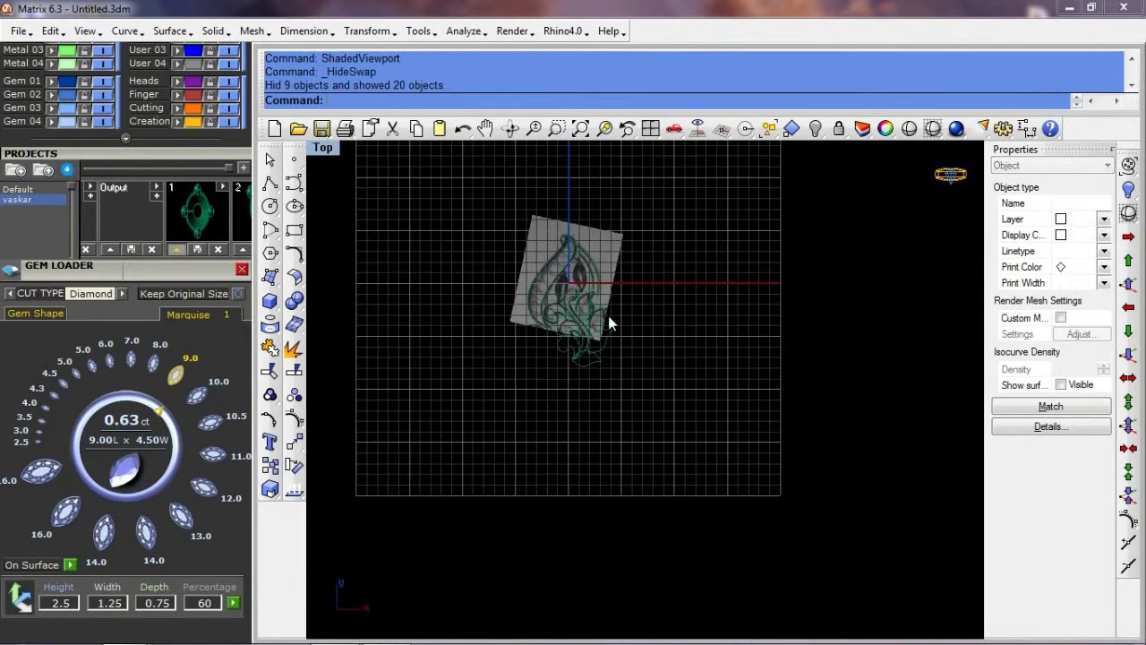
key(ctrl+h)
scroll(568, 284, up, 5)
key(Escape)
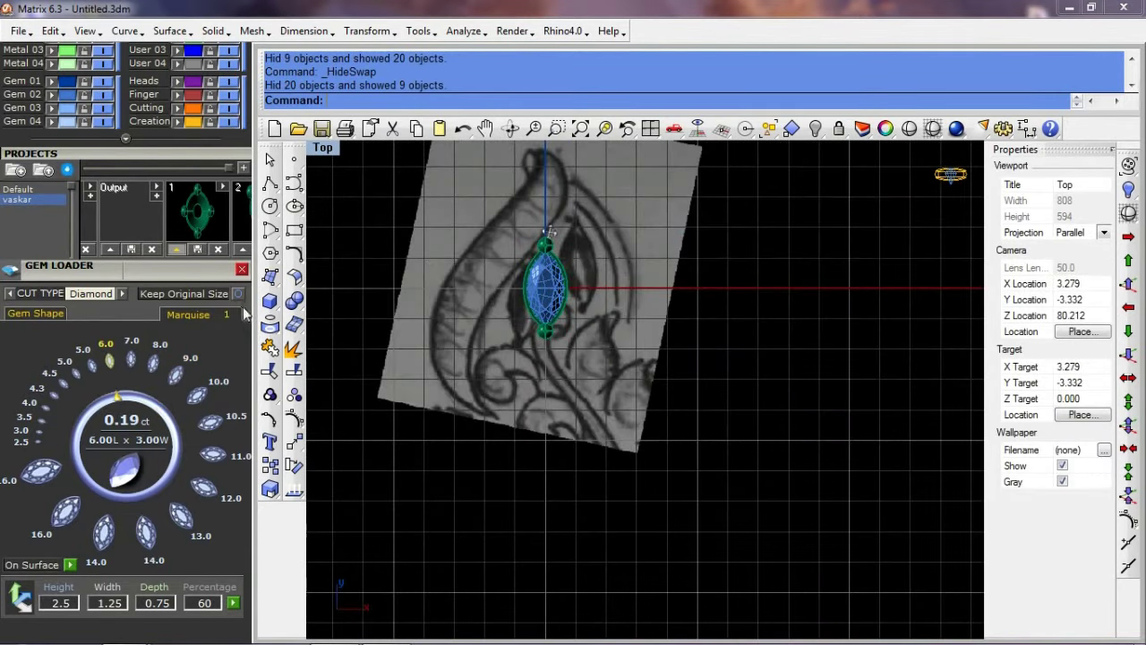
Step: Import the objects from job bag 8 and move them into place
click(243, 169)
click(685, 189)
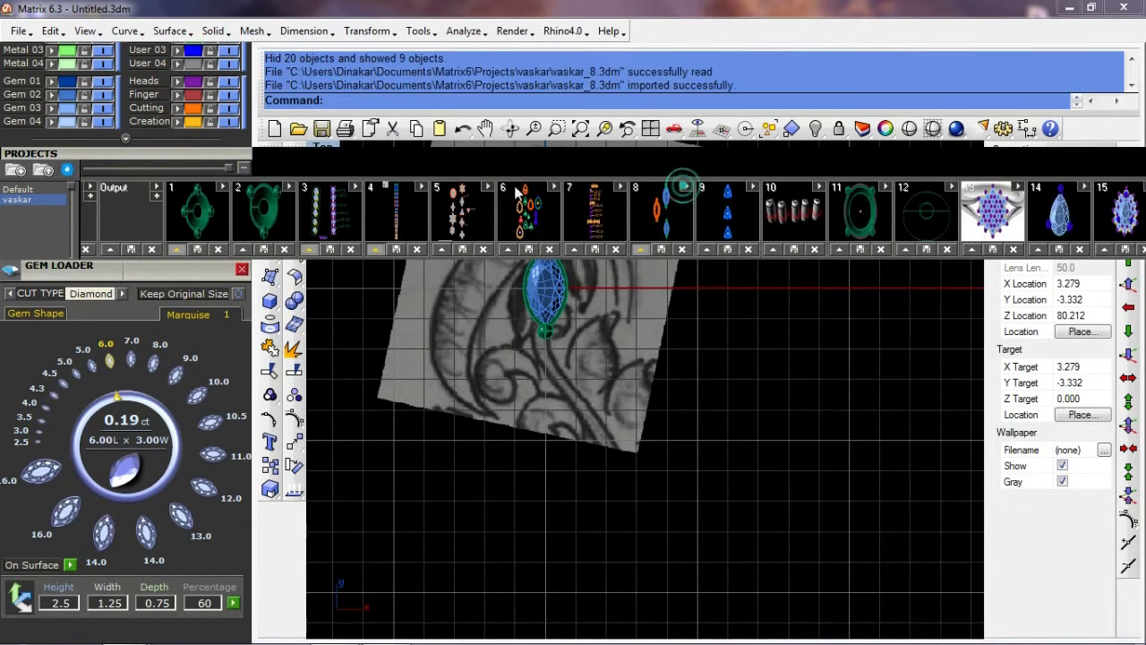
click(243, 169)
scroll(475, 280, down, 3)
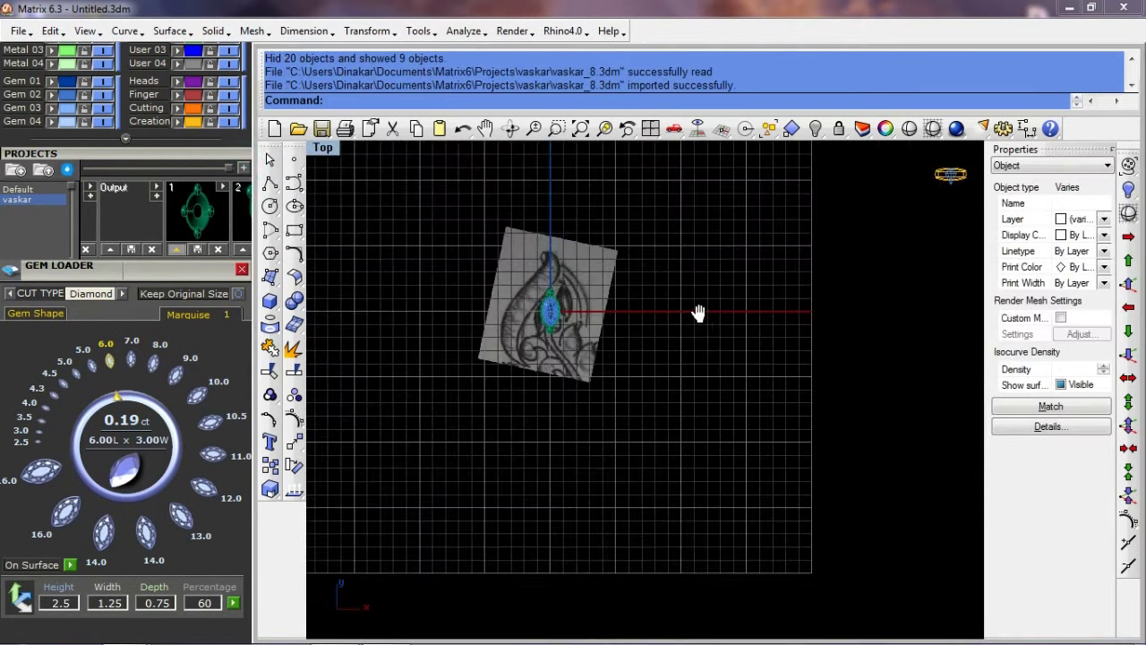
scroll(506, 309, down, 2)
text(s)
key(Return)
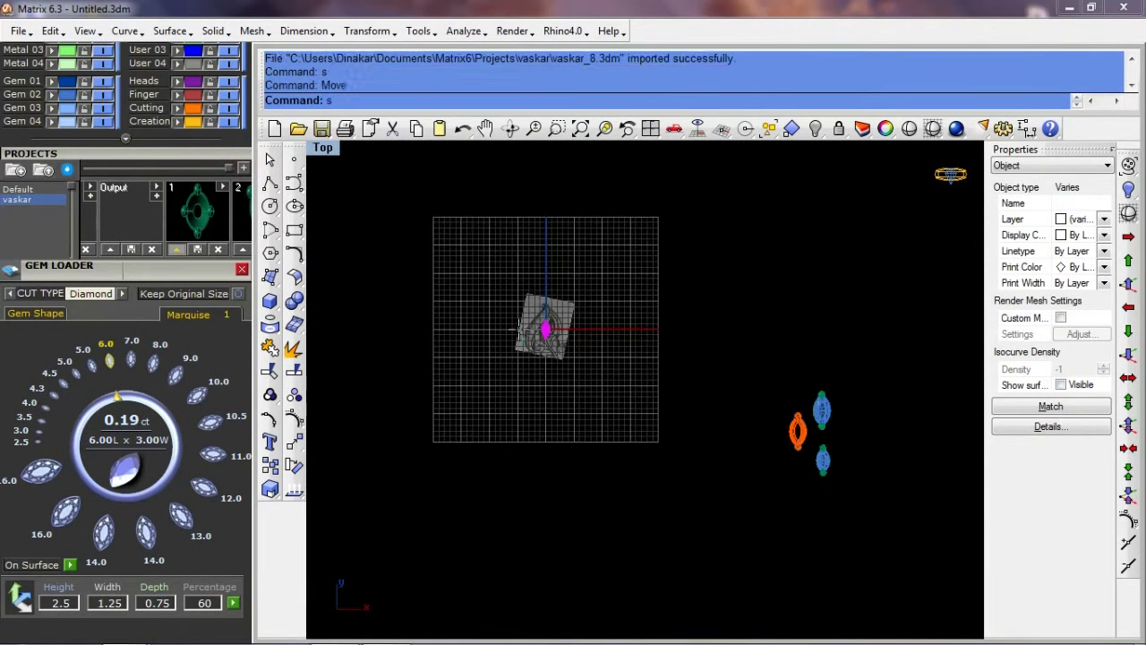
click(812, 426)
Step: Copy the imported objects alongside and select the copied gem objects
key(Escape)
text(c)
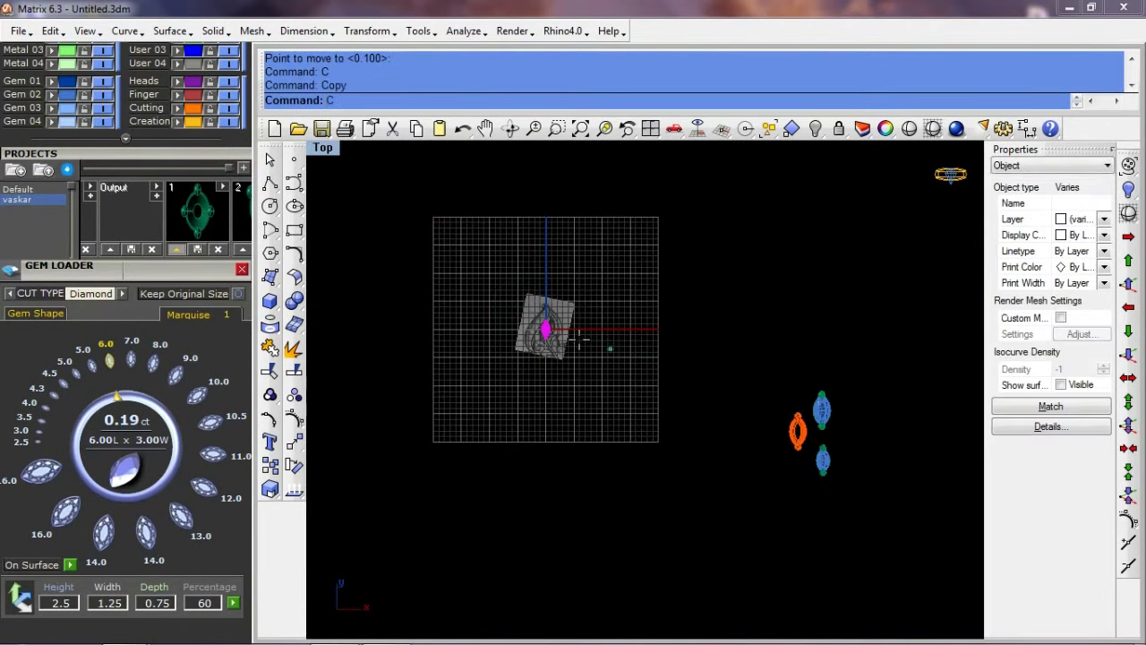
key(Return)
click(833, 431)
click(860, 437)
key(Return)
scroll(881, 417, up, 3)
drag(881, 417, 743, 546)
scroll(740, 458, down, 2)
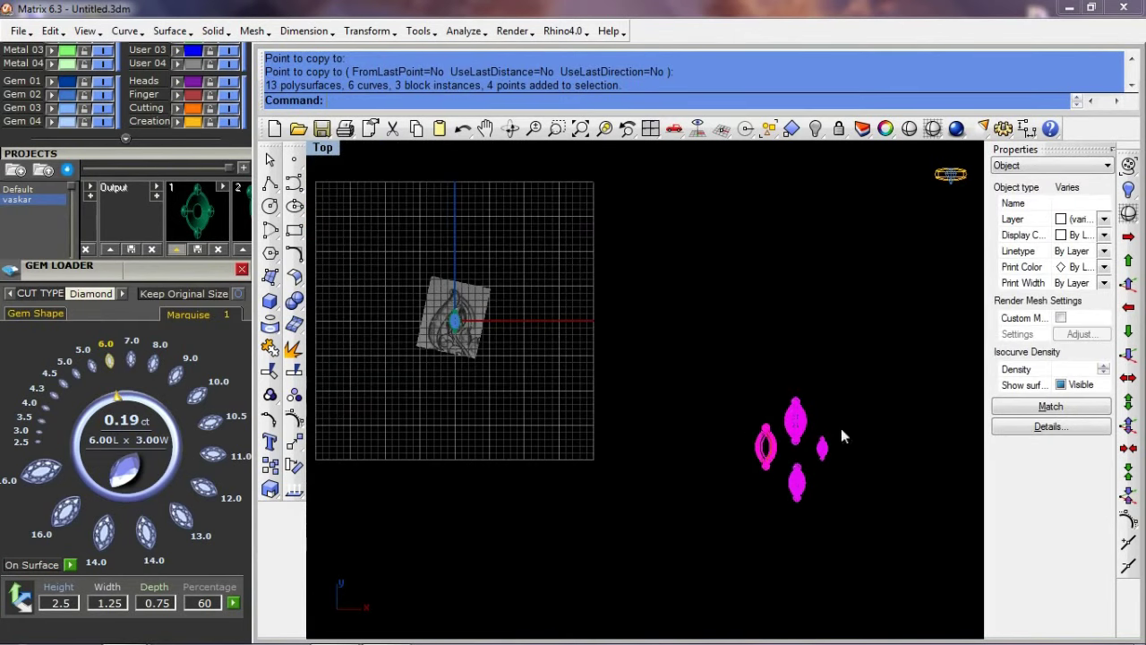
Step: Delete job bag 8 from the project, remove the gem copies, and select the marquise setting
mouse_move(197, 215)
click(683, 250)
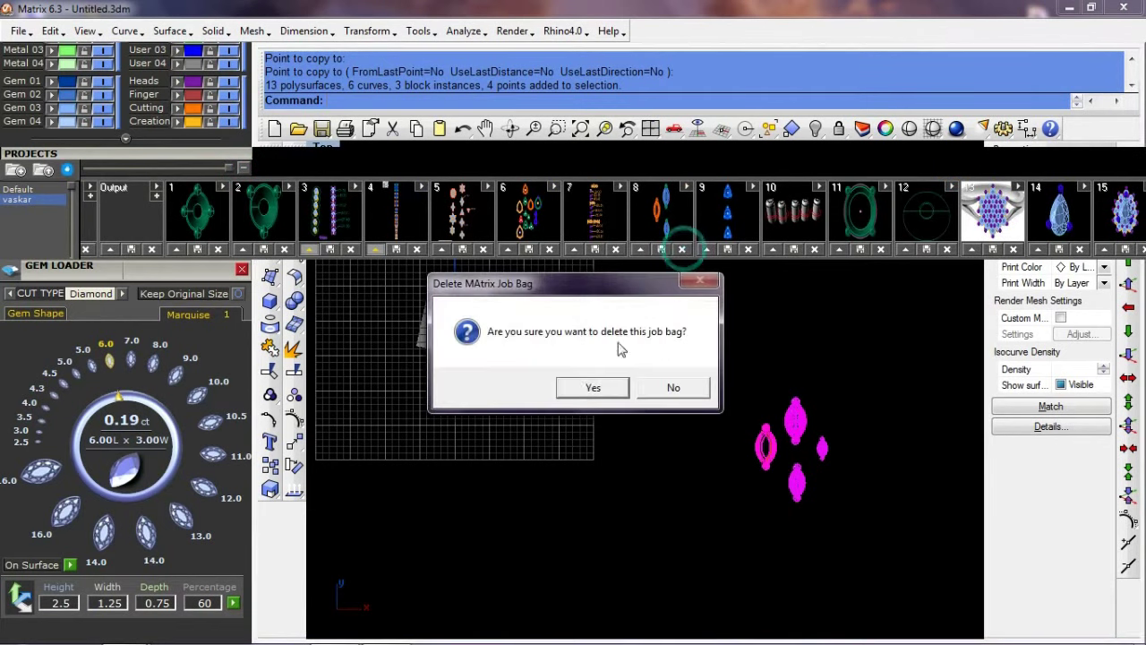
click(591, 387)
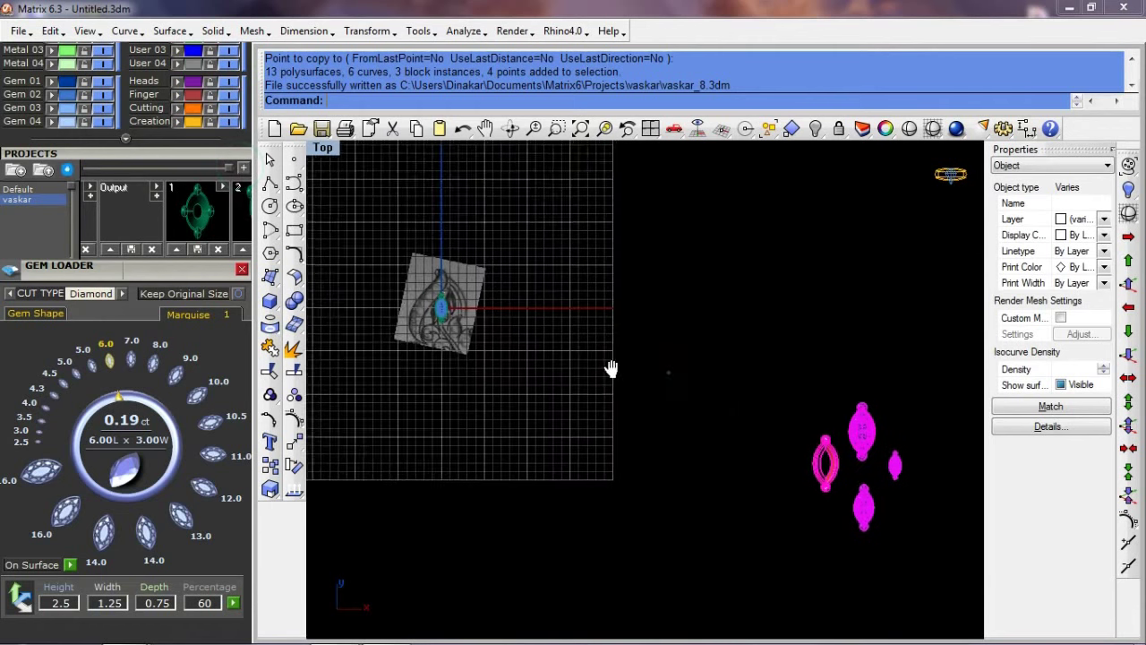
key(Delete)
scroll(538, 325, up, 3)
scroll(573, 340, up, 5)
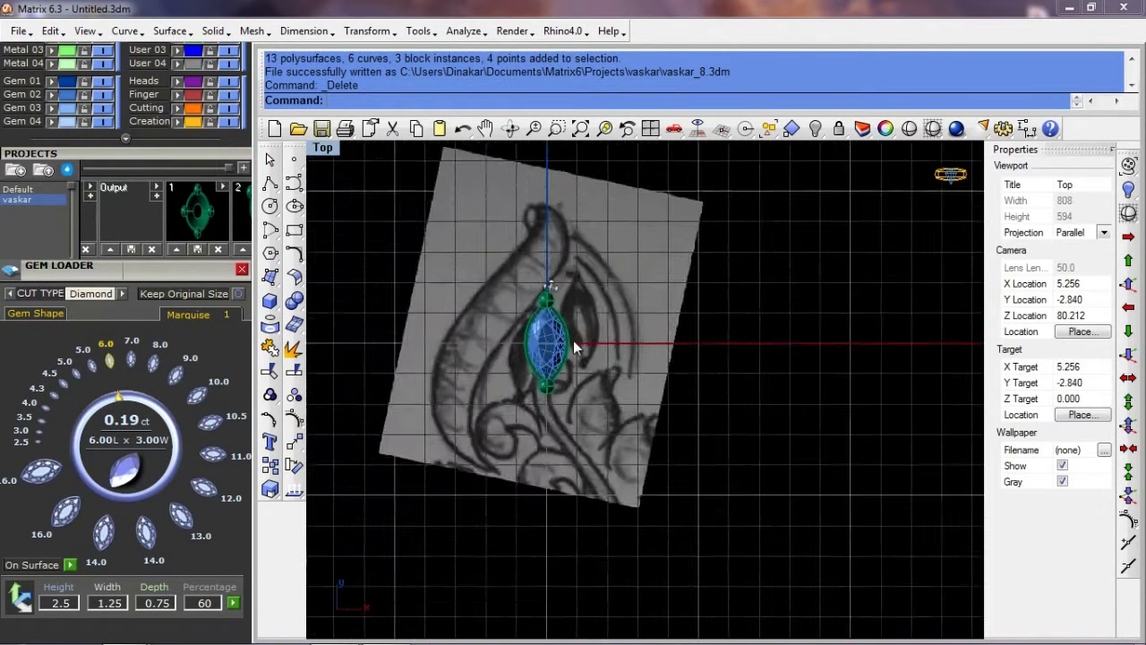
click(558, 334)
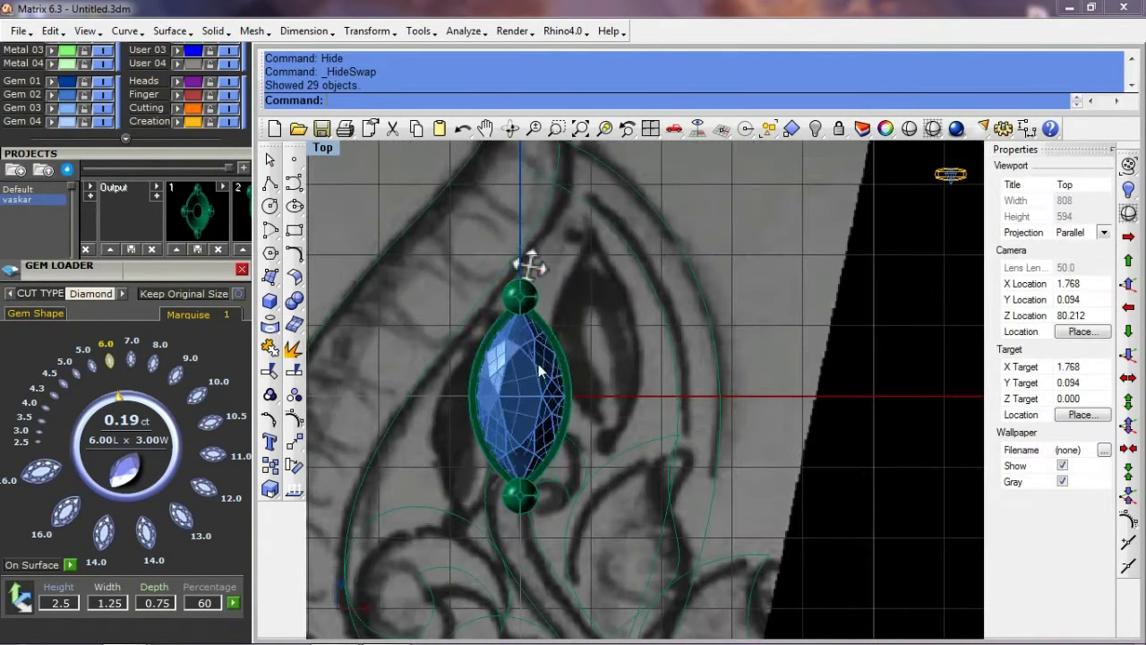
Step: Move the marquise gem onto the sketch's leaf and rotate it to the leaf's angle
click(528, 264)
click(624, 327)
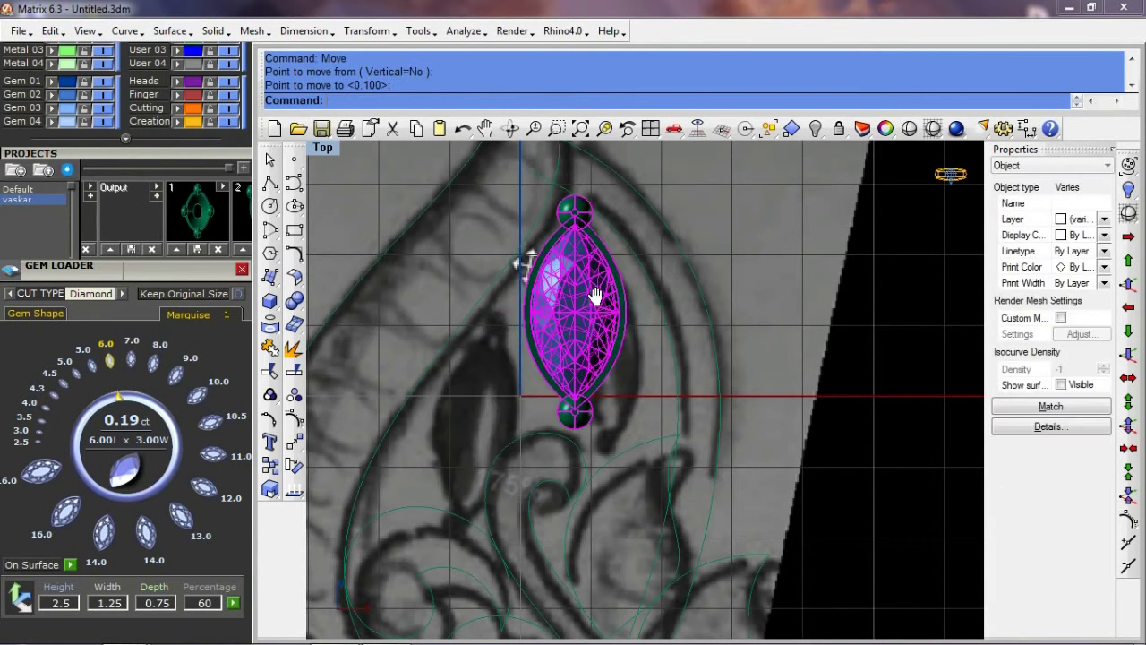
right_drag(624, 327, 629, 372)
text(r)
key(Return)
click(582, 265)
click(582, 464)
click(616, 548)
Step: Nudge the gem lower in two moves to its final spot
text(s)
key(Return)
click(612, 344)
click(617, 374)
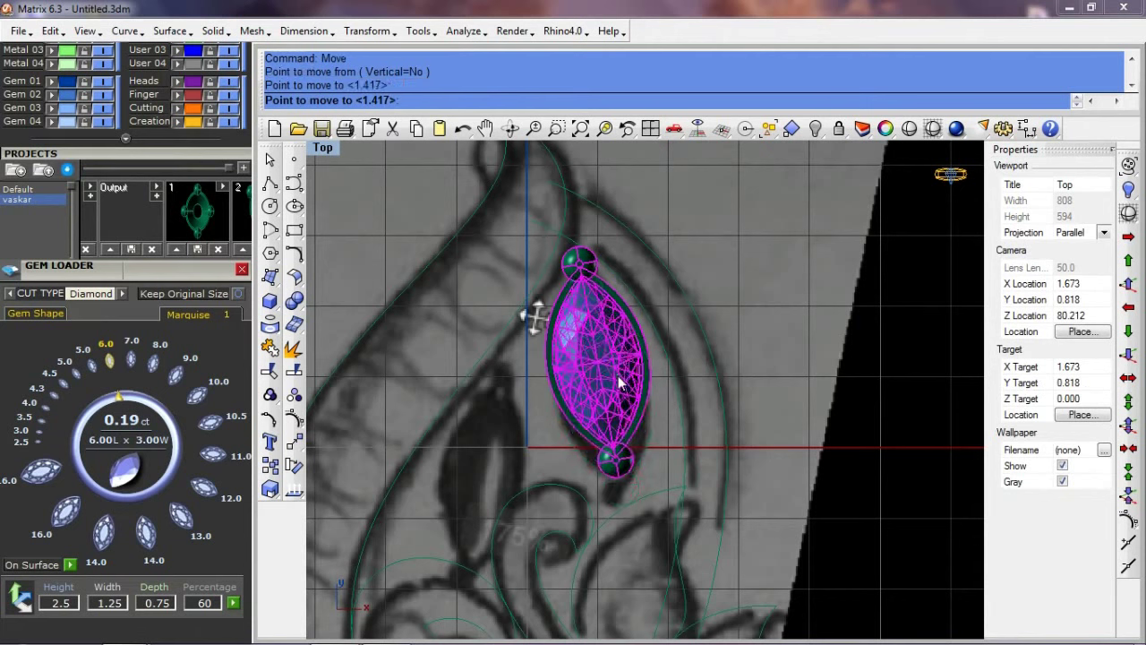
key(Return)
click(621, 390)
click(625, 430)
Step: Copy the gem setting to the lower left
key(Return)
click(641, 405)
click(529, 430)
key(Return)
click(502, 466)
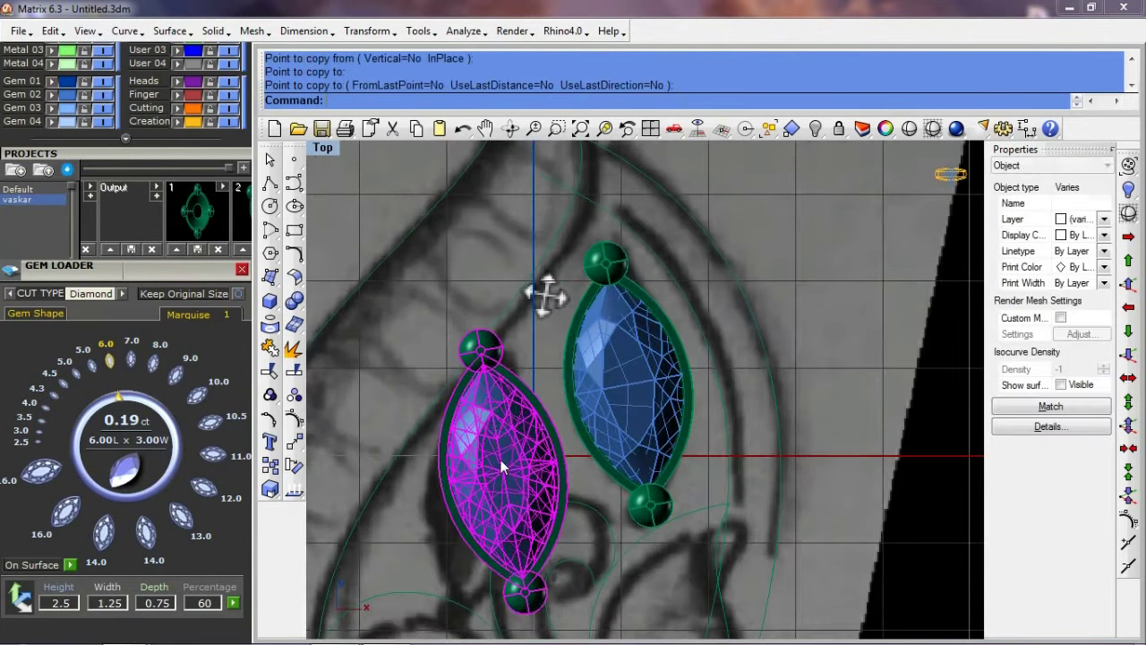
right_drag(502, 466, 505, 434)
Step: Rotate the gem copy about its top ball to follow the second leaf
text(rotate)
key(Return)
click(486, 318)
click(547, 339)
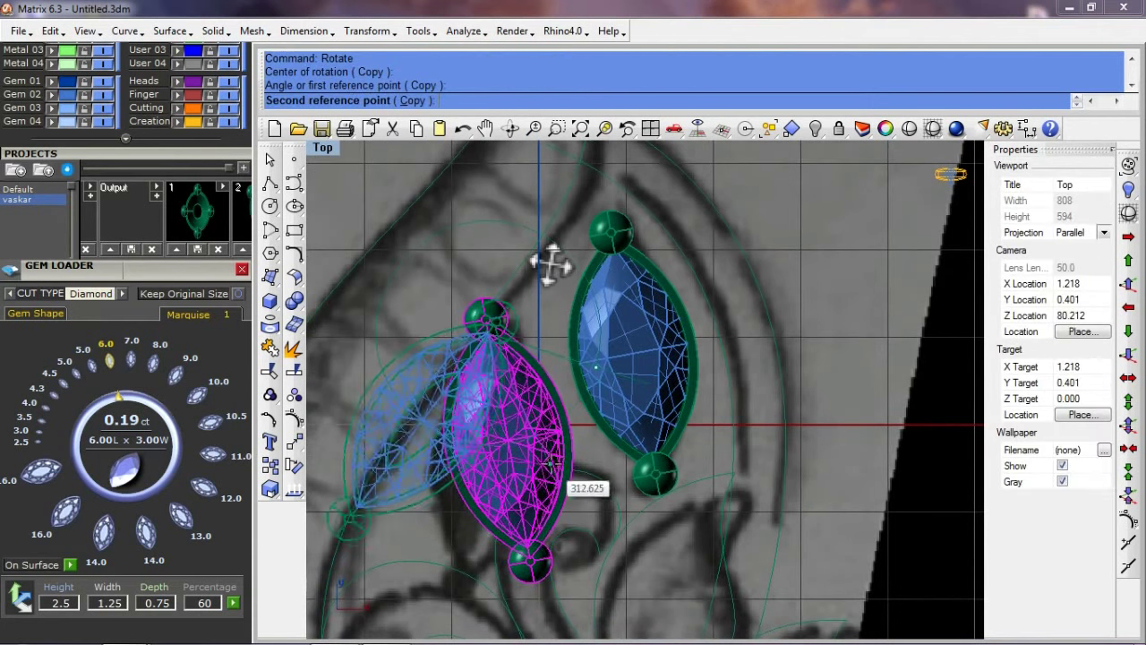
click(438, 466)
key(Return)
Step: Move the new left gem into position with two small adjustments
text(s)
key(Return)
click(505, 399)
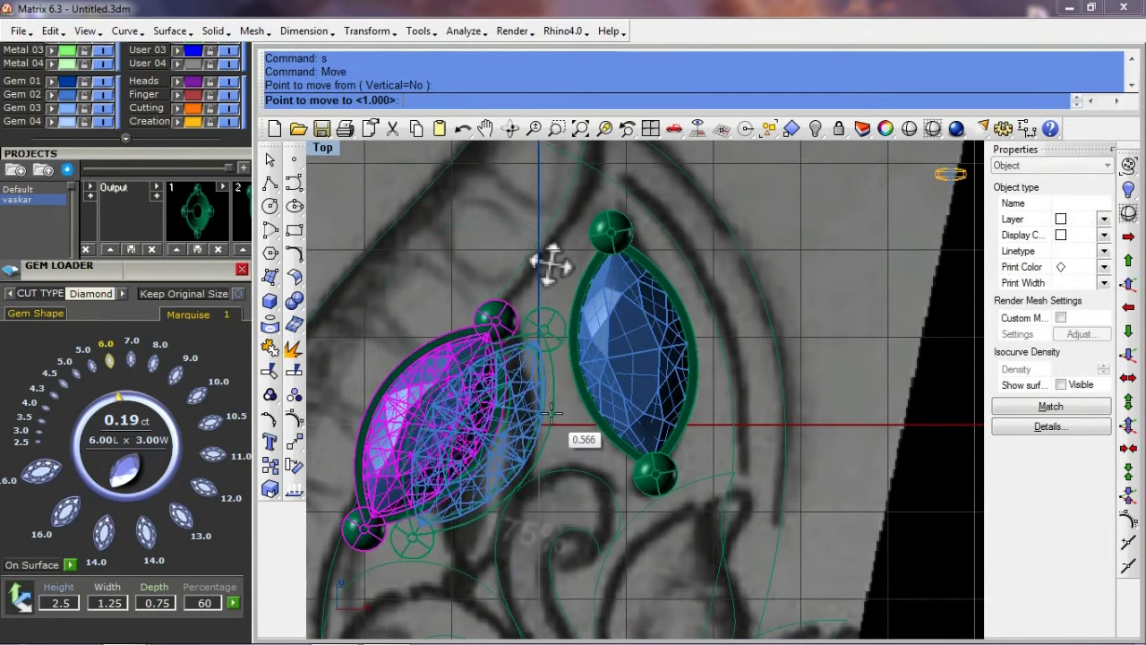
click(553, 414)
text(s)
key(Return)
click(551, 417)
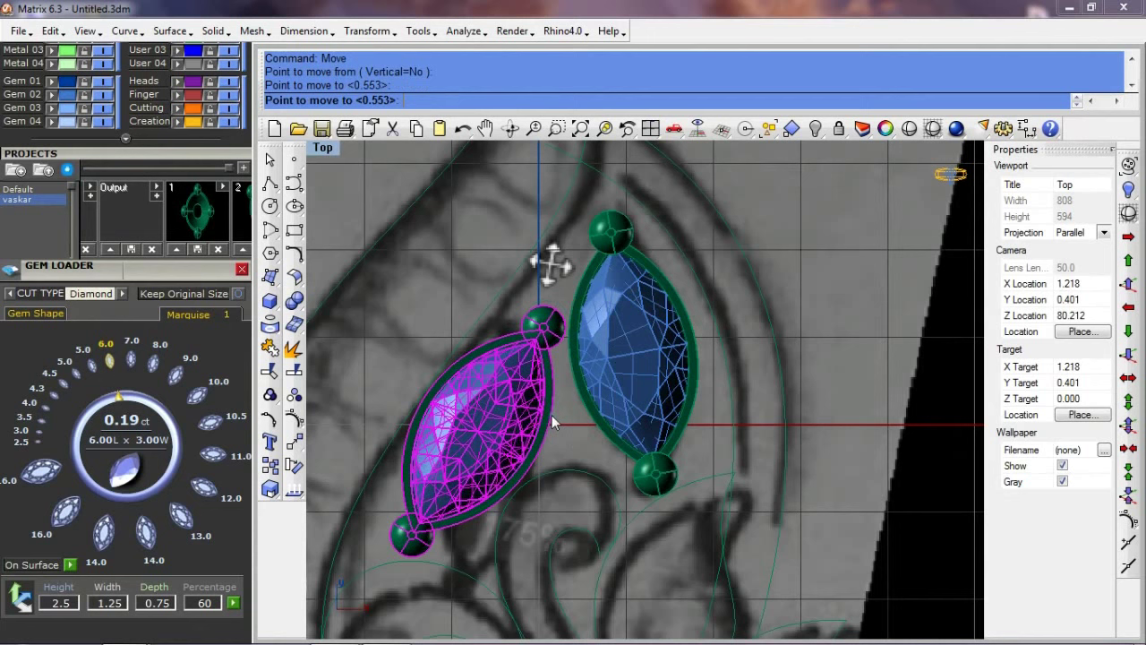
click(553, 424)
Step: Reposition the right gem with a Move
click(667, 354)
text(s)
key(Return)
click(661, 374)
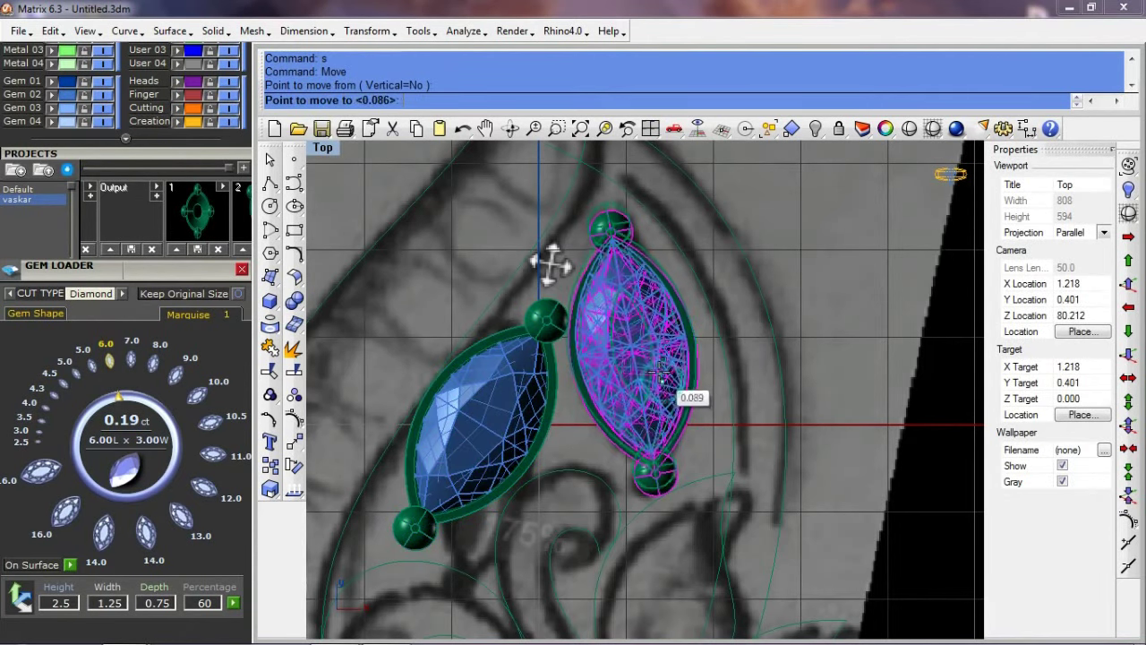
click(661, 374)
Step: Move the small guide circle down and to the left
click(724, 341)
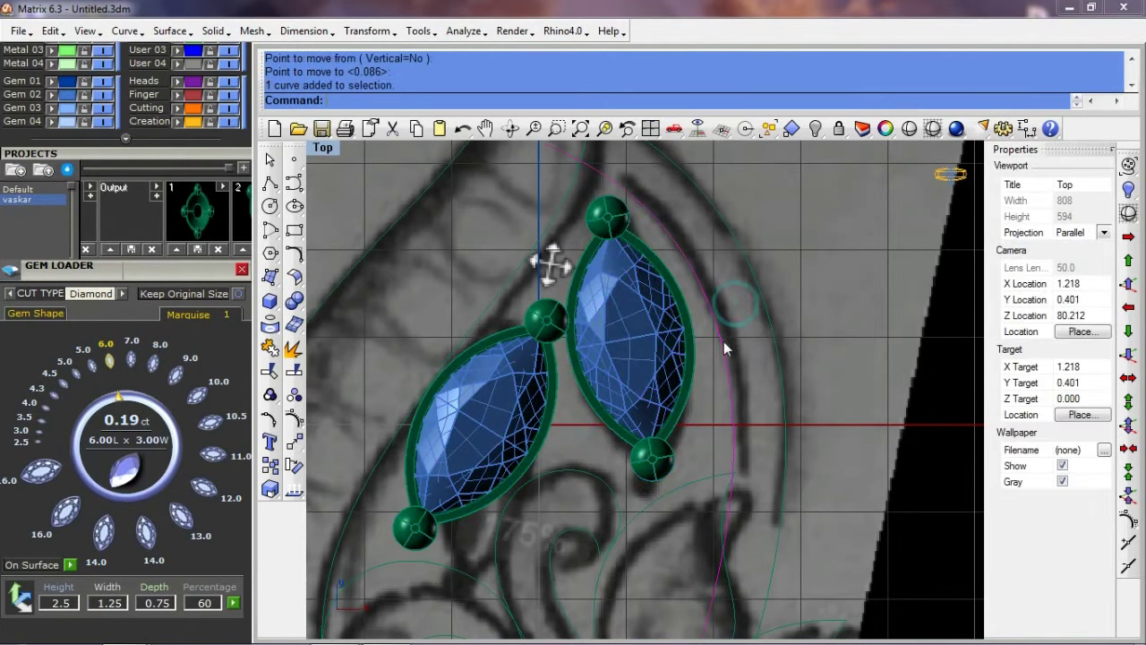
text(s)
key(Return)
click(732, 306)
click(726, 333)
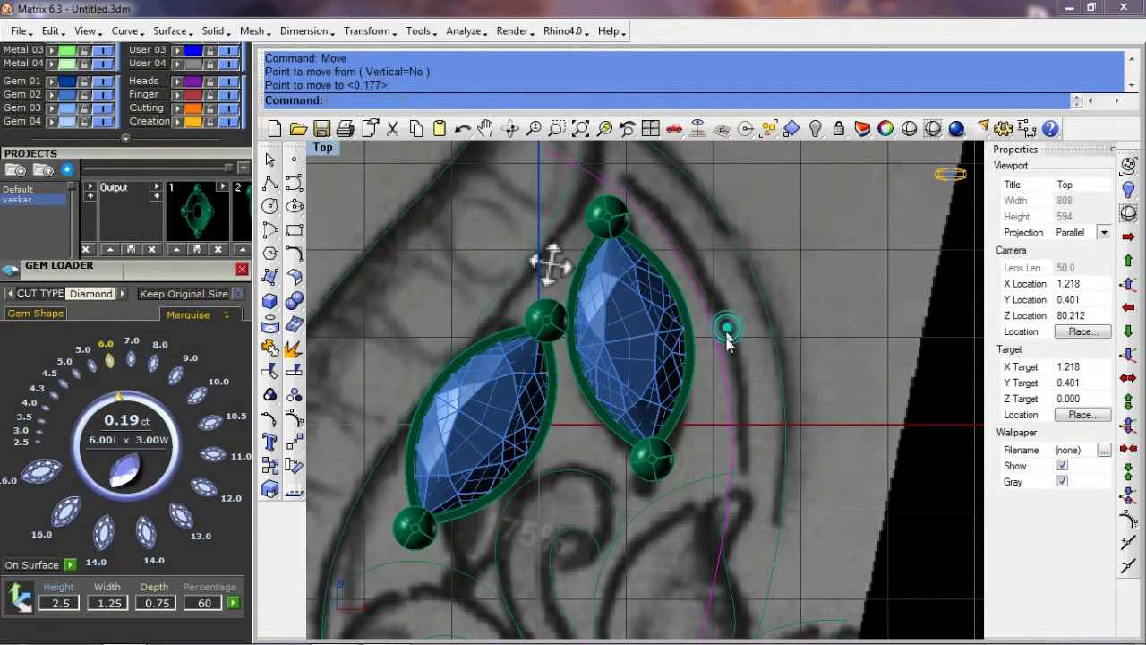
Step: Rotate a copy of the magenta guide curve into its new orientation
click(726, 339)
text(r)
key(Return)
click(737, 468)
click(720, 224)
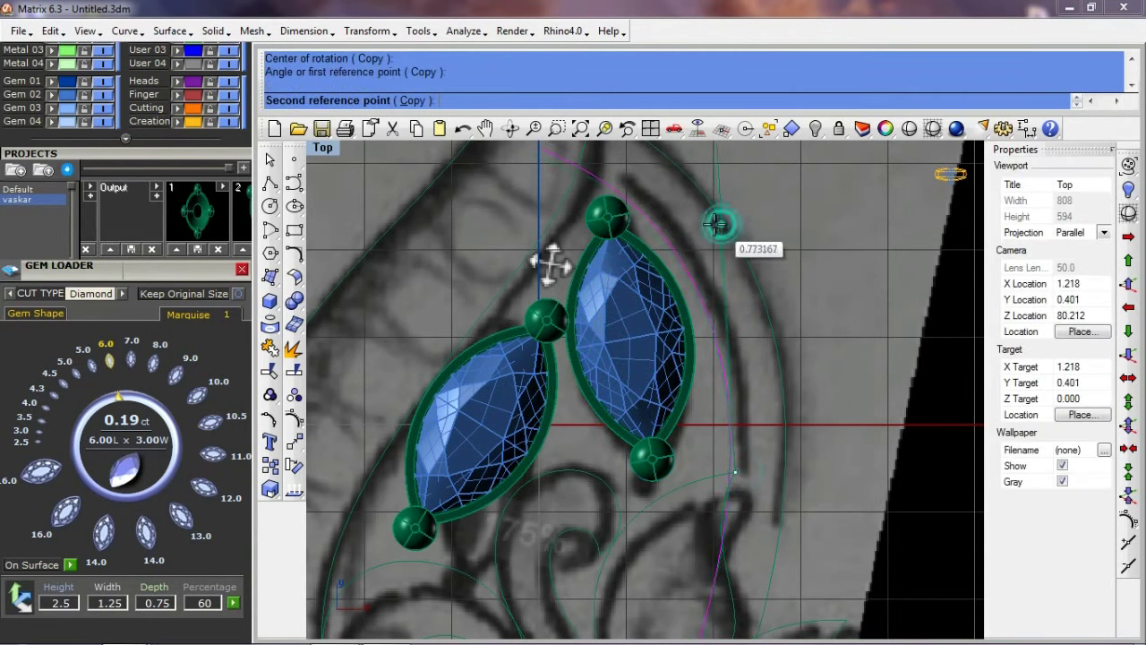
click(714, 224)
scroll(717, 457, down, 3)
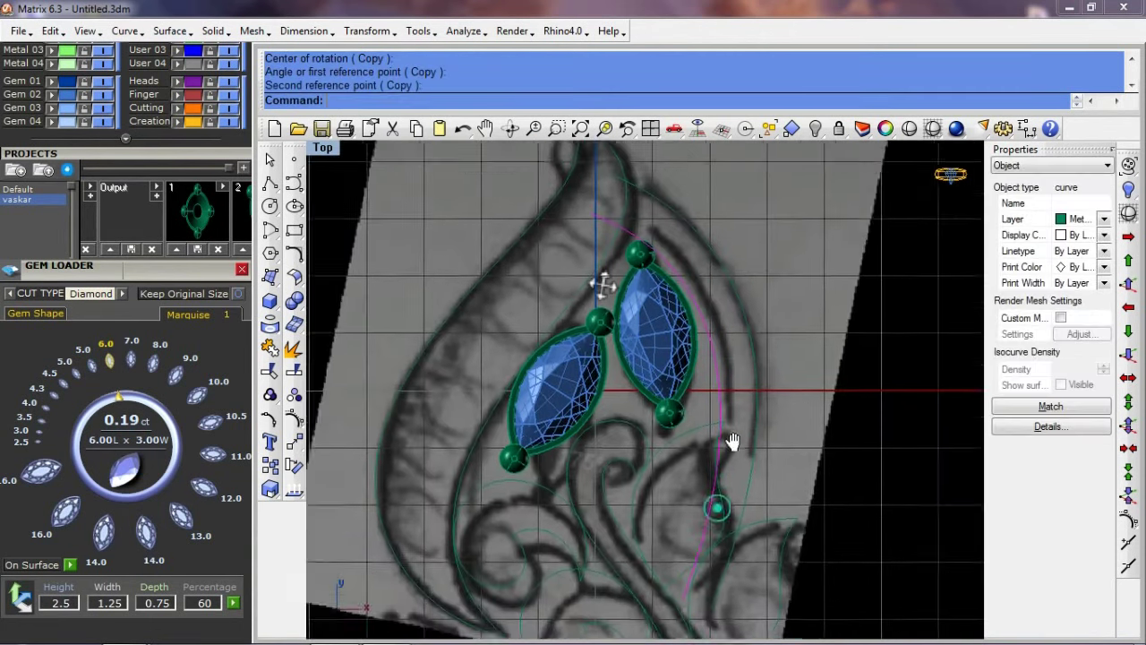
Step: Move two control points of the purple curve to new positions with Move (s)
scroll(644, 411, up, 2)
click(643, 397)
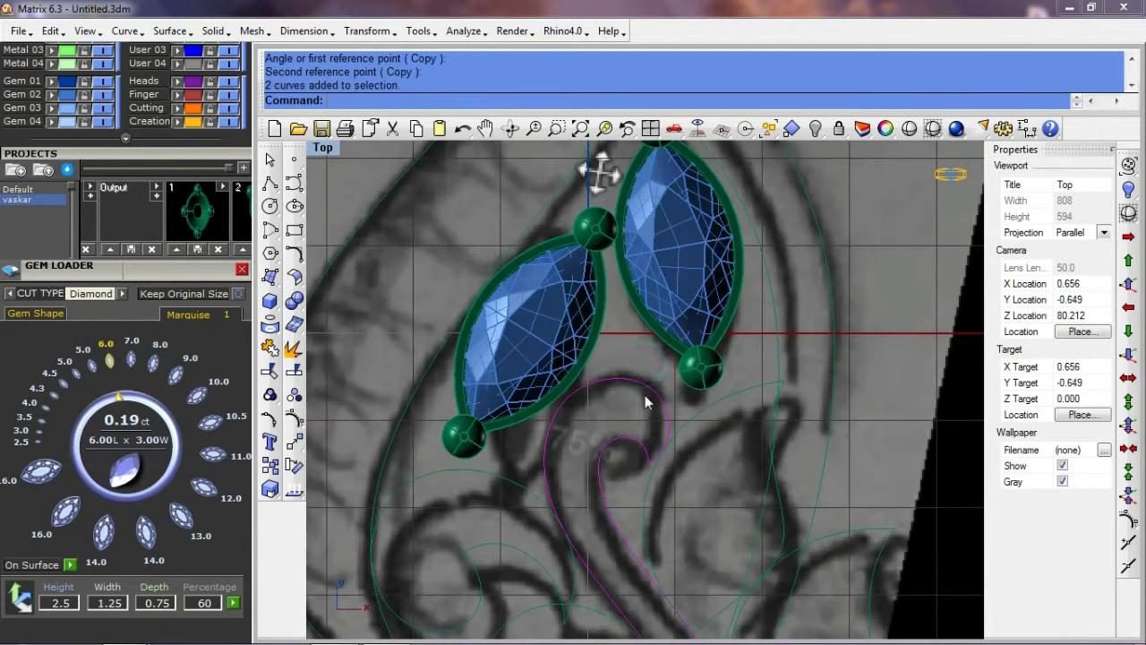
scroll(640, 386, up, 2)
scroll(640, 392, up, 2)
click(710, 346)
text(s)
key(Return)
click(720, 374)
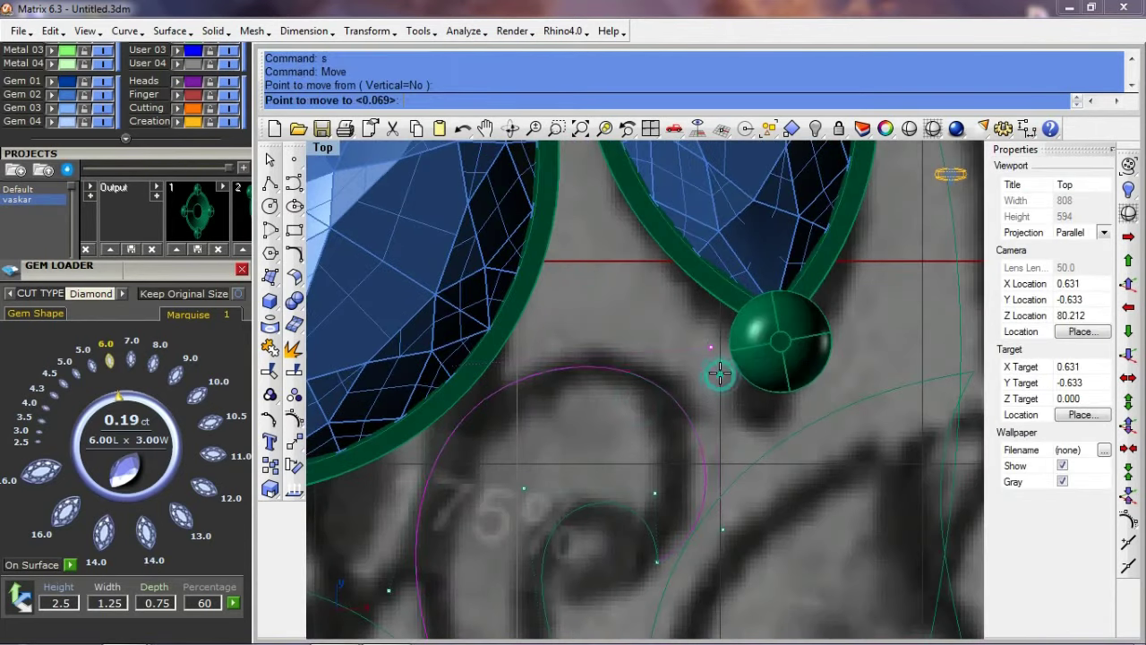
click(448, 356)
text(s)
key(Return)
click(448, 355)
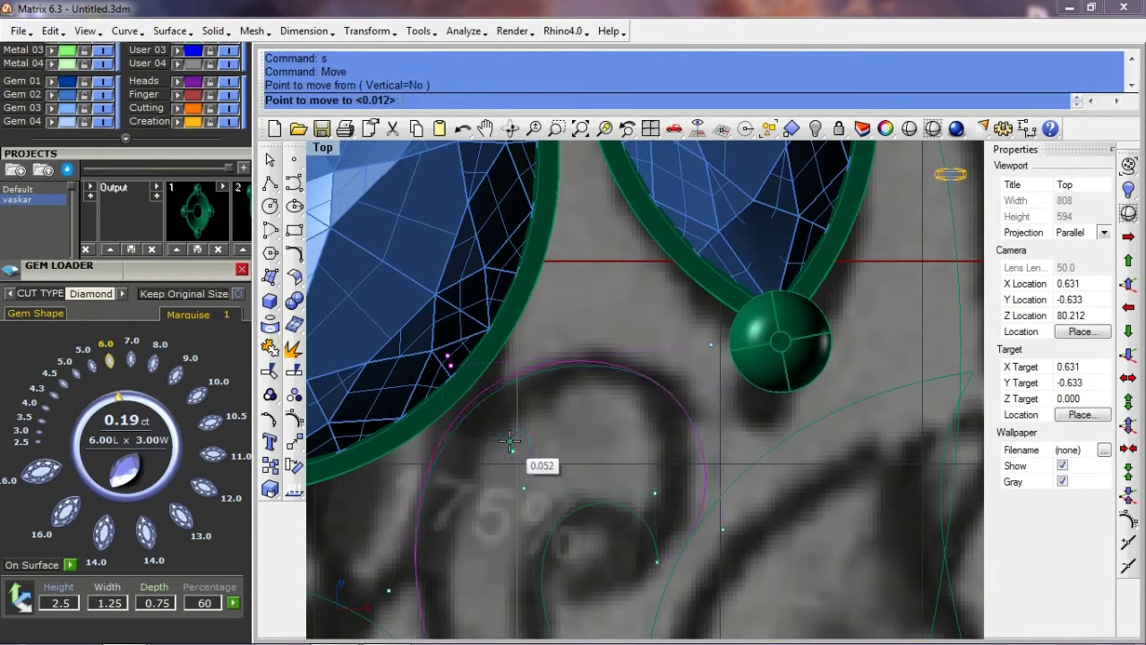
click(512, 439)
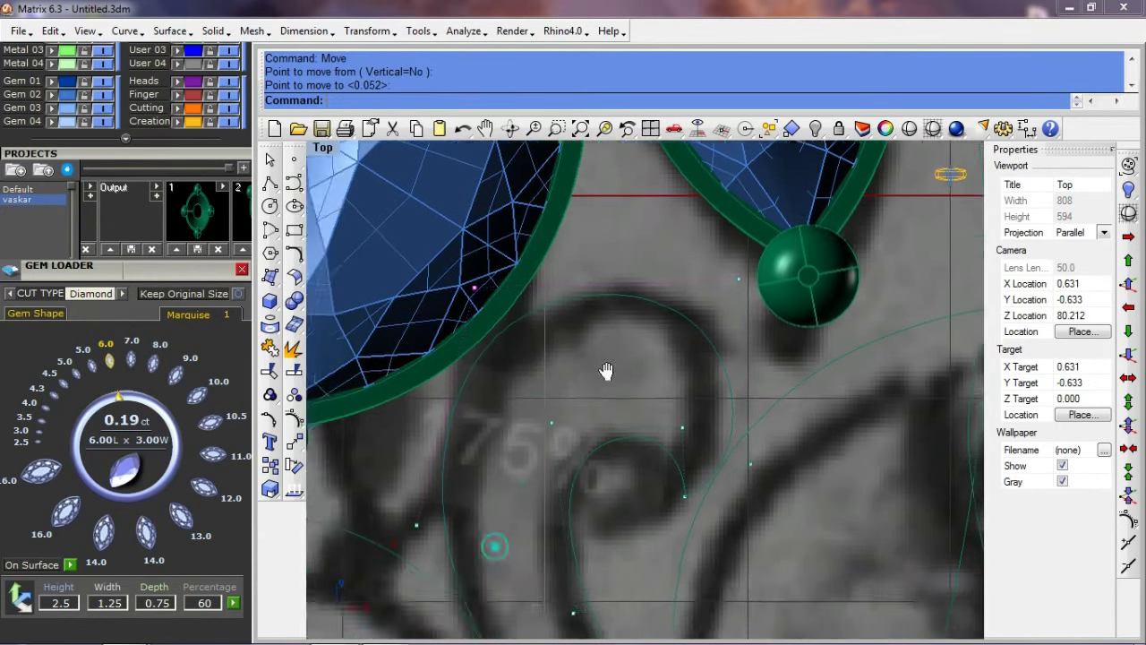
Step: Window-select the pointed leaf curve and turn on its control points with F10
scroll(691, 377, down, 2)
click(645, 389)
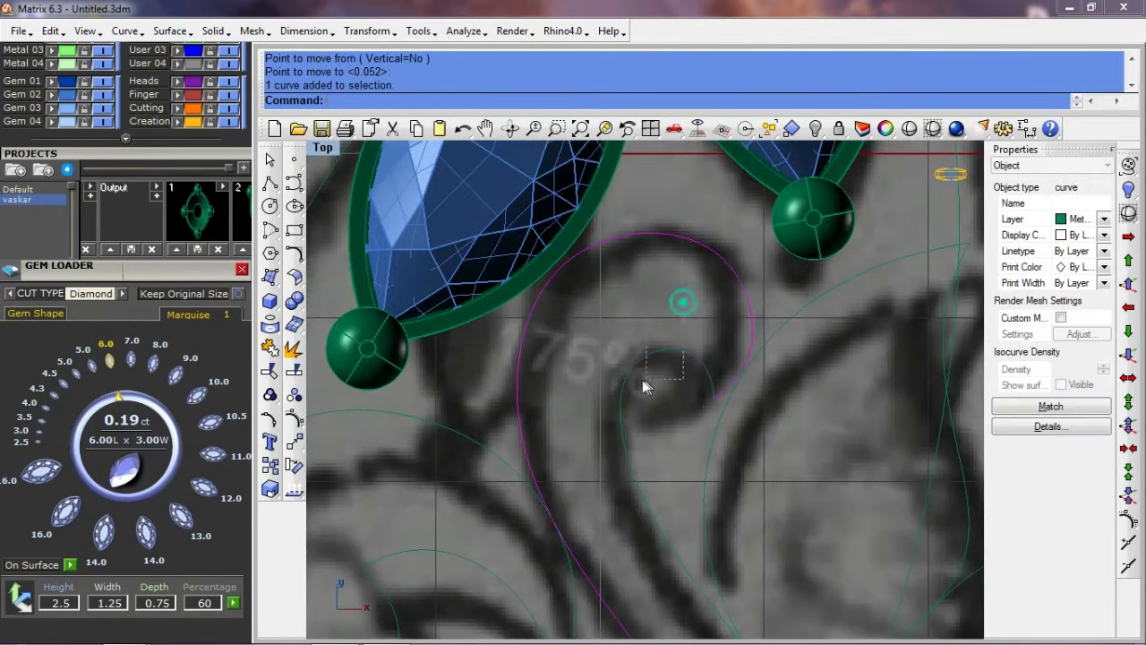
click(615, 409)
scroll(614, 409, down, 2)
scroll(654, 388, up, 2)
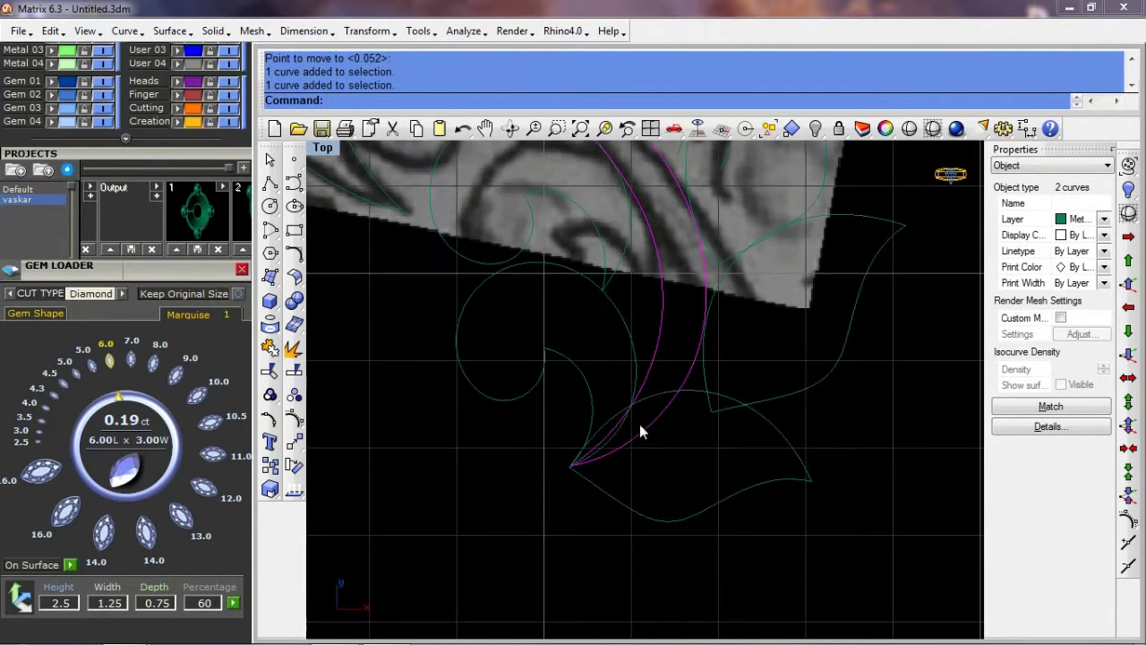
click(822, 443)
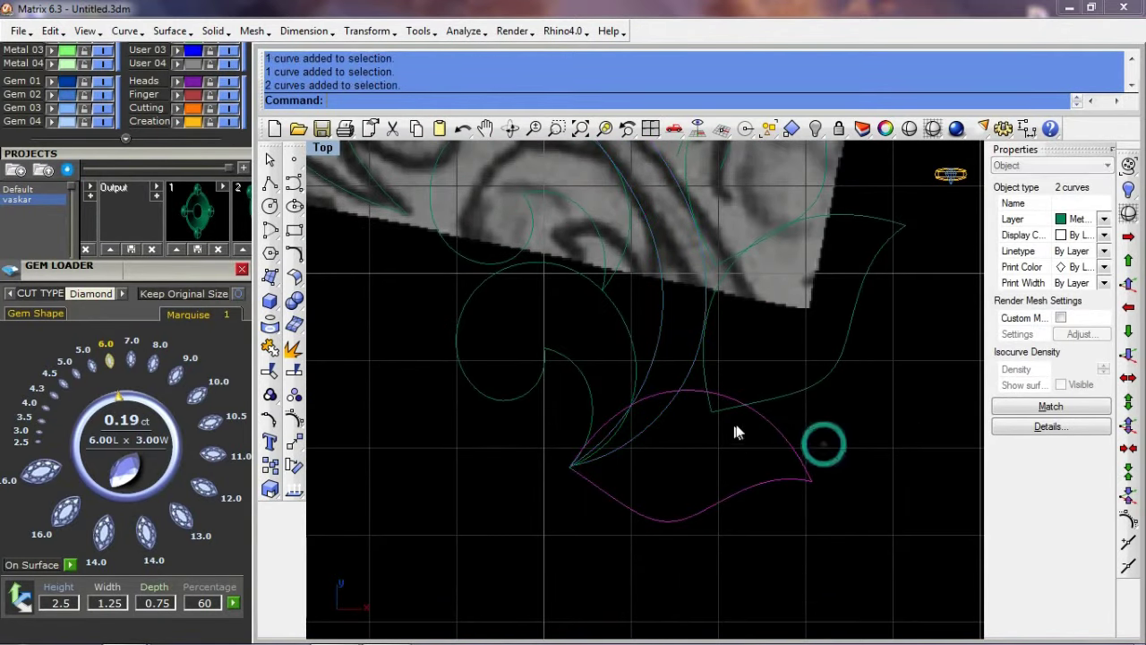
scroll(752, 430, up, 2)
drag(826, 425, 750, 462)
key(F10)
scroll(530, 358, up, 1)
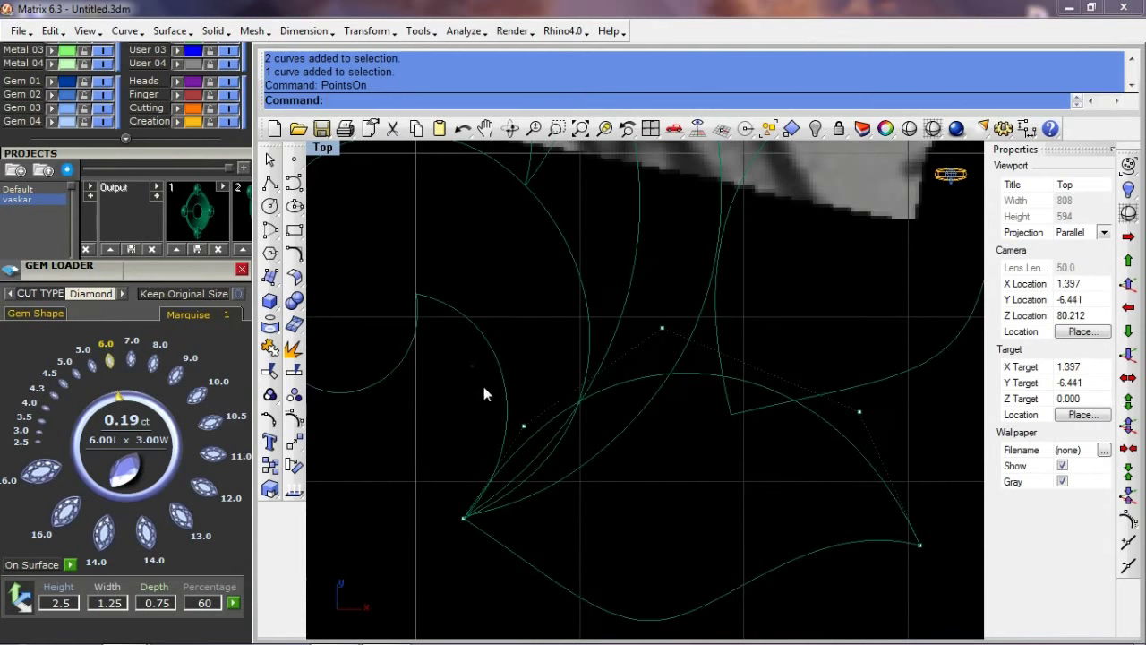
Step: Shift the leaf curve's lower and right-hand control points to smooth its arc
drag(524, 427, 520, 439)
text(s)
key(Return)
drag(711, 366, 716, 384)
drag(770, 325, 884, 423)
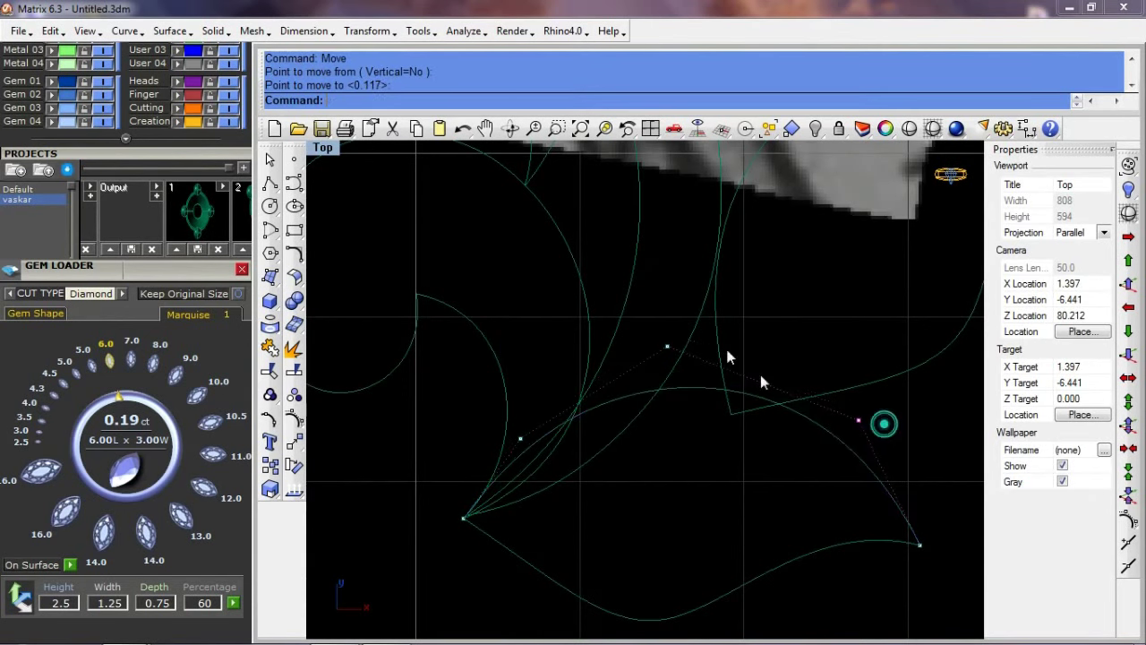
drag(759, 324, 877, 439)
text(s)
key(Return)
click(881, 431)
click(880, 436)
Step: Nudge the upper-left control point slightly to round out the arch
drag(448, 384, 588, 468)
text(s)
key(Return)
click(606, 448)
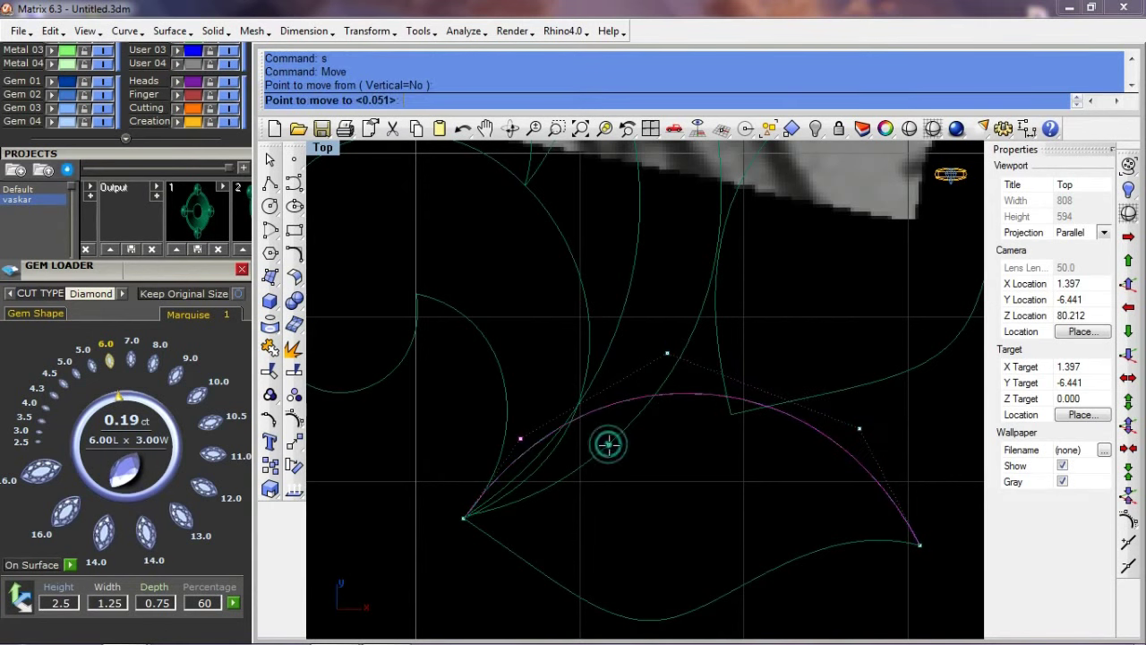
click(610, 447)
drag(715, 416, 716, 415)
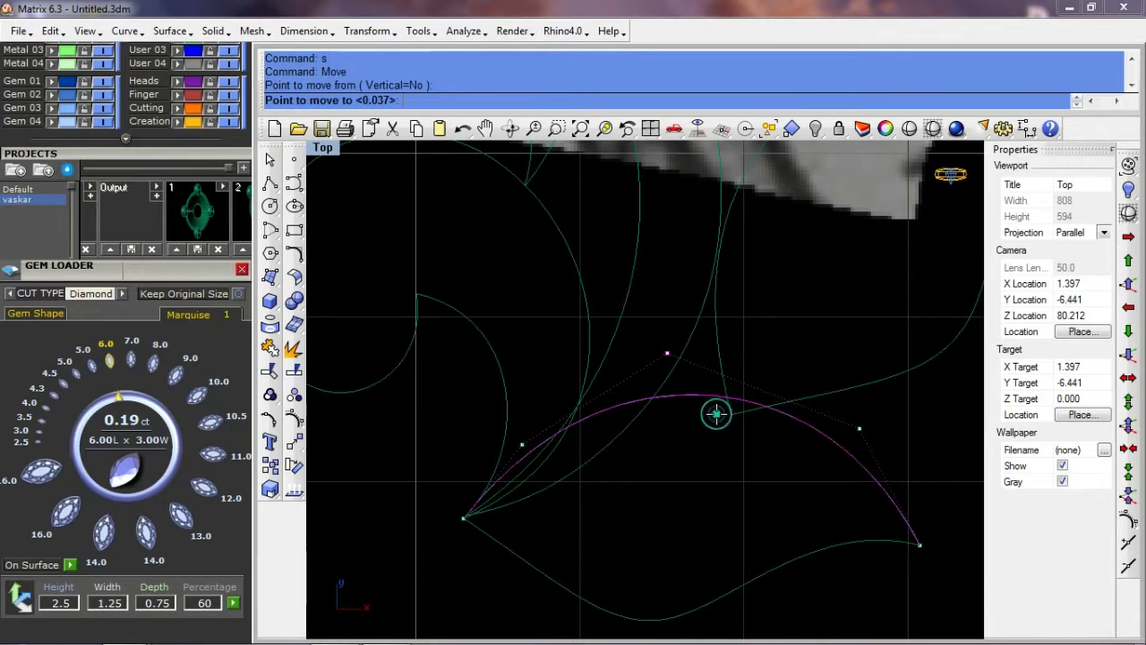
Step: Select the two curves beside the gems
scroll(646, 455, down, 3)
scroll(777, 336, up, 5)
scroll(777, 337, up, 2)
drag(808, 318, 748, 385)
scroll(724, 510, up, 3)
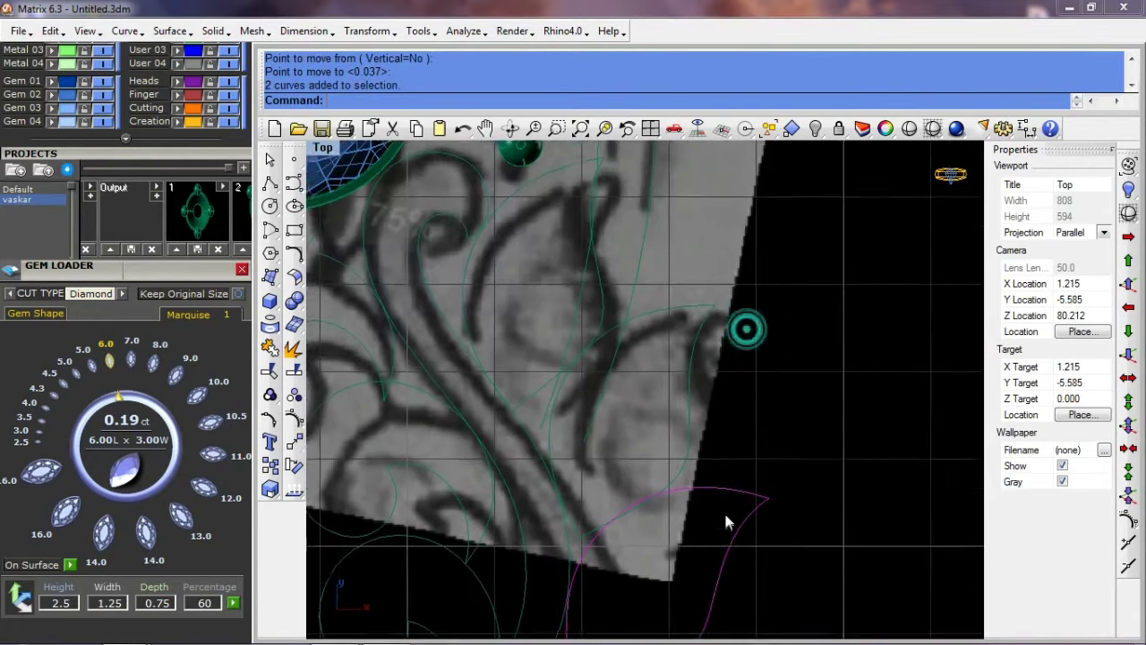
scroll(615, 334, up, 3)
scroll(667, 489, up, 2)
Step: Select both teardrop outline curves and show their control points with F10
right_drag(583, 254, 614, 409)
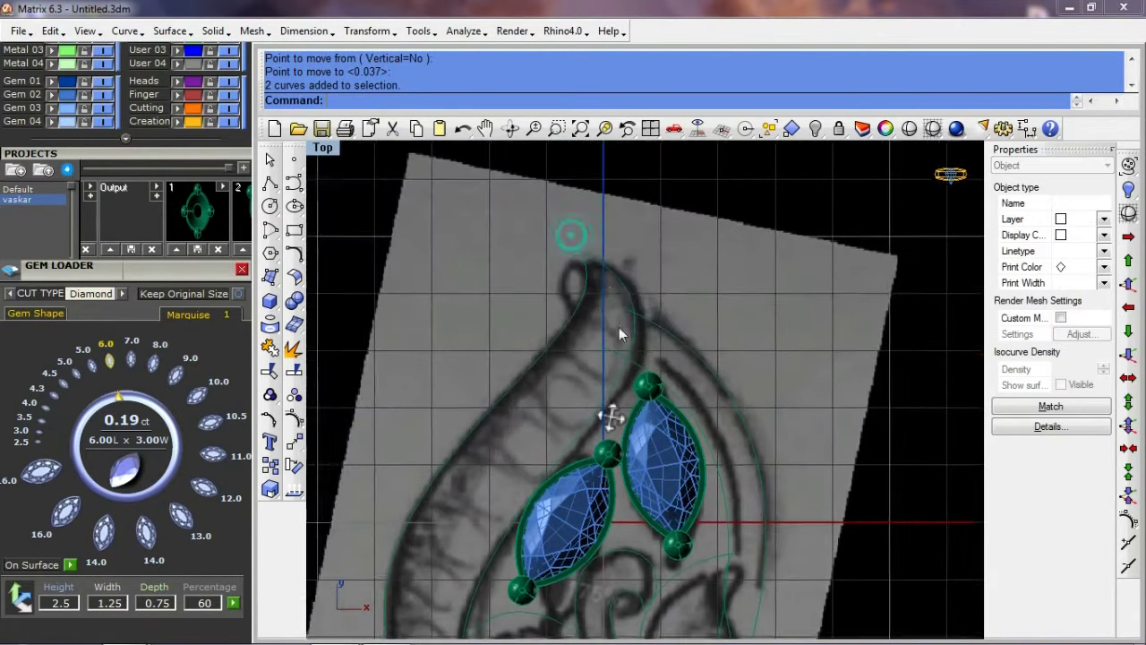
scroll(617, 304, up, 3)
key(Escape)
click(604, 317)
shift+click(519, 336)
scroll(445, 499, down, 2)
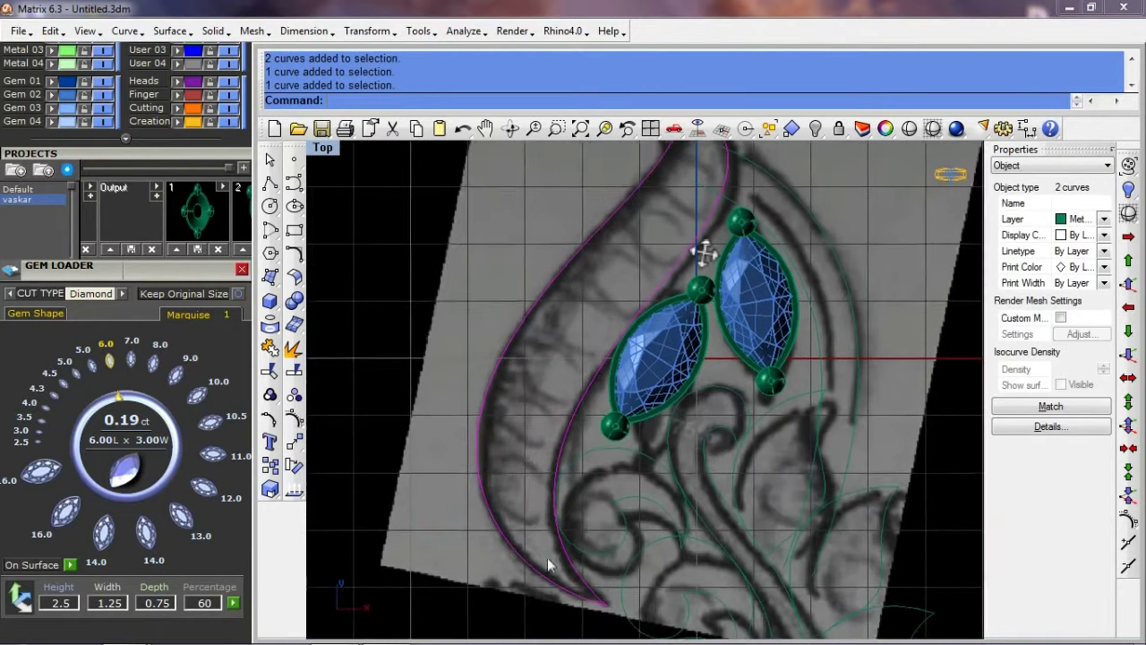
right_drag(445, 499, 644, 474)
scroll(591, 525, up, 3)
scroll(572, 523, up, 2)
key(F10)
Step: Move the control points near the bottom tip onto the sketch line
click(571, 523)
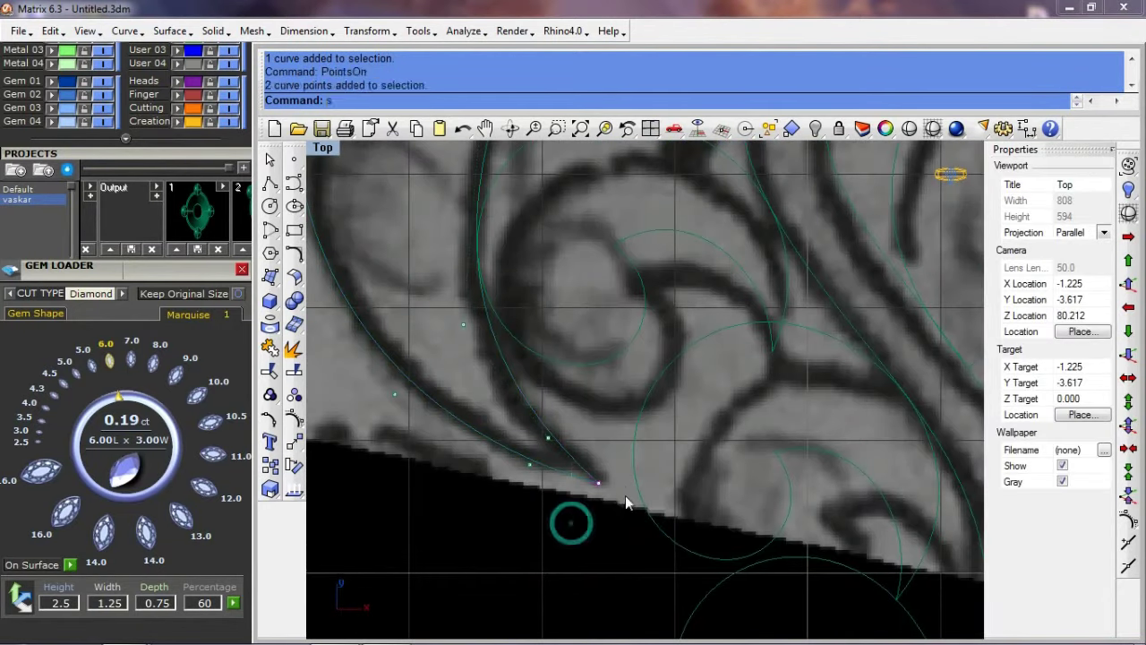
click(626, 496)
click(668, 511)
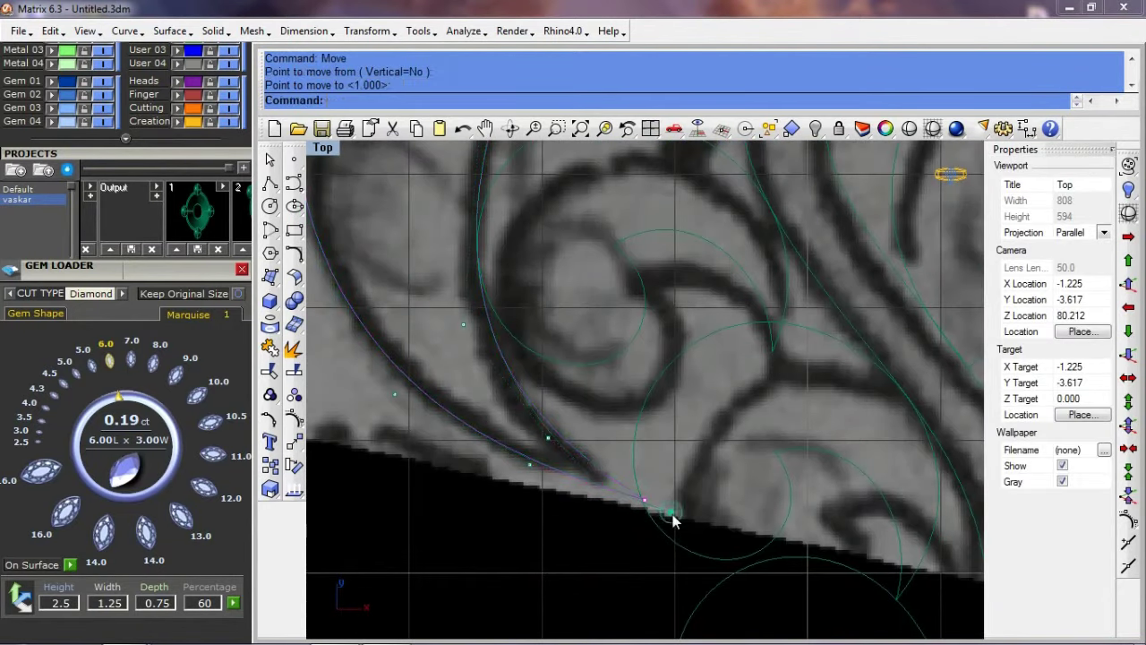
drag(529, 465, 582, 502)
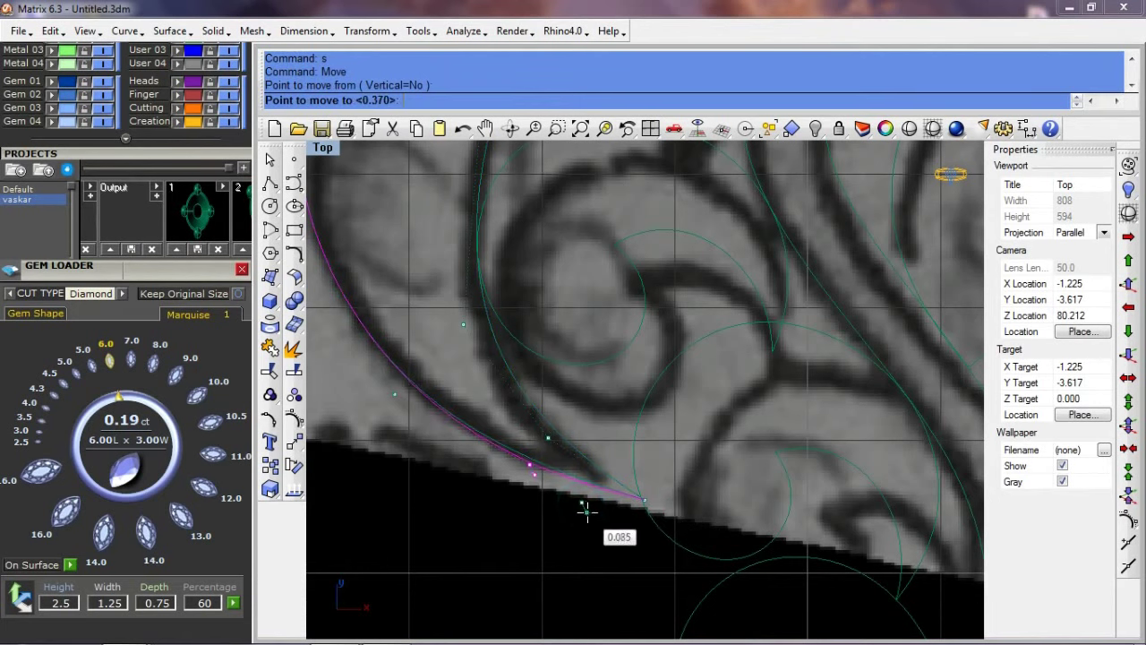
drag(548, 439, 609, 460)
click(520, 358)
Step: Pull the remaining tip points inward to tighten the tip curve, then view the whole pendant
drag(519, 359, 509, 356)
drag(543, 439, 603, 430)
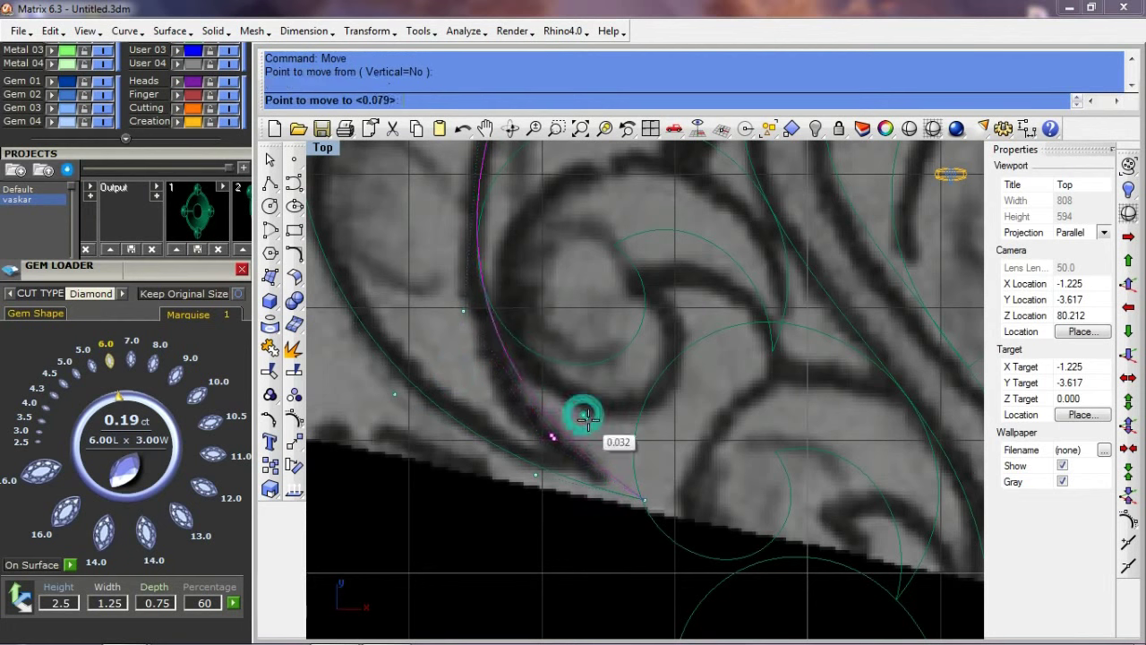
mouse_move(585, 417)
mouse_down()
mouse_move(524, 448)
mouse_move(553, 499)
mouse_up()
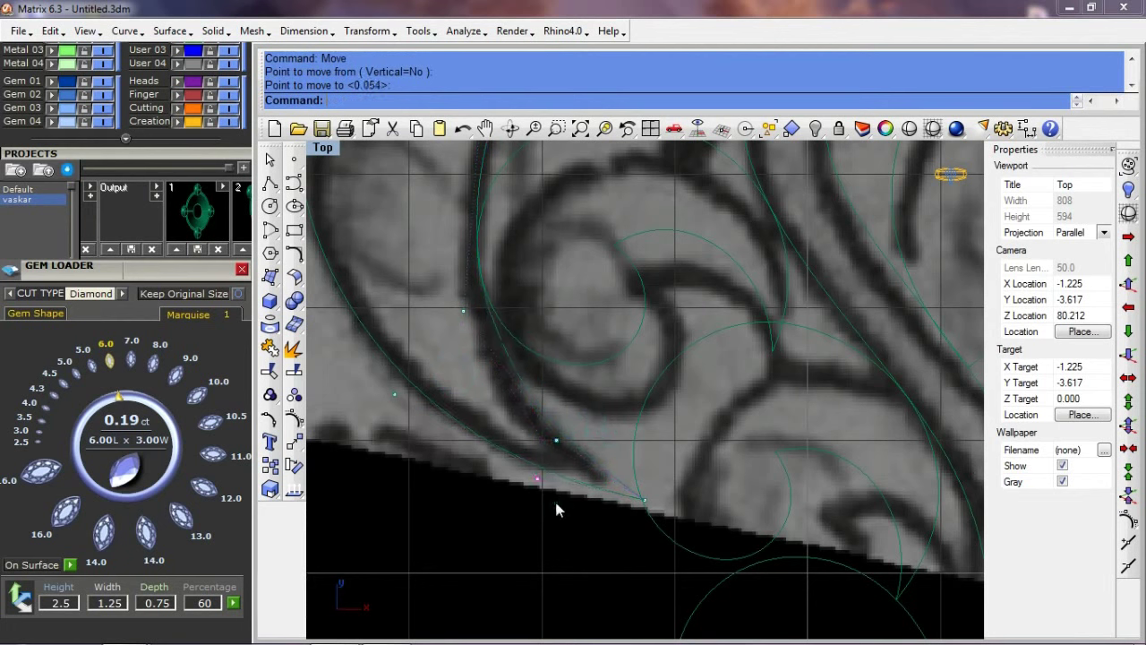
scroll(555, 508, down, 2)
scroll(501, 448, down, 3)
scroll(591, 501, down, 2)
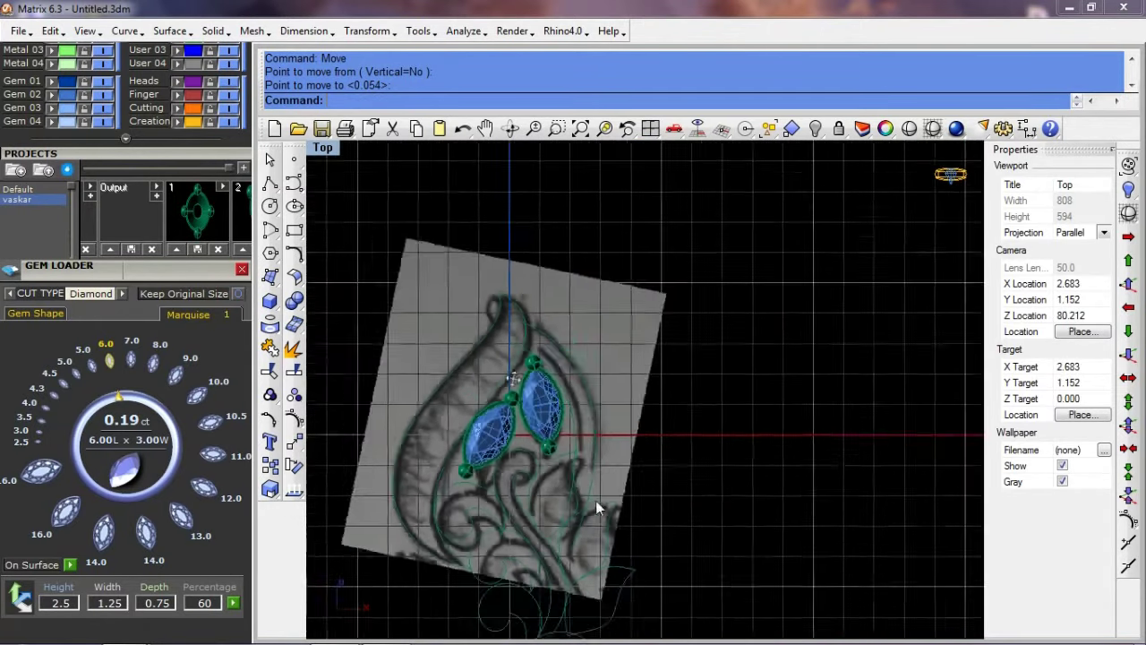
scroll(599, 507, down, 2)
right_drag(606, 435, 602, 391)
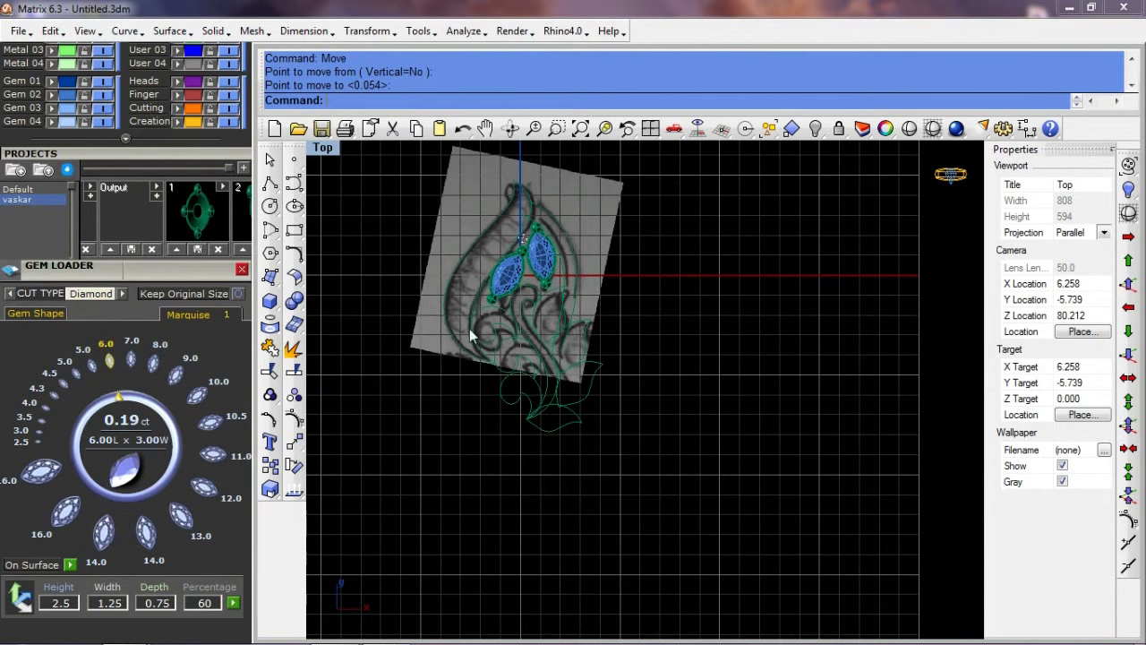
Step: Select everything and rotate the design upright about the bail with Rotate (r)
key(ctrl+a)
right_drag(632, 499, 625, 546)
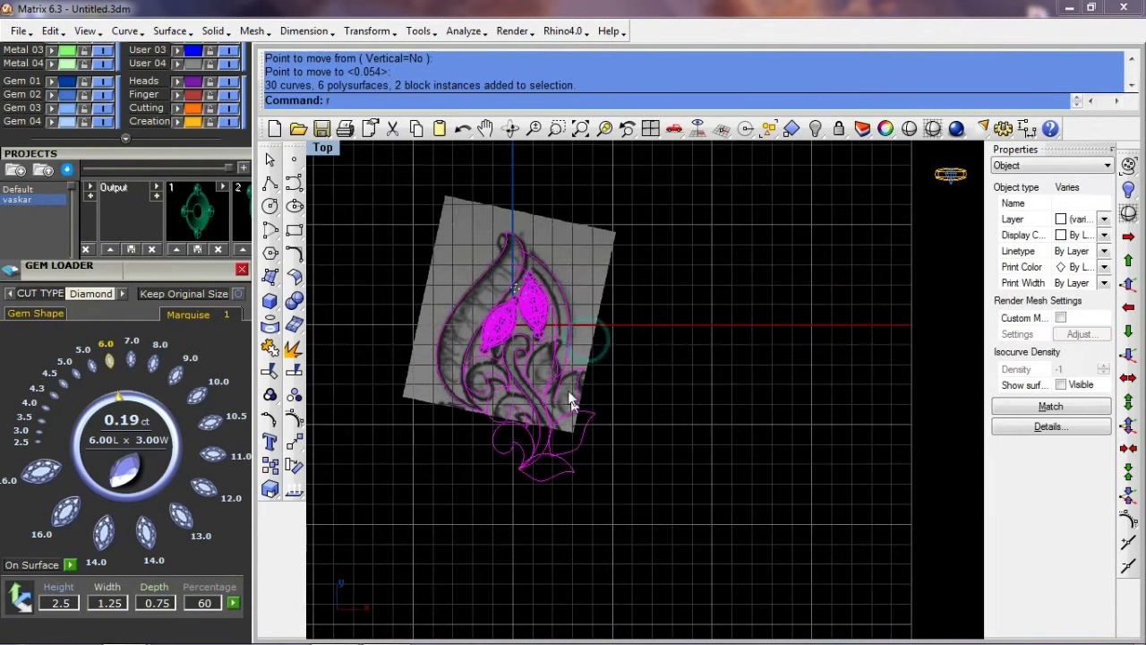
text(r)
key(Return)
click(517, 266)
click(665, 300)
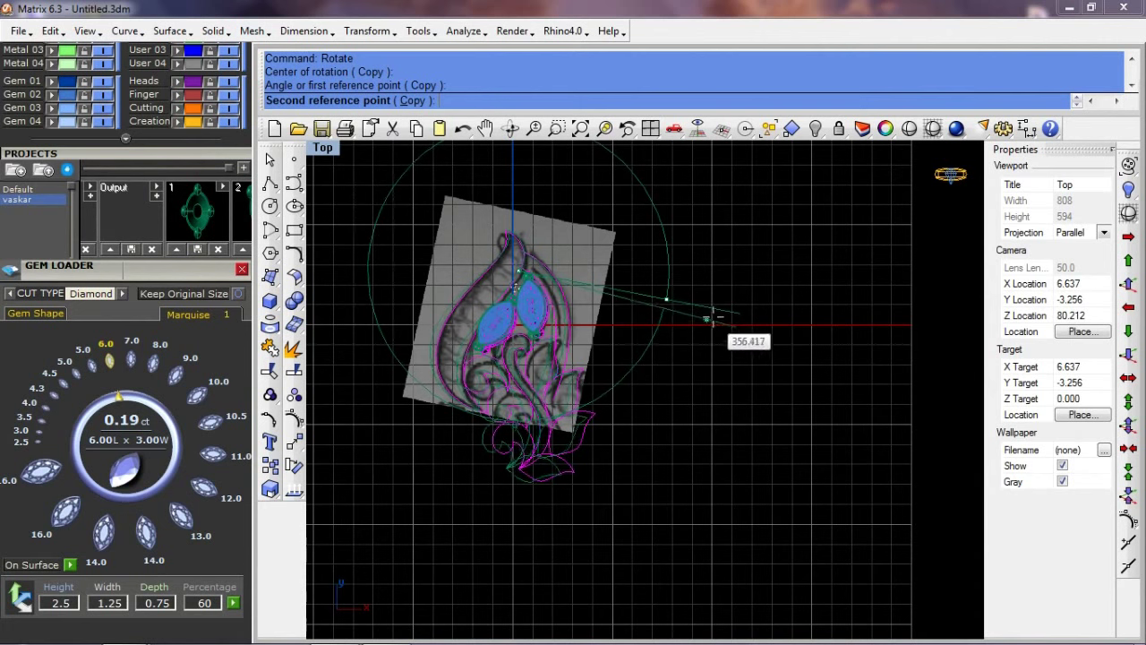
click(718, 310)
key(Escape)
right_drag(737, 299, 555, 371)
Step: Switch to shaded display and save the design as 11.3dm
key(Return)
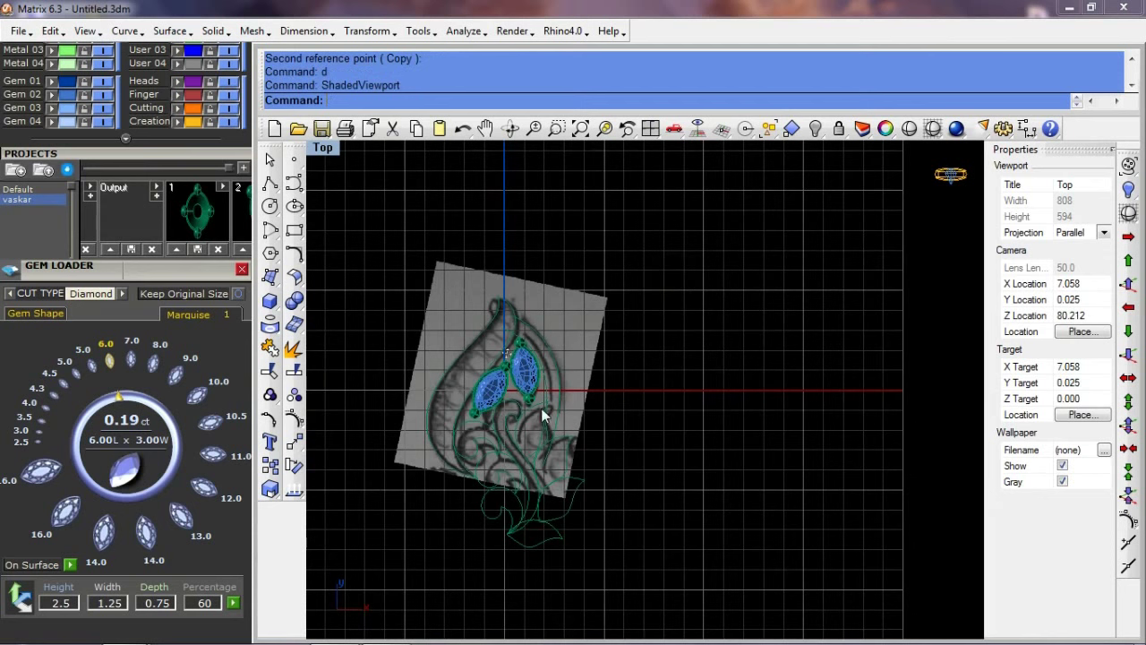
key(ctrl+s)
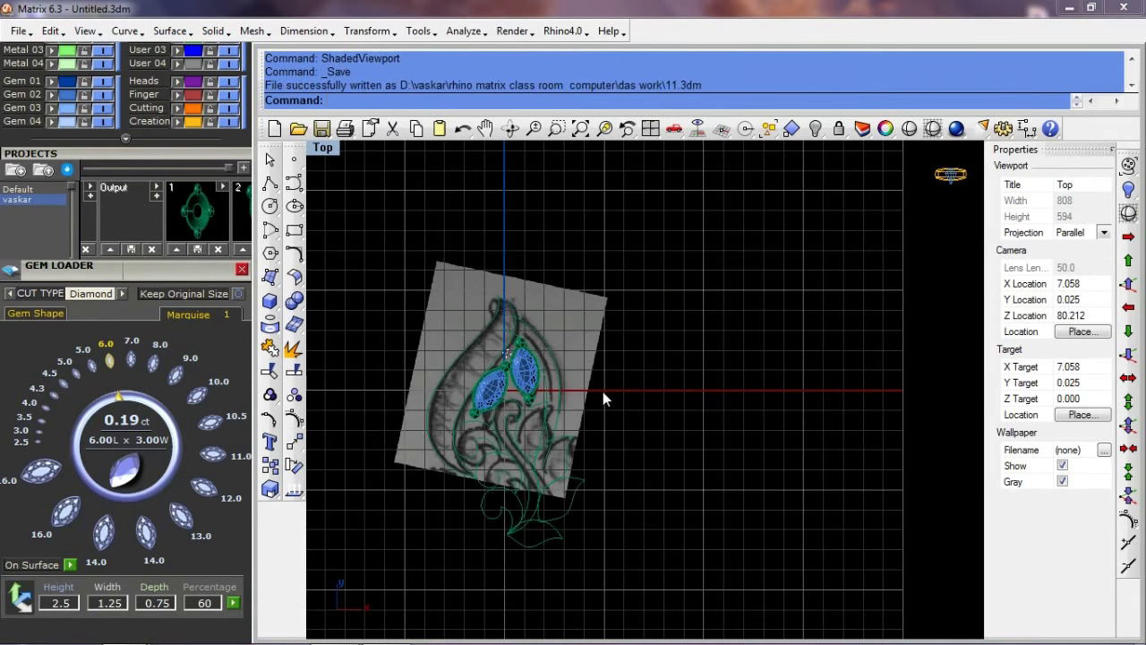
scroll(502, 484, up, 4)
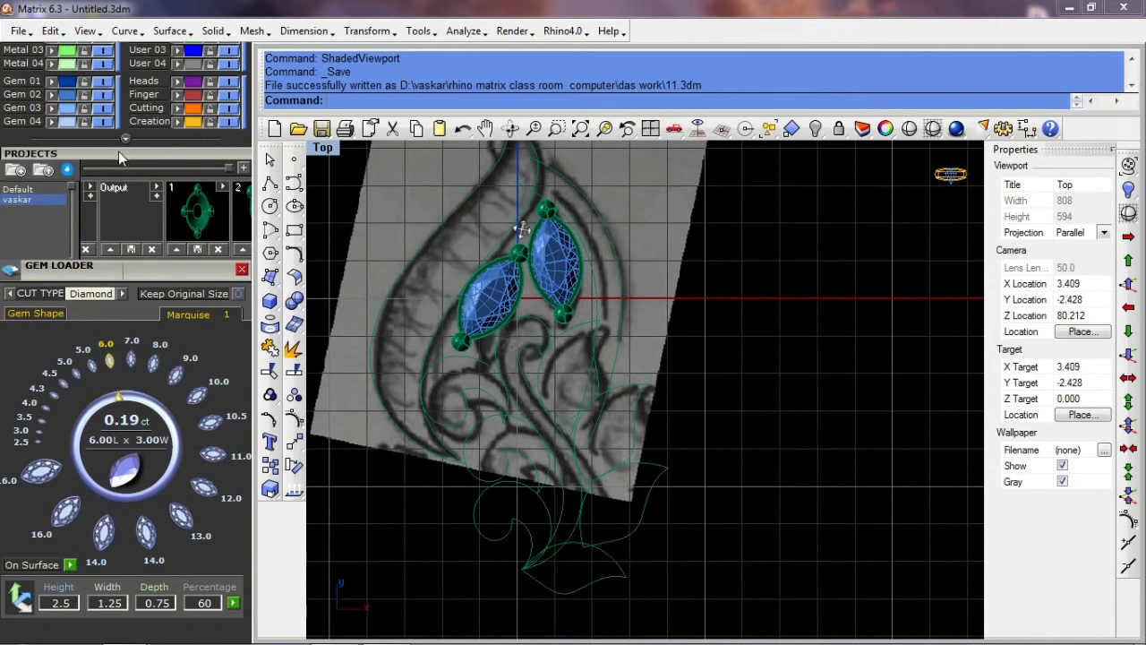
scroll(121, 158, up, 3)
scroll(109, 359, up, 2)
click(35, 59)
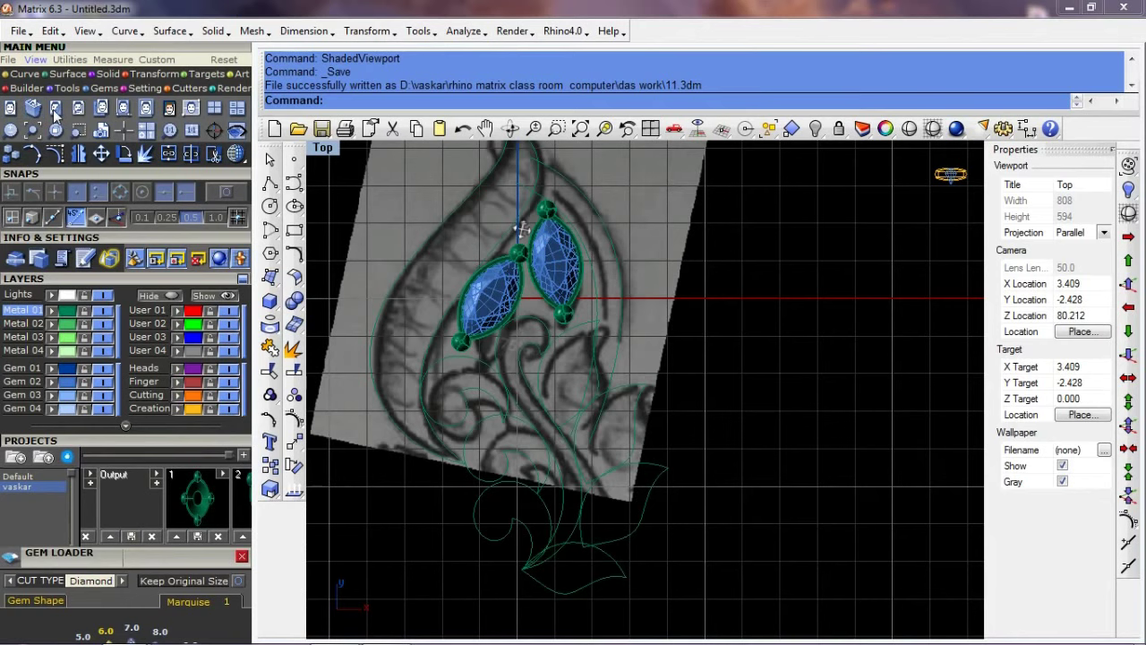
Step: Hide the background sketch image and turn off the grid
click(56, 109)
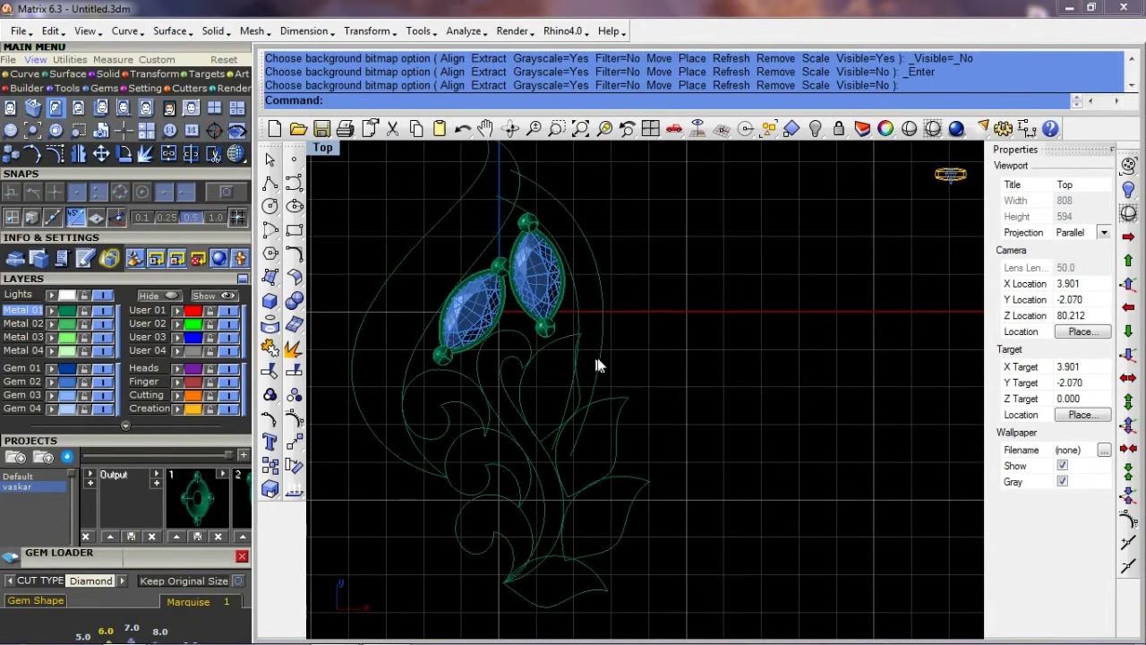
key(F7)
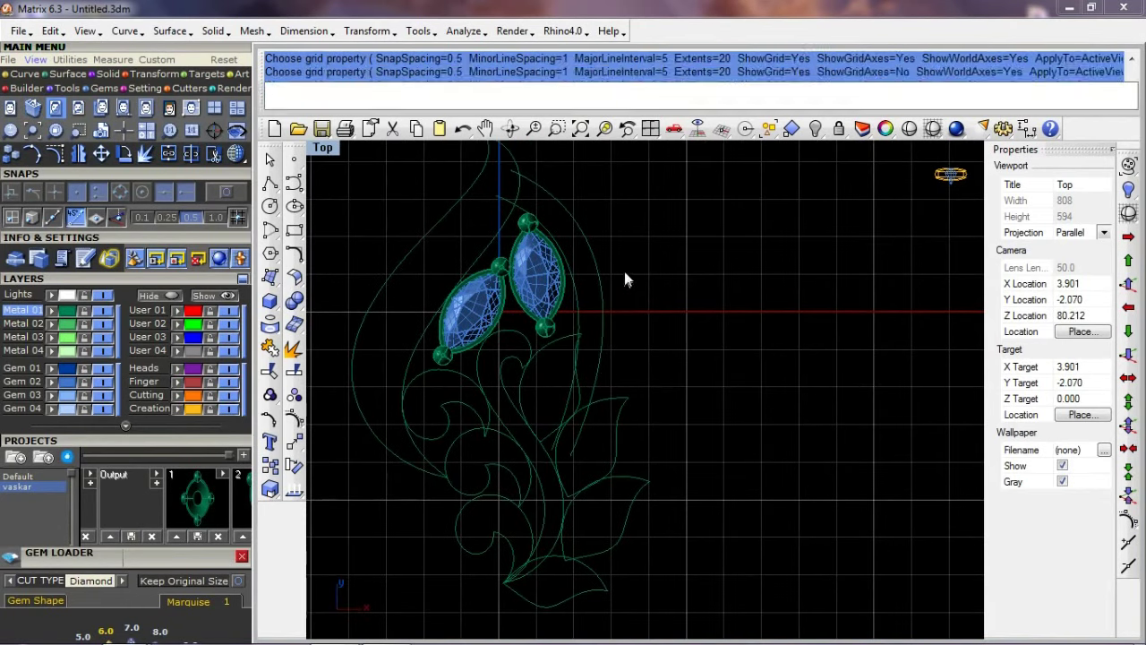
scroll(627, 268, up, 1)
Step: Rebuild the curve beside the gems with 4 control points
click(579, 299)
shift+click(568, 354)
key(F10)
scroll(588, 403, up, 1)
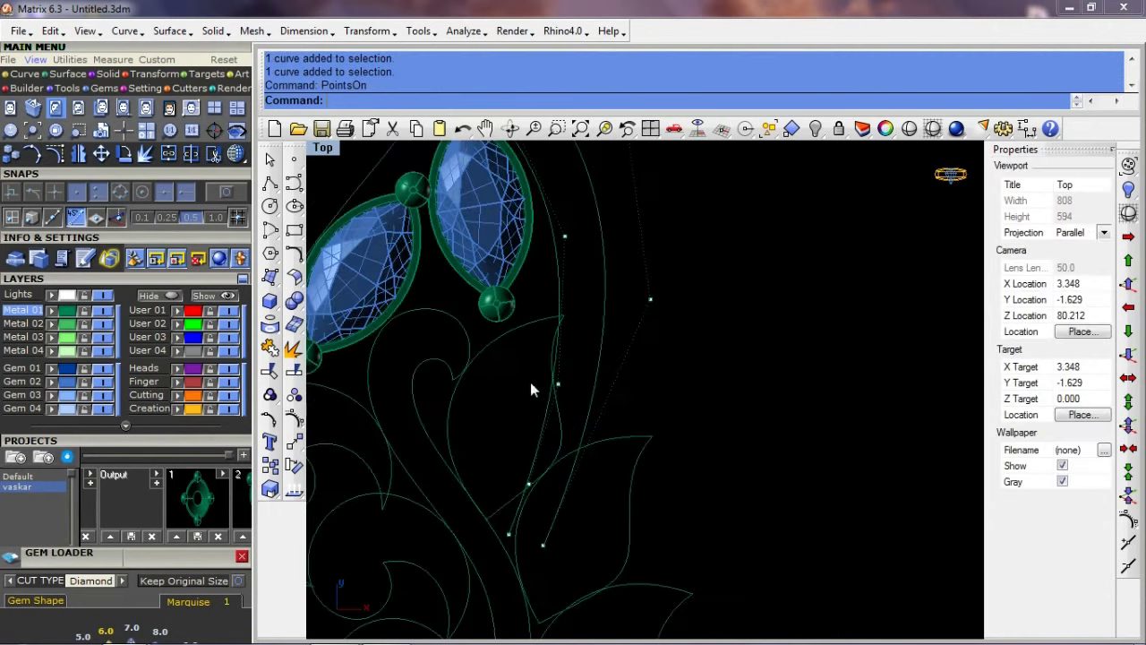
scroll(594, 237, down, 2)
scroll(579, 274, down, 1)
text(rebuild)
key(Return)
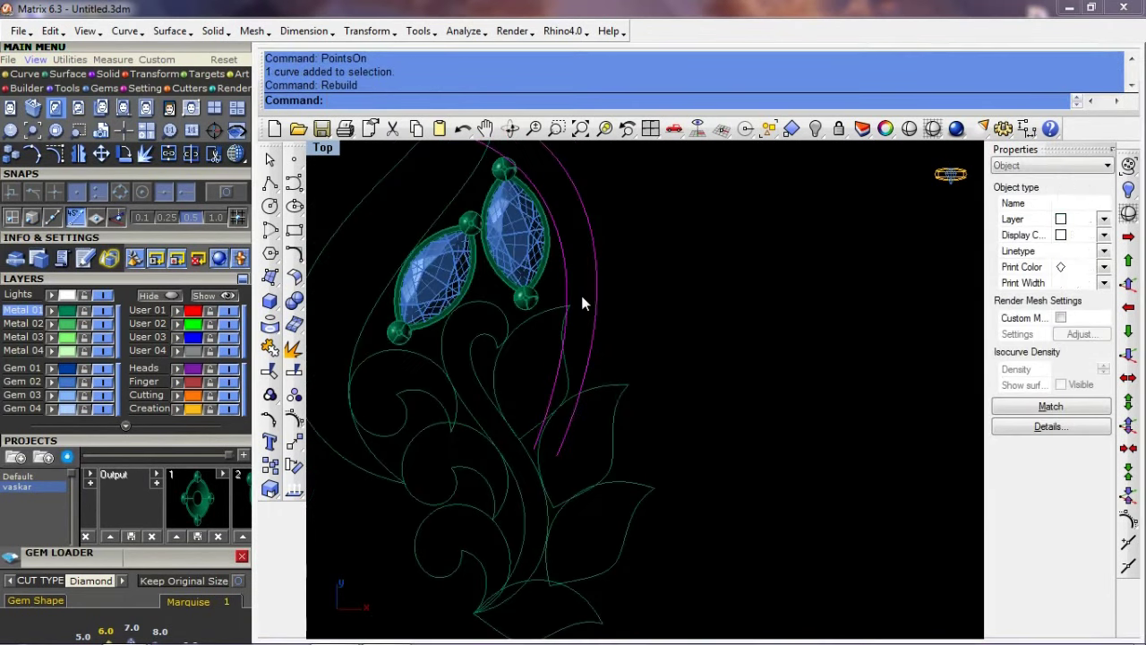
click(752, 407)
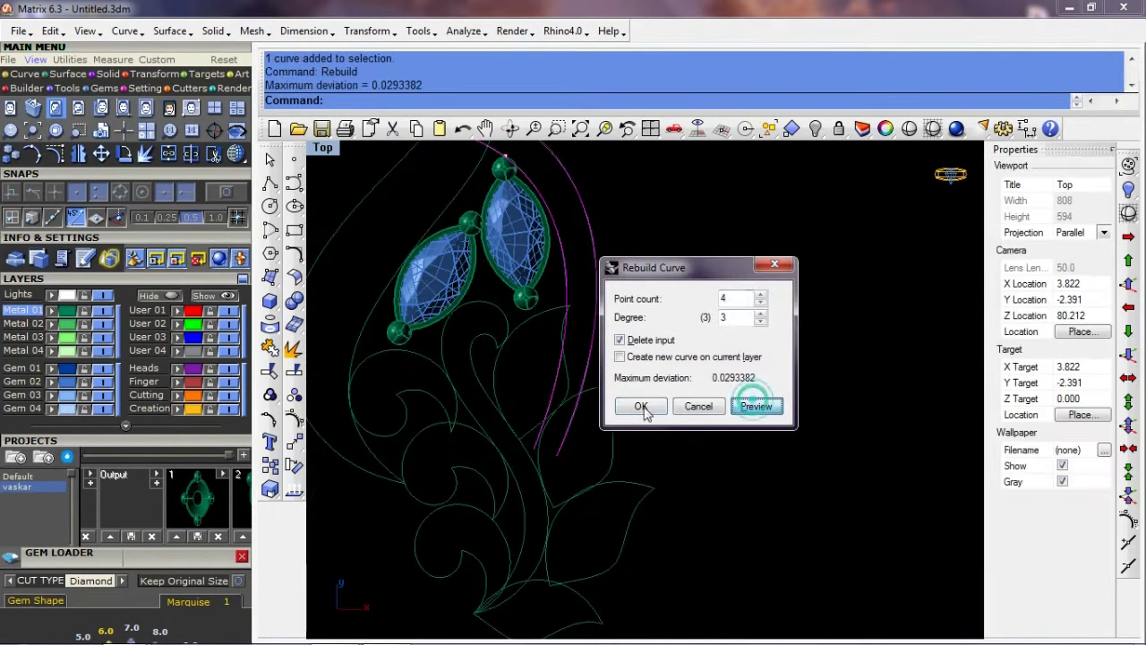
click(641, 406)
Step: Move the rebuilt curve's middle control points, then pan toward the curl curves
key(F10)
scroll(573, 359, up, 1)
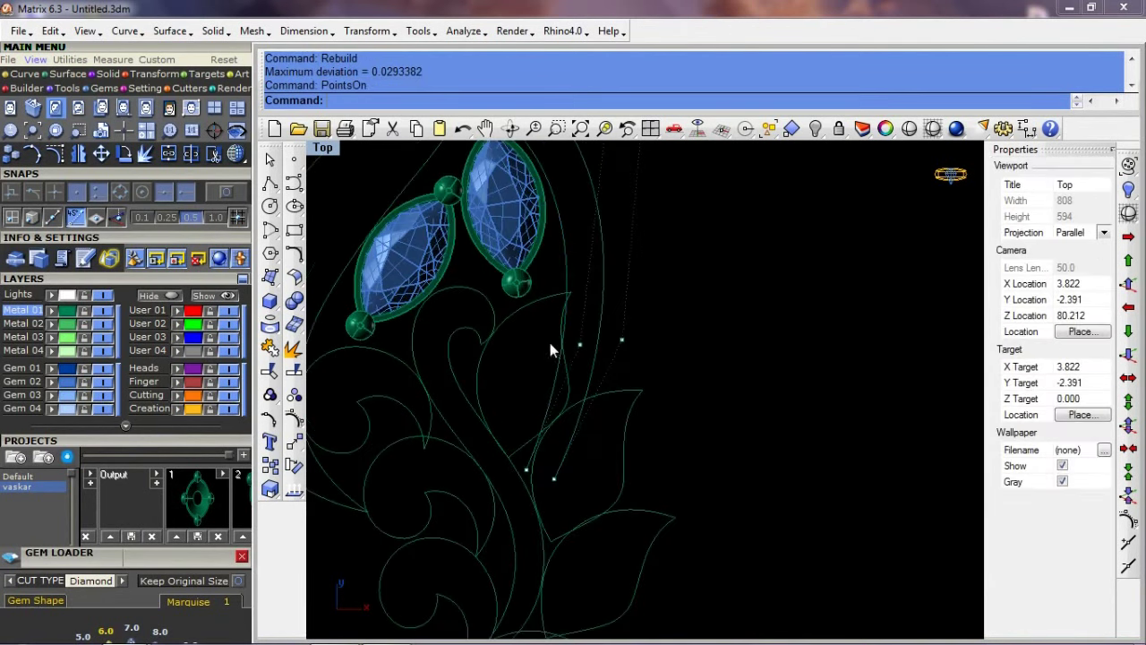
drag(696, 390, 694, 385)
text(m)
key(Return)
click(660, 332)
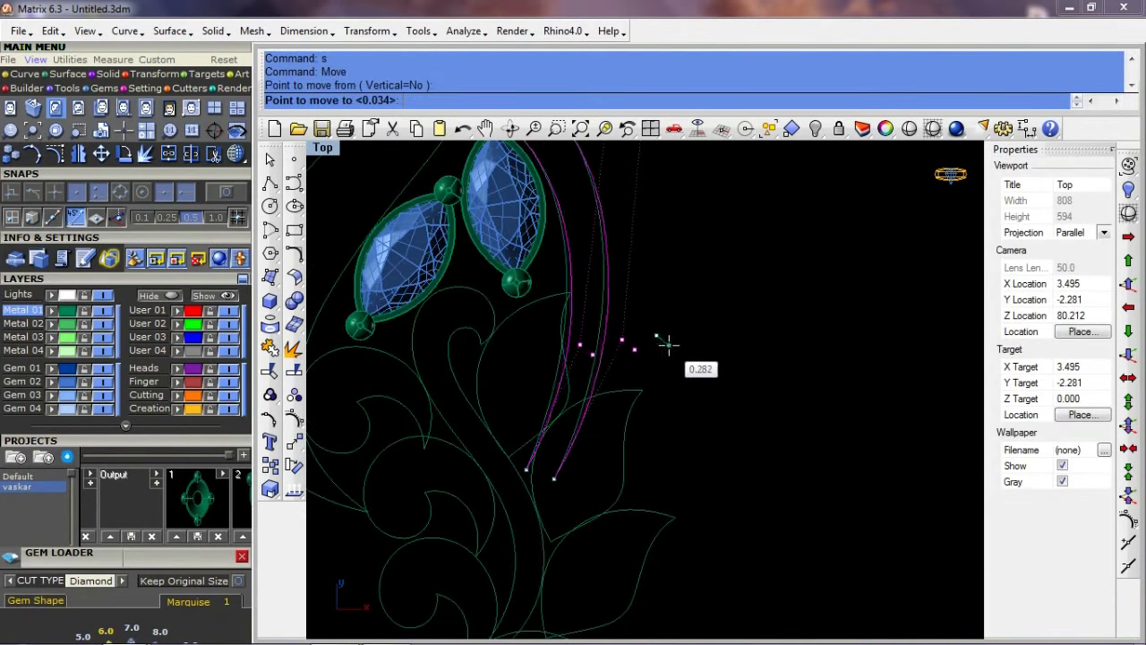
scroll(660, 349, down, 2)
scroll(662, 354, up, 1)
scroll(668, 358, up, 1)
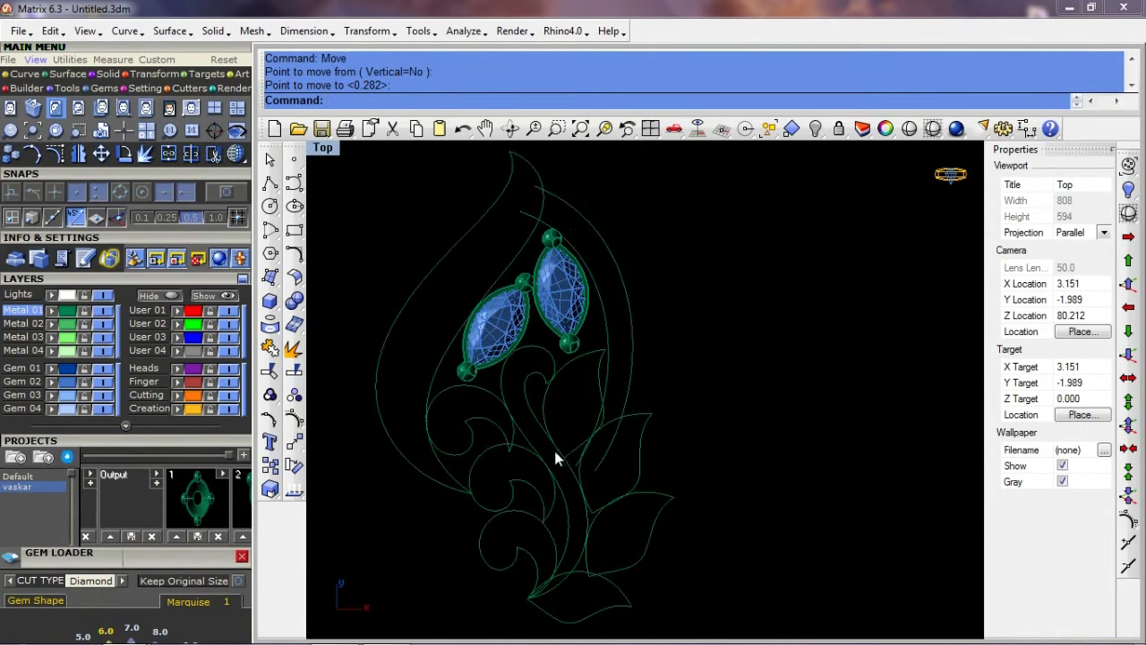
right_drag(555, 459, 602, 401)
right_drag(597, 472, 562, 370)
scroll(544, 329, up, 3)
Step: Move two control points of the curl curve to reshape it
click(548, 293)
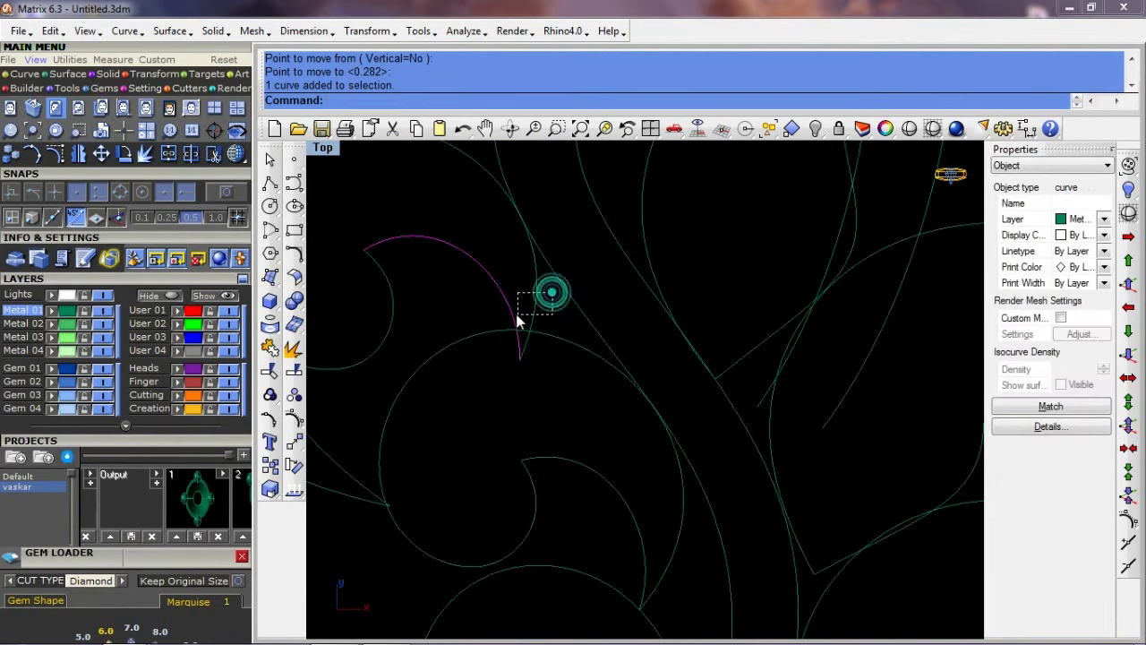
key(F10)
text(s)
key(Return)
click(543, 404)
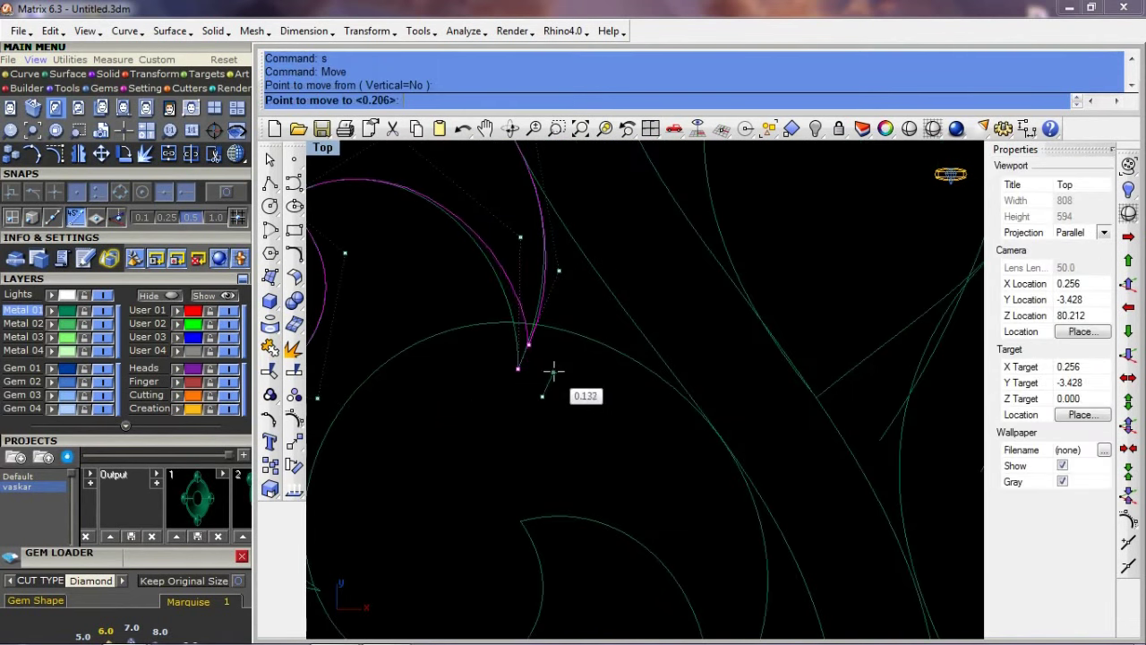
click(554, 379)
drag(555, 280, 557, 281)
key(Return)
click(520, 232)
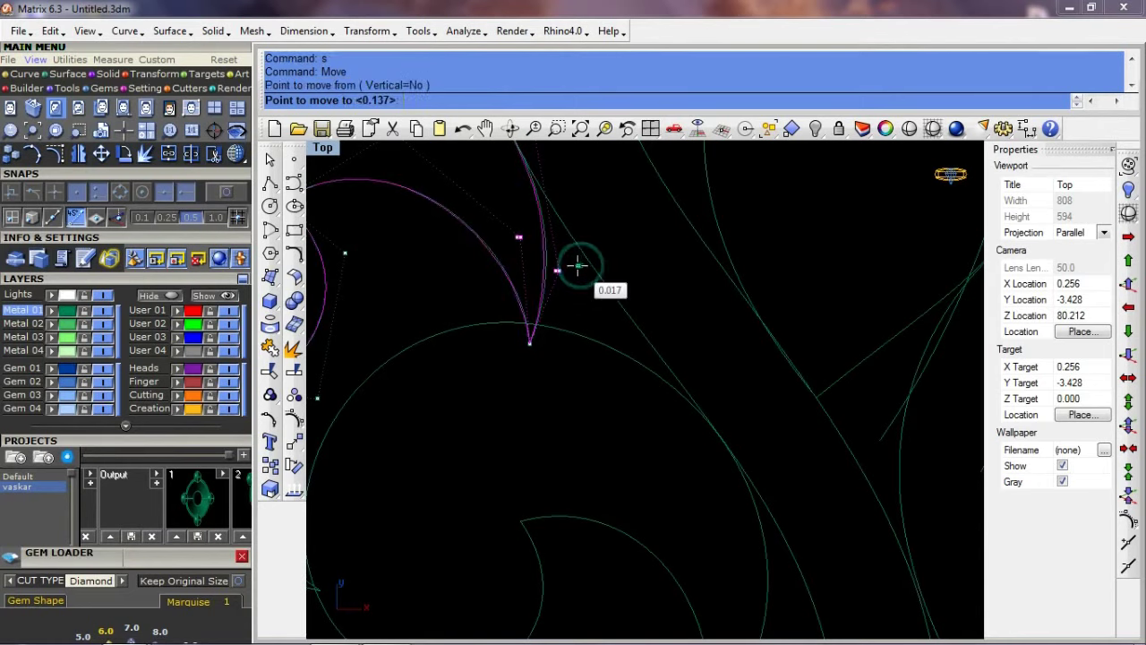
click(576, 258)
scroll(517, 346, down, 5)
scroll(545, 420, down, 2)
scroll(548, 430, up, 5)
Step: Move one control point of the selected spiral curve a short distance
click(584, 413)
click(560, 369)
key(F10)
scroll(517, 291, up, 1)
drag(507, 247, 563, 281)
key(Return)
click(561, 278)
click(602, 372)
scroll(632, 388, down, 3)
scroll(622, 478, up, 3)
Step: Move a single control point of another spiral curve into place
click(567, 323)
key(F10)
scroll(487, 415, up, 2)
drag(448, 382, 475, 418)
scroll(527, 387, up, 2)
key(Return)
click(527, 387)
click(515, 223)
Step: Nudge a second nearby control point of that curve with Move (s)
click(472, 215)
text(s)
key(Return)
click(547, 292)
click(545, 292)
scroll(545, 296, down, 2)
scroll(574, 402, up, 2)
Step: Nudge a control point on the next spiral curve slightly
click(560, 400)
key(F10)
drag(495, 464, 577, 397)
key(Return)
scroll(556, 447, down, 2)
click(555, 443)
click(556, 439)
right_drag(543, 287, 577, 394)
scroll(595, 371, up, 2)
scroll(614, 353, up, 2)
Step: Nudge two control points of the upper spiral, then select the two bottom leaf curves
click(565, 229)
key(F10)
drag(476, 259, 532, 326)
text(m)
key(Return)
click(534, 295)
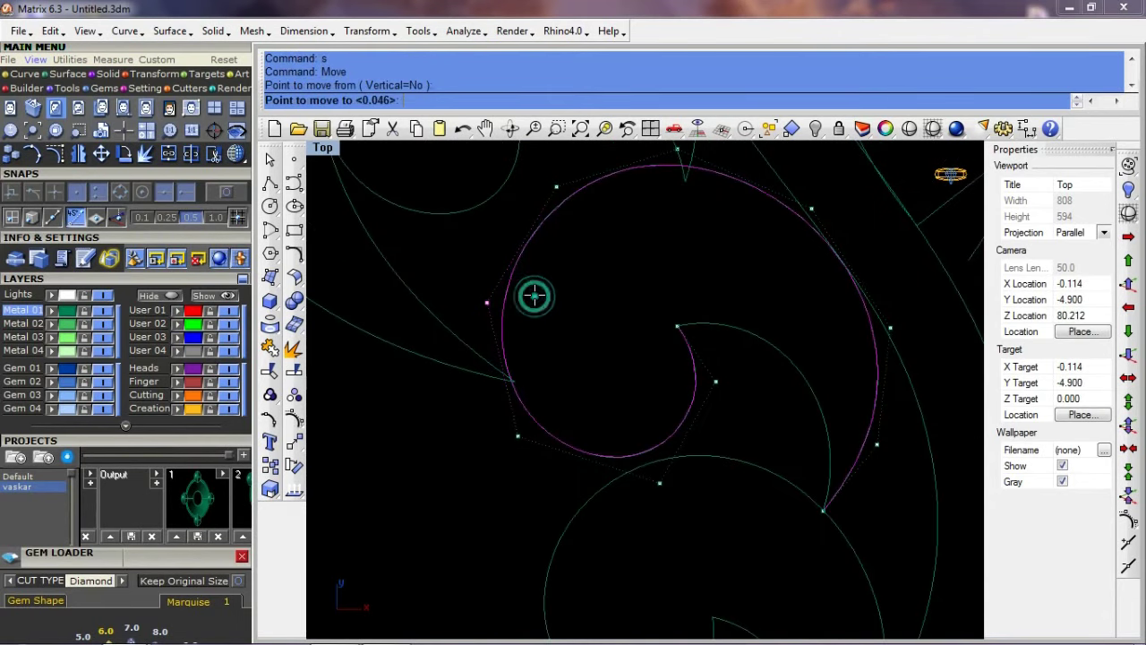
click(534, 298)
drag(537, 262, 583, 183)
key(Return)
click(582, 273)
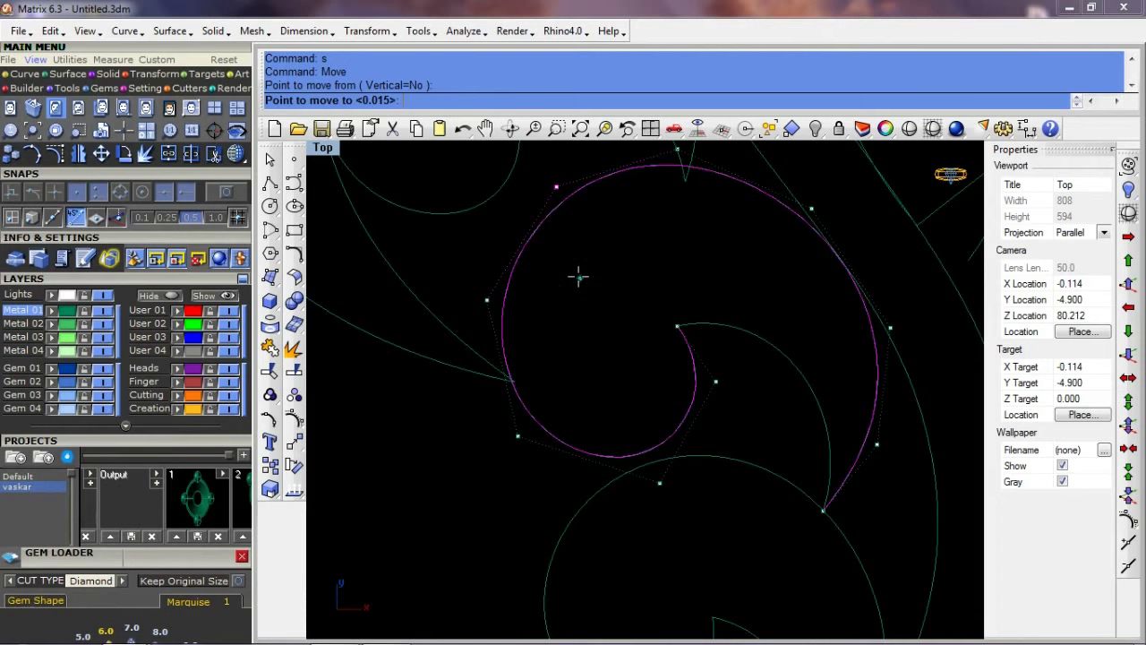
click(577, 277)
scroll(573, 340, down, 3)
scroll(626, 430, up, 1)
click(655, 463)
shift+click(697, 458)
Step: Clear the curve selection and recentre the view on the design
scroll(597, 435, down, 3)
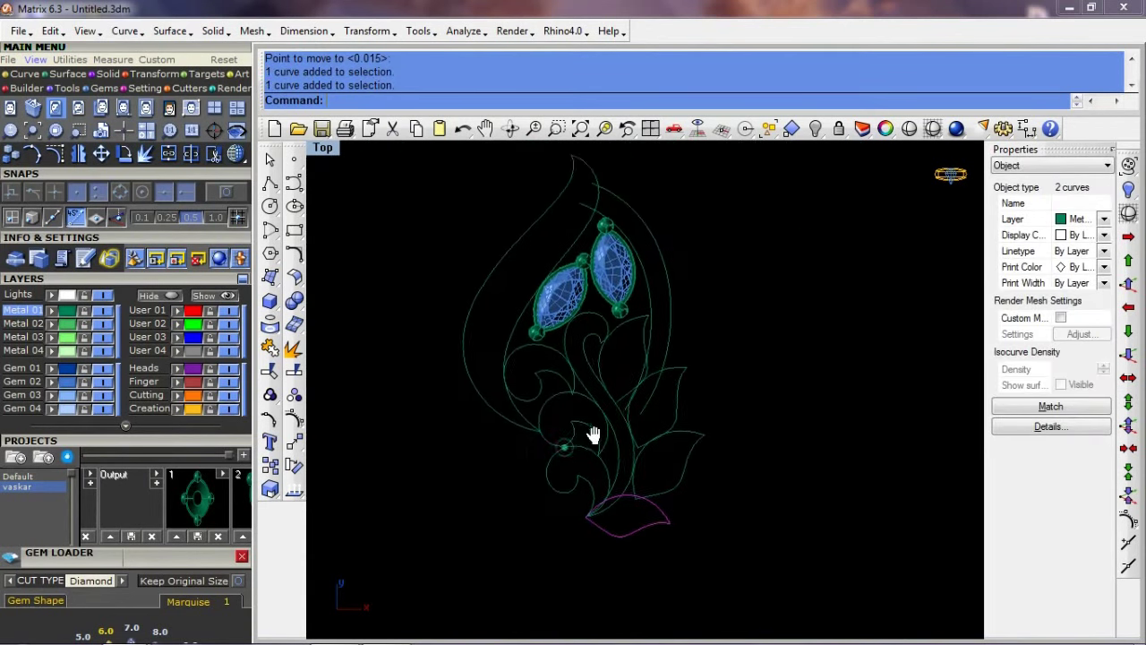
click(707, 286)
scroll(689, 242, up, 2)
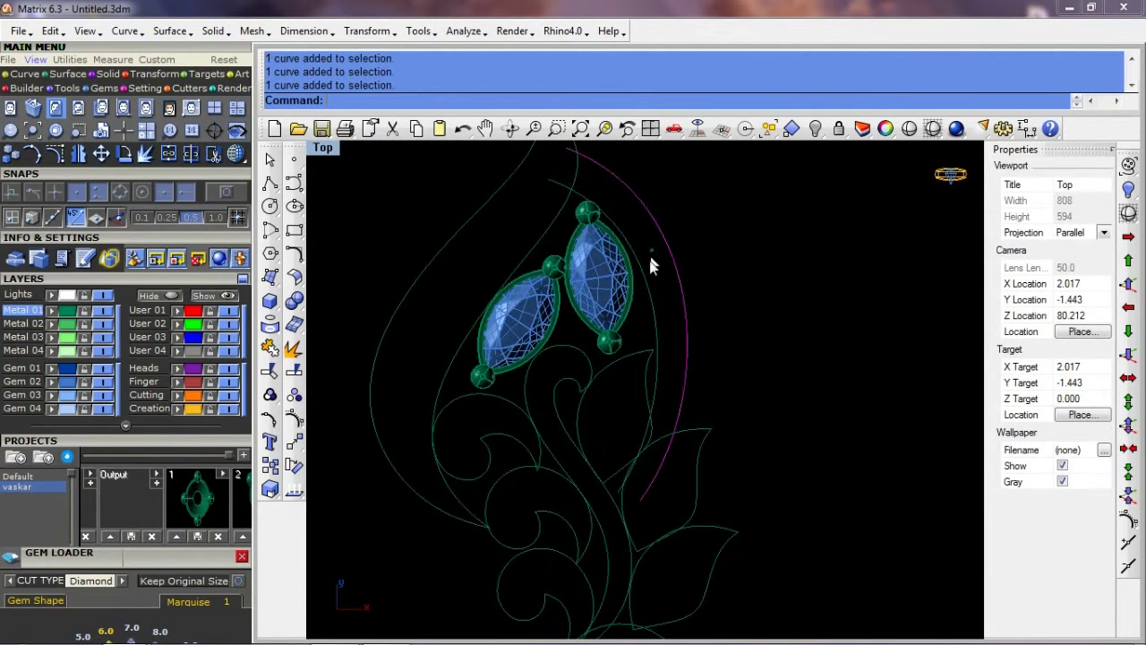
right_drag(616, 428, 632, 304)
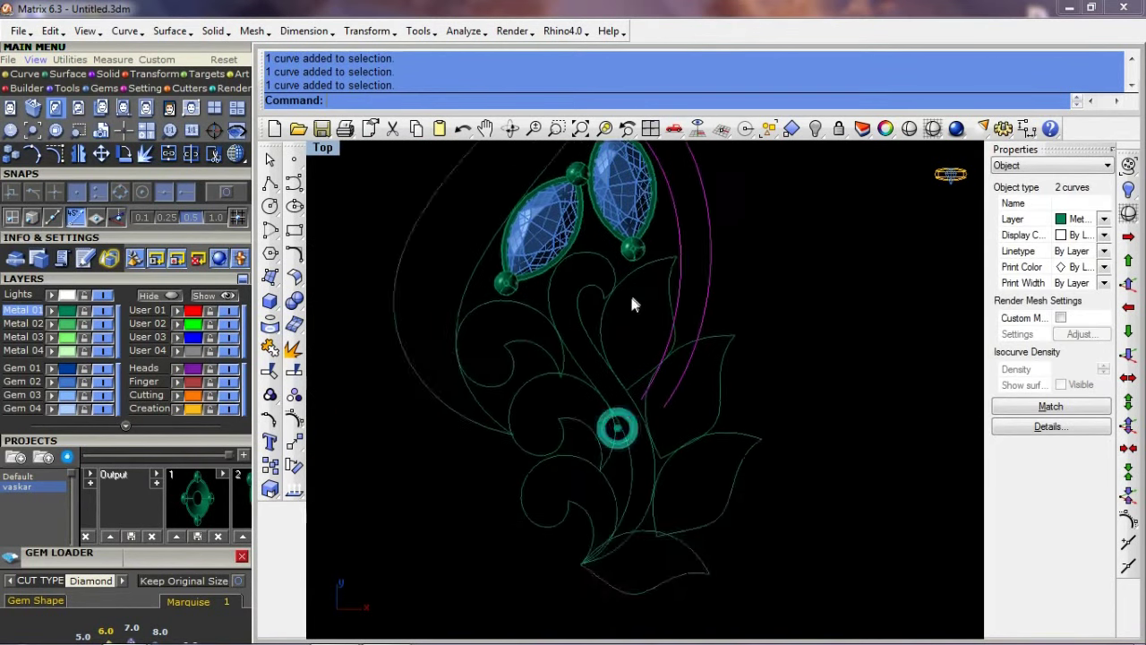
scroll(633, 305, down, 3)
click(515, 426)
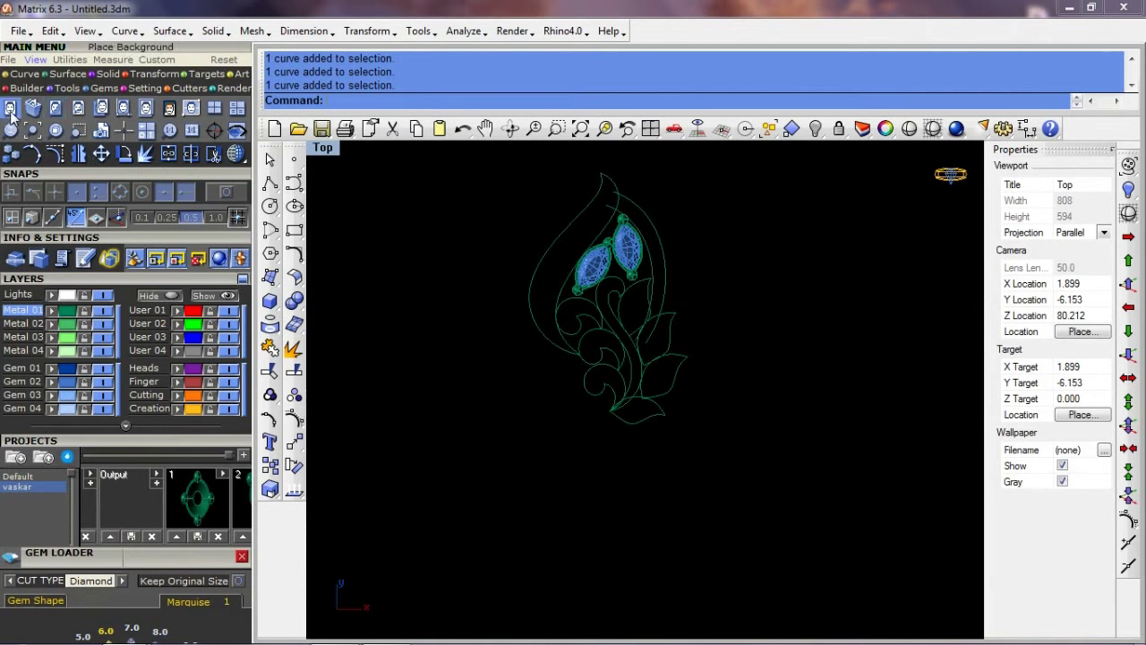
Step: Show the reference sketch and compare the design in wireframe and shaded views
click(78, 109)
scroll(658, 452, up, 1)
text(q)
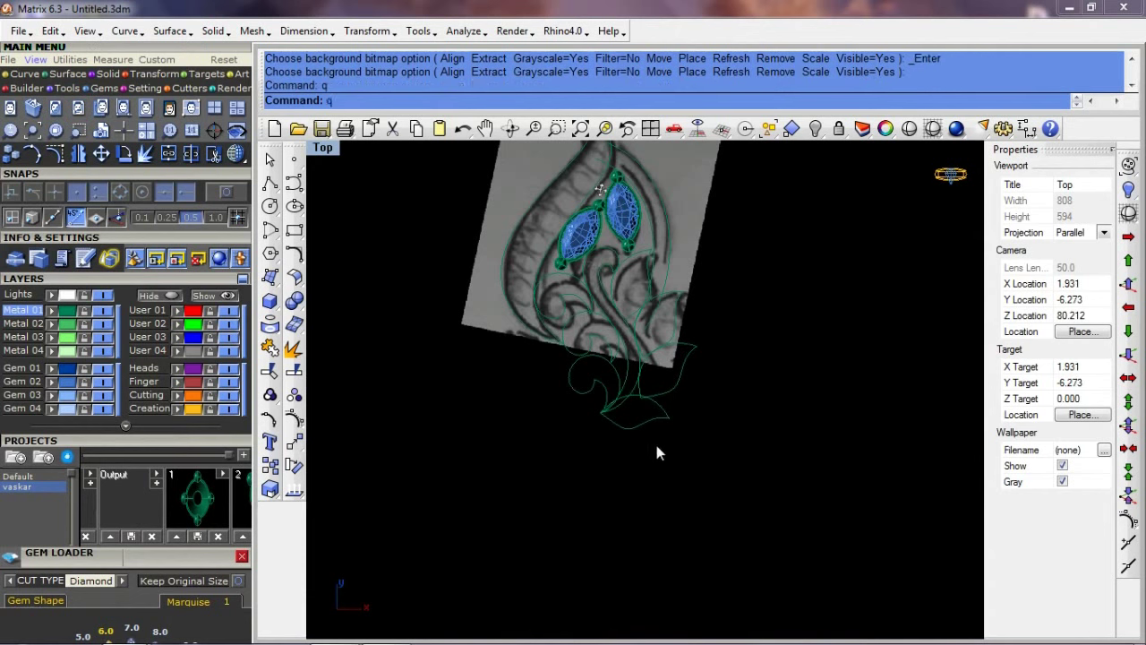
key(Return)
text(d)
key(Return)
scroll(574, 329, up, 1)
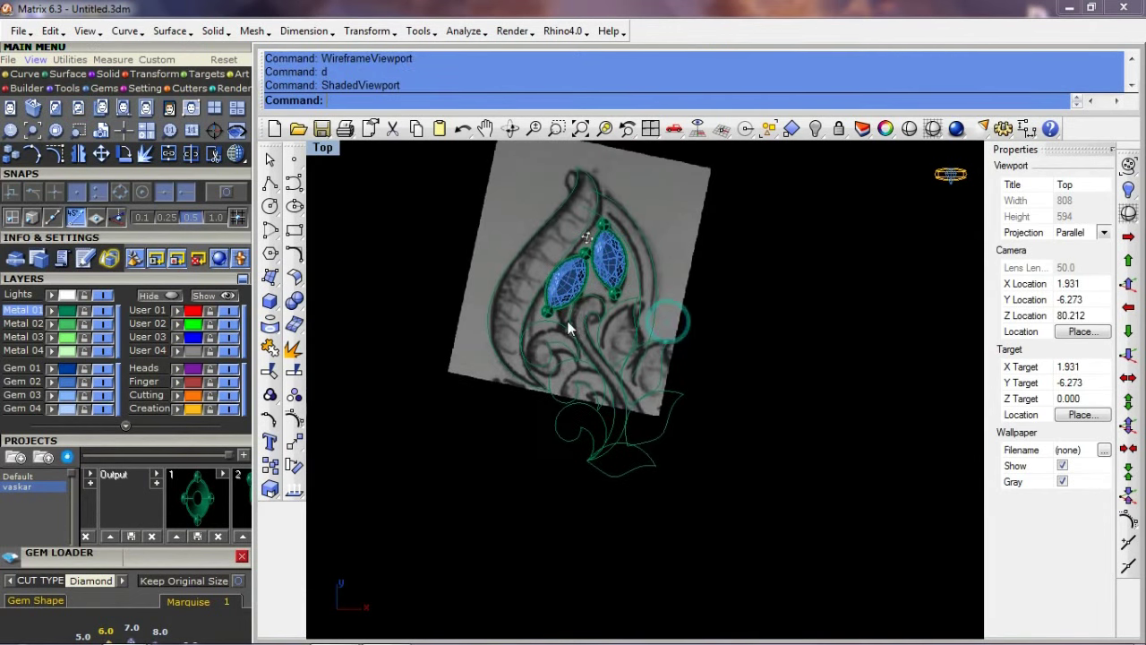
Step: Hide the background sketch, dismiss the Open Bitmap dialog, and save as 11.3dm
click(15, 112)
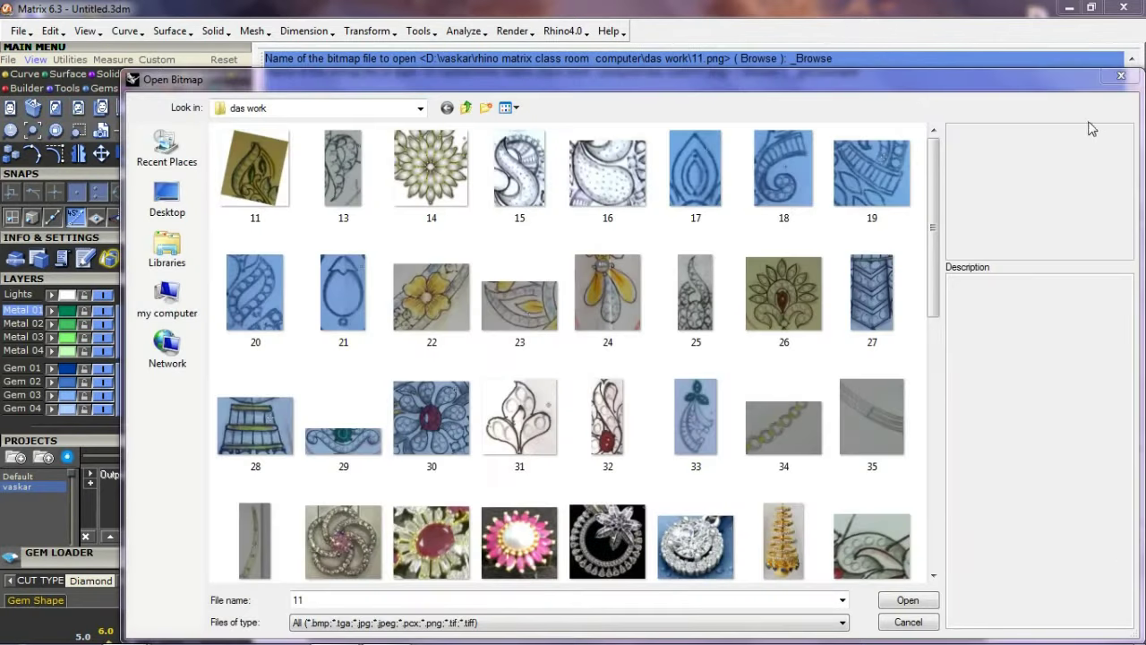
click(1120, 75)
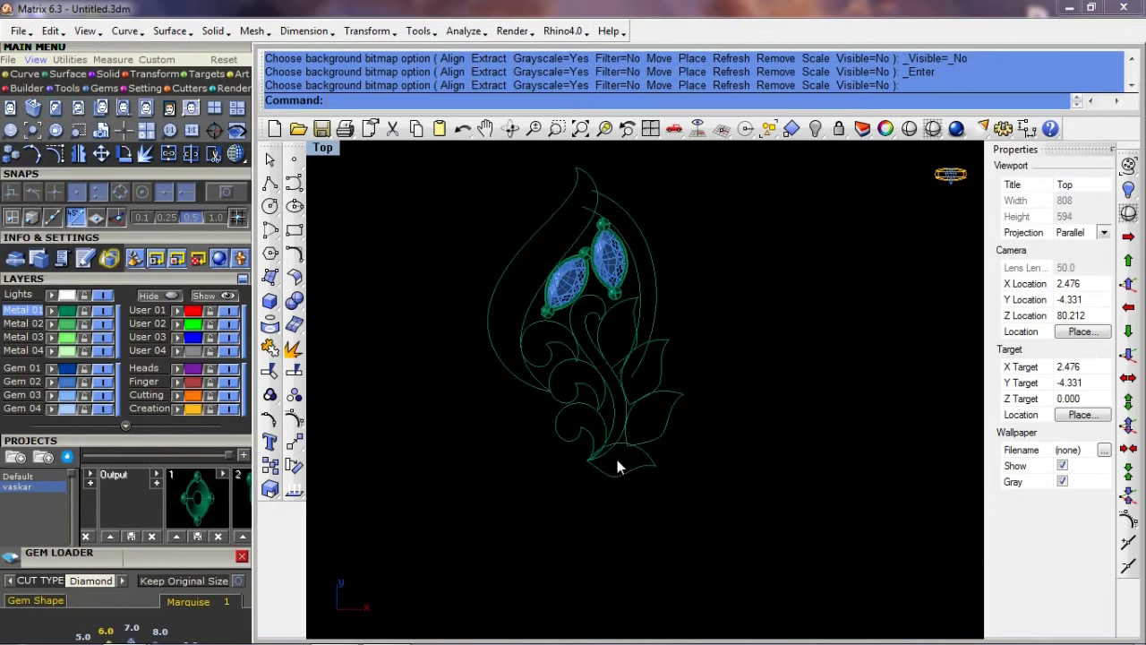
key(ctrl+s)
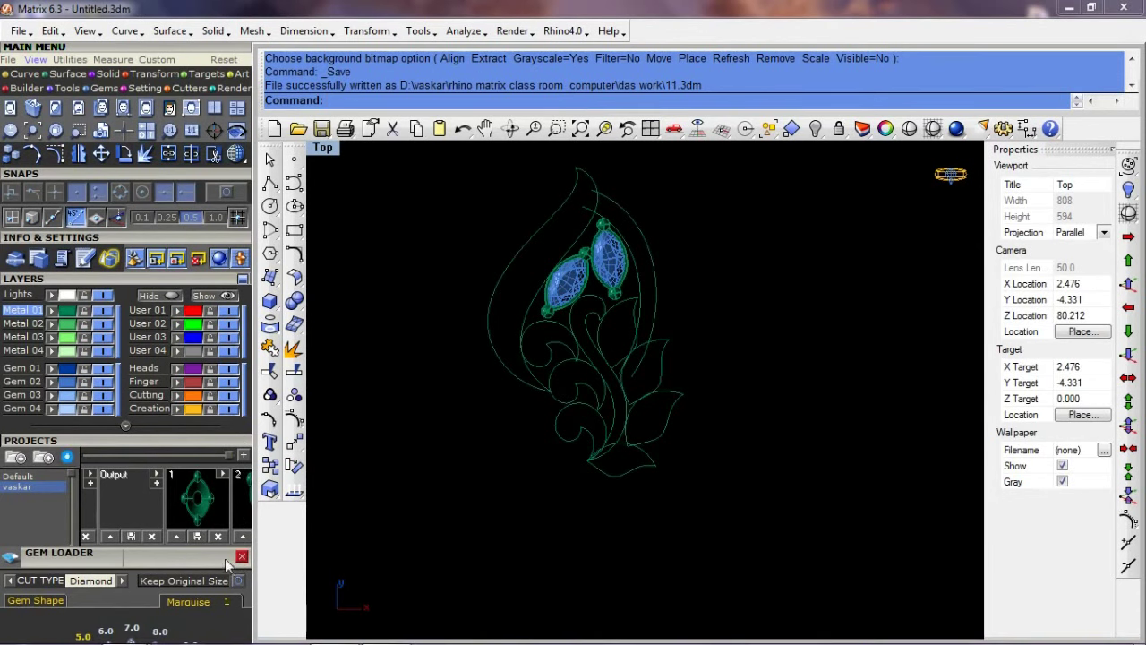
scroll(179, 537, down, 3)
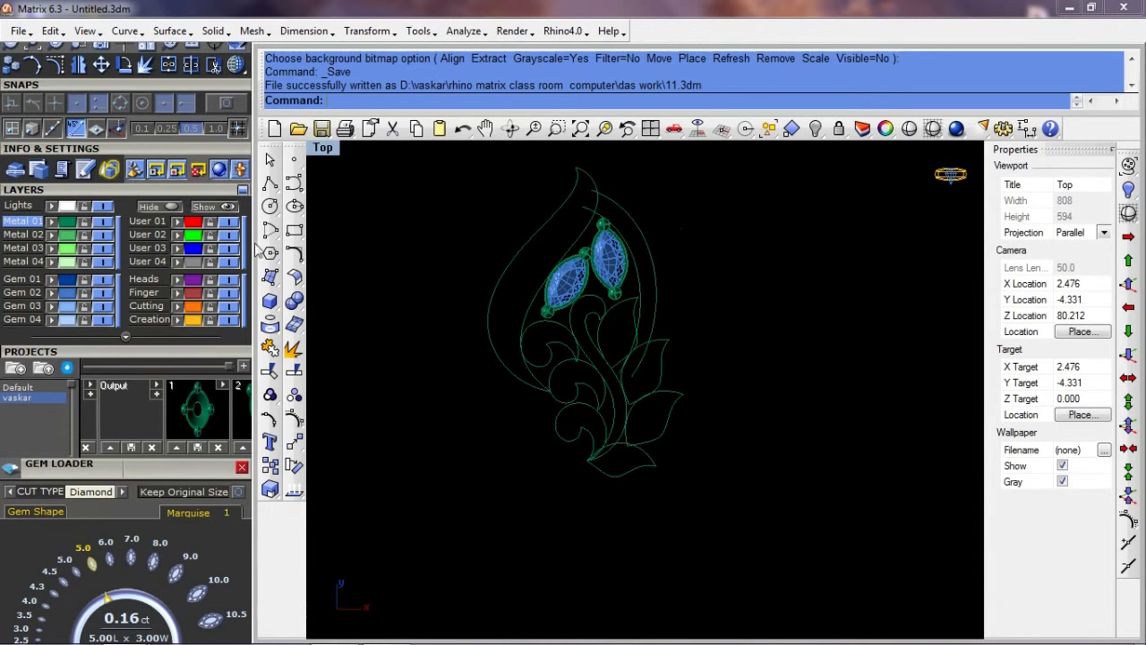
Step: Create a torus at the stem base, then undo the oversized result
click(269, 303)
click(344, 347)
click(574, 482)
text(1.5)
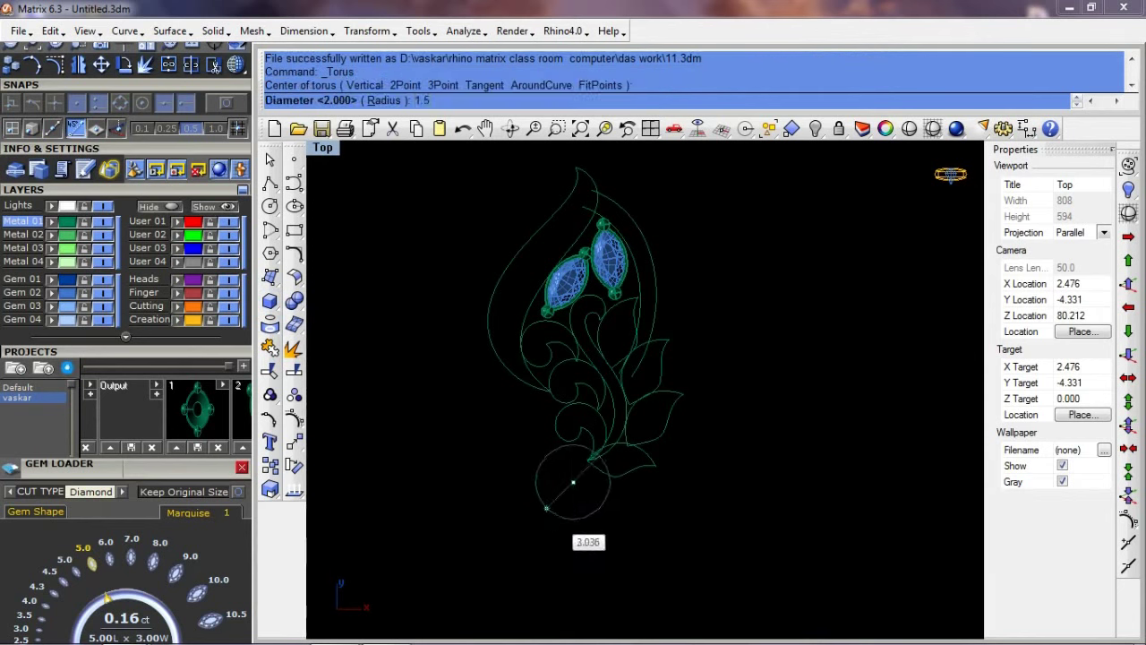
key(Return)
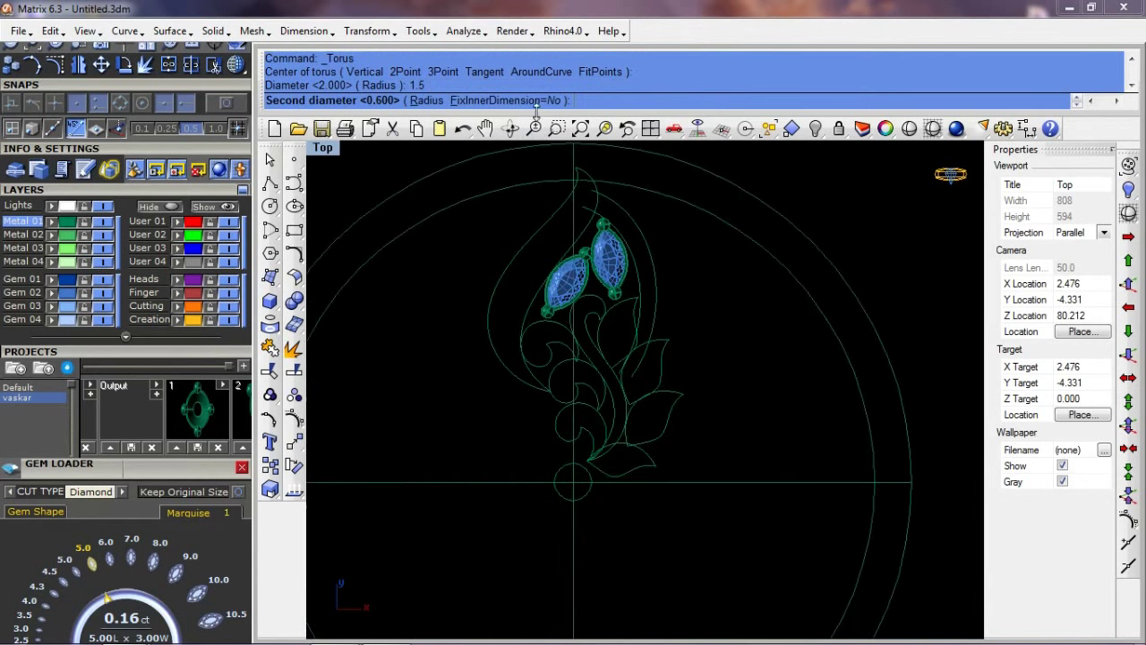
click(519, 101)
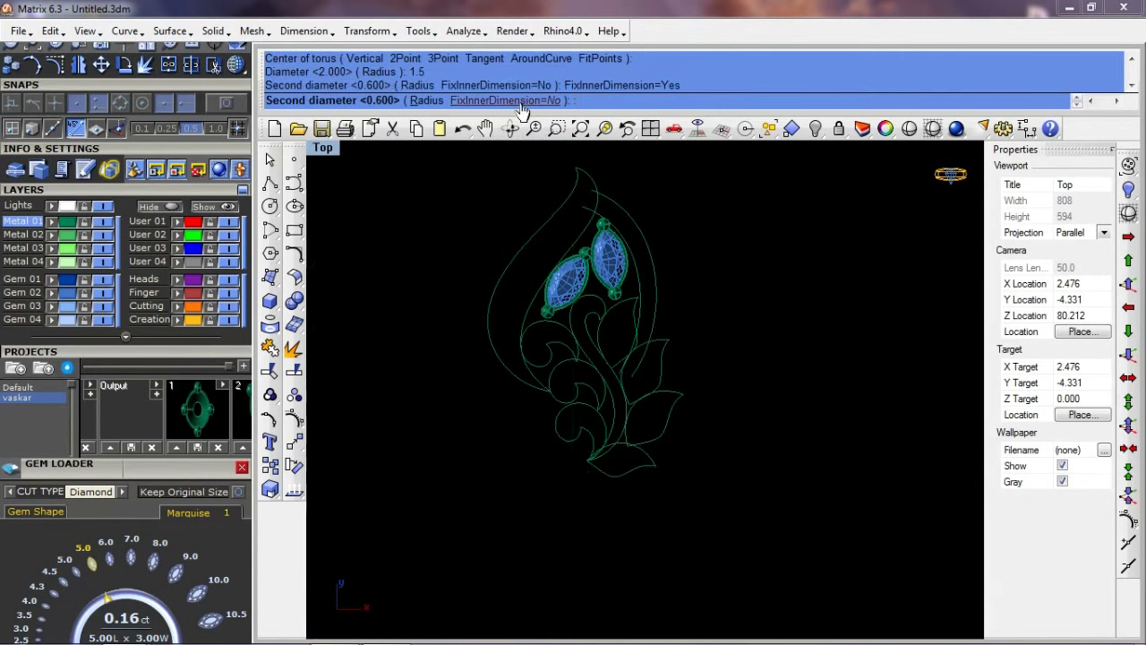
click(463, 418)
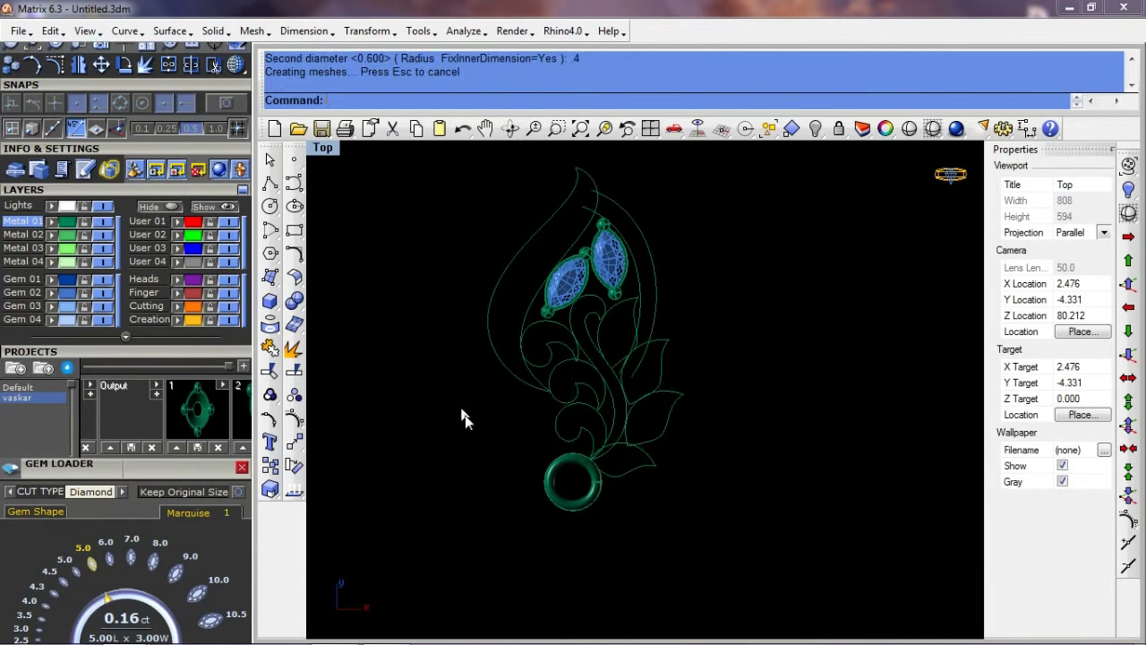
scroll(576, 478, up, 3)
scroll(558, 463, up, 2)
key(ctrl+z)
Step: Recreate the torus below the stem with 1.5 diameter and 0.4 tube radius
key(Return)
click(536, 428)
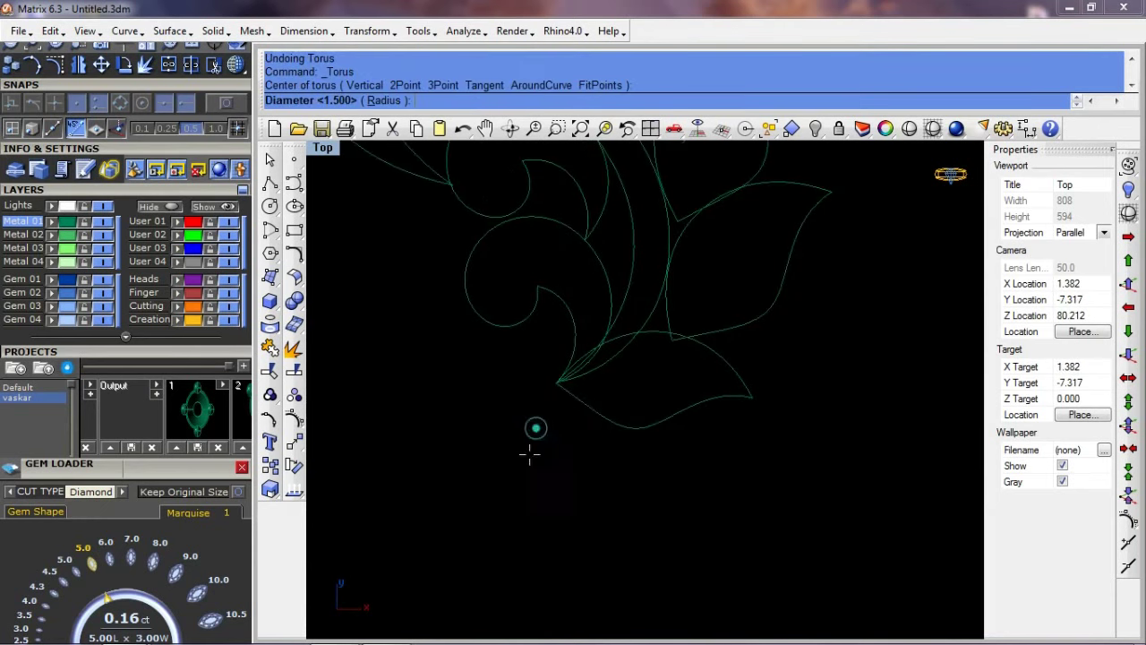
click(430, 459)
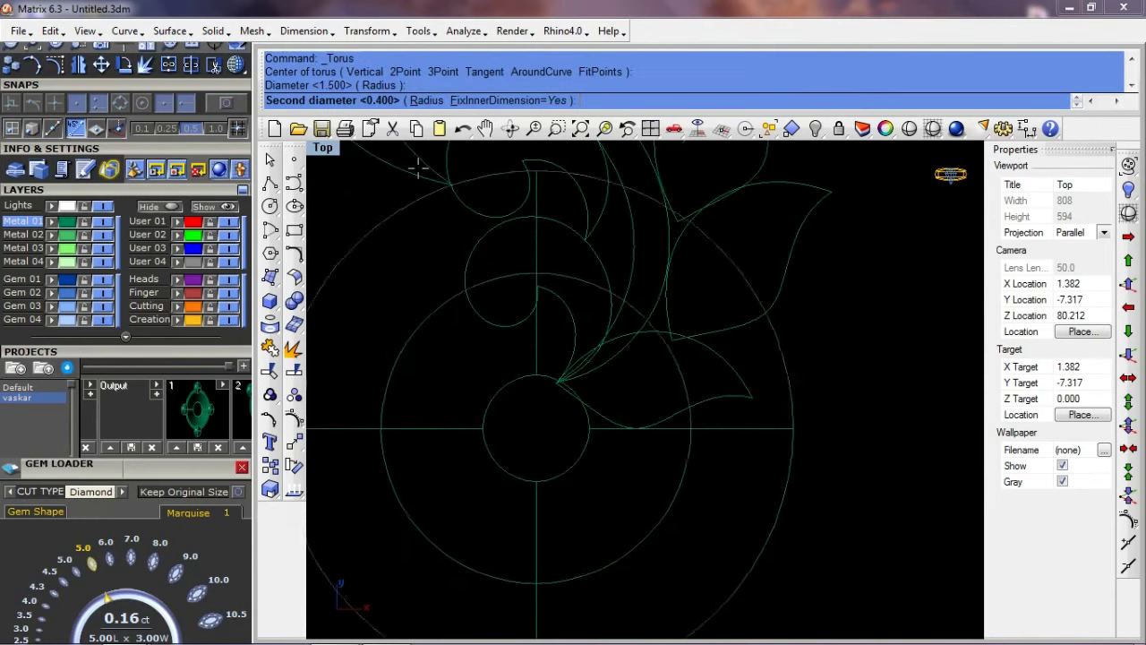
click(426, 100)
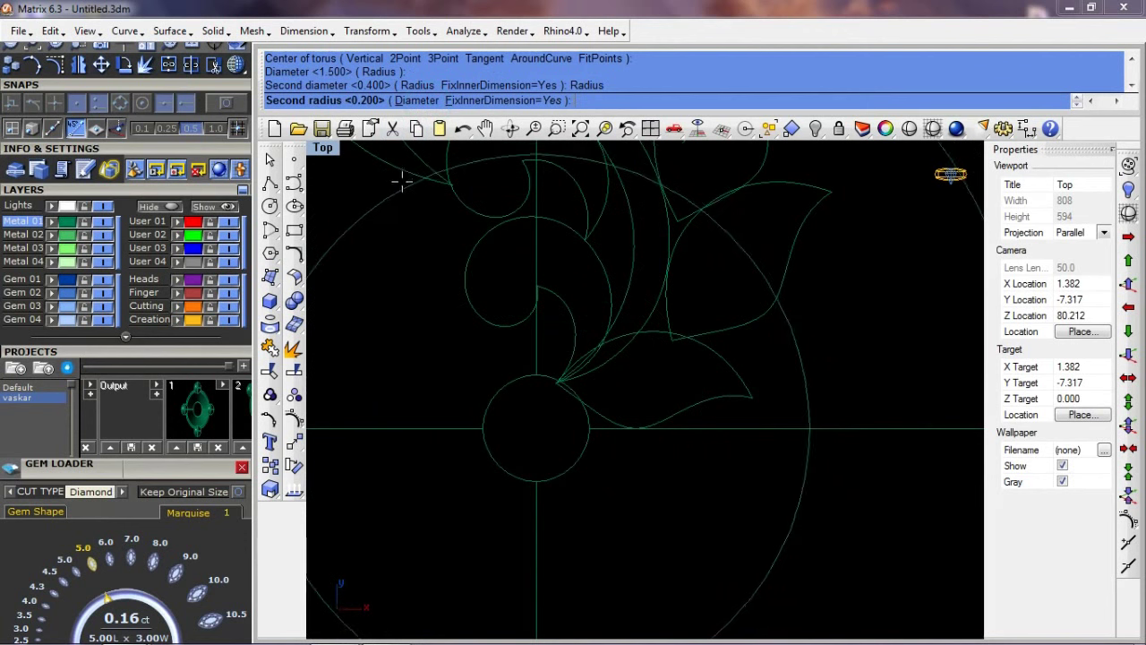
text(4)
key(Return)
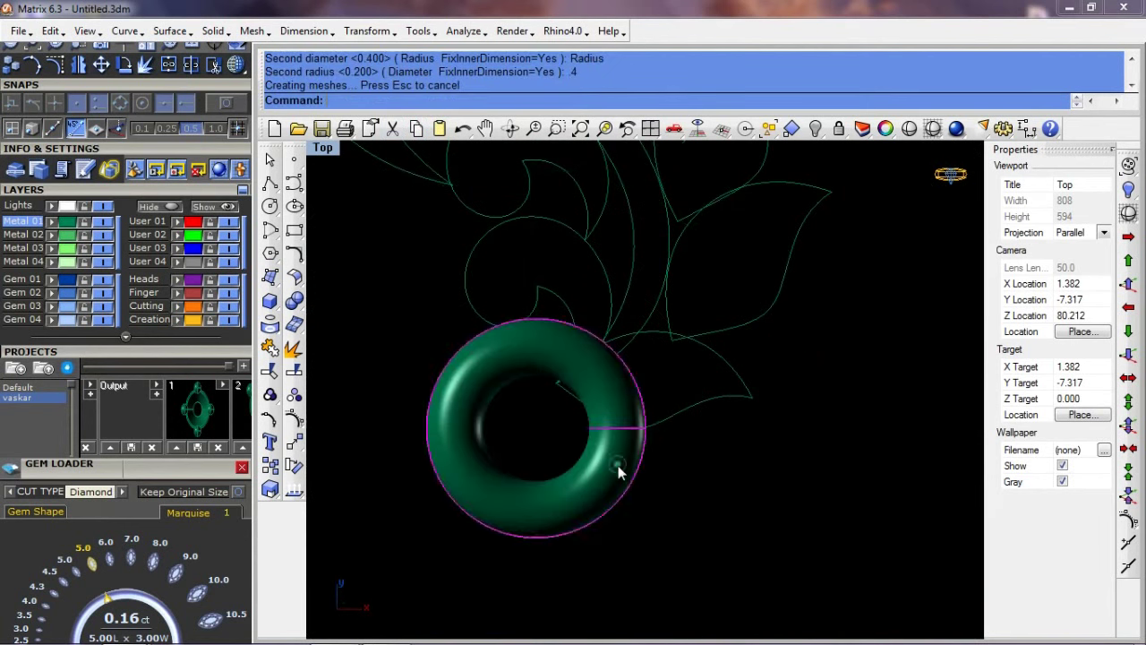
Step: Move the torus down one unit, from 0,0,0 to 0,0,-1
text(s)
key(Return)
click(558, 414)
click(556, 419)
key(Return)
click(549, 425)
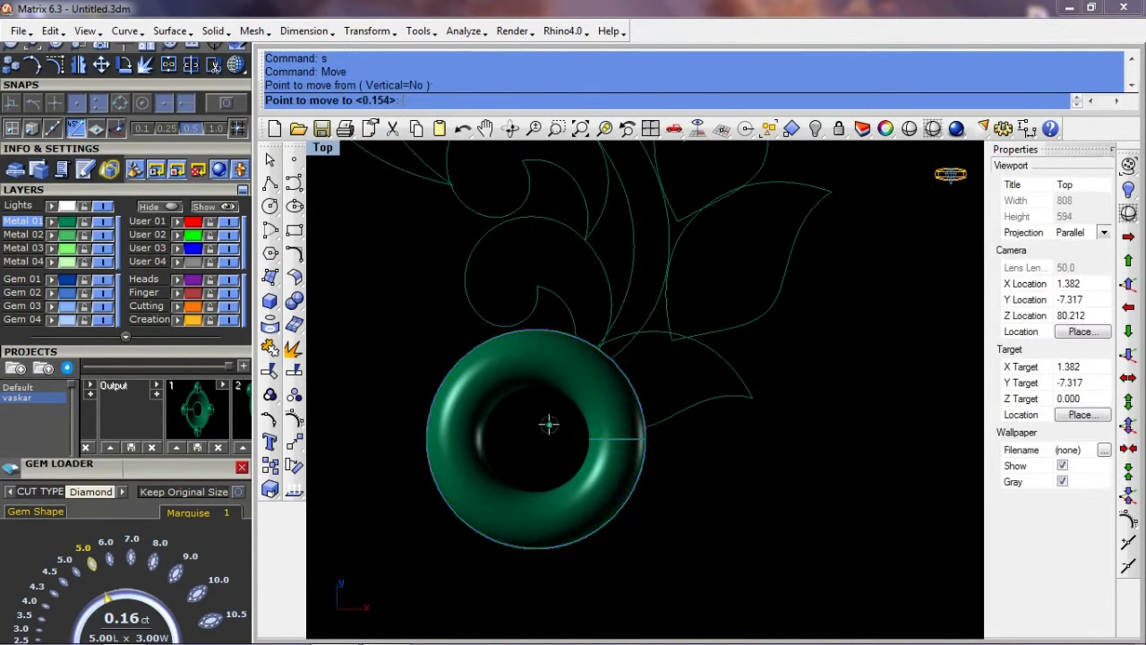
click(542, 419)
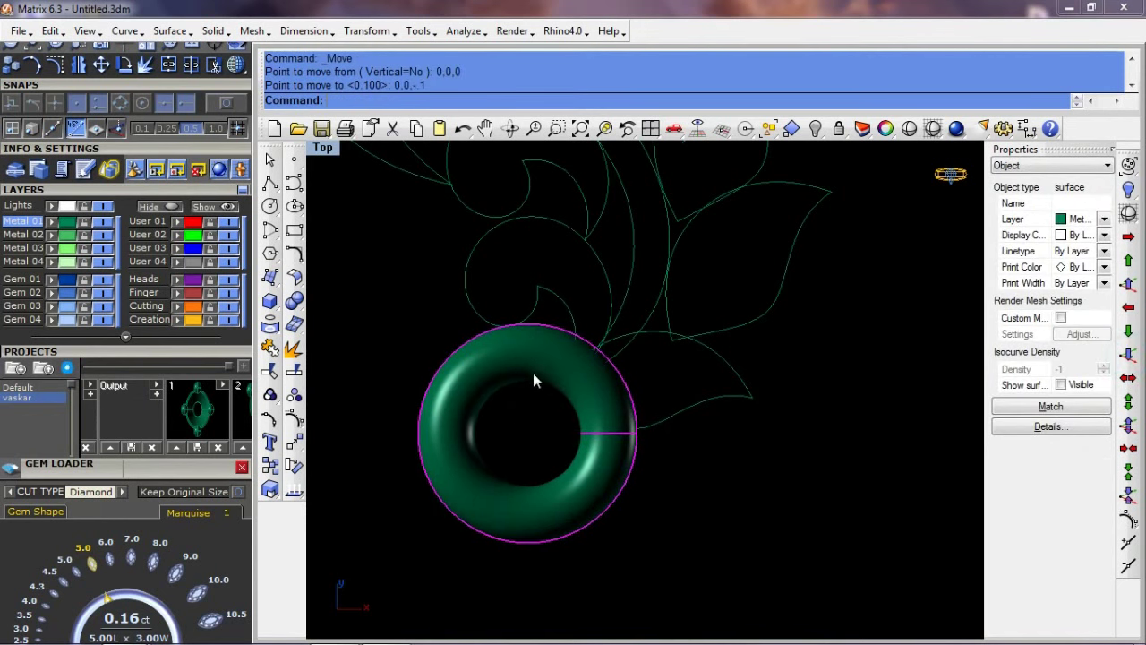
scroll(533, 372, down, 2)
click(691, 478)
scroll(627, 358, down, 2)
scroll(574, 264, down, 1)
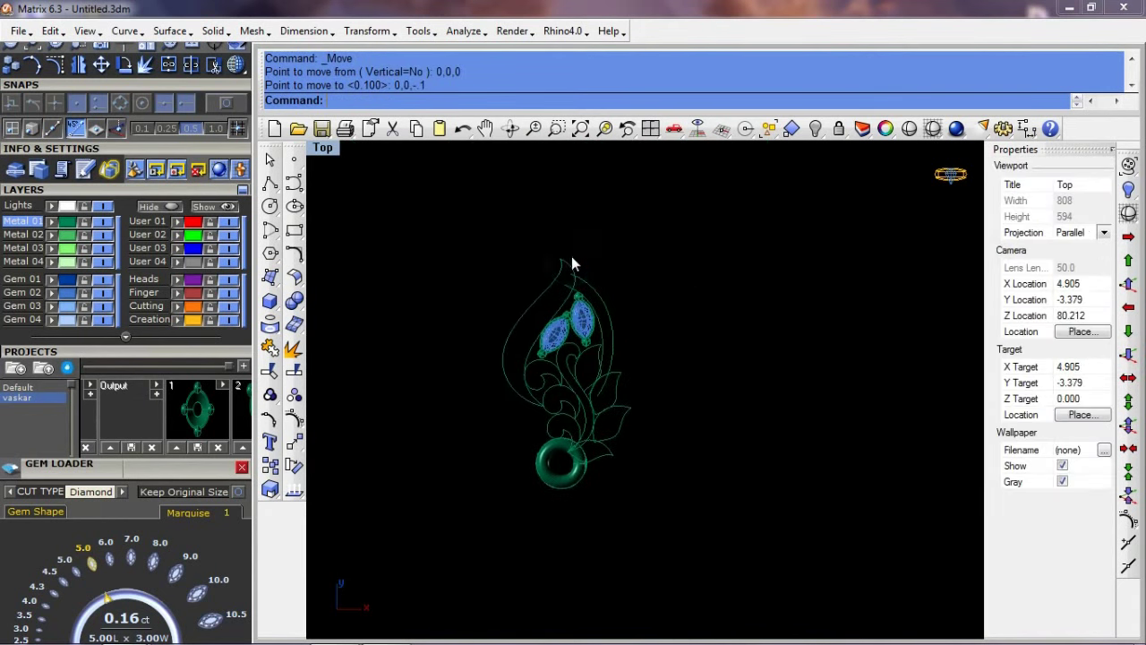
scroll(573, 265, up, 1)
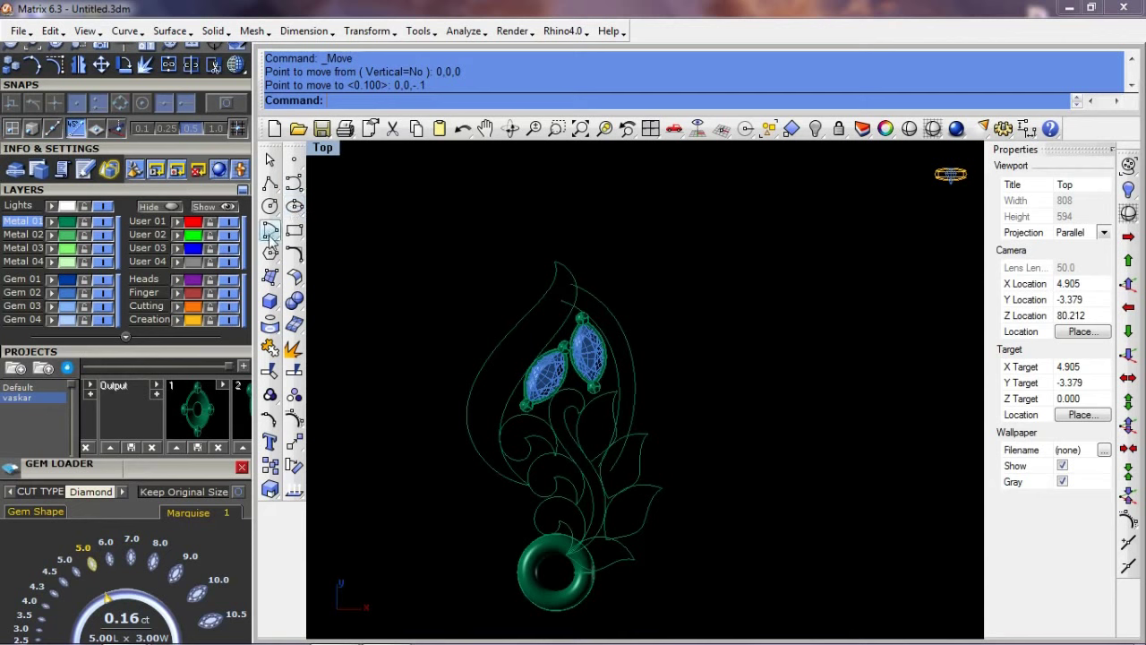
click(272, 304)
Step: Add a second torus, diameter 2 with a 0.6 tube radius, above the gems and lowered one unit
click(349, 351)
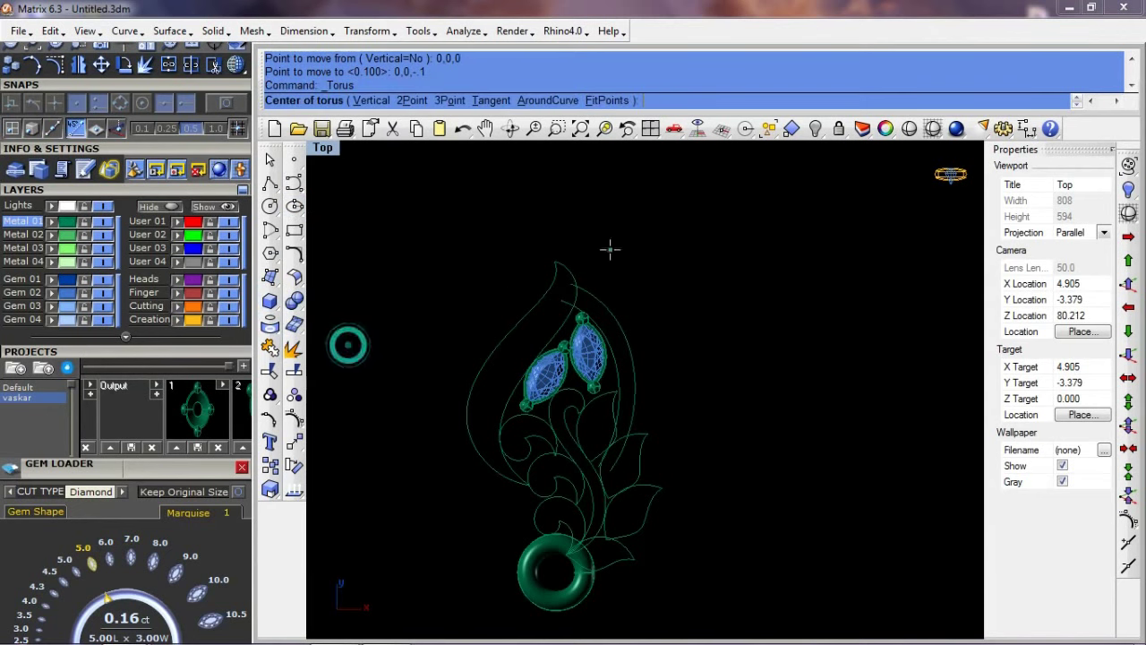
scroll(538, 256, up, 2)
click(545, 265)
text(2)
key(Return)
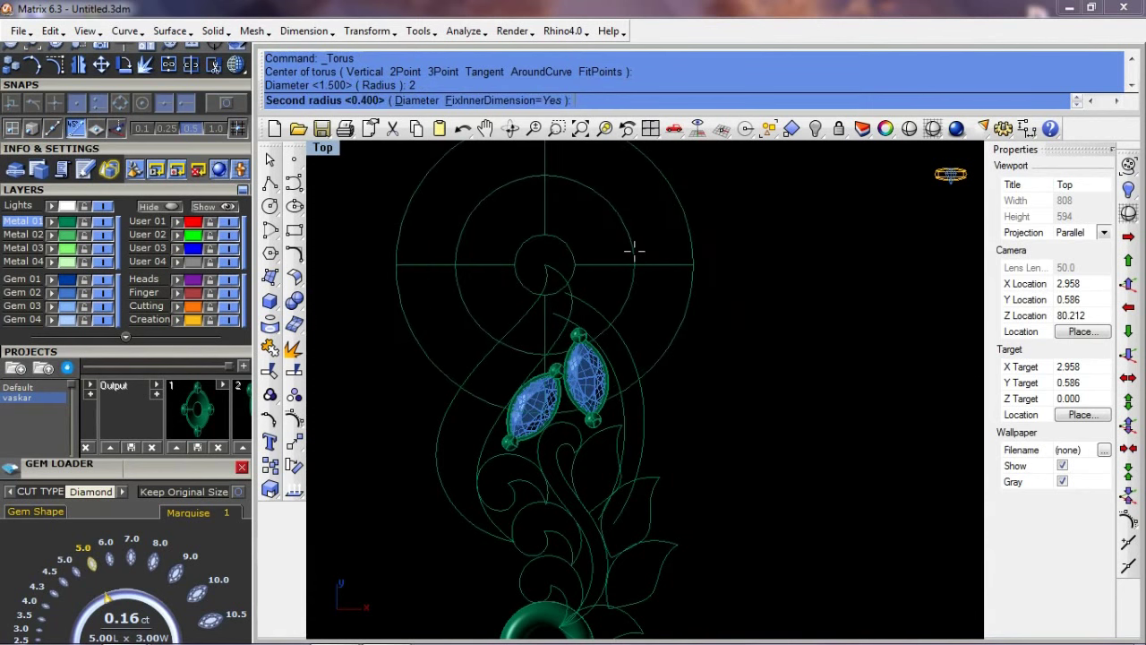
text(.6)
key(Return)
drag(582, 258, 605, 279)
click(1129, 354)
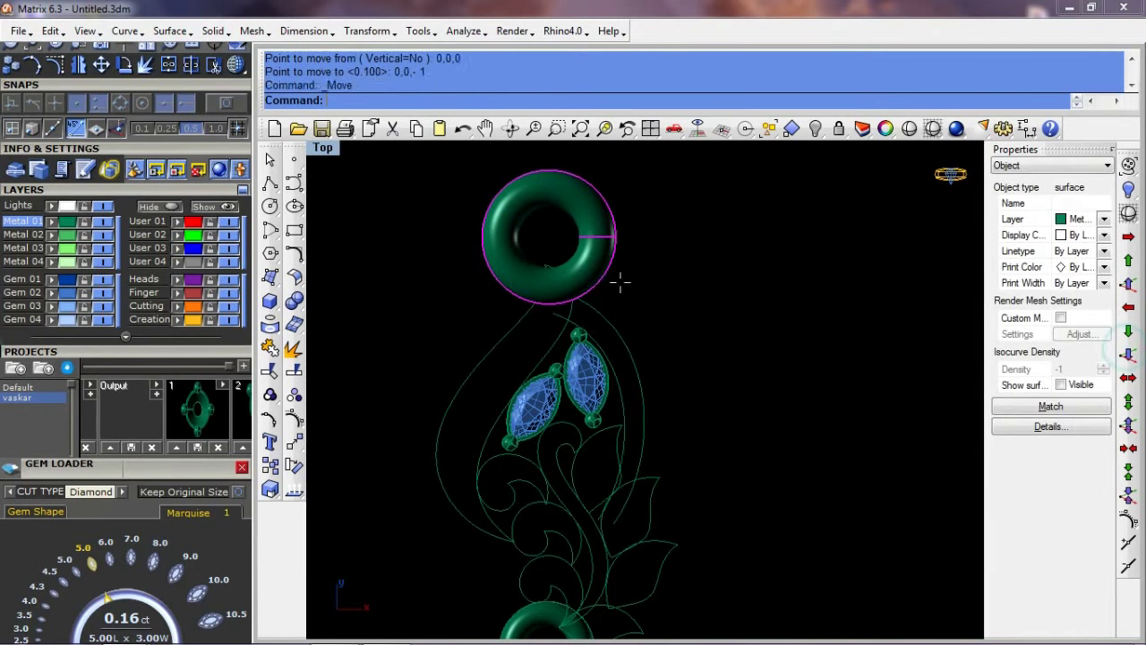
Step: Select the top bail ring and hide both torus rings with Ctrl+H
click(685, 267)
scroll(558, 273, down, 1)
scroll(558, 273, down, 3)
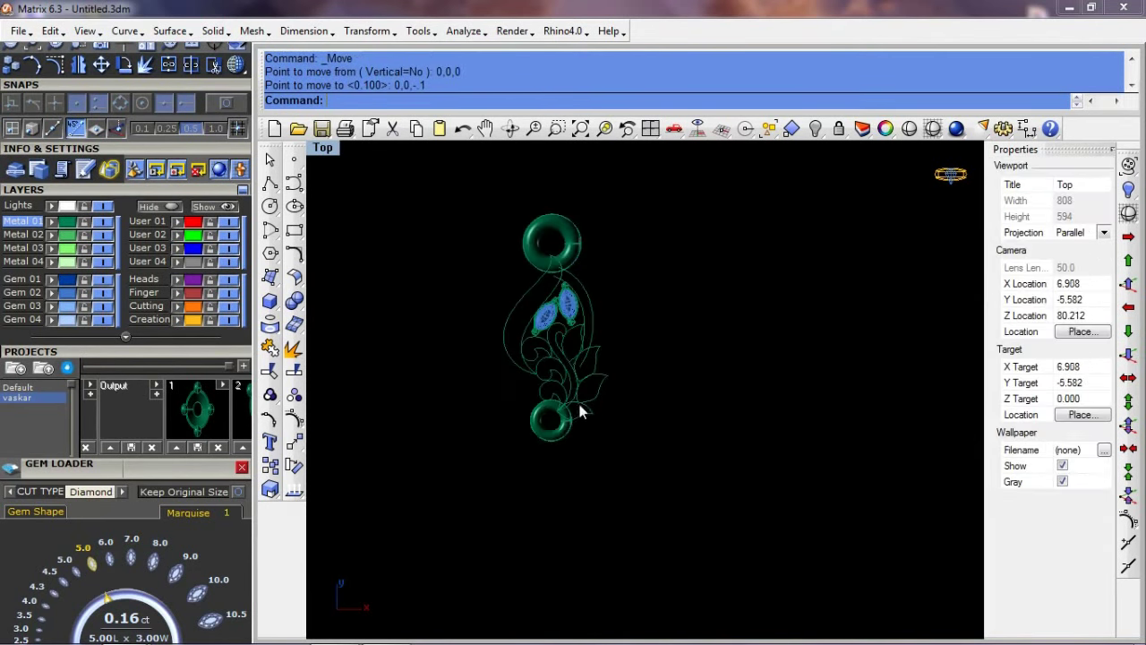
scroll(564, 363, up, 2)
click(573, 174)
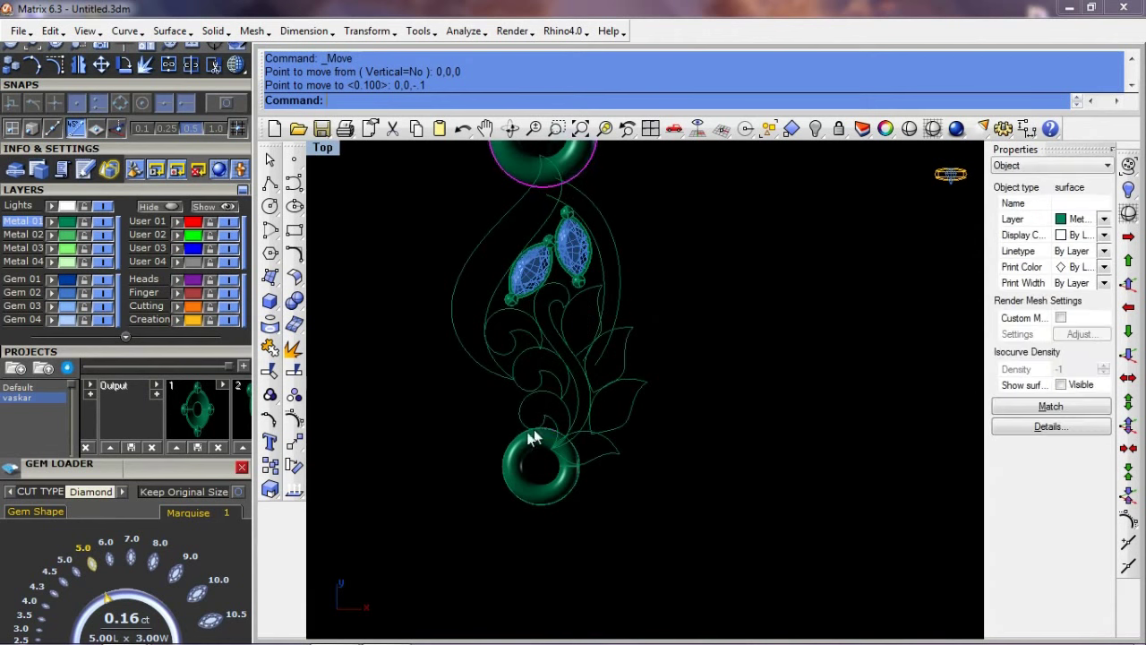
right_drag(528, 403, 535, 383)
key(ctrl+h)
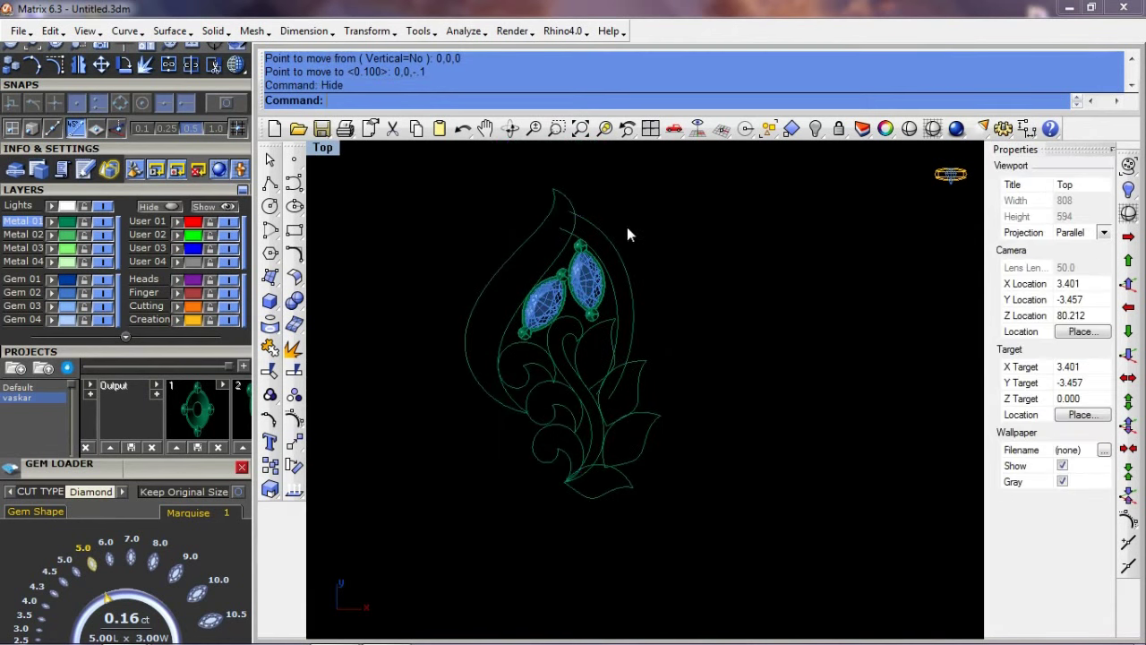
key(ctrl+F2)
Step: In a shaded, gridless Front view, draw a downward-opening paraboloid across the design
scroll(611, 363, up, 2)
text(d)
key(Return)
key(F7)
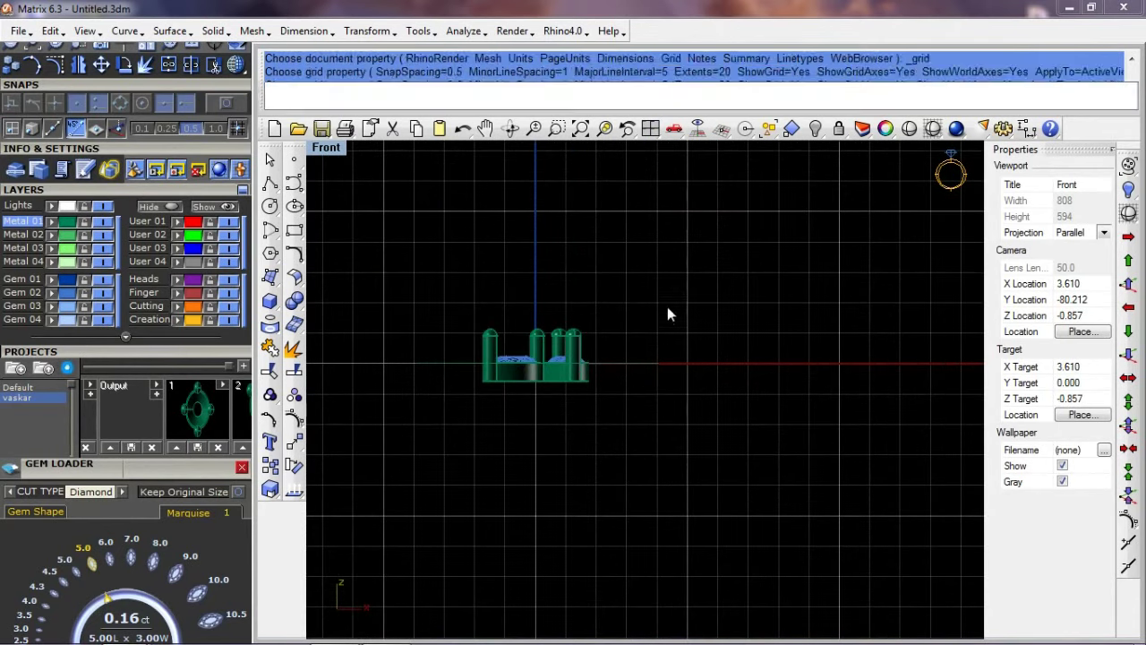
click(276, 300)
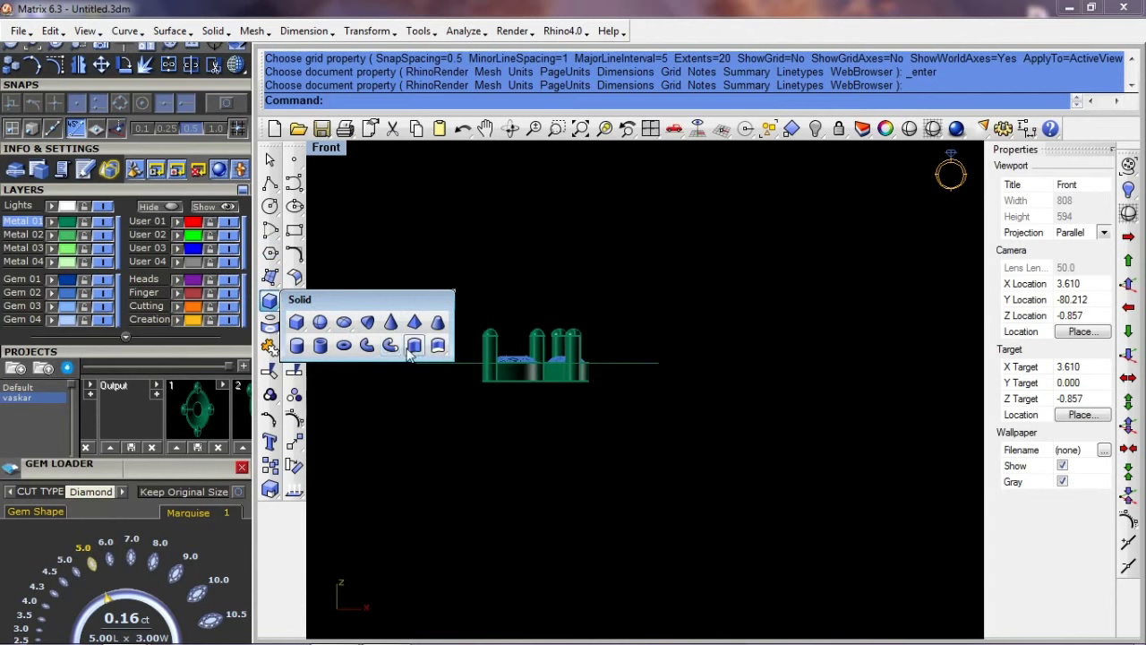
click(368, 323)
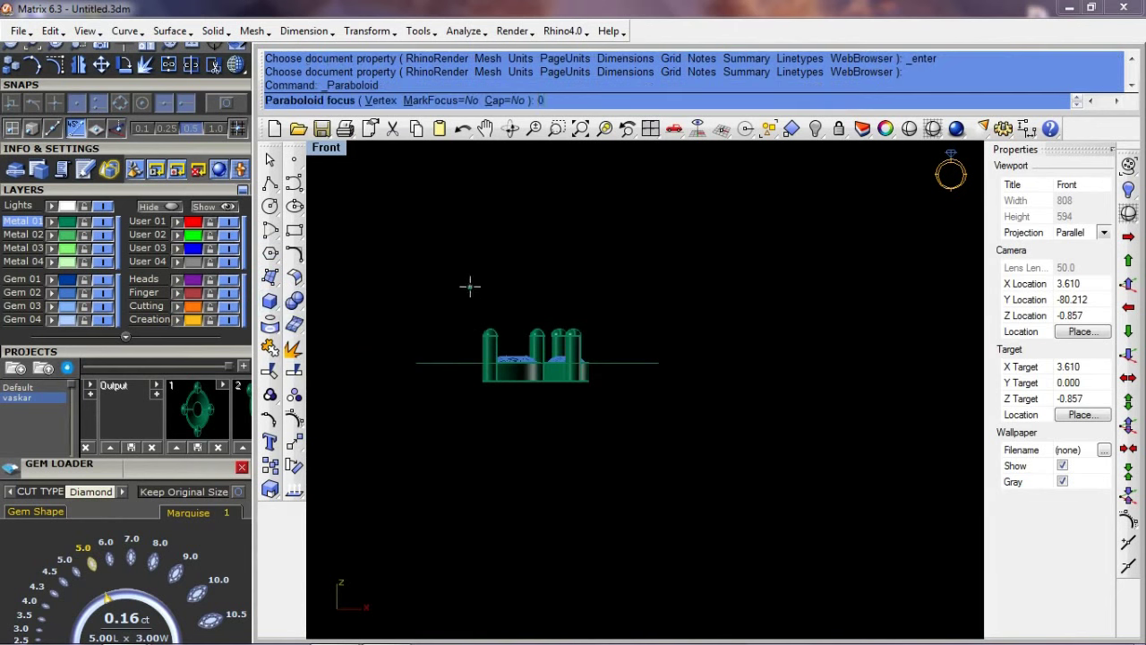
click(480, 309)
click(535, 479)
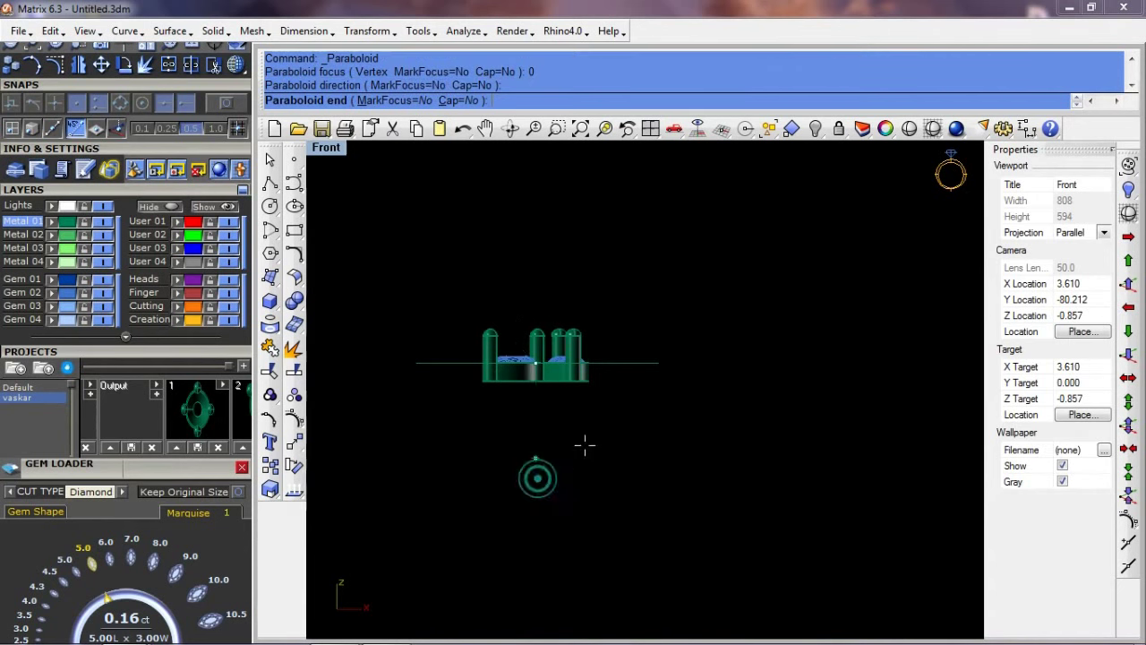
click(699, 382)
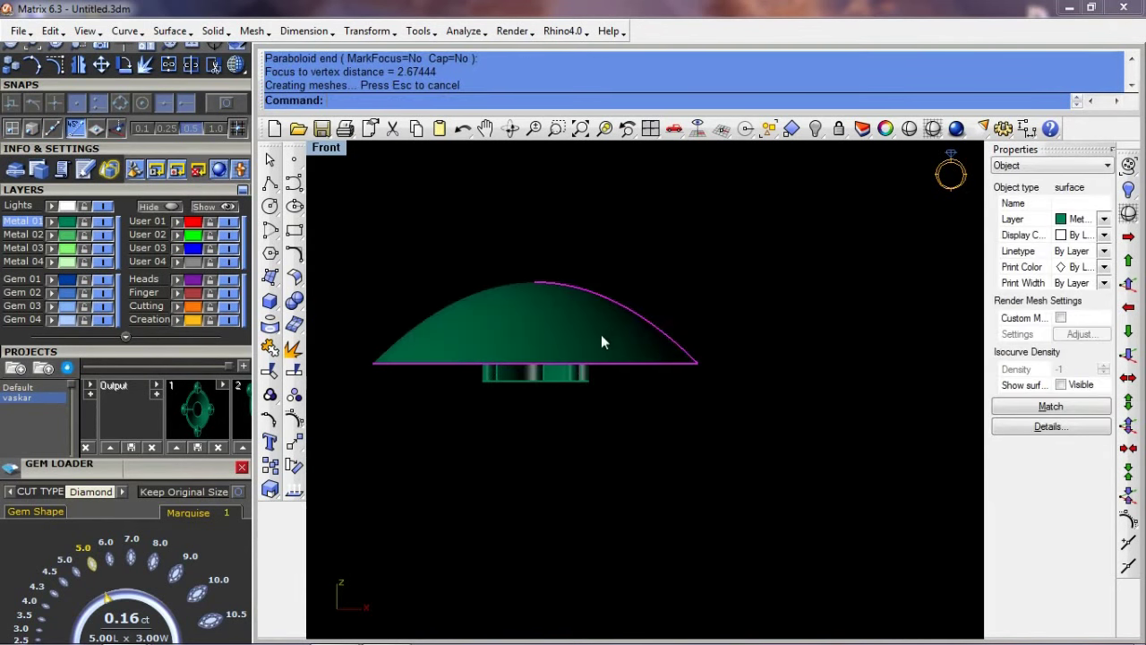
Step: Flatten the paraboloid into a shallower dome with Scale1D
text(scale1d)
key(Return)
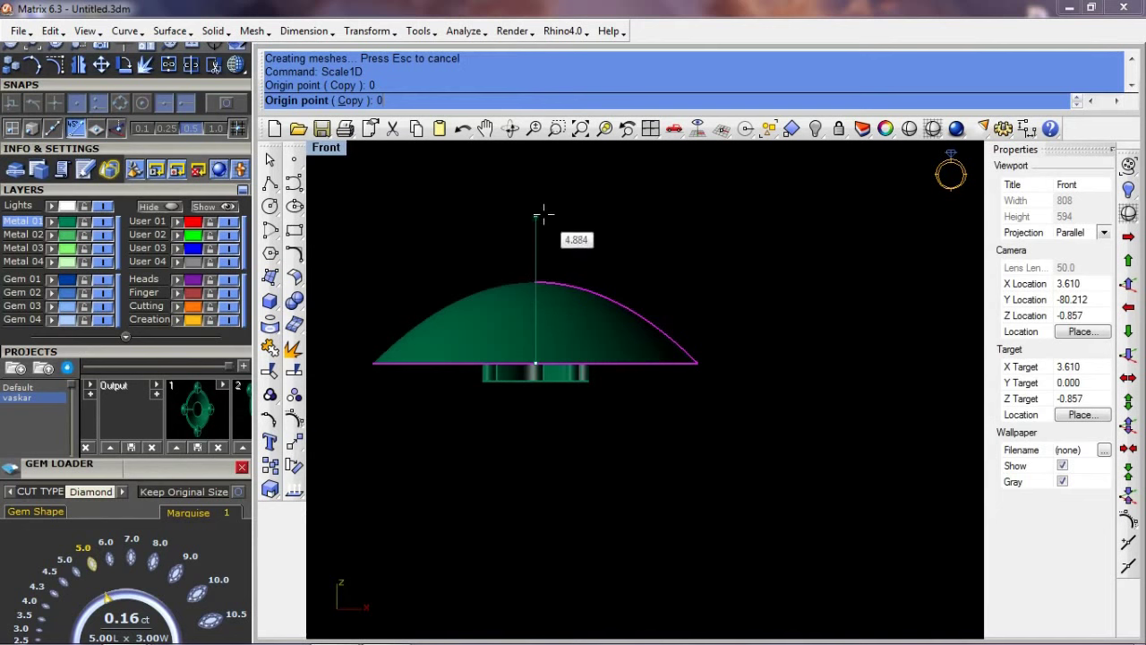
click(536, 215)
click(545, 287)
click(544, 300)
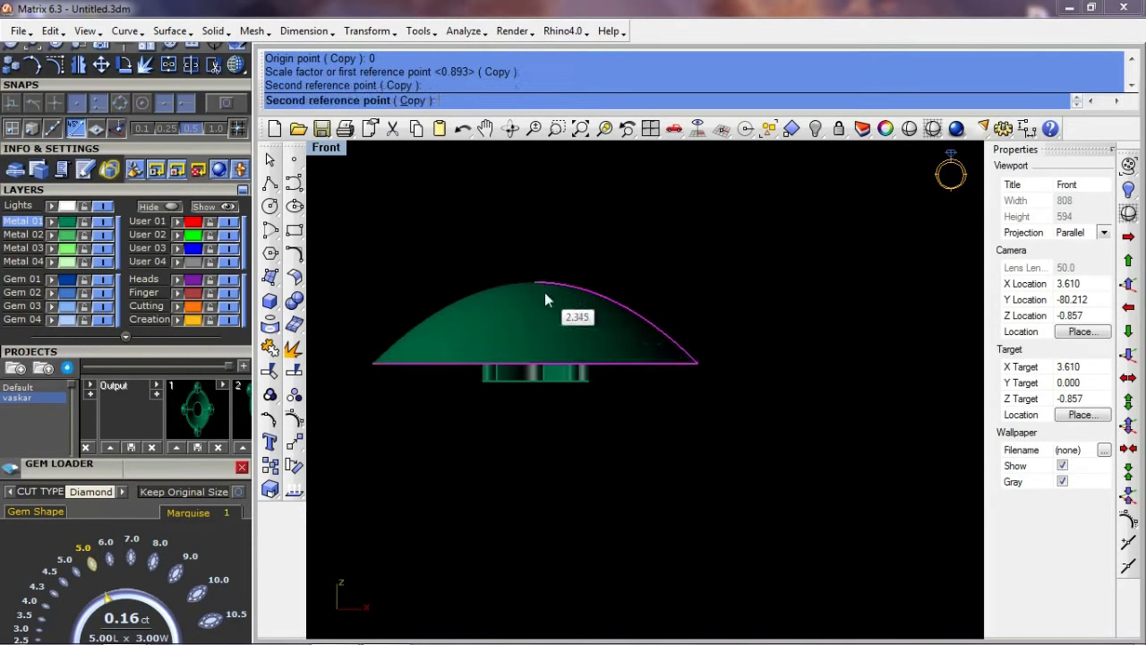
key(Return)
Step: Return to a wireframe Top view and select the dome for scaling
key(ctrl+F1)
text(q)
key(Return)
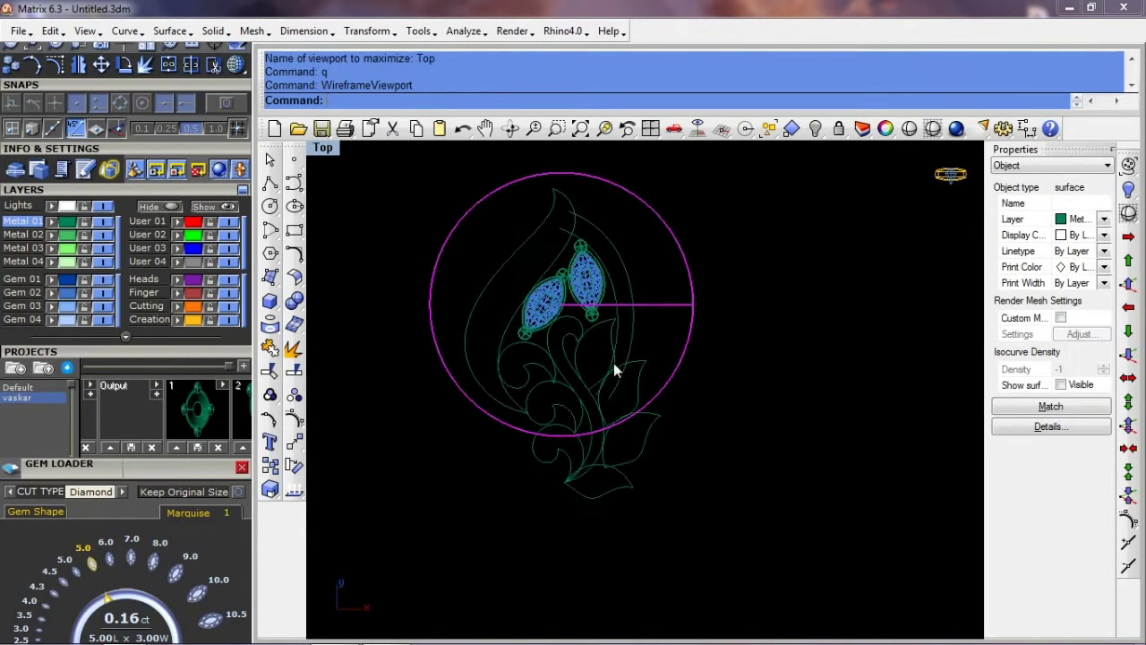
right_click(594, 310)
key(Escape)
right_click(587, 287)
key(Escape)
key(Escape)
click(548, 174)
text(scale)
key(Return)
Step: Scale an enlarged copy of the dome so it covers the flower
click(550, 170)
click(551, 403)
click(559, 463)
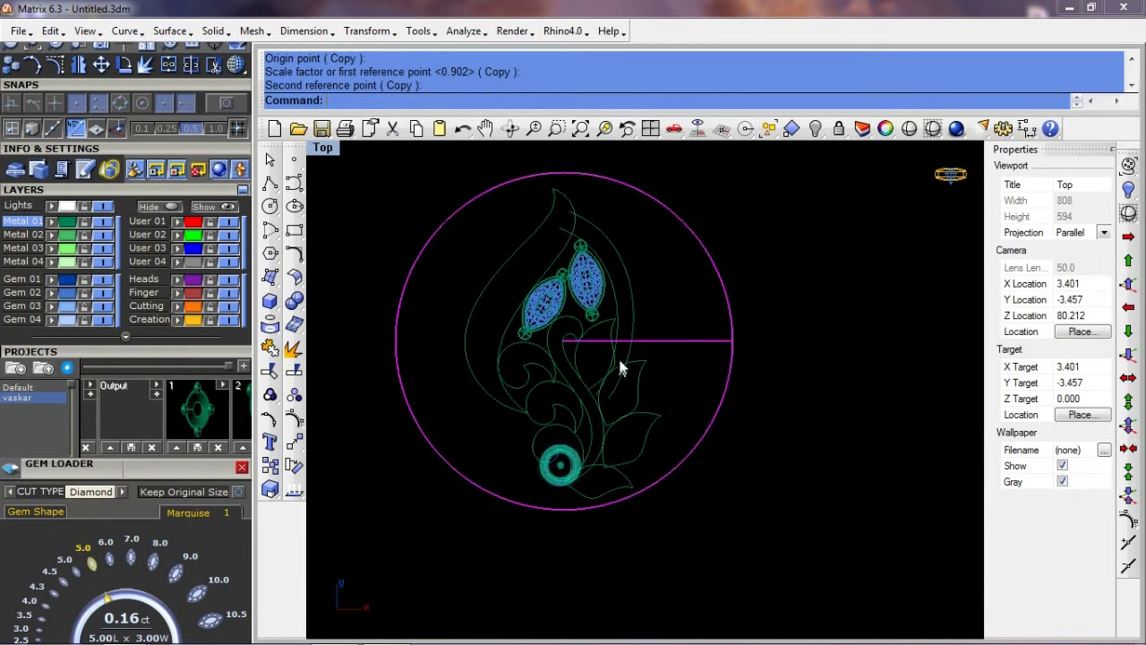
right_click(596, 525)
key(Escape)
click(573, 511)
right_click(568, 515)
click(566, 509)
click(583, 187)
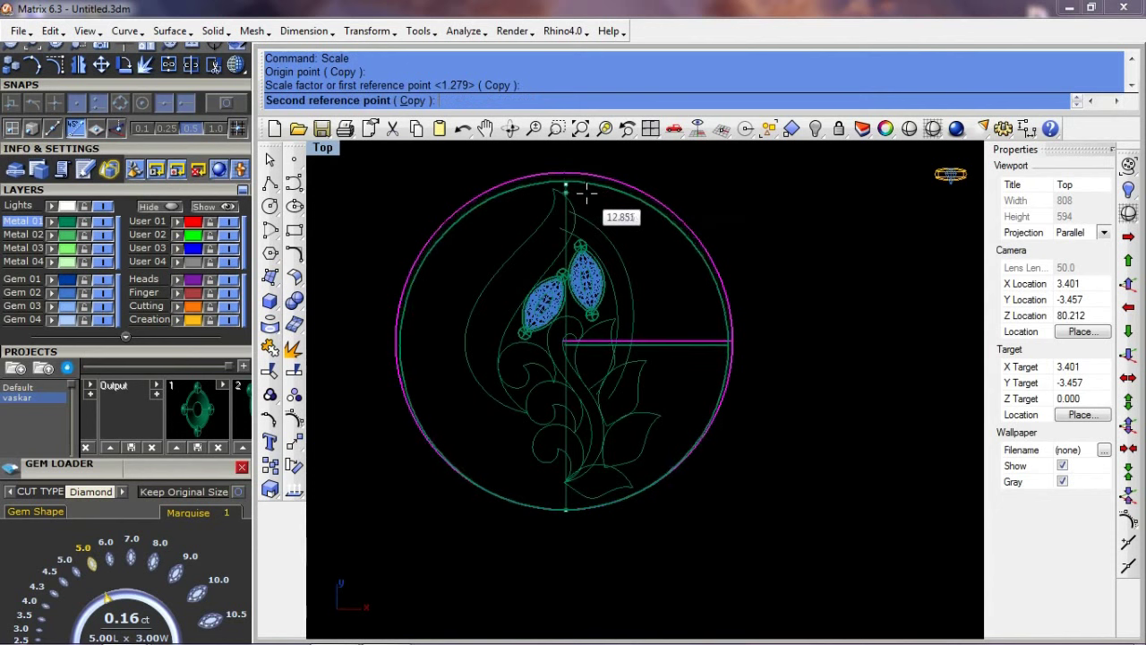
click(586, 190)
Step: Squeeze the dome into a narrower oval with Scale1D and position it over the flower
right_click(582, 316)
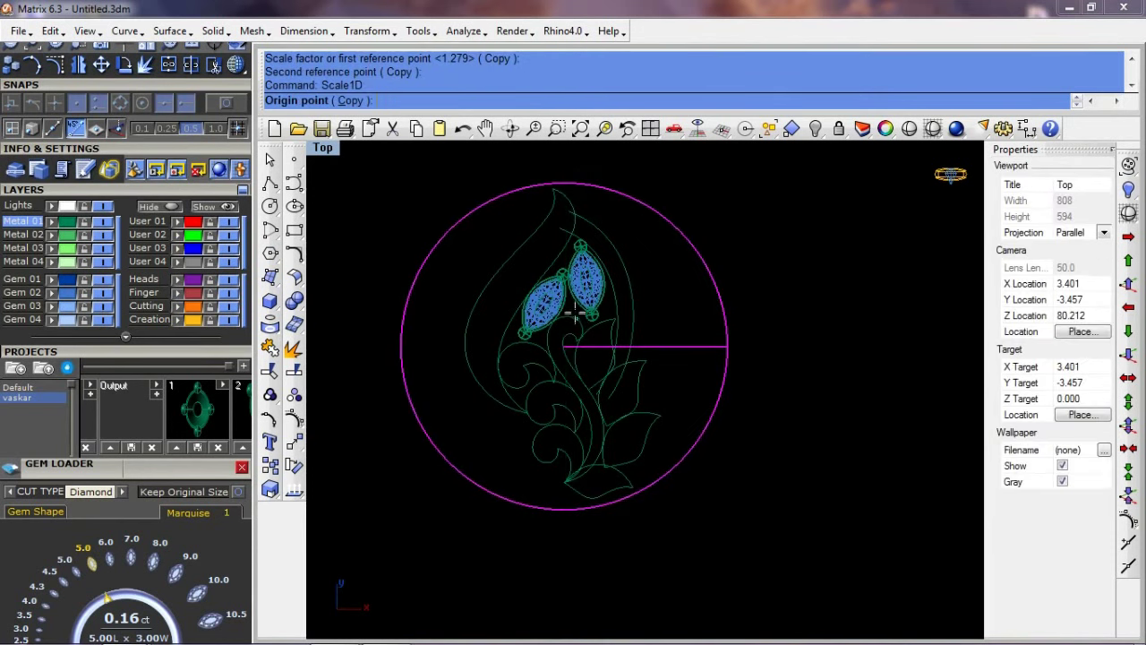
text(0)
key(Return)
key(Escape)
right_click(603, 365)
click(566, 356)
key(Escape)
right_click(564, 356)
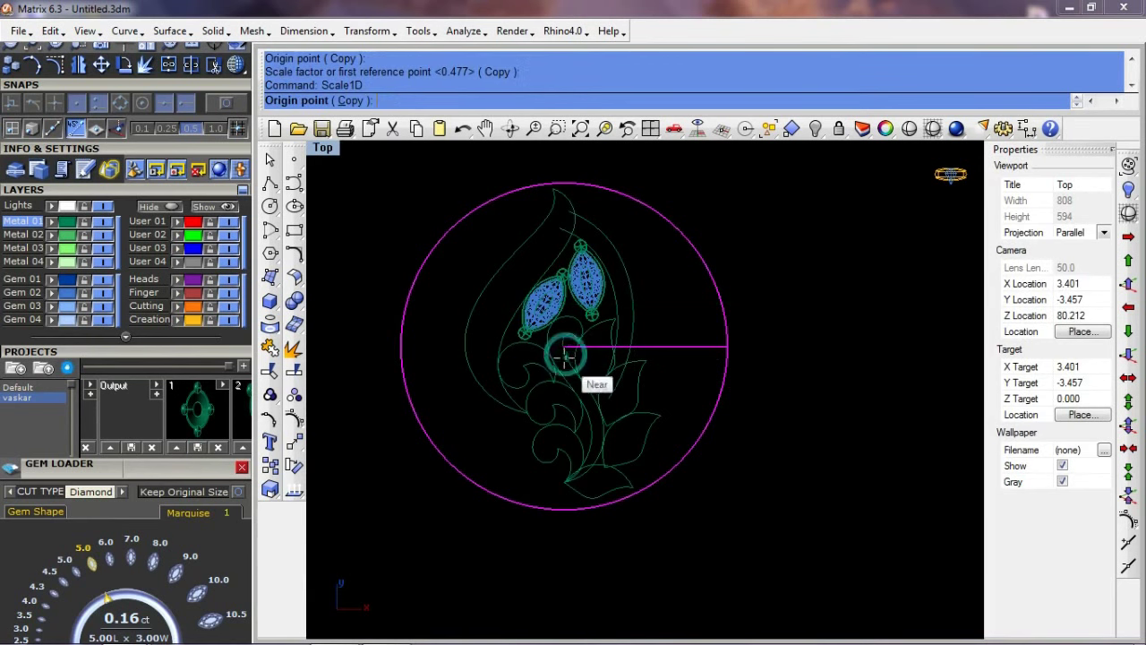
click(564, 354)
click(831, 374)
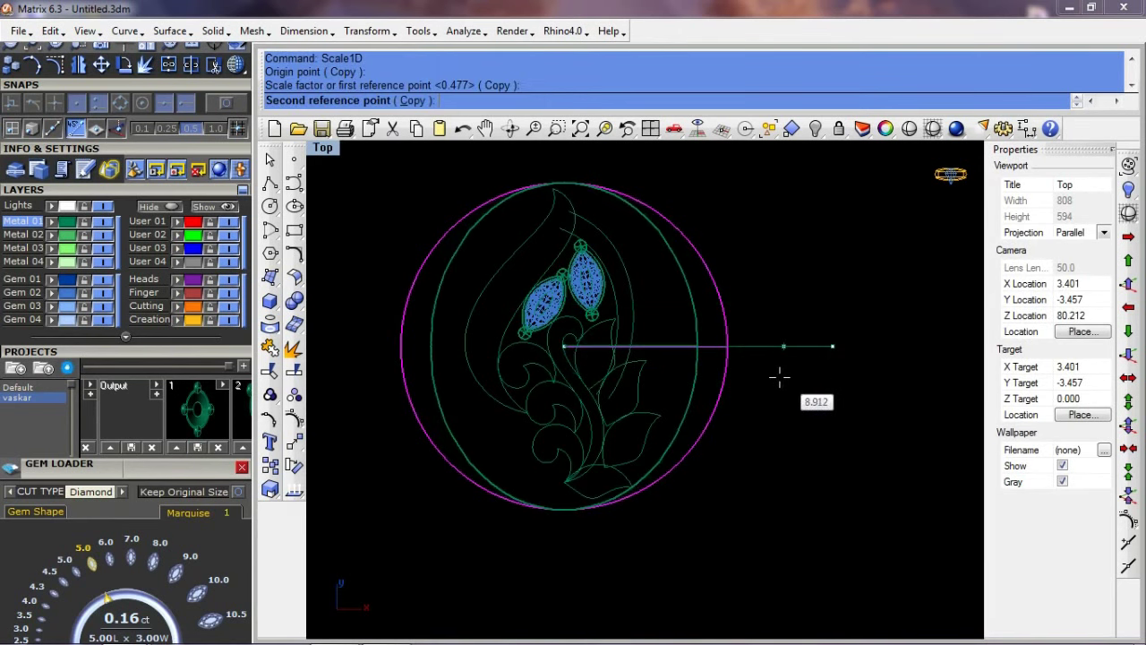
click(708, 342)
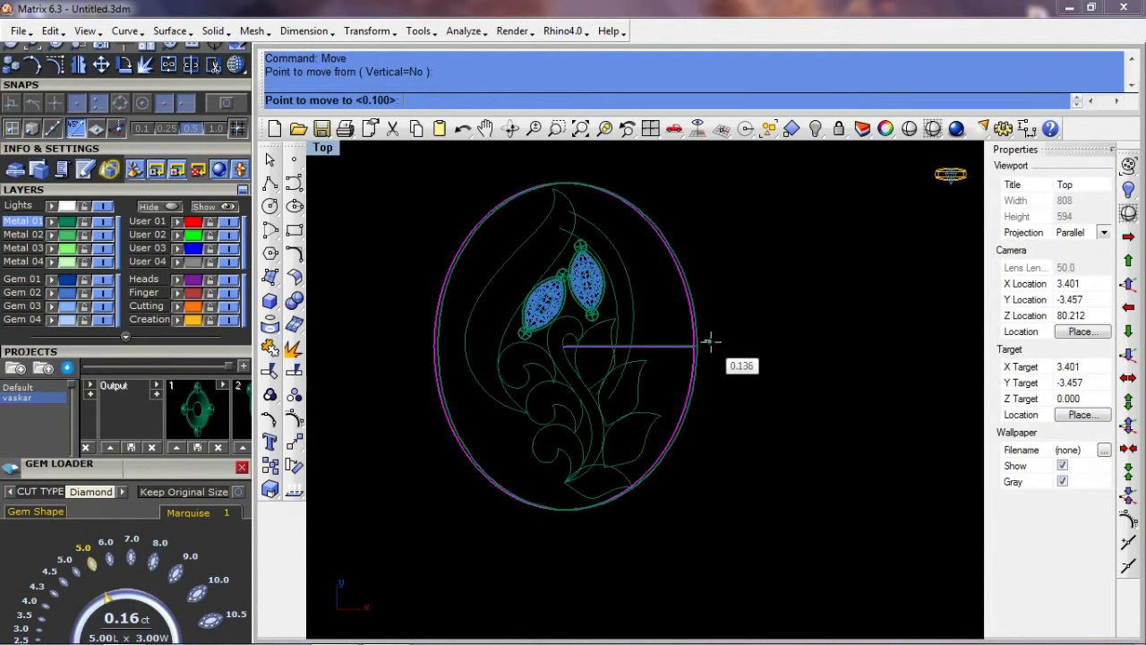
click(710, 341)
Step: In Front view, Scale1D the oval from origin 0 to flatten it further
text(d)
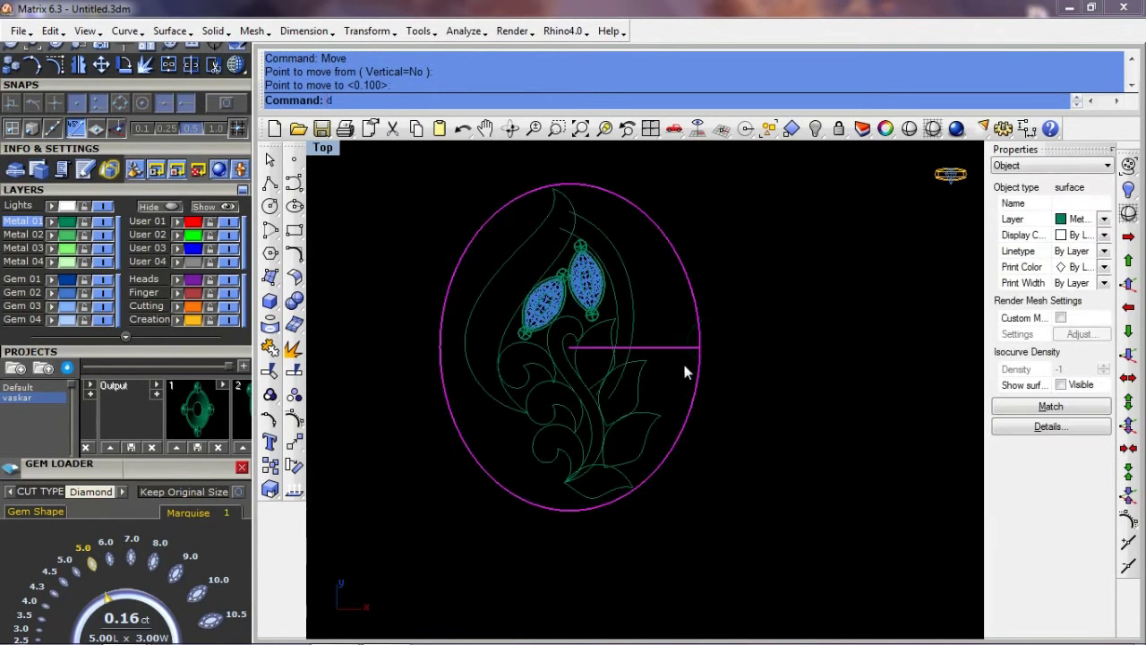
key(Return)
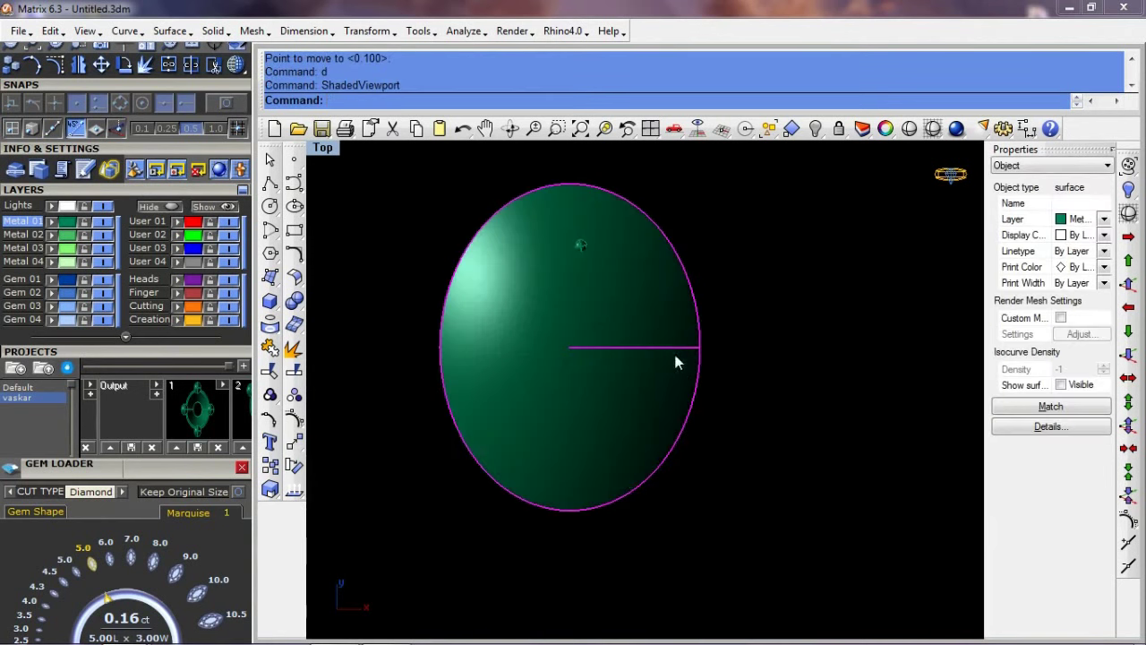
key(ctrl+F2)
scroll(601, 343, up, 3)
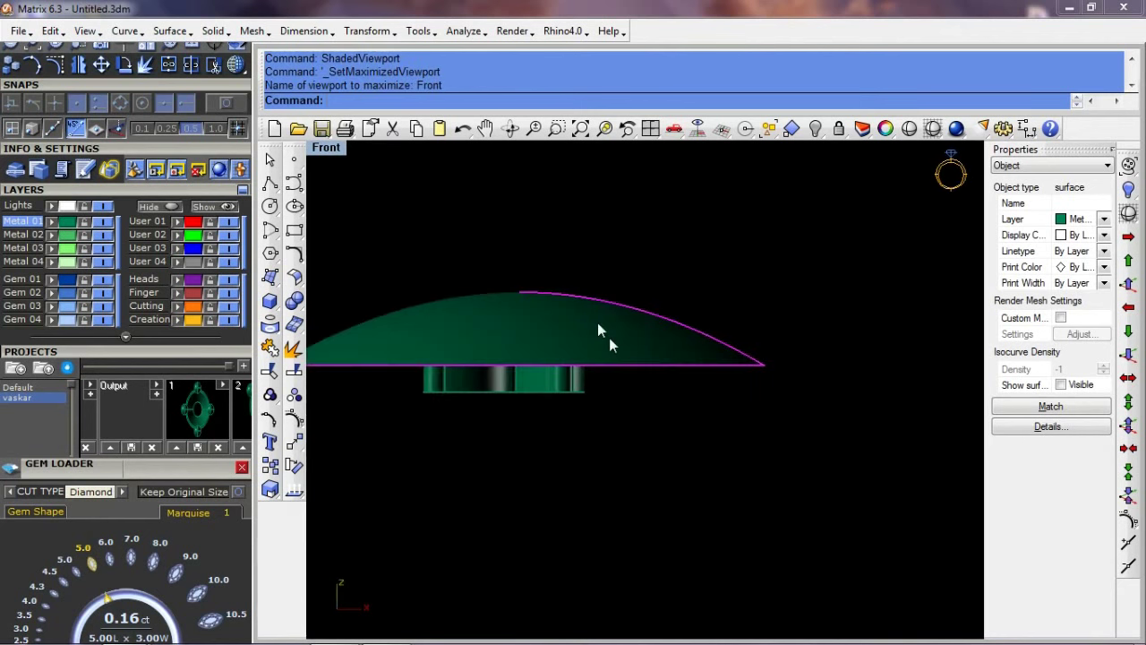
key(Return)
text(0)
key(Return)
click(560, 234)
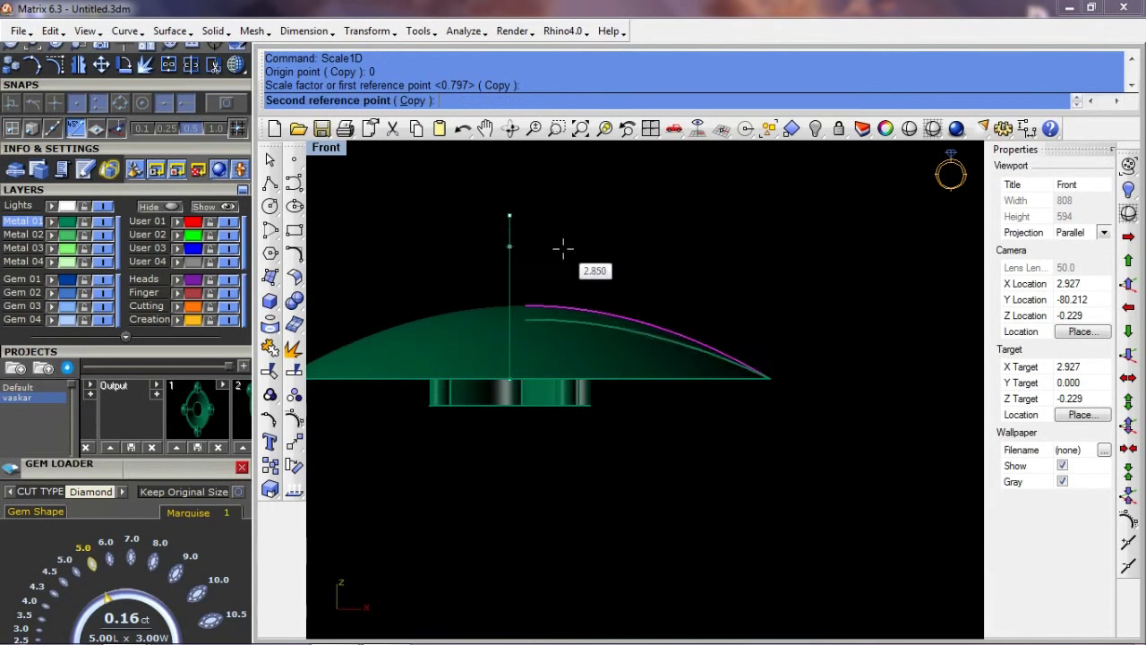
click(565, 261)
Step: In Perspective view, isolate the dome and hide both bail rings
key(ctrl+F4)
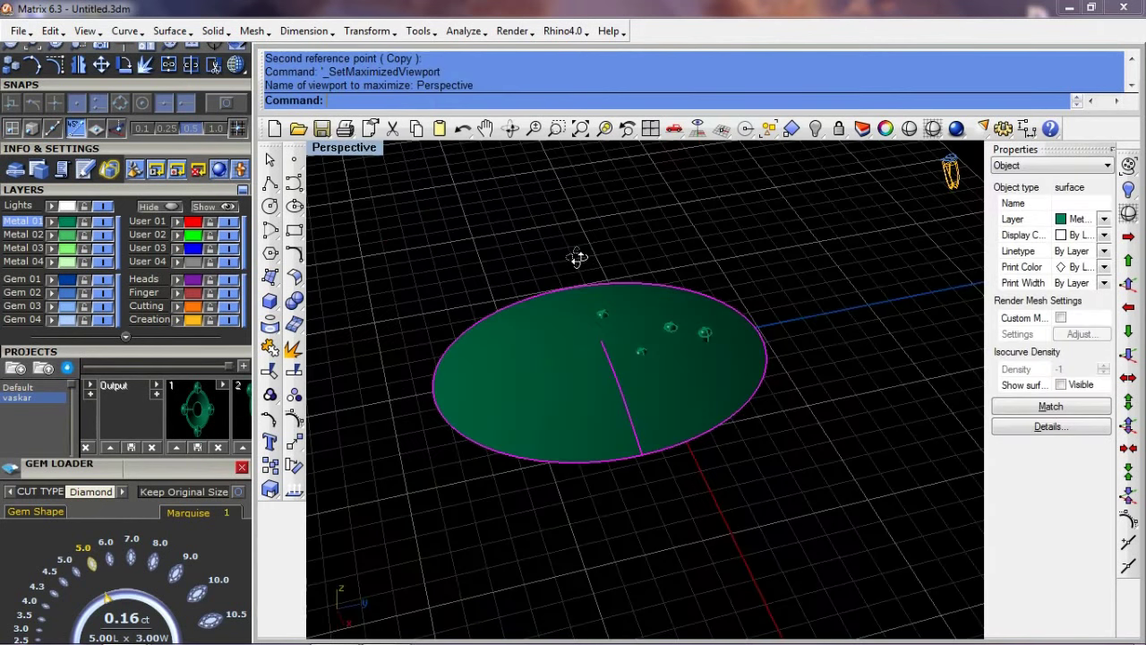
key(ctrl+h)
key(ctrl+shift+h)
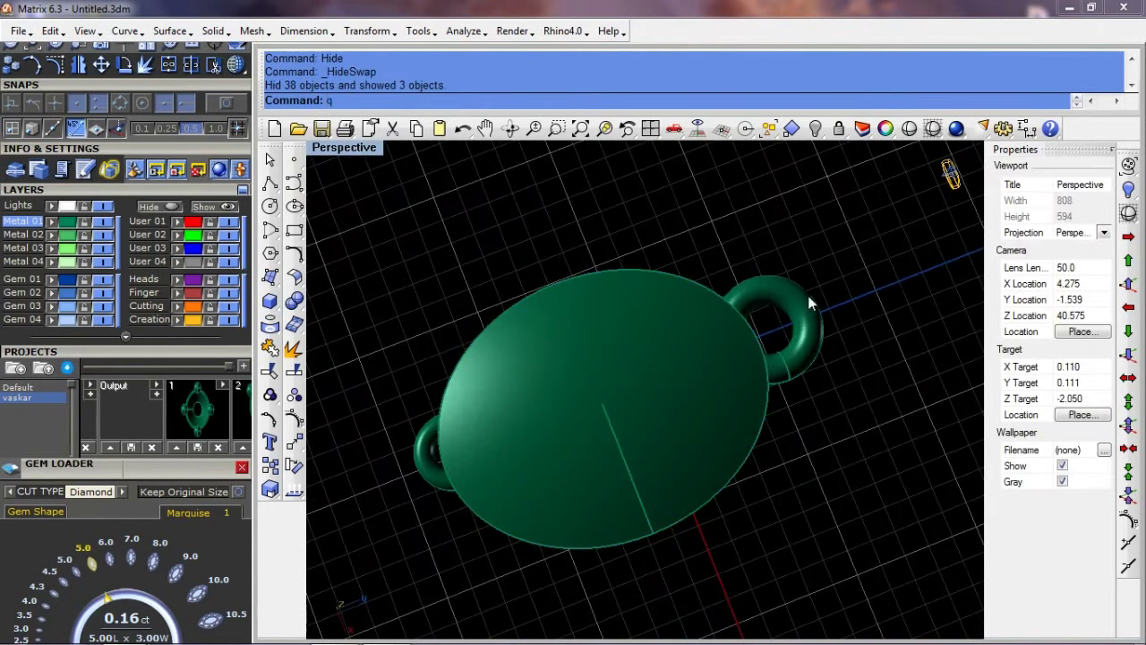
text(q)
key(Return)
click(813, 305)
shift+click(487, 454)
text(d)
key(Return)
key(ctrl+h)
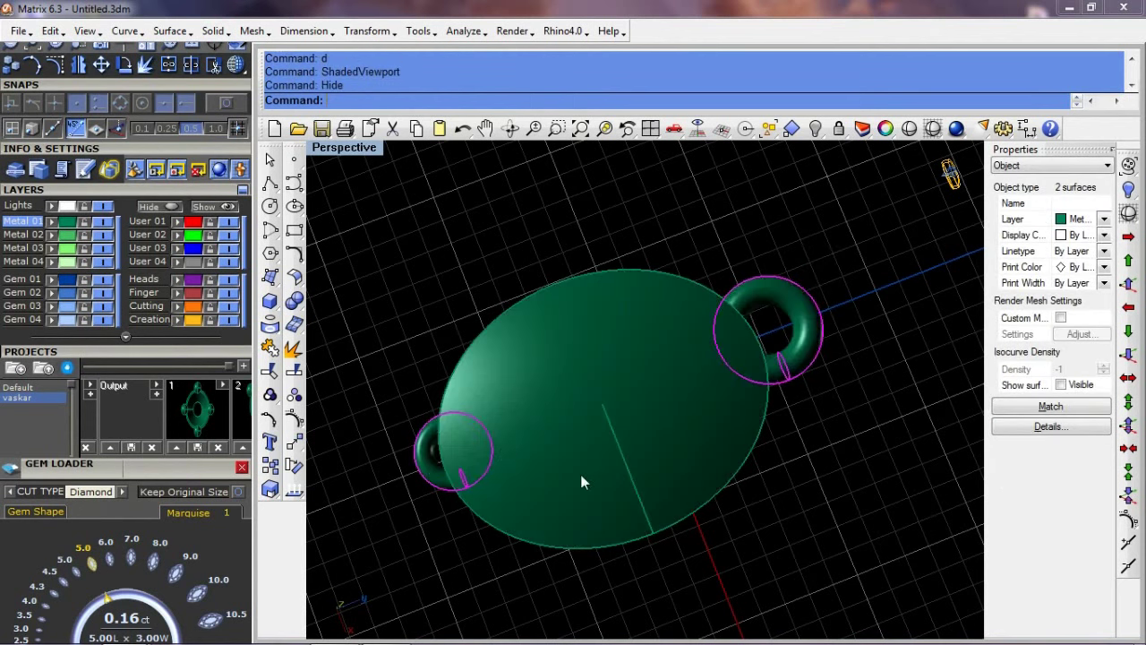
Step: Duplicate the oval dome's rim edge as a curve
key(Return)
click(719, 502)
key(Return)
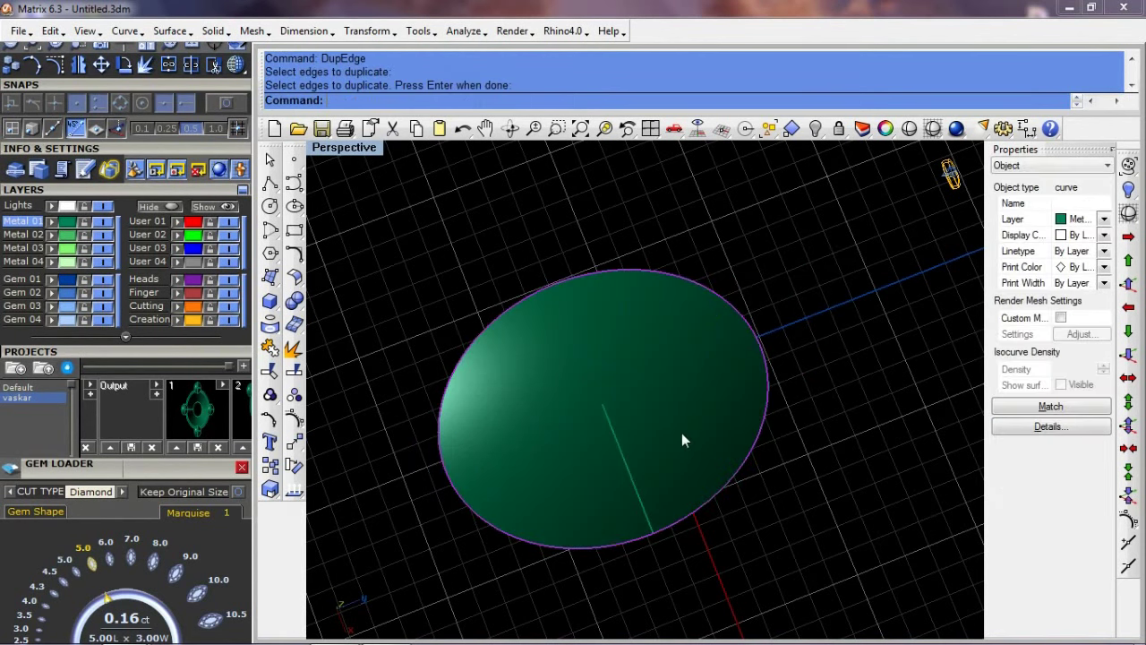
key(Escape)
Step: Set up a Ctrl+8 keyboard shortcut for extracting isocurves in the program options
click(270, 324)
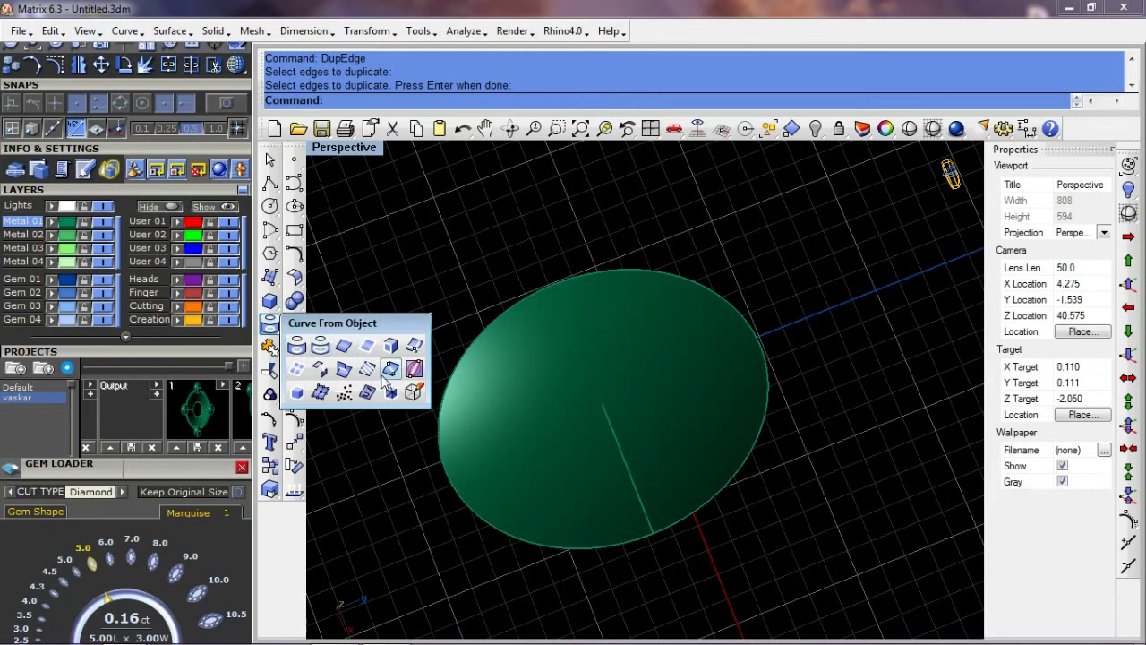
click(414, 344)
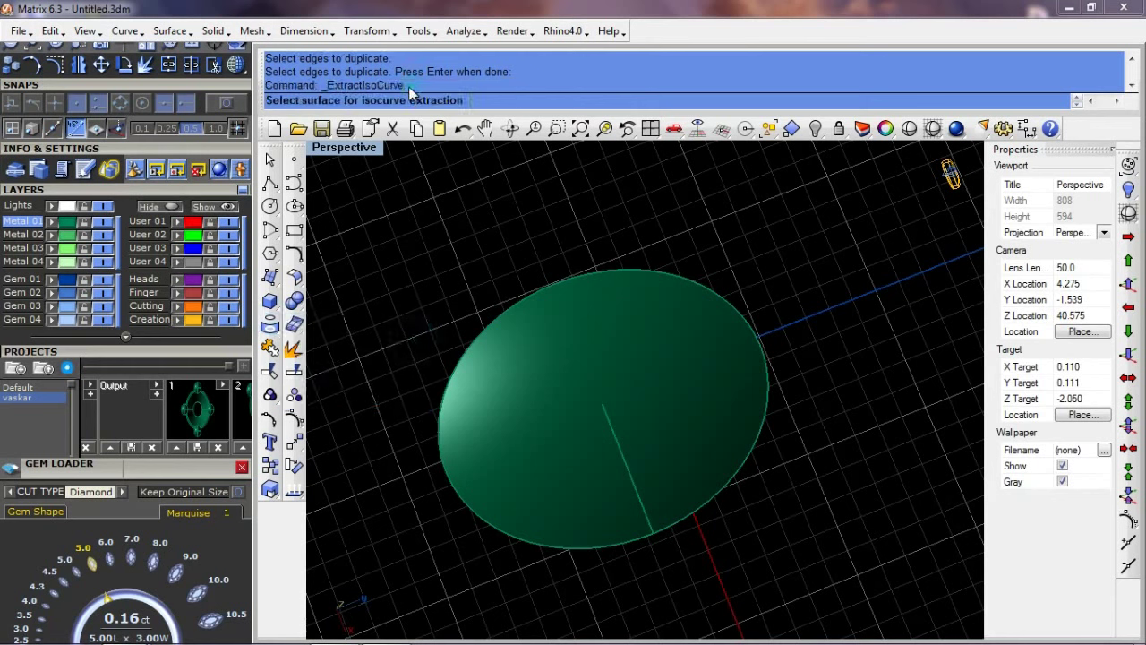
right_click(327, 86)
click(363, 96)
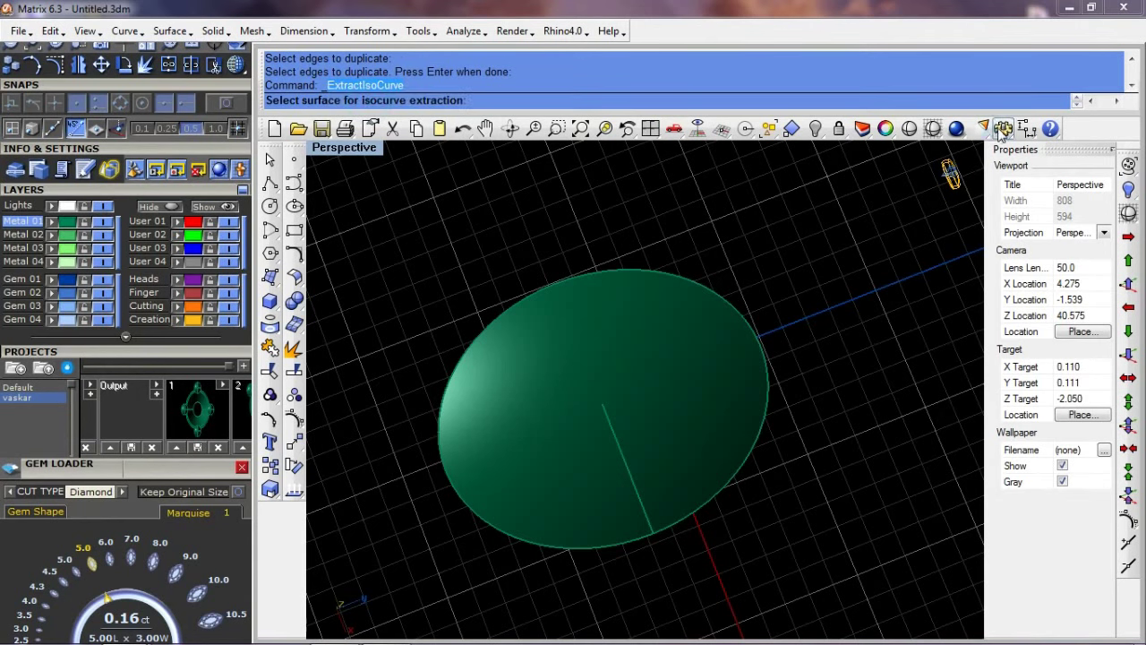
click(1001, 131)
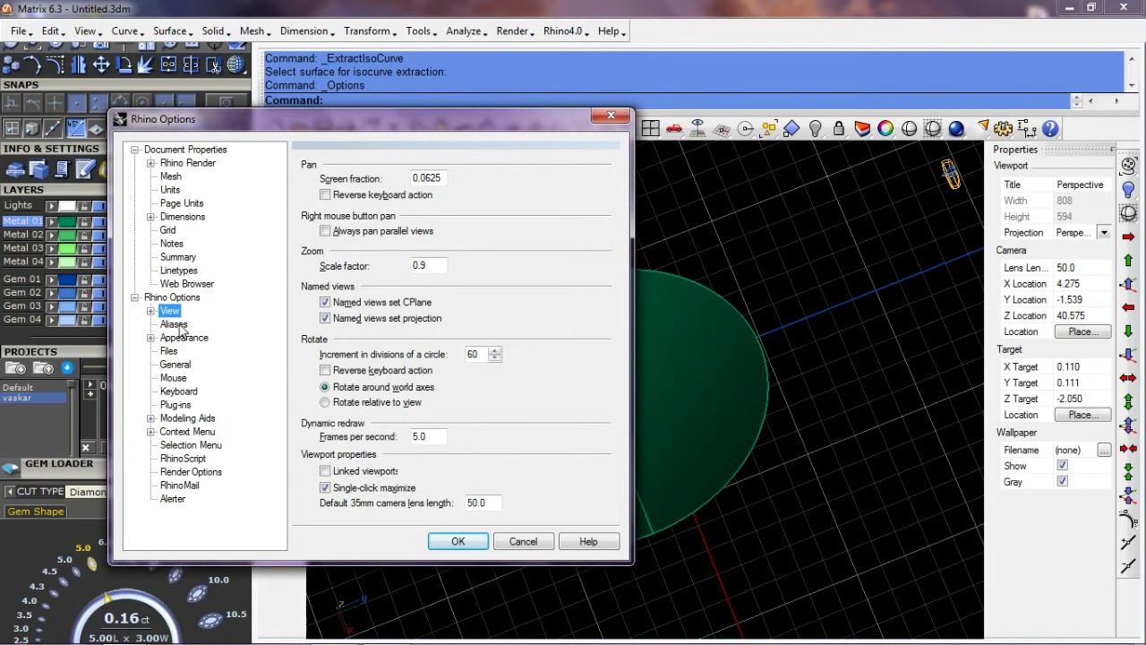
click(179, 391)
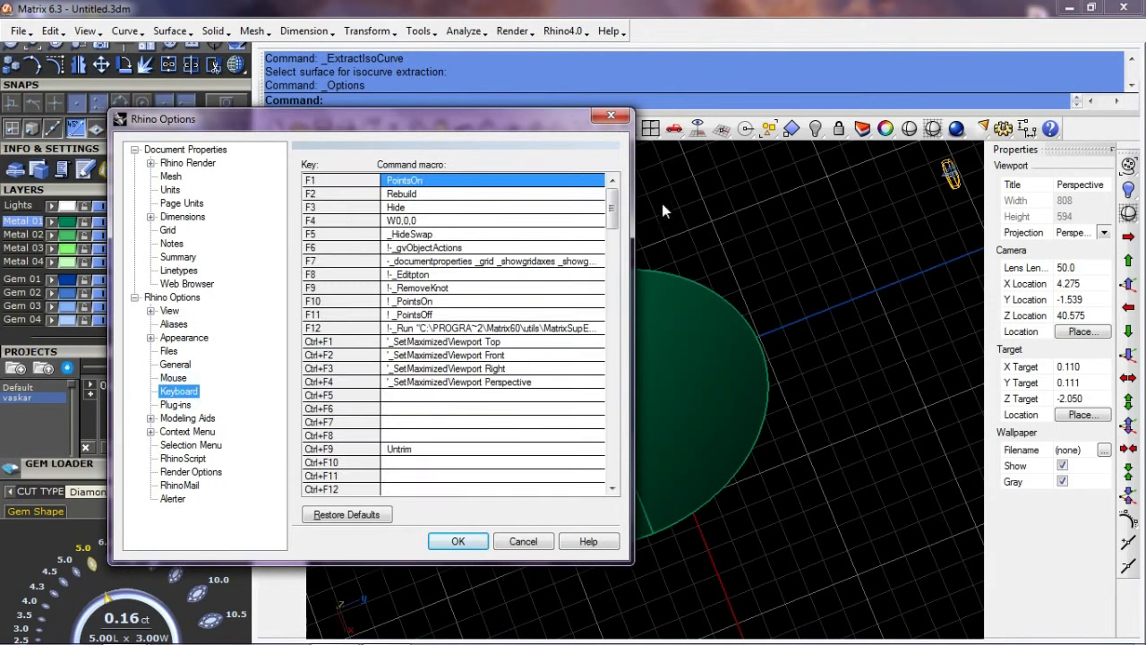
drag(615, 209, 590, 418)
click(399, 436)
right_click(397, 436)
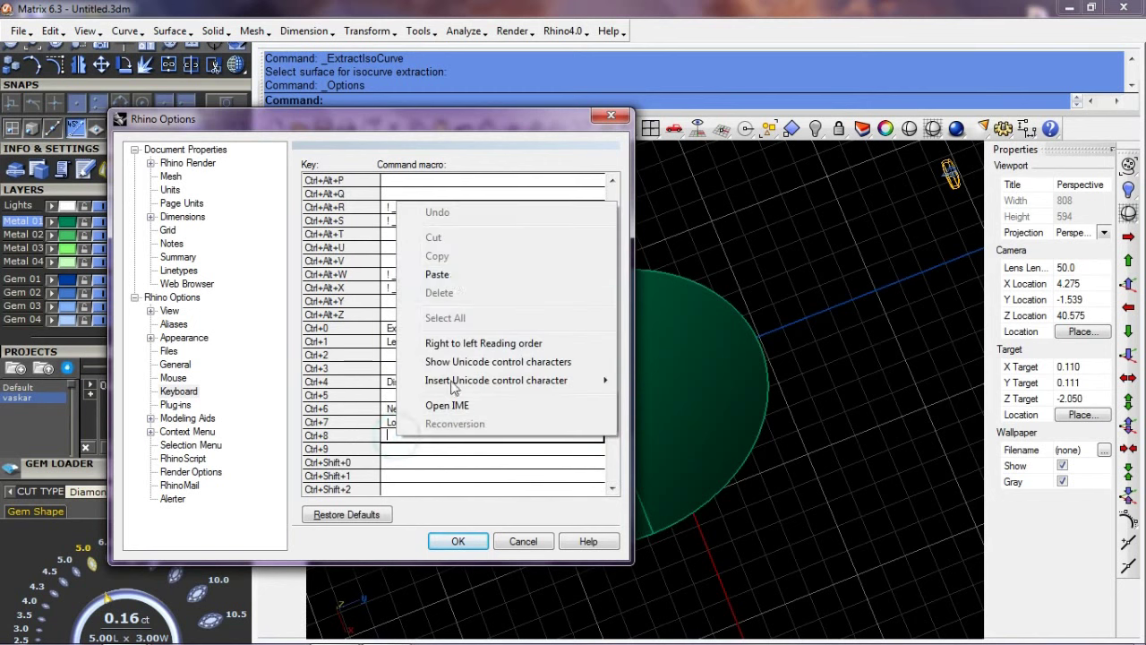
click(453, 277)
click(458, 541)
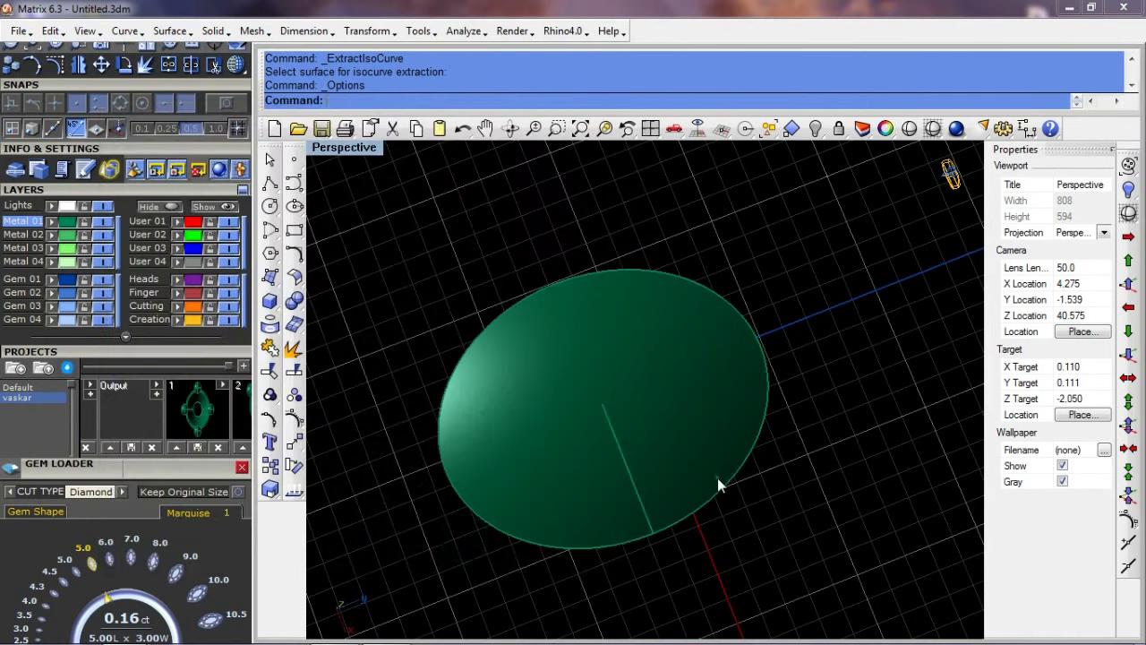
Step: Extract a series of concentric isocurves from the oval surface, from rim toward centre
click(717, 477)
key(ctrl+8)
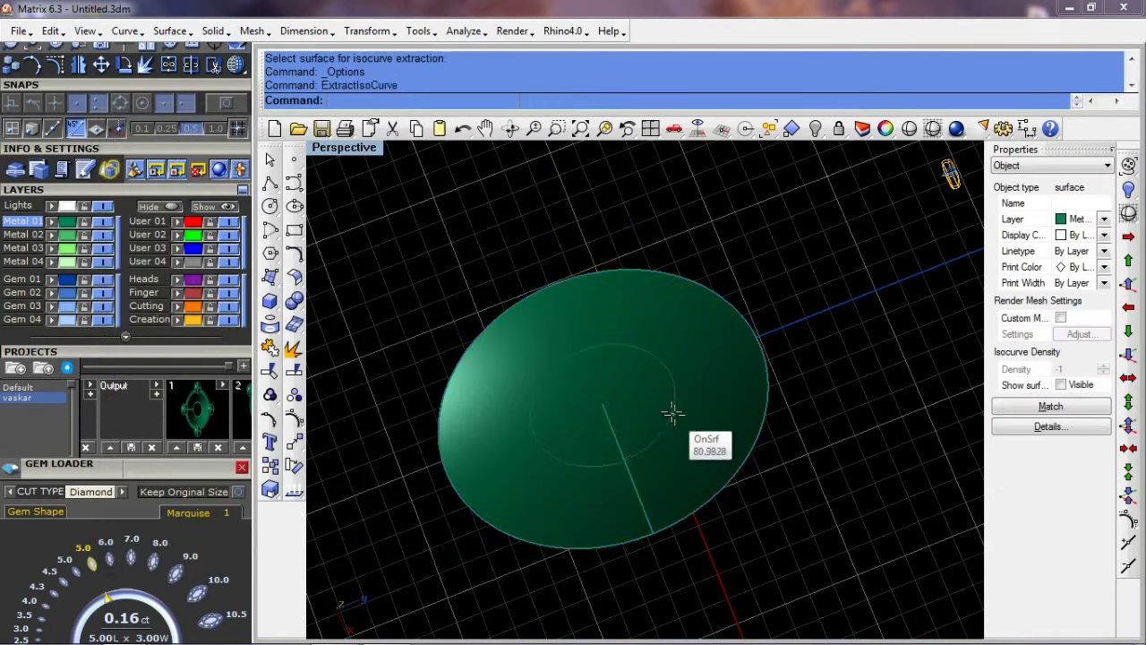
click(686, 484)
click(677, 475)
click(667, 464)
click(659, 452)
click(653, 443)
click(642, 435)
click(636, 425)
click(627, 414)
click(620, 409)
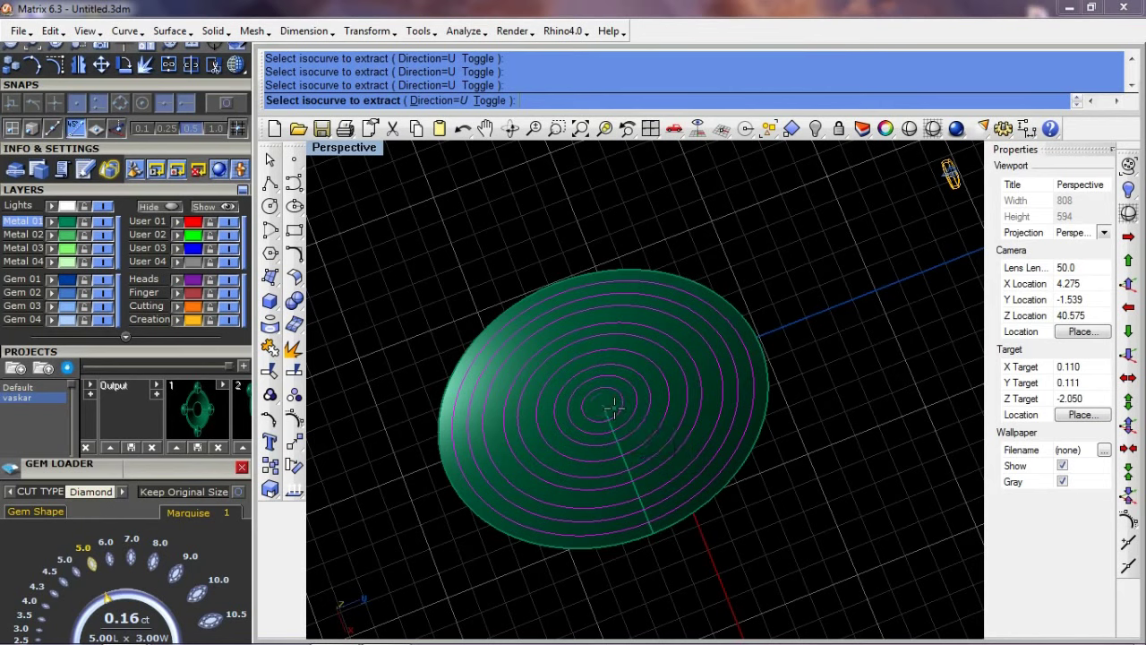
key(Return)
Step: Replace the oval with a Patch surface through the eleven isocurves, then show the bails and gems again
scroll(711, 402, up, 3)
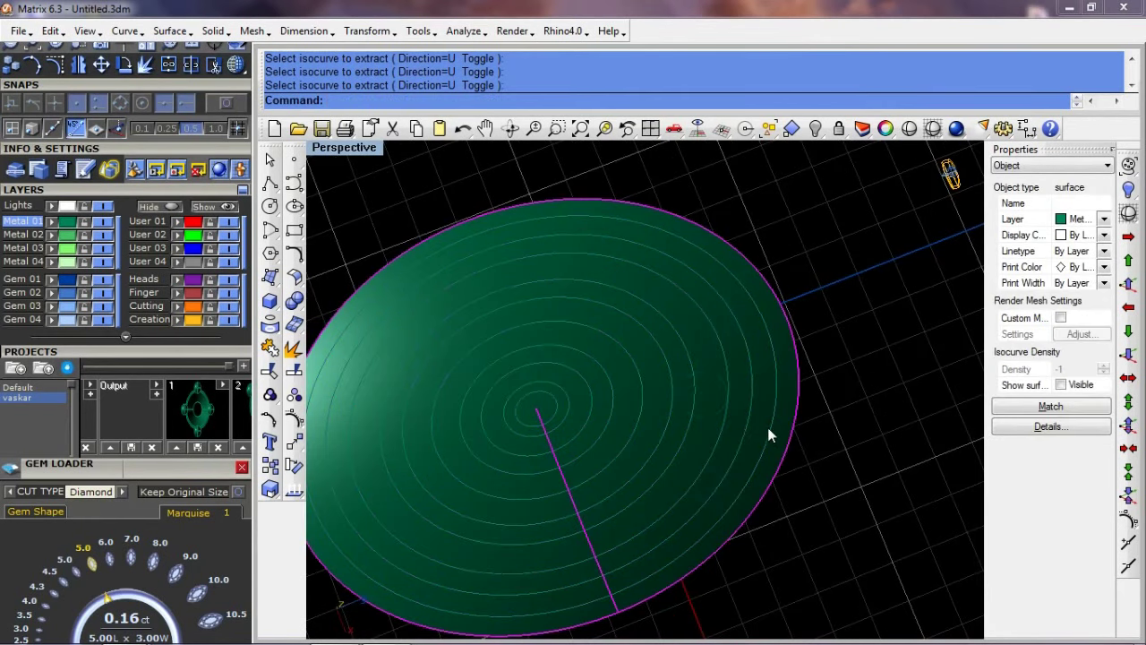
key(Delete)
drag(893, 353, 631, 429)
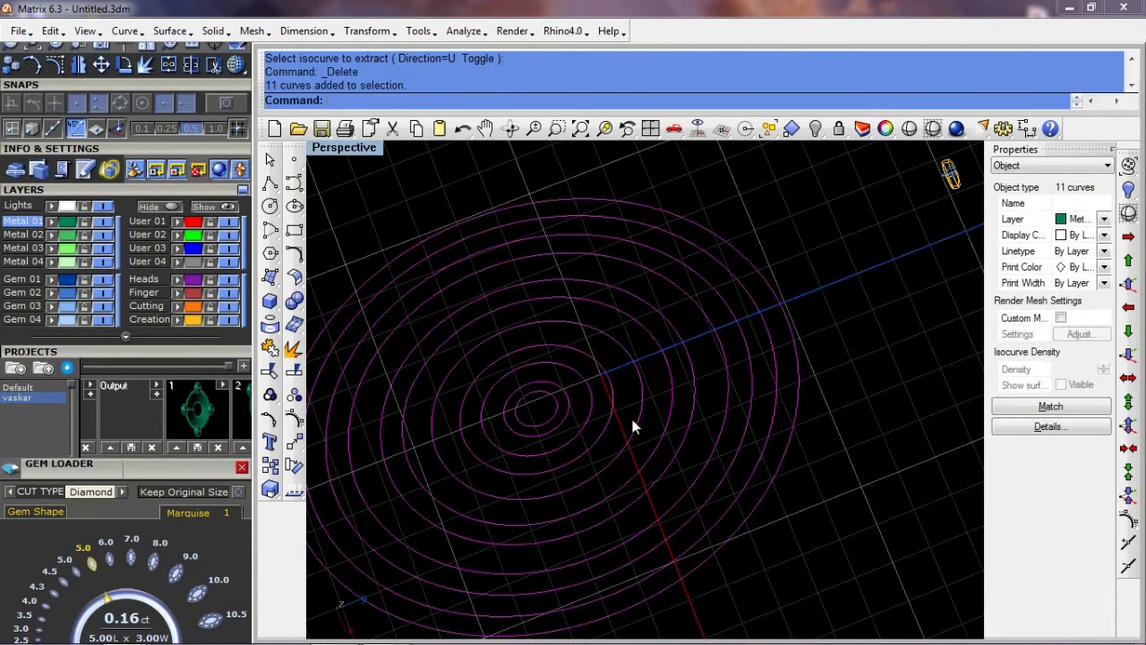
text(Patch)
key(Return)
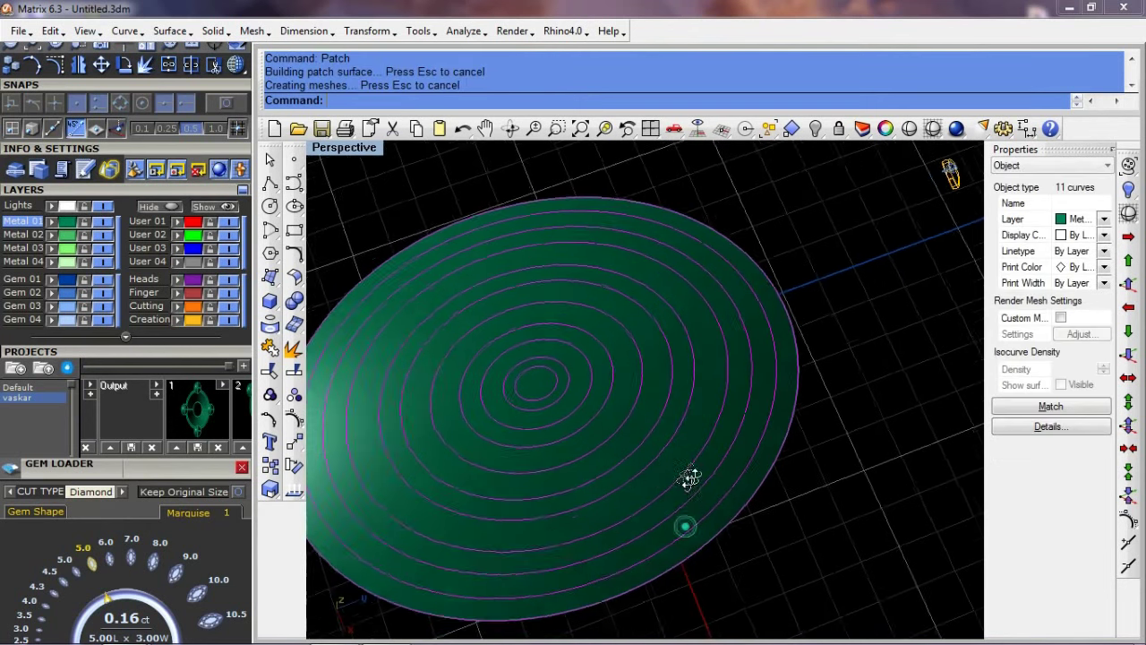
key(Delete)
click(675, 430)
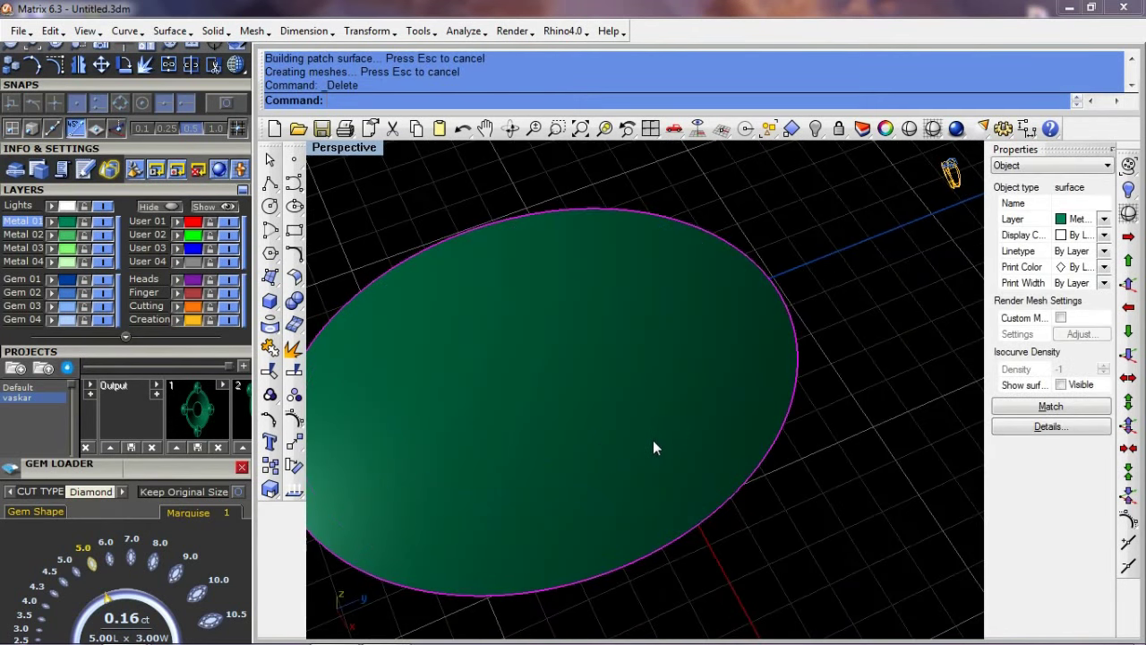
key(ctrl+h)
mouse_move(625, 430)
right_down()
mouse_move(632, 407)
mouse_move(696, 402)
right_up()
Step: In a full-size wireframe Top view, select the flower design curves
key(ctrl+F1)
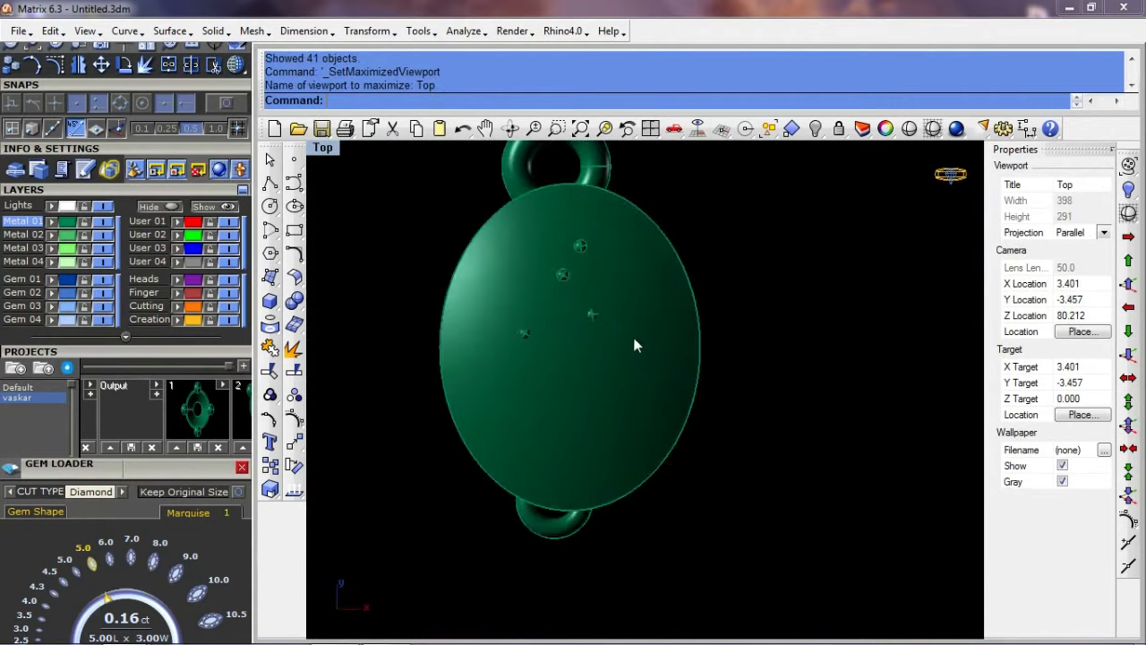
text(q)
key(Return)
scroll(639, 315, up, 2)
drag(564, 462, 562, 456)
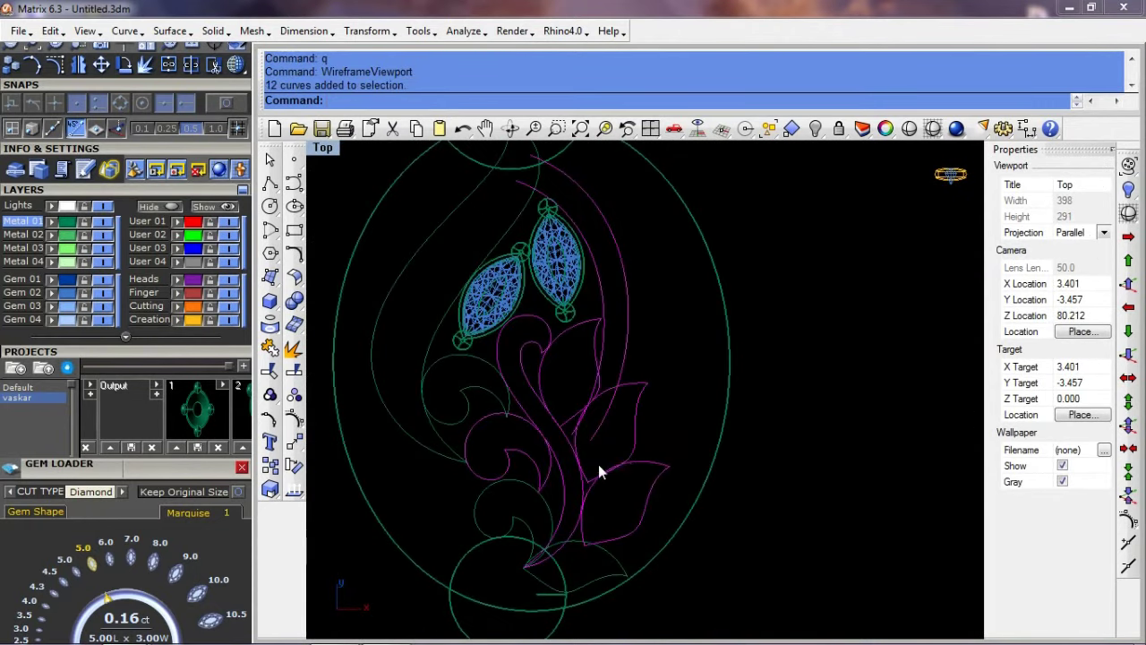
drag(665, 439, 451, 501)
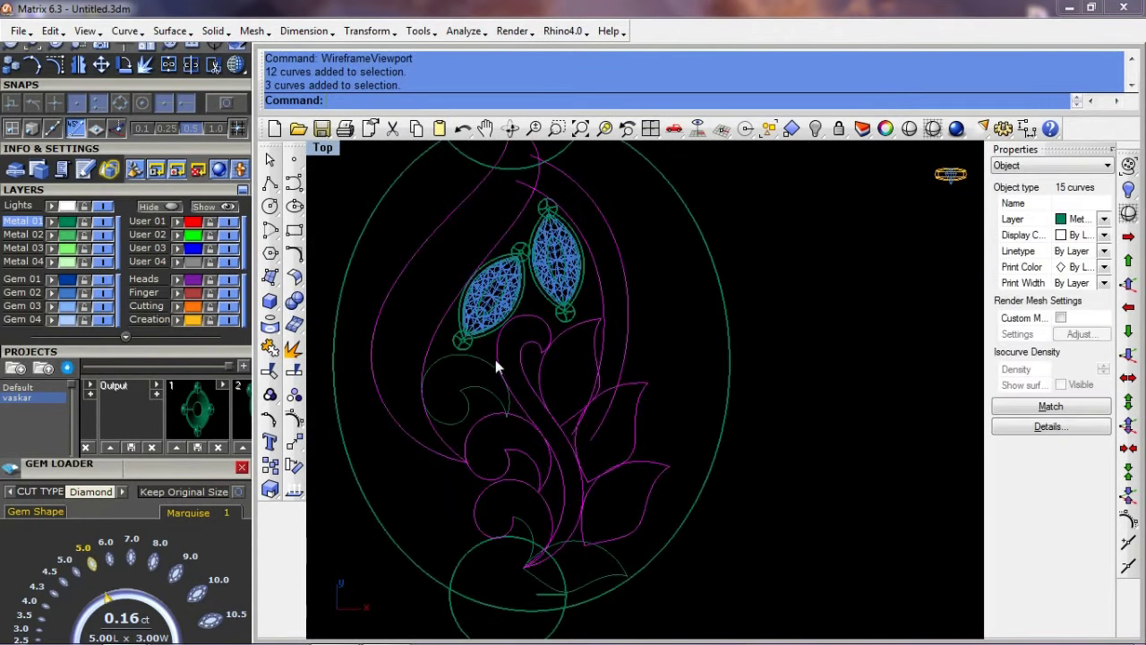
click(465, 394)
scroll(512, 290, down, 2)
scroll(550, 326, down, 2)
scroll(552, 556, up, 2)
scroll(618, 528, up, 2)
Step: Select the two lower leaf curves and join them into one closed curve
drag(634, 522, 581, 555)
mouse_move(582, 556)
right_down()
mouse_move(488, 506)
mouse_move(486, 481)
right_up()
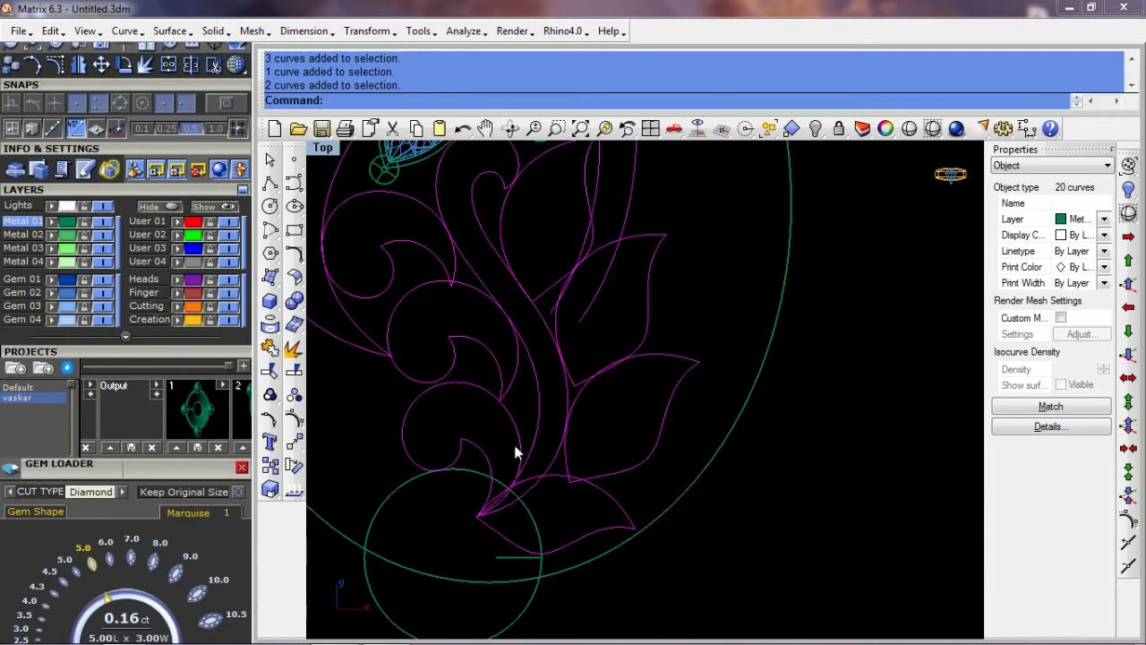
scroll(618, 512, up, 2)
drag(645, 504, 602, 532)
right_drag(582, 529, 600, 511)
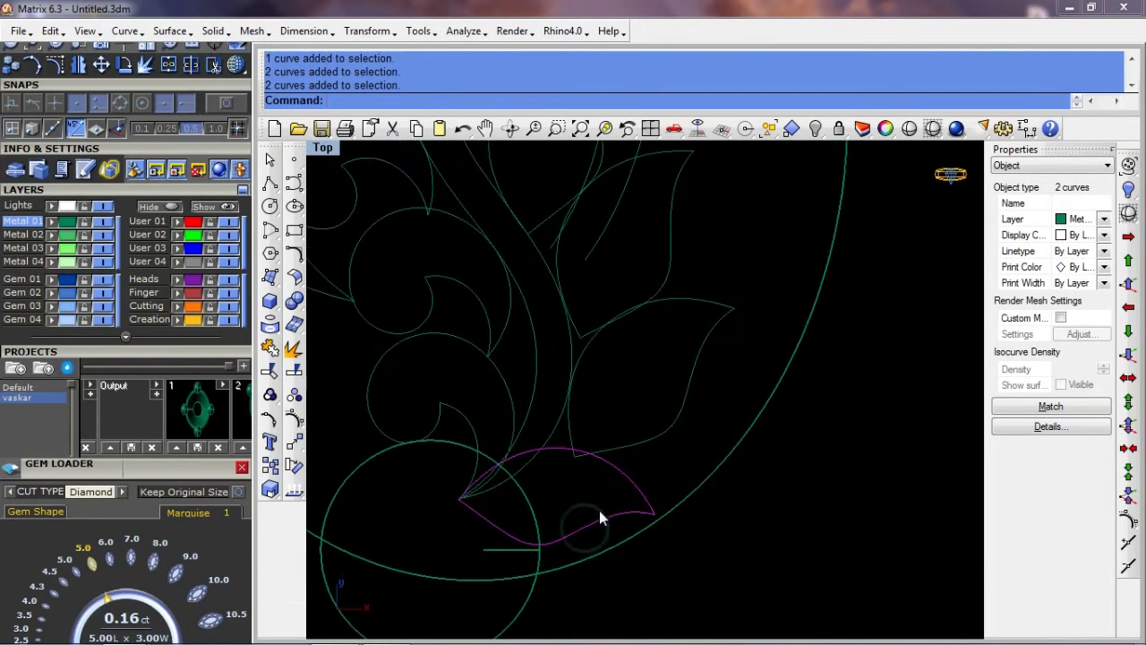
scroll(593, 503, down, 3)
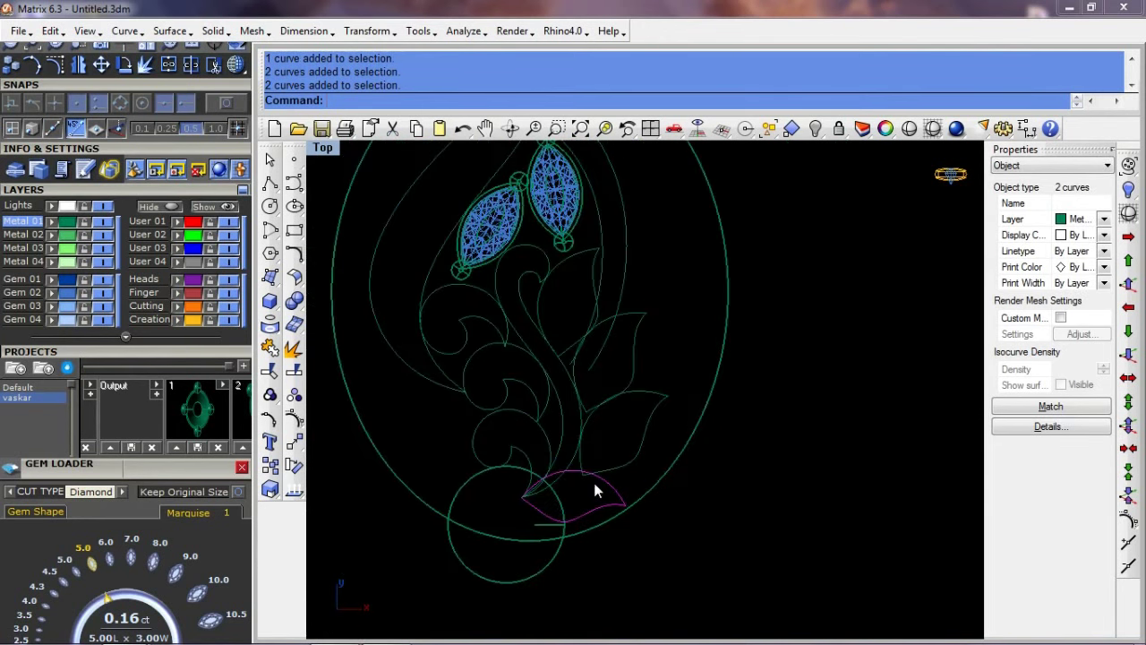
key(ctrl+j)
Step: Draw a curve from the lower leaf out to a point beside the right leaf
scroll(609, 488, up, 2)
drag(620, 490, 670, 373)
click(669, 374)
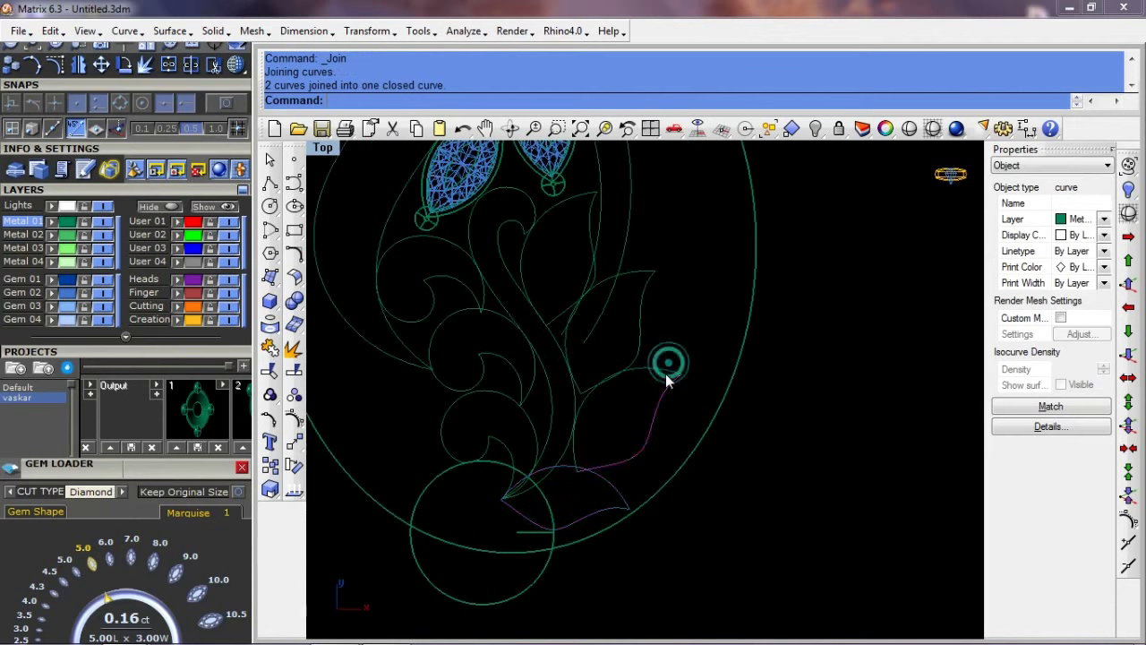
Step: Select the upper leaf, stem and lower swirl curves, then clear the selection
click(637, 319)
click(641, 269)
click(507, 224)
shift+click(508, 184)
click(497, 406)
shift+click(492, 398)
click(463, 301)
click(443, 270)
Step: Select the swirl curve and the two arc curves beside the gems
click(445, 274)
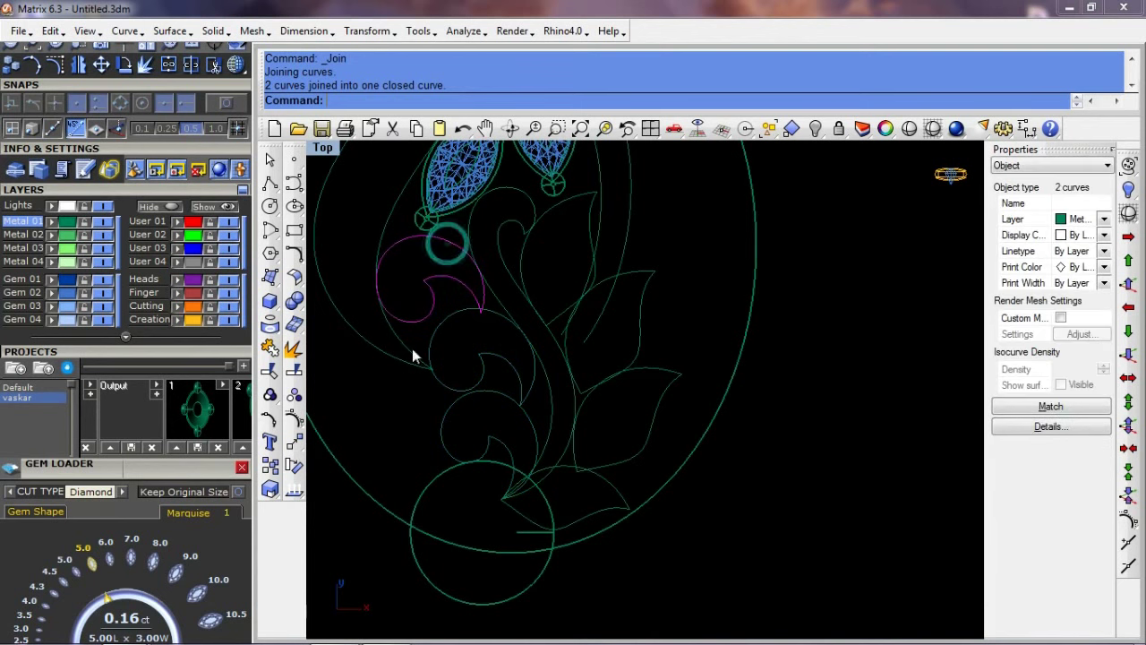
scroll(396, 354, down, 3)
scroll(512, 304, up, 2)
scroll(523, 304, up, 2)
scroll(546, 376, up, 1)
shift+click(553, 425)
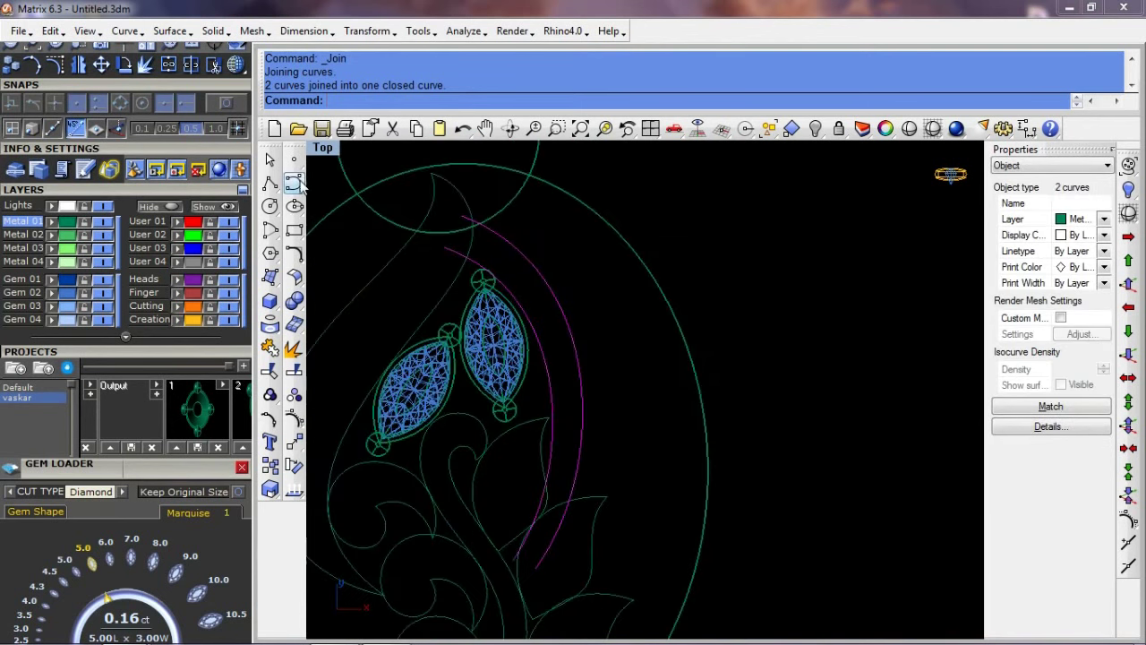
Step: Draw the first connecting curve between the ends of the two arcs
click(294, 183)
scroll(439, 215, up, 1)
scroll(439, 215, up, 1)
click(434, 217)
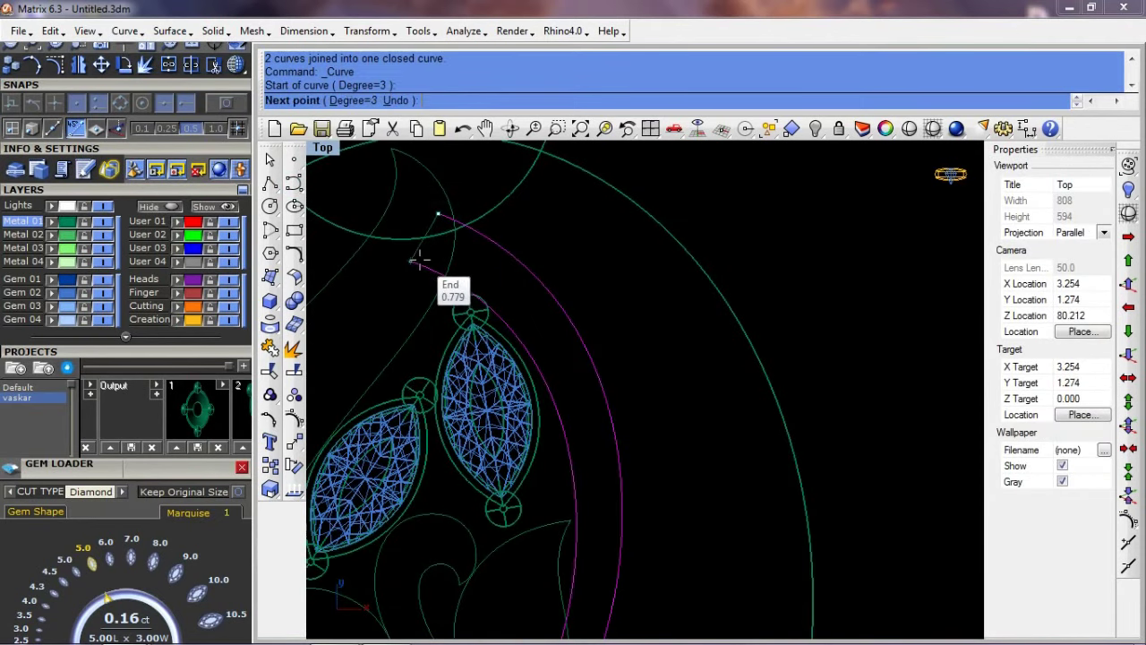
click(412, 260)
key(Return)
Step: Draw a second connecting curve closing the outline at the lower arc ends
scroll(554, 492, down, 2)
key(Return)
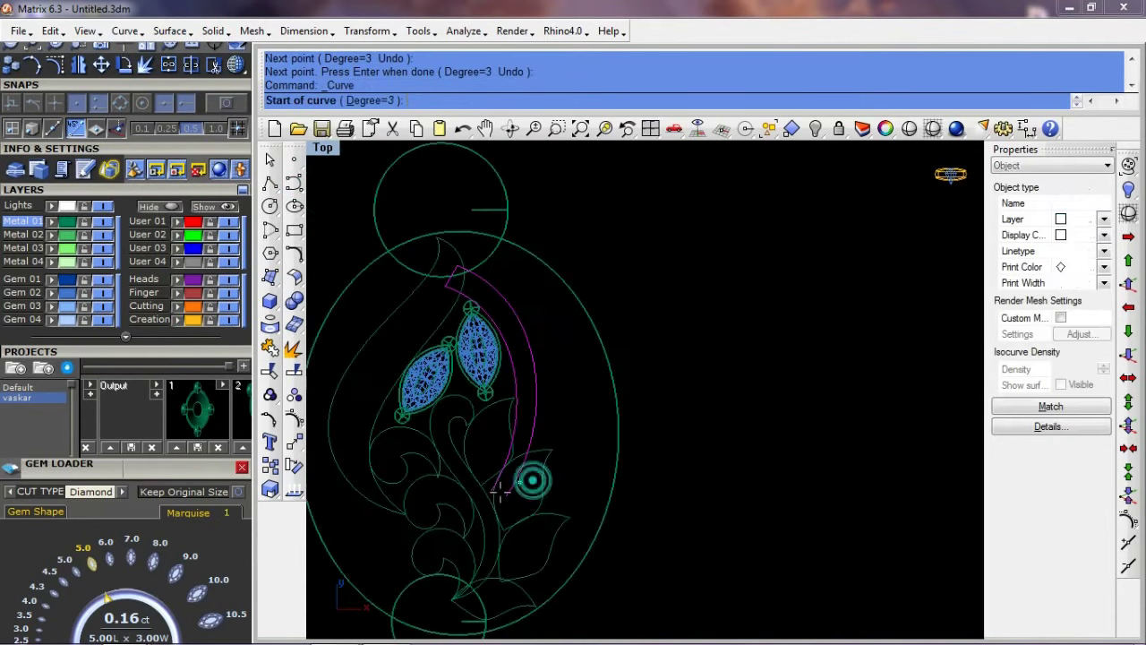
scroll(532, 476, up, 1)
click(492, 490)
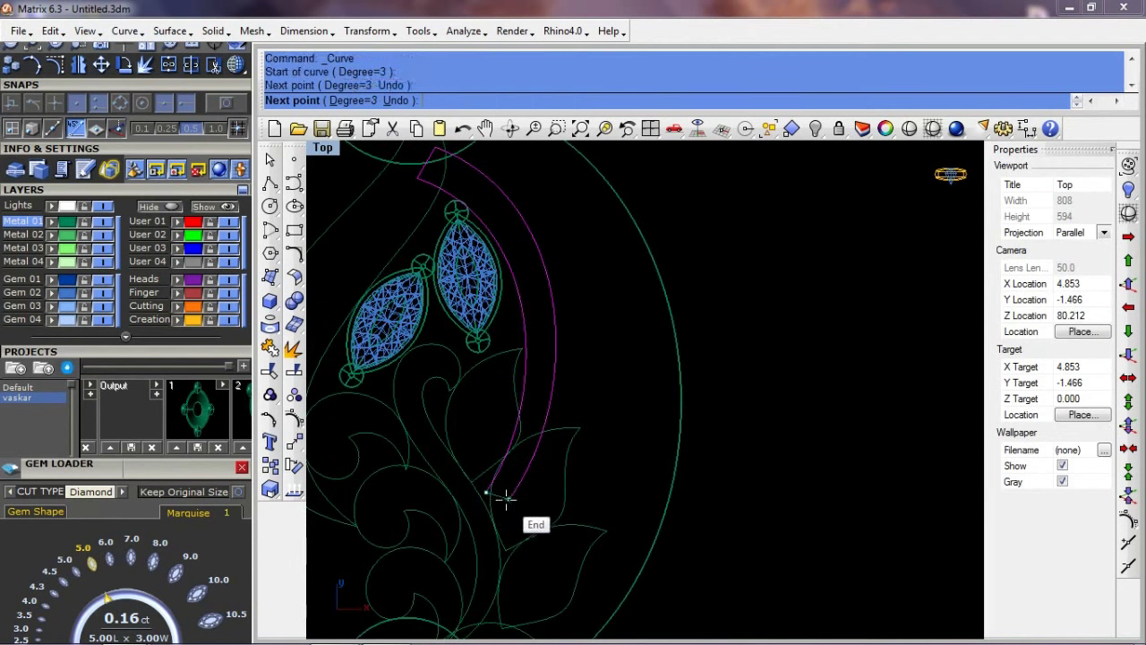
key(Return)
Step: Join the four curves into one closed outline and reselect it
scroll(497, 488, up, 1)
scroll(507, 491, down, 3)
key(ctrl+j)
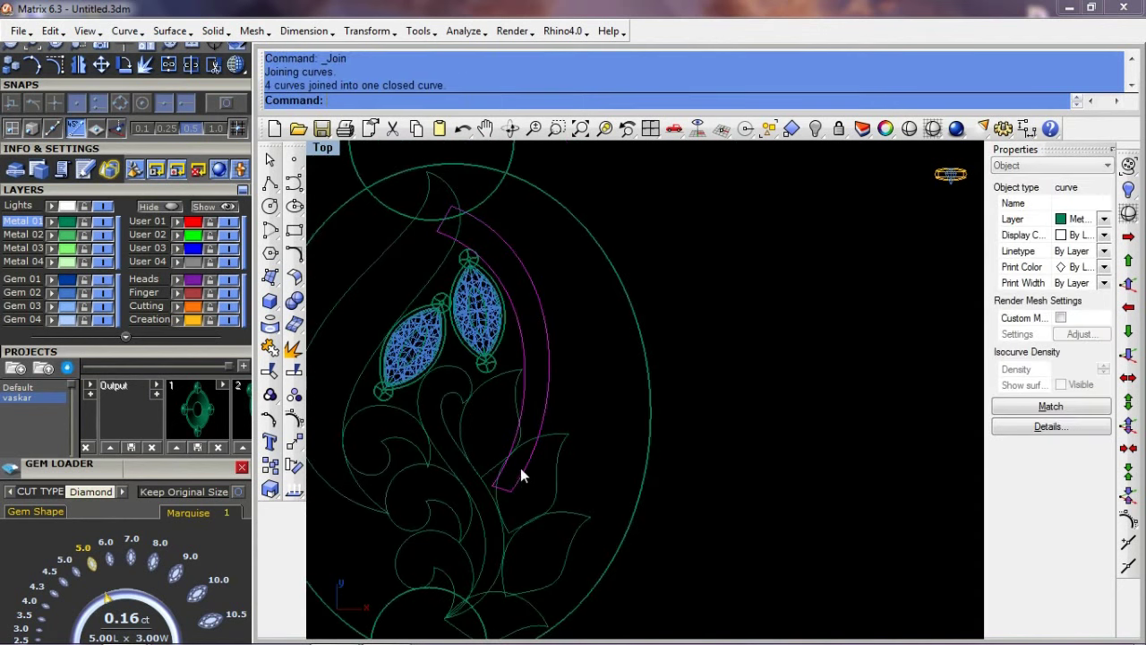
scroll(525, 473, down, 2)
scroll(528, 403, up, 1)
click(549, 442)
click(550, 422)
Step: Check the outline in shaded view and select the oval back surface for splitting
text(d)
key(Return)
click(579, 448)
text(q)
key(Return)
key(Return)
Step: Split the oval back with the closed outline and hide the arc-shaped cut piece
click(545, 429)
key(Return)
text(d)
Step: Untrim the cut edge to restore the full oval back surface
key(Return)
scroll(528, 430, up, 2)
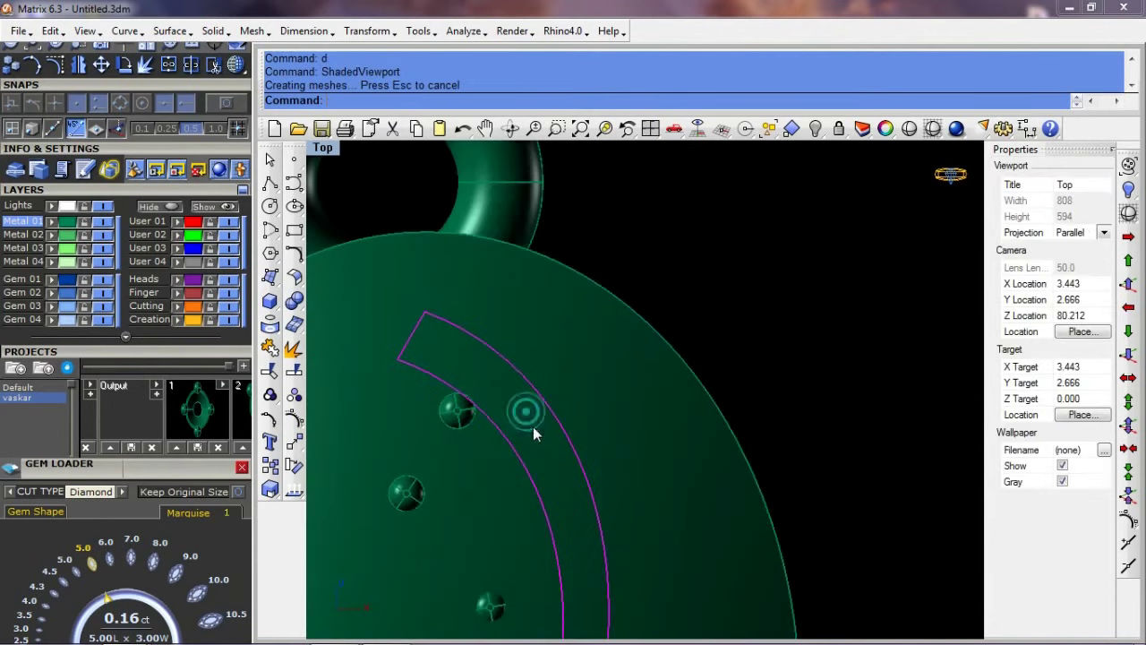
click(532, 426)
scroll(552, 448, down, 1)
key(ctrl+h)
scroll(550, 447, up, 1)
text(untrim)
key(Return)
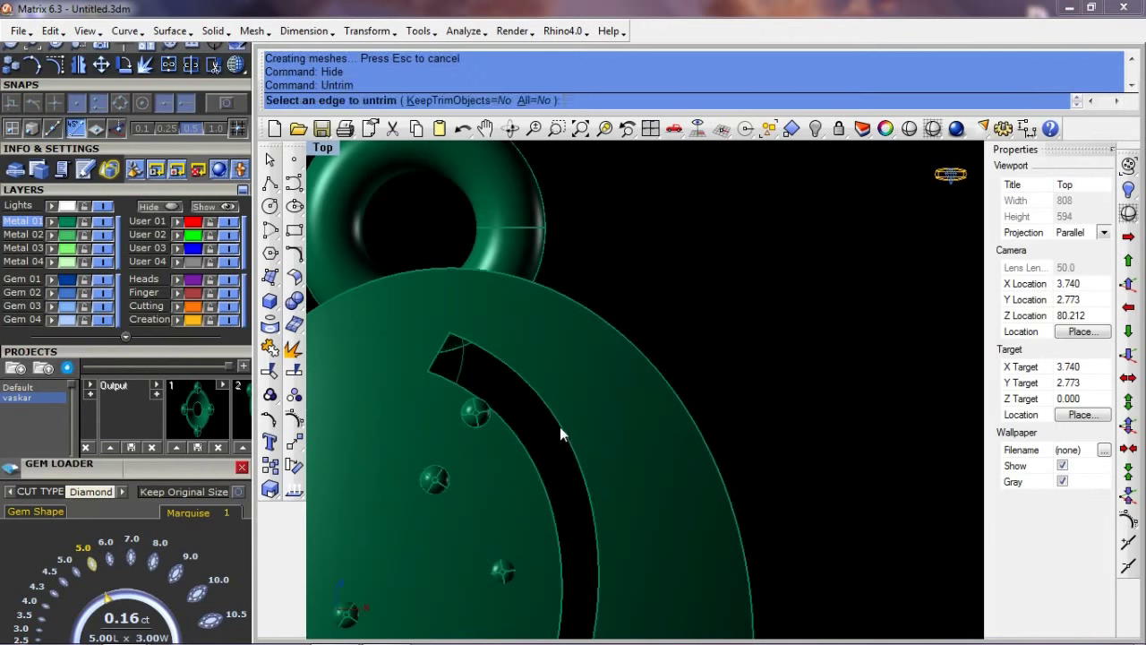
click(560, 426)
key(Return)
click(608, 431)
text(q)
Step: Split the oval back again with the curve and hide the cut-away piece
key(Return)
right_drag(467, 496, 569, 429)
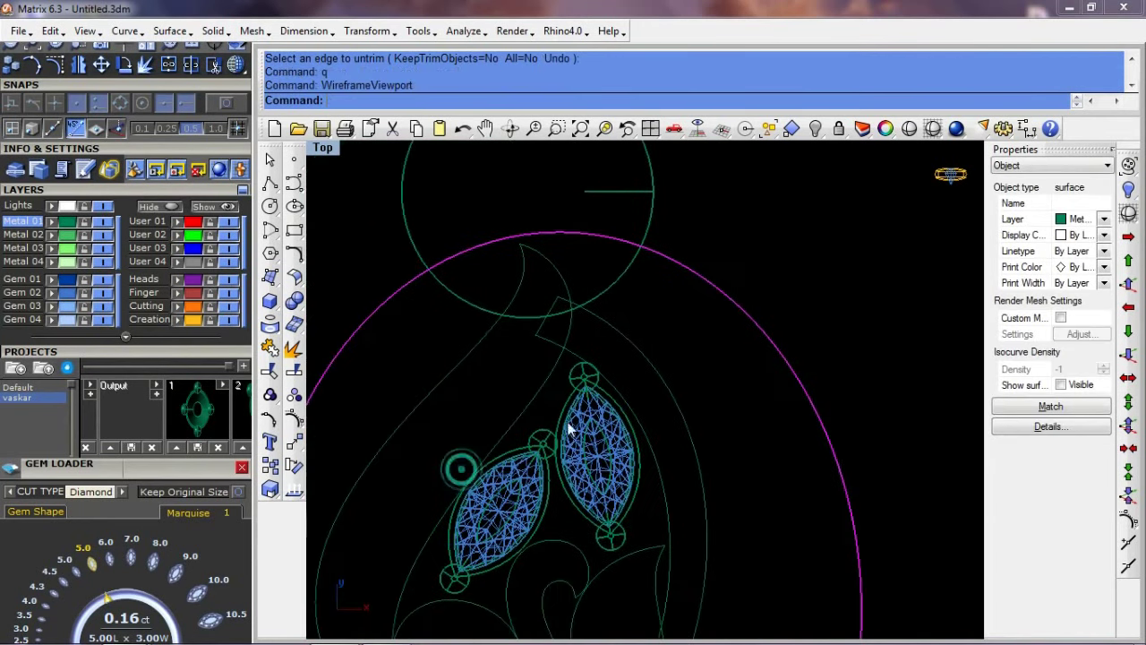
key(Return)
click(544, 396)
key(Return)
text(q)
key(Return)
key(ctrl+h)
key(Escape)
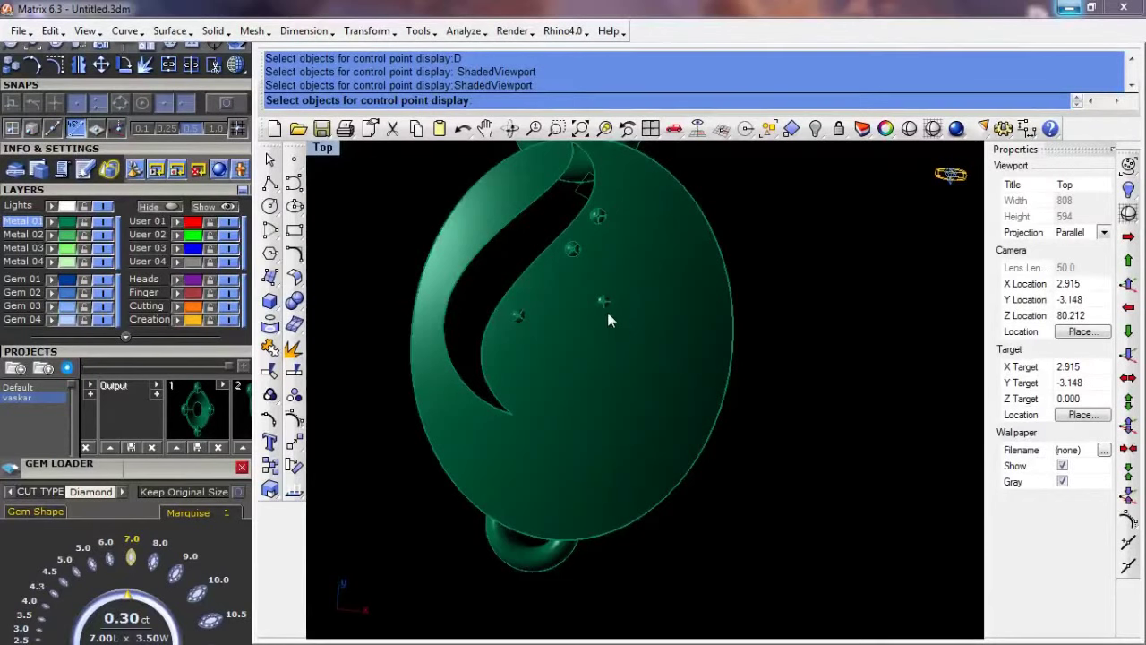
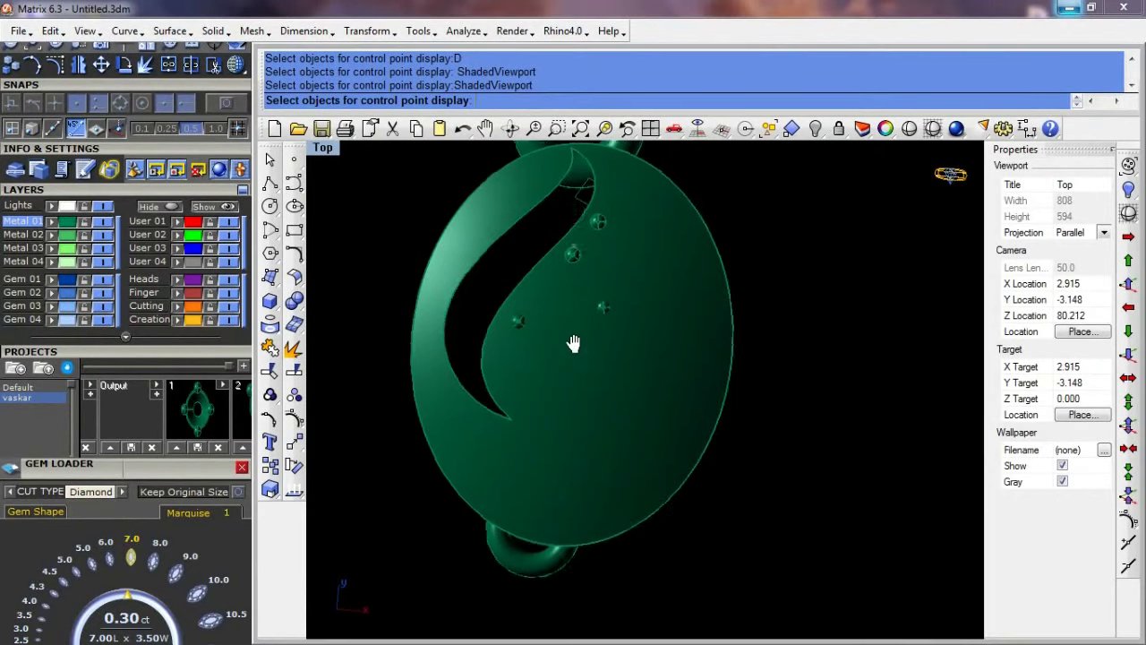
Step: Untrim the teardrop cutout so that part of the oval plate is filled back in
right_drag(562, 284, 576, 369)
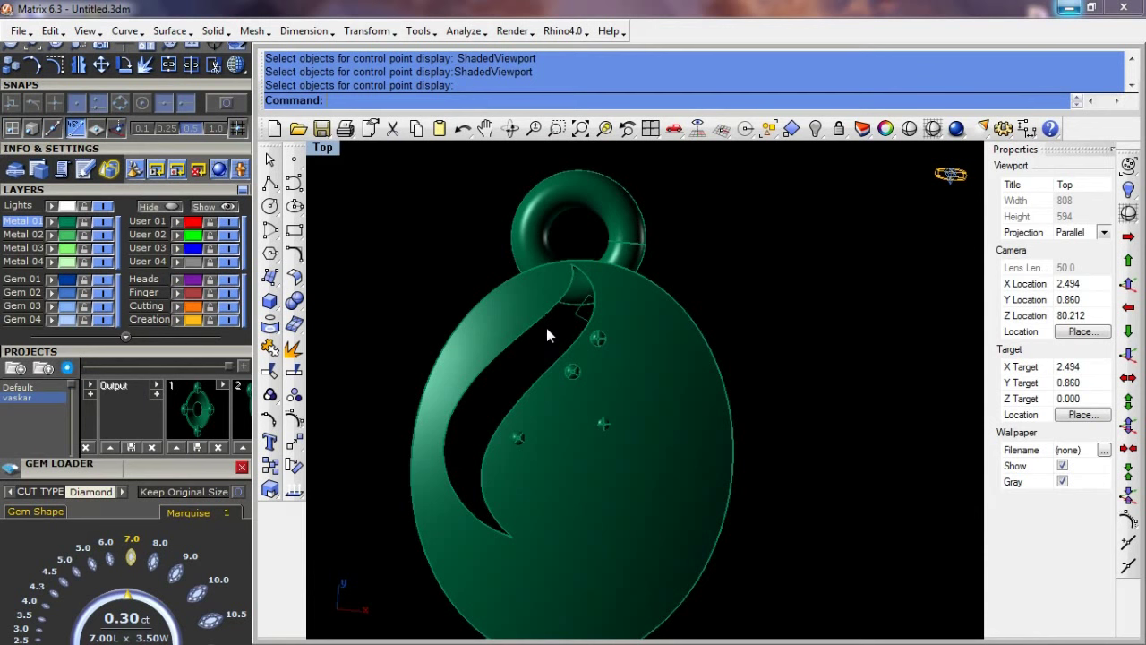
text(untrim)
key(Return)
click(543, 374)
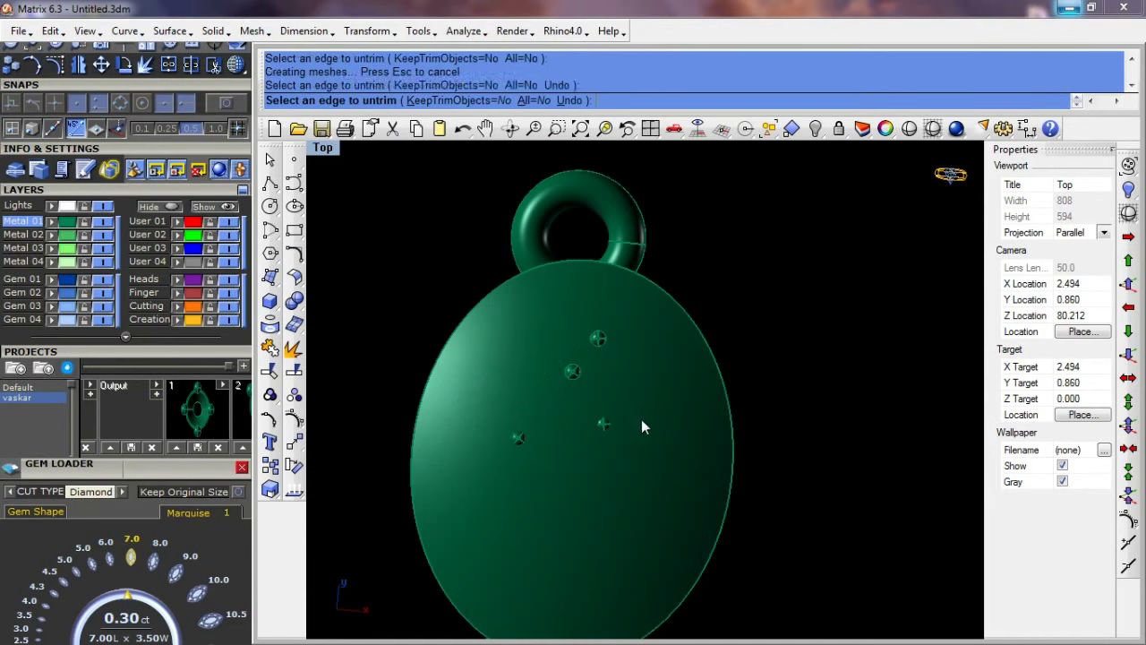
key(Return)
Step: Split the oval plate into two pieces using the leaf outline curve
text(q)
key(Return)
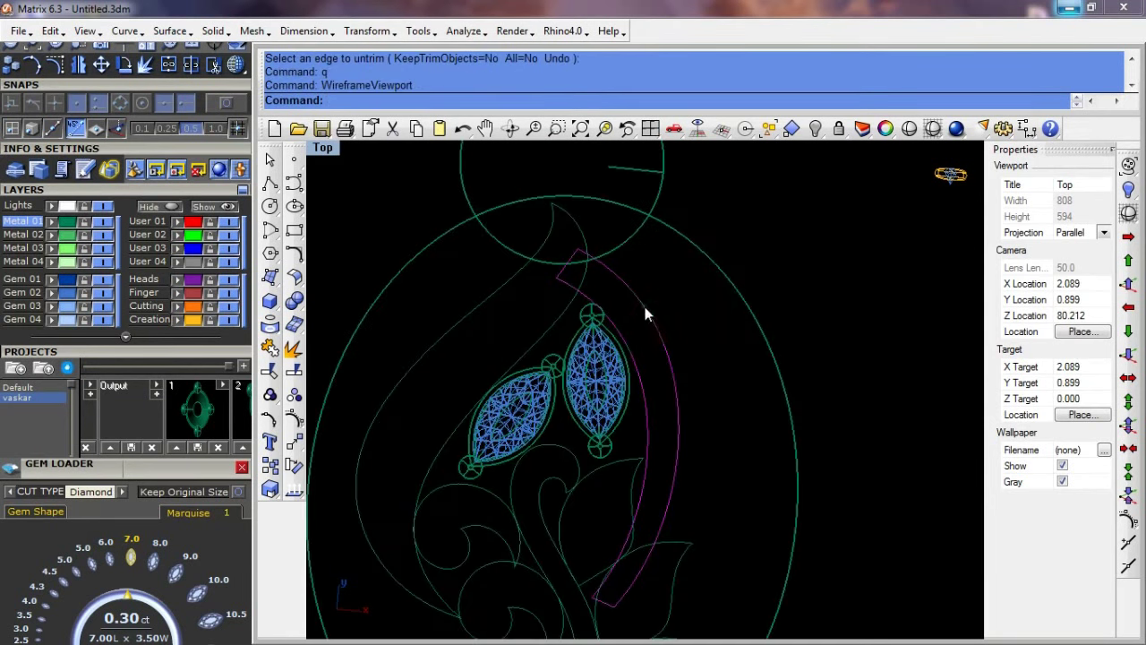
click(645, 314)
key(a)
key(Return)
click(705, 337)
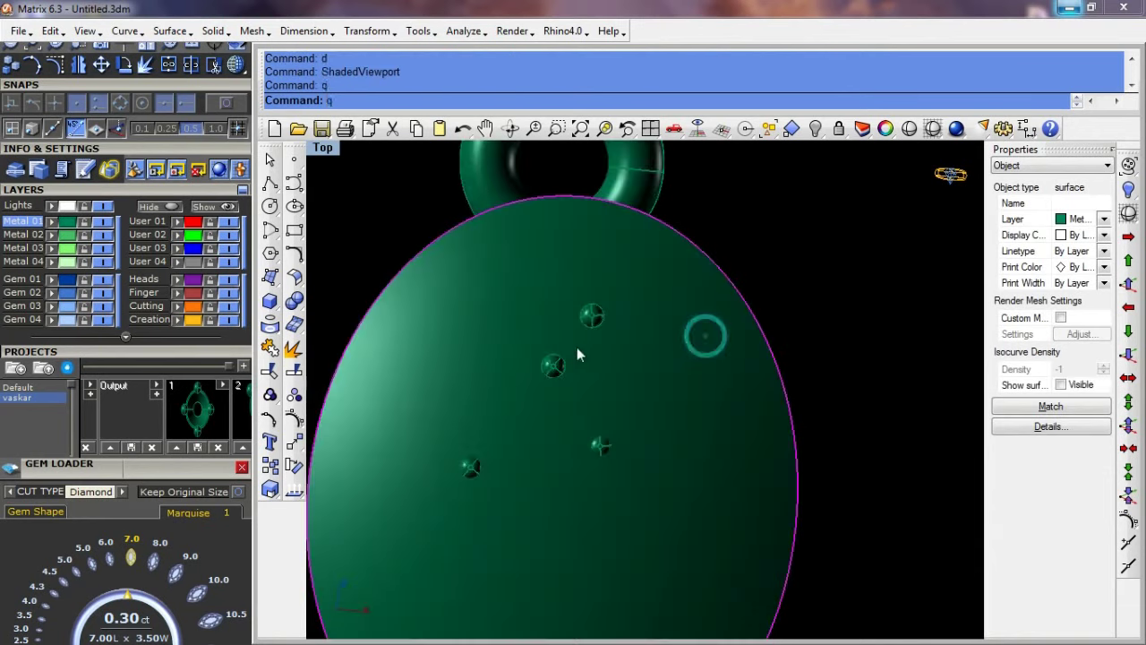
key(q)
key(Return)
text(ss)
key(Return)
click(544, 337)
key(Return)
Step: Shade the view and hide the cut leaf piece
text(d)
key(Return)
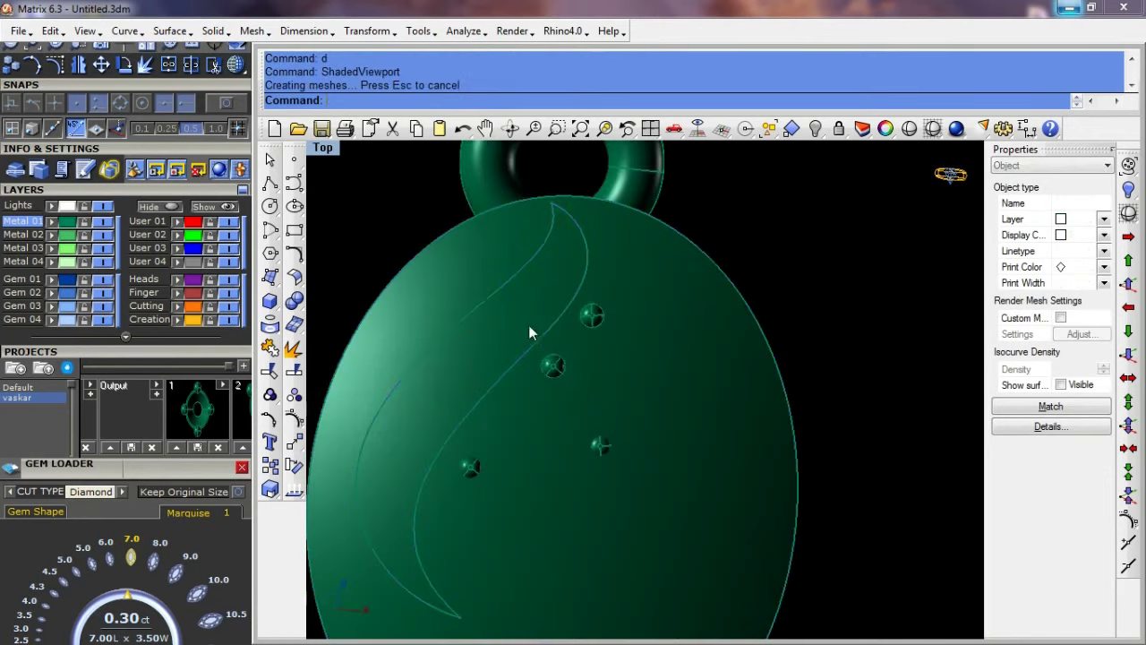
key(ctrl+h)
key(ctrl+shift+h)
key(ctrl+shift+h)
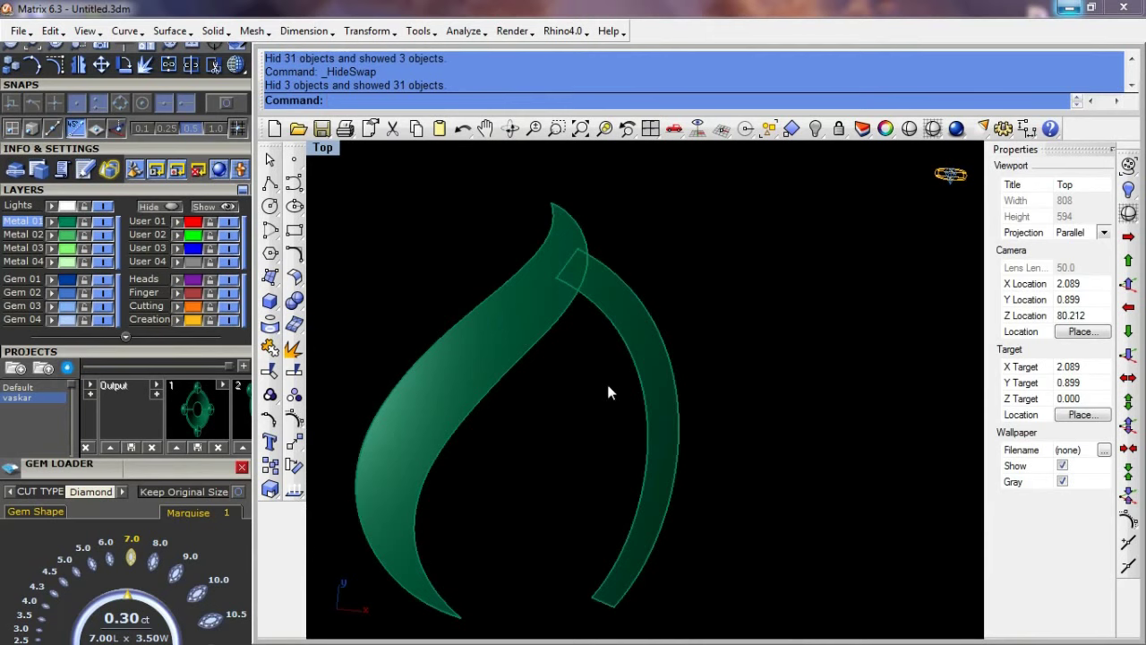
right_drag(590, 529, 586, 437)
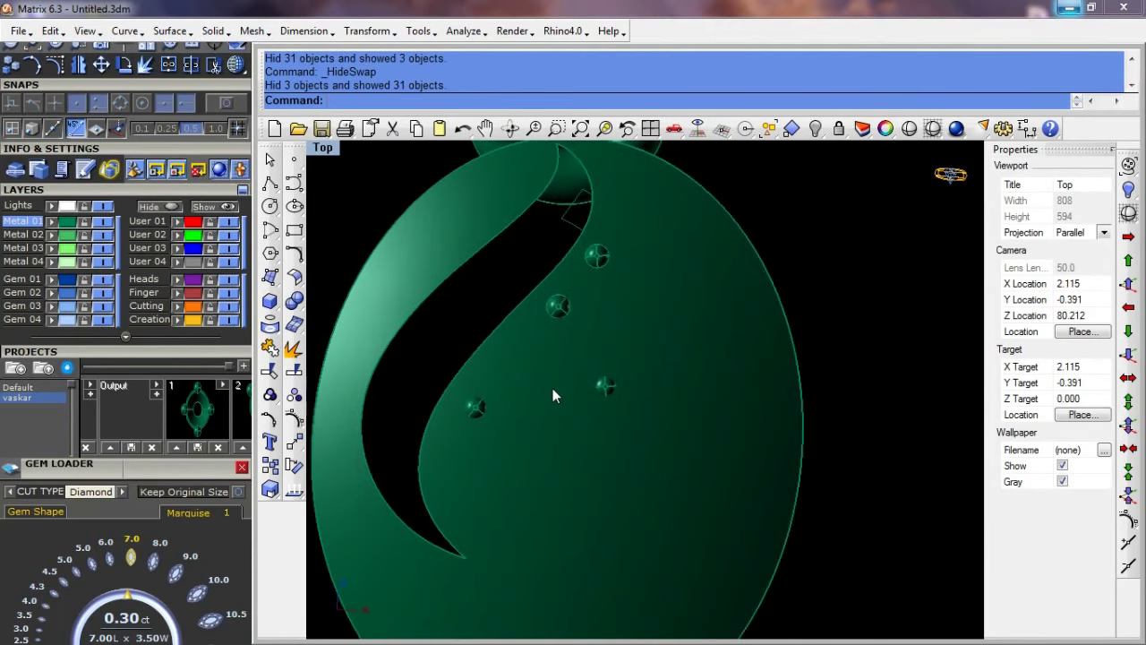
Step: Untrim the leaf-shaped cutout and return to wireframe to see the floral curves
text(Untrim)
key(Return)
click(515, 308)
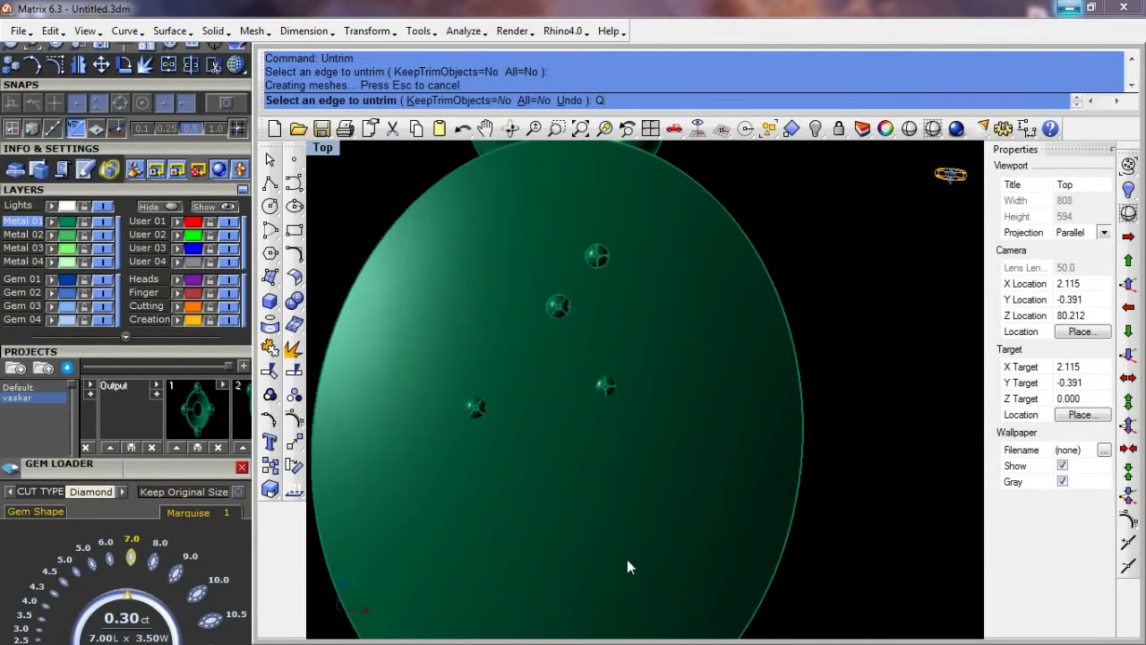
key(Return)
right_drag(601, 371, 581, 263)
Step: Split the oval plate with the upper and lower leaf outlines and both scroll curves
key(Return)
key(Return)
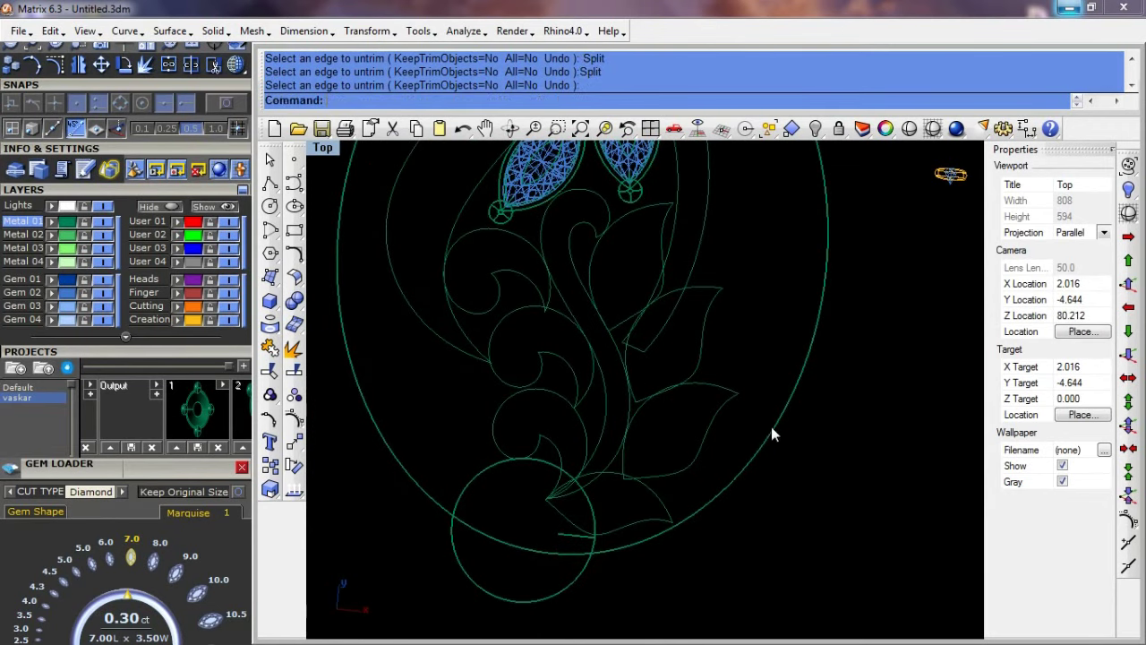
click(771, 427)
click(703, 440)
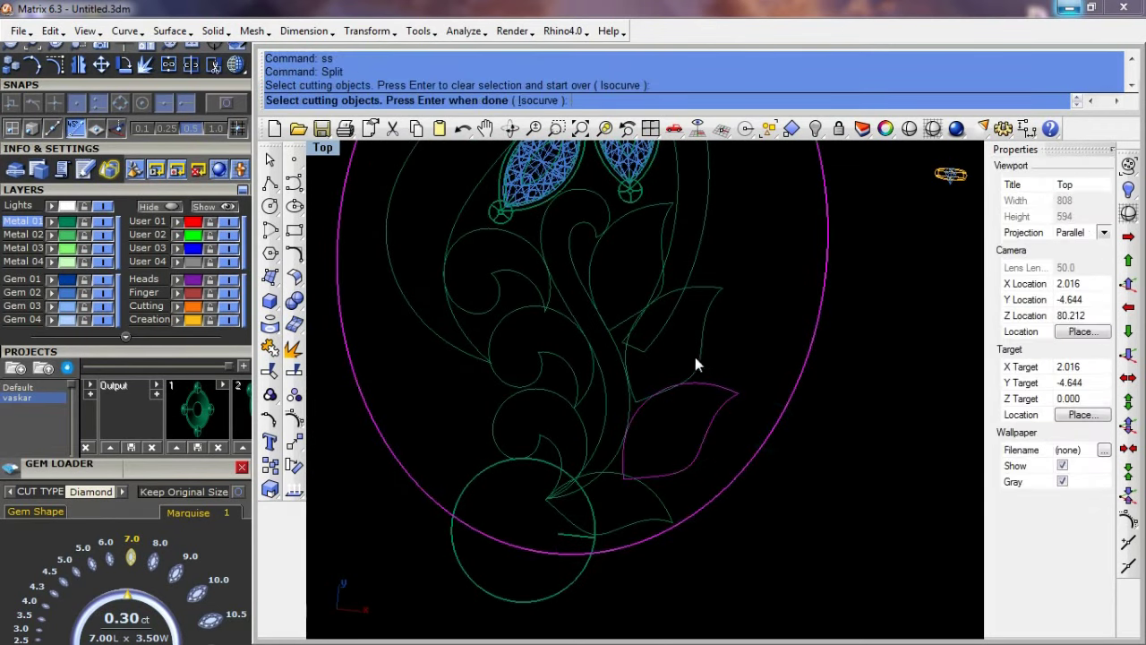
click(623, 318)
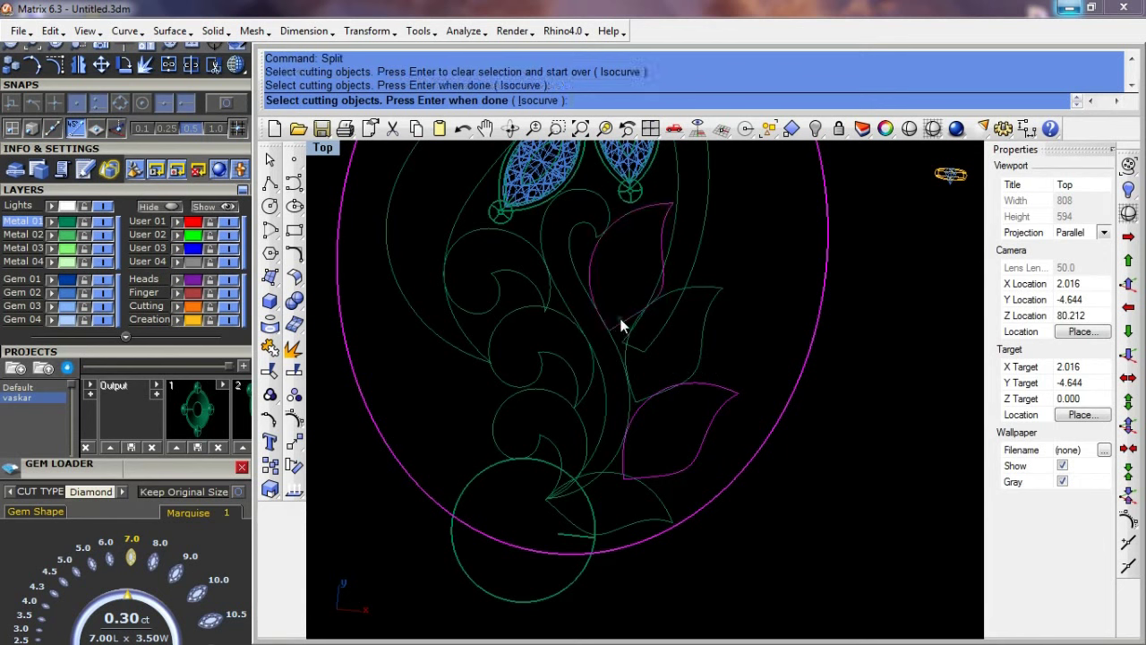
click(528, 254)
click(552, 405)
key(Return)
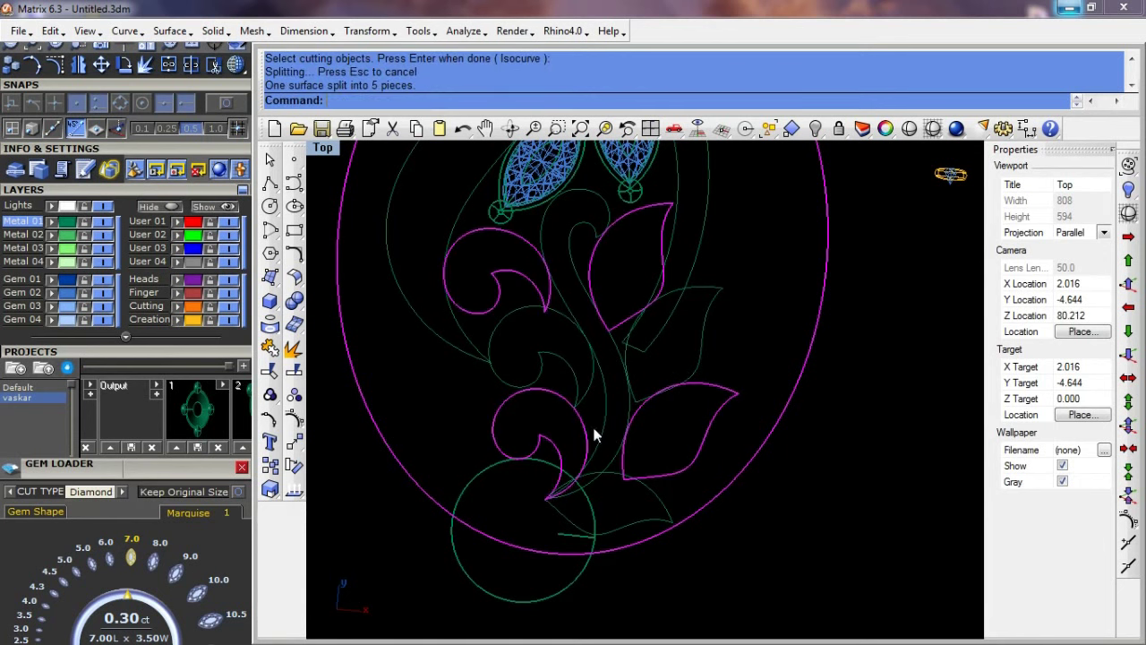
Step: In shaded view, hide the four cut leaf and scroll pieces, leaving holes
text(d)
key(Return)
click(663, 438)
shift+click(546, 430)
shift+click(510, 259)
shift+click(614, 252)
key(ctrl+h)
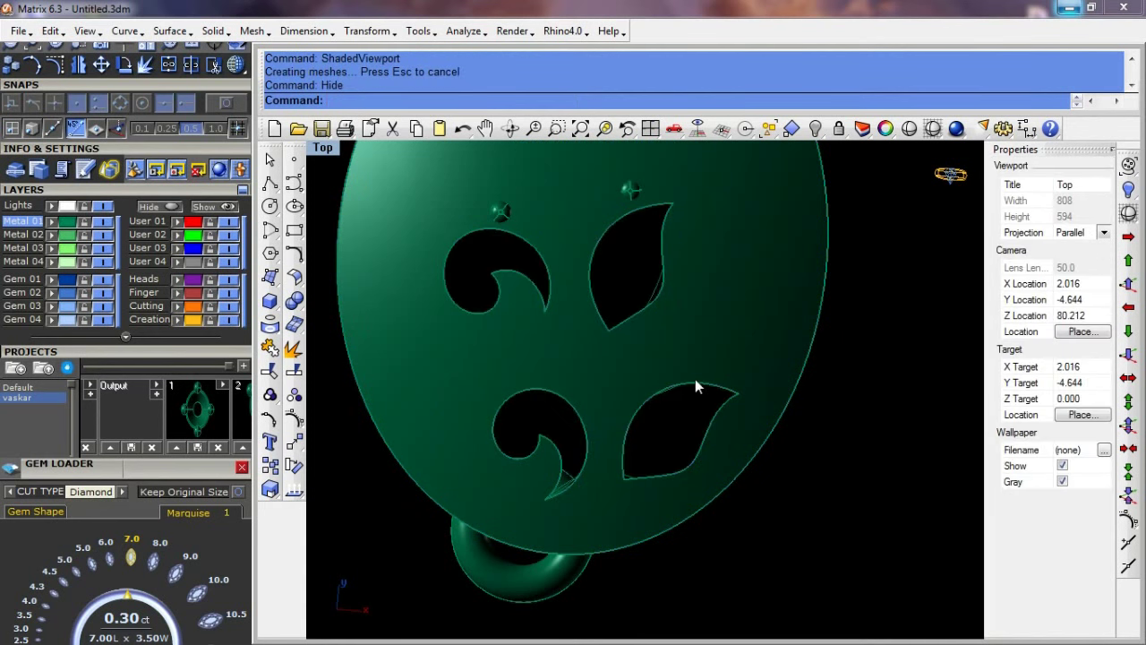
Step: Untrim all four leaf and scroll holes, then switch to wireframe
text(untrim)
key(Return)
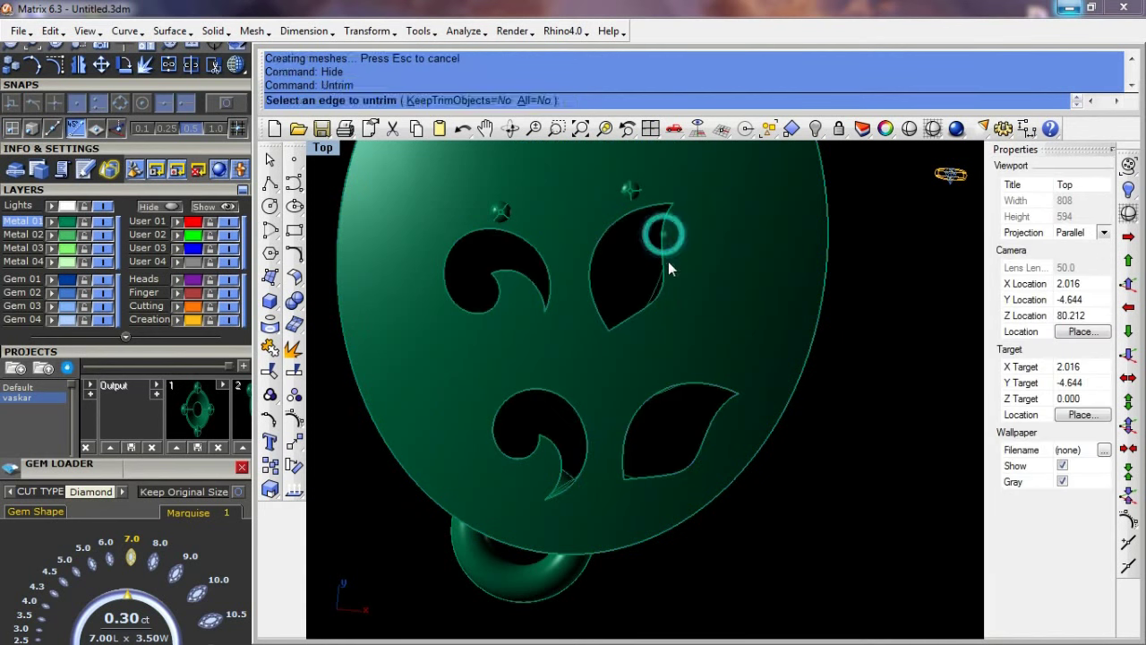
click(665, 254)
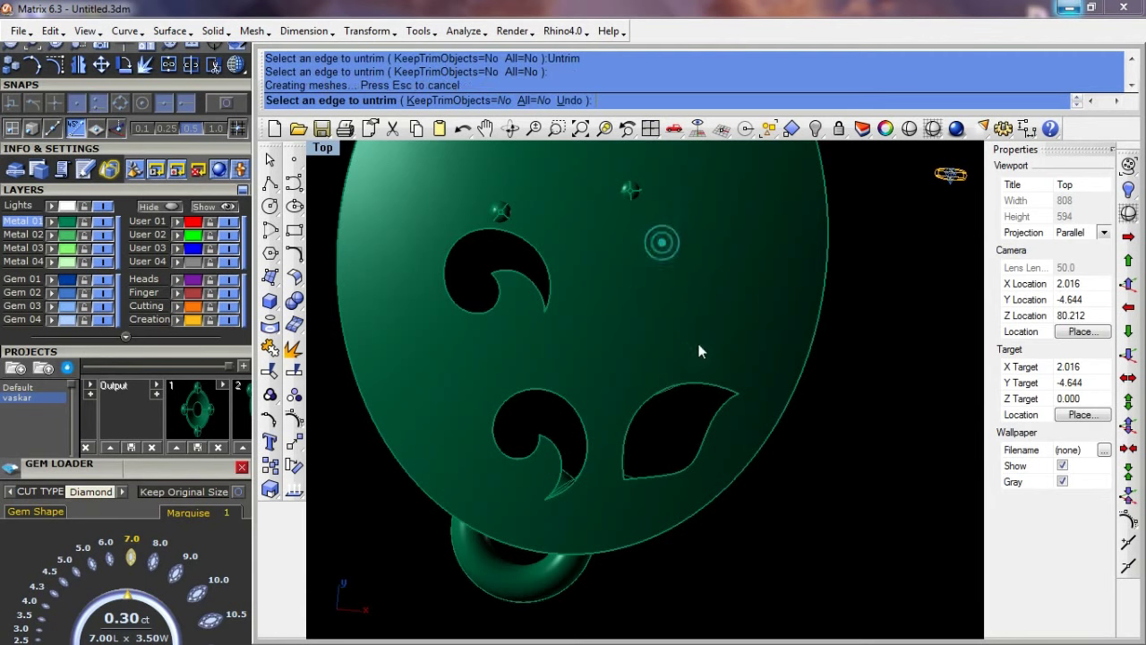
click(704, 387)
click(540, 391)
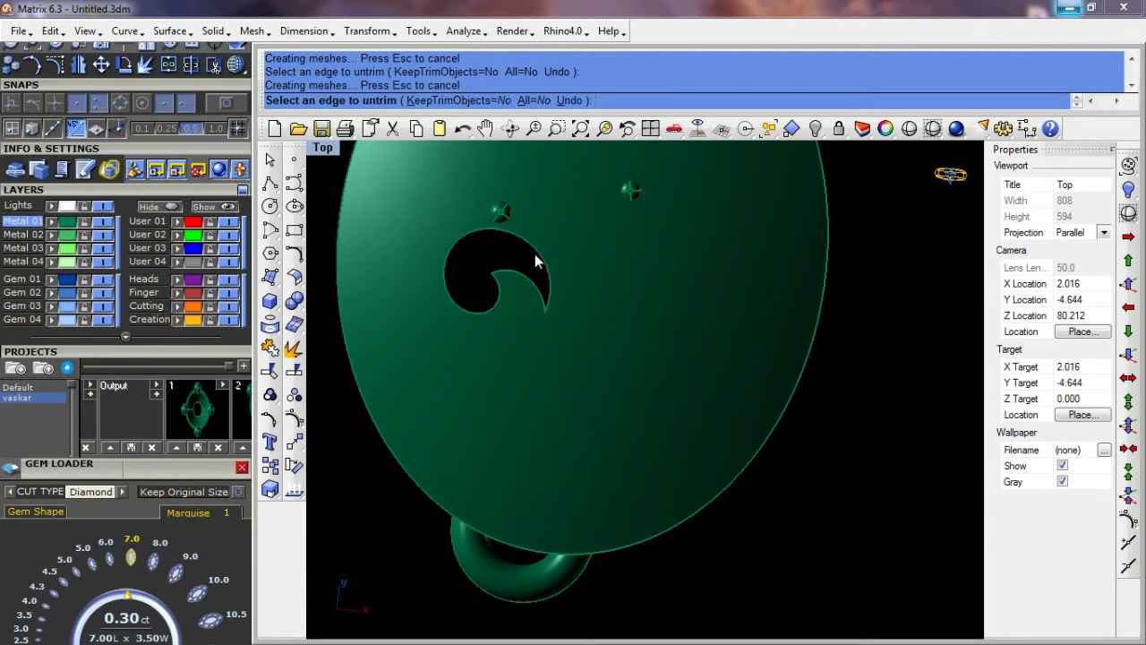
click(537, 257)
key(Return)
text(q)
key(Return)
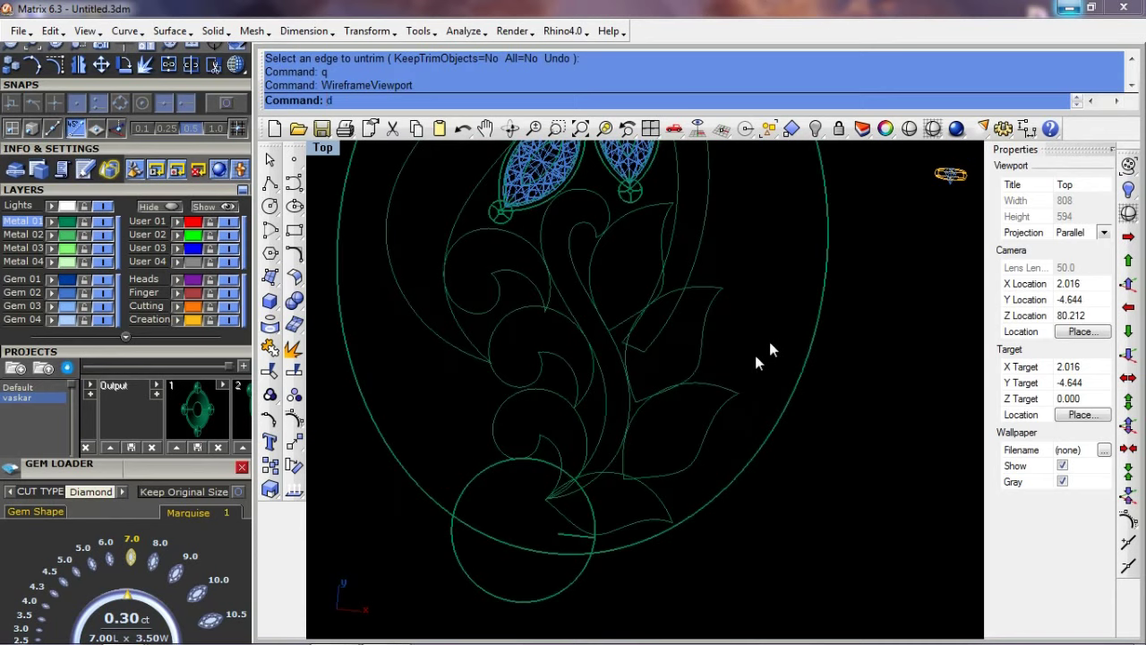
Step: Split the plate with the swirl curve and hide the swirl piece
key(Return)
click(762, 332)
text(q)
key(Return)
key(Return)
click(590, 254)
key(Return)
text(d)
Step: Untrim the swirl hole and unhide the hidden leaf pieces
key(Return)
key(ctrl+h)
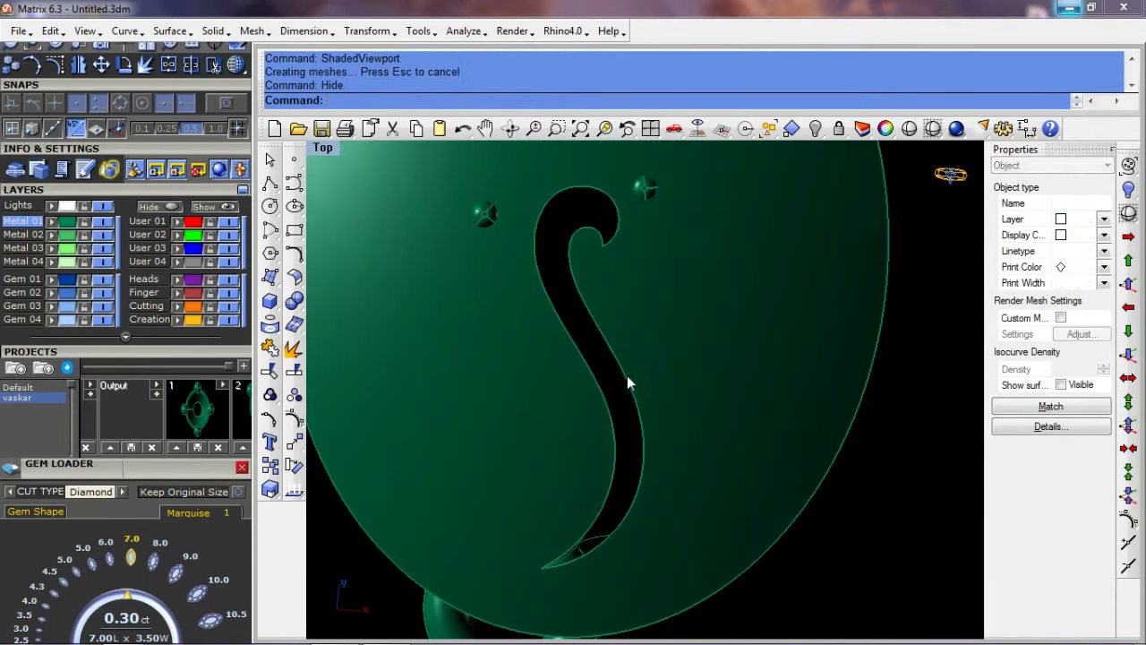
text(ut)
key(Return)
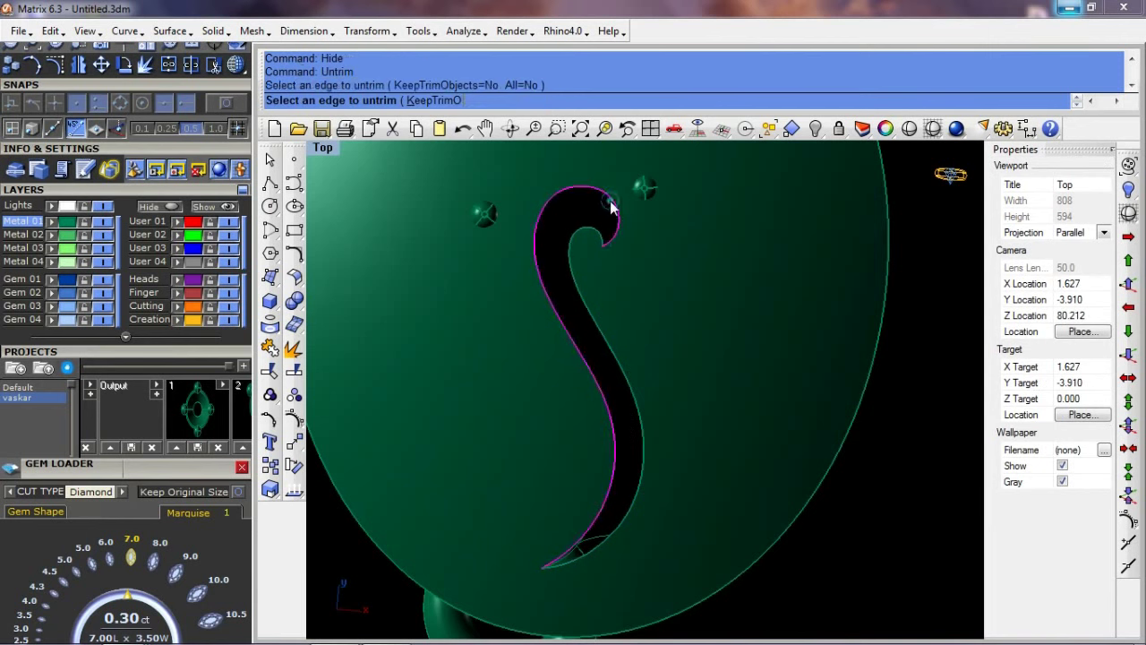
click(588, 261)
text(q)
key(Return)
text(d)
key(Return)
key(ctrl+shift+h)
key(ctrl+shift+h)
Step: Split the plate again with the swirl curve and hide the resulting swirl piece
click(737, 382)
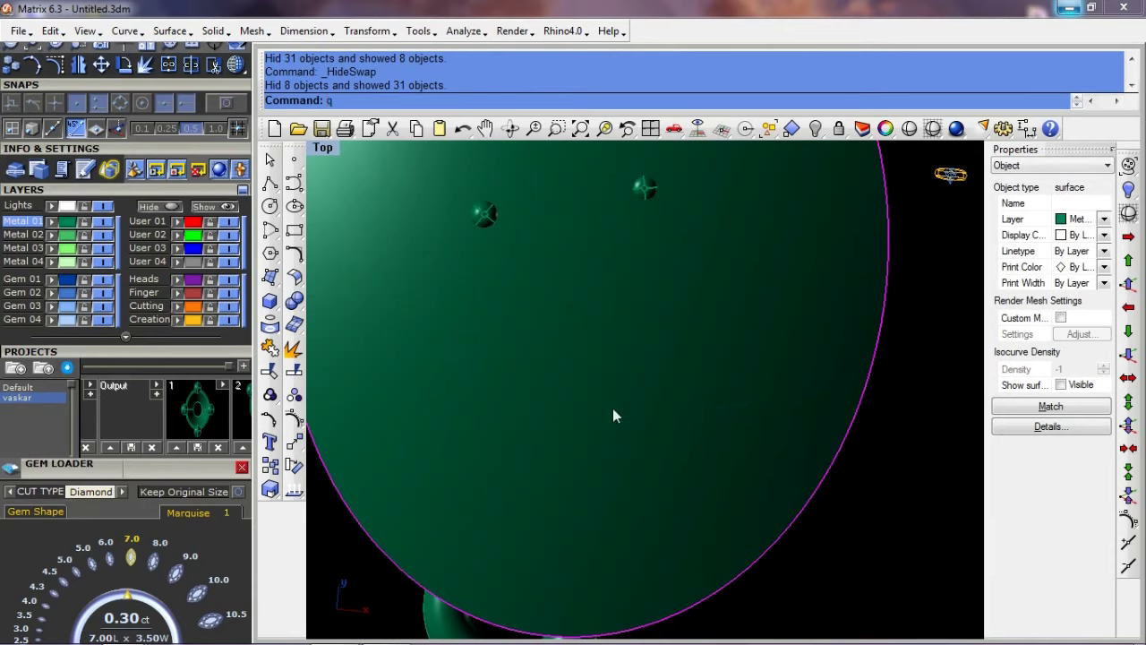
key(Return)
text(ss)
key(Return)
click(556, 336)
key(Return)
text(d)
key(Return)
click(535, 370)
key(ctrl+h)
Step: Split the plate with the leaf curve and hide the cut leaf piece
click(573, 405)
text(q)
key(Return)
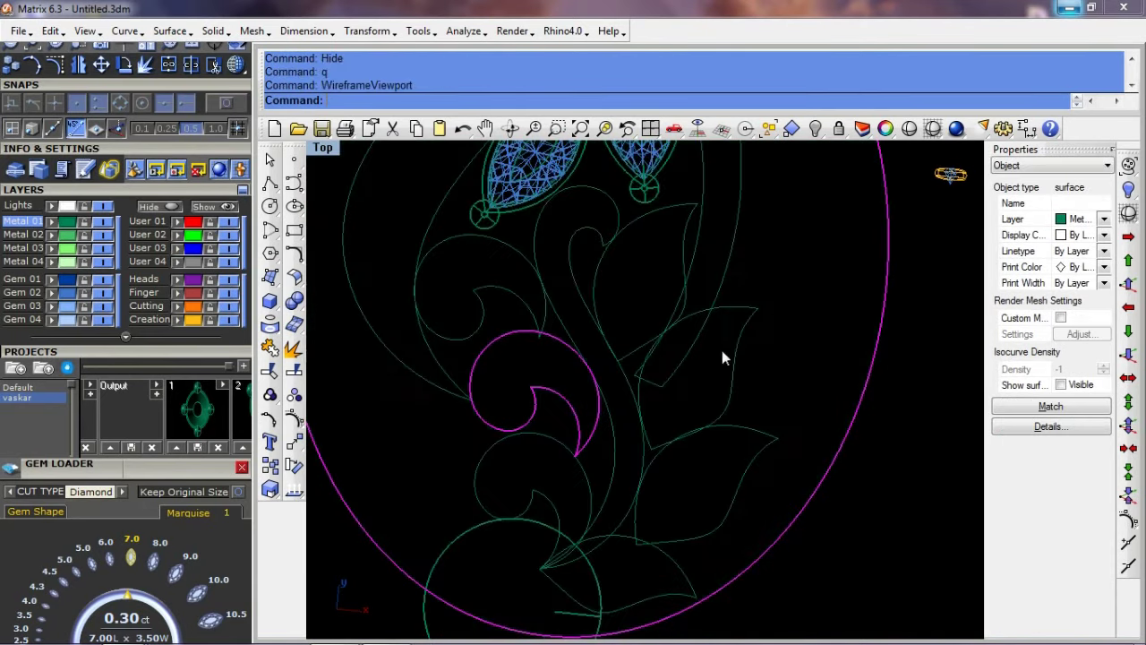
key(Return)
click(738, 309)
key(Return)
text(d)
key(Return)
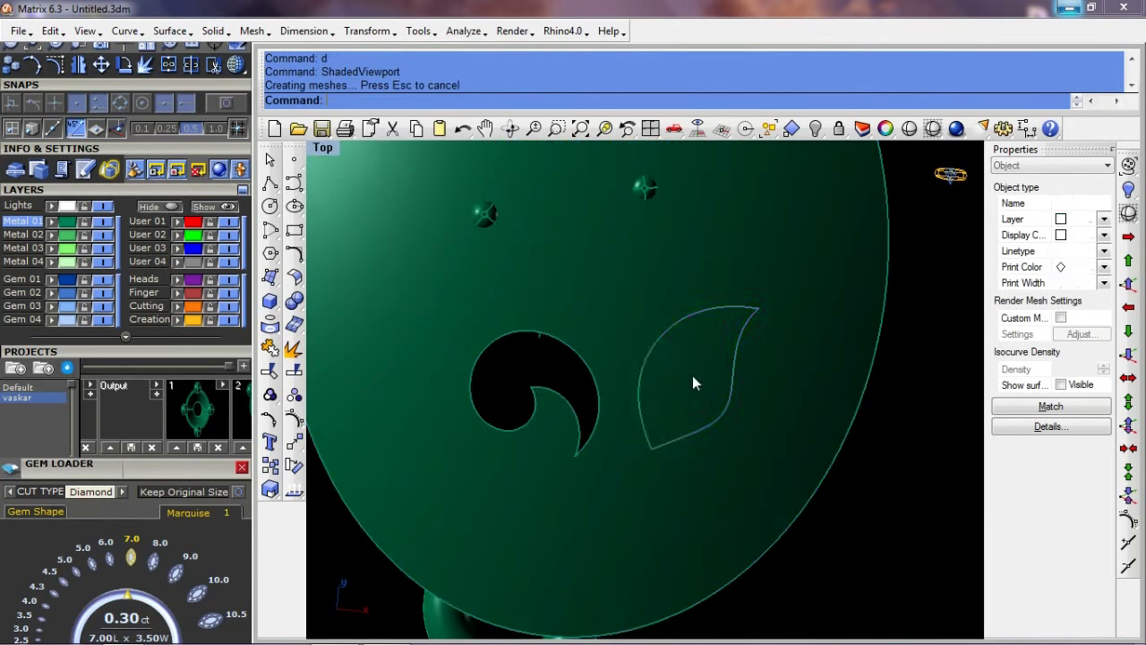
key(ctrl+h)
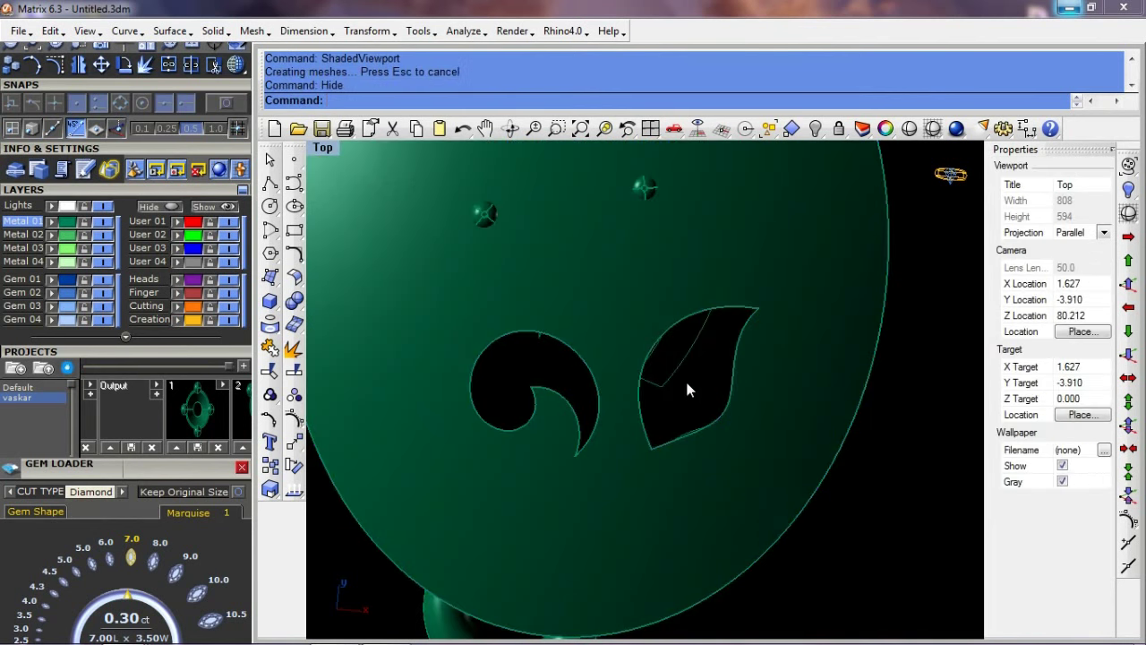
Step: Untrim the leaf and swirl holes, then briefly preview the hidden floral pieces
text(u)
key(Return)
click(730, 309)
click(557, 337)
key(Return)
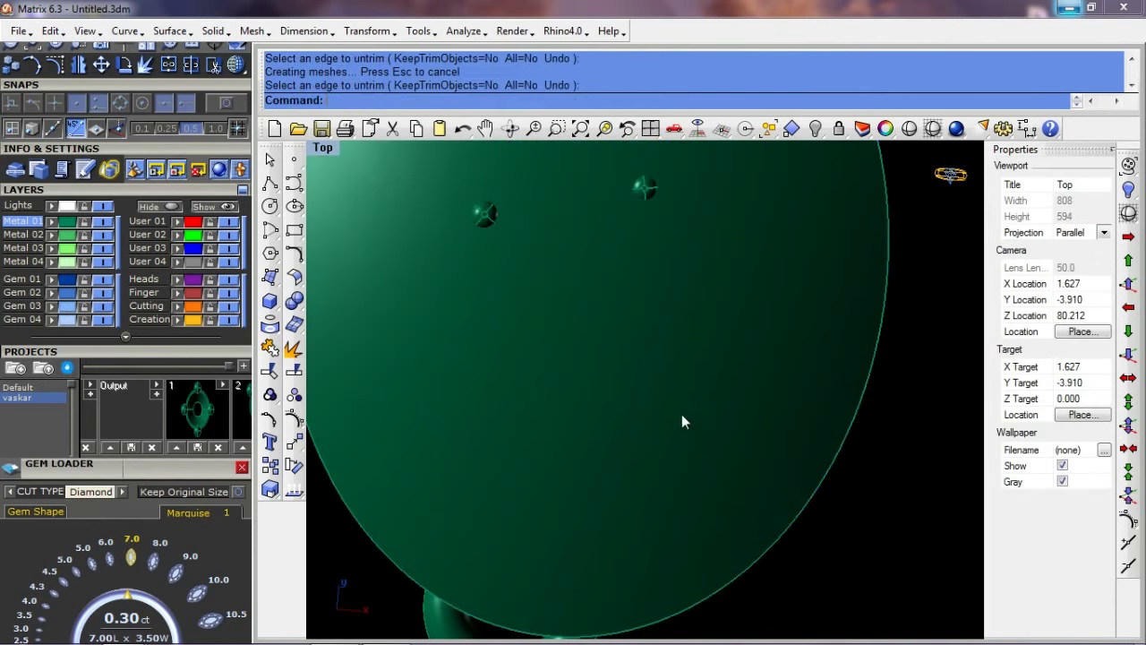
text(q)
key(Return)
key(ctrl+alt+h)
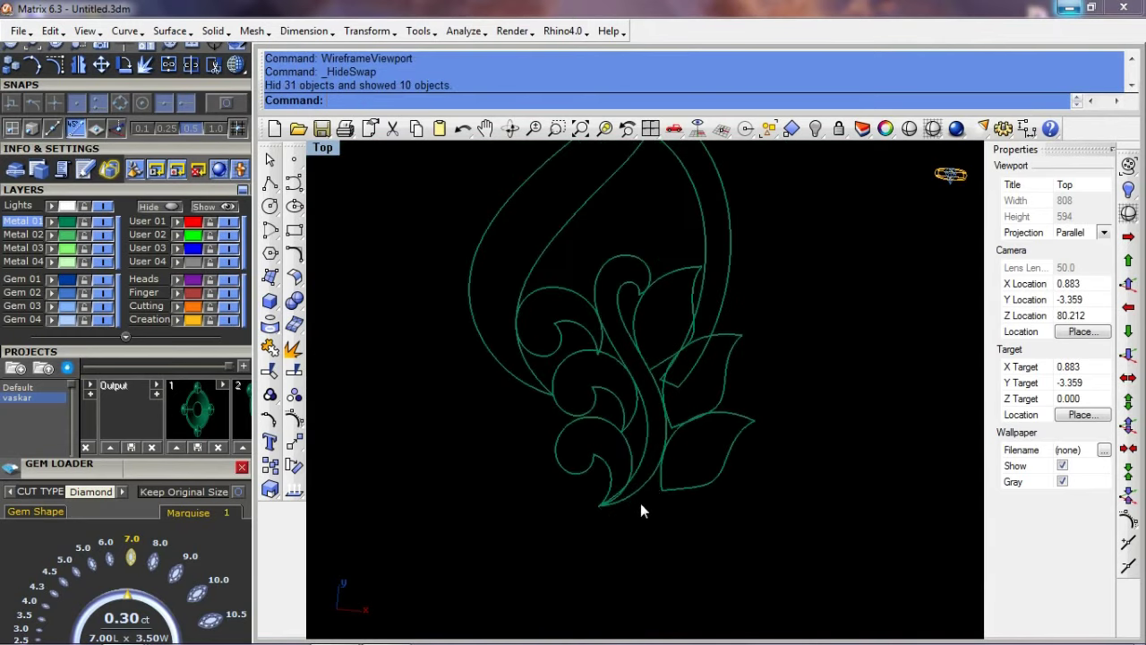
scroll(645, 497, up, 4)
key(ctrl+alt+h)
key(Return)
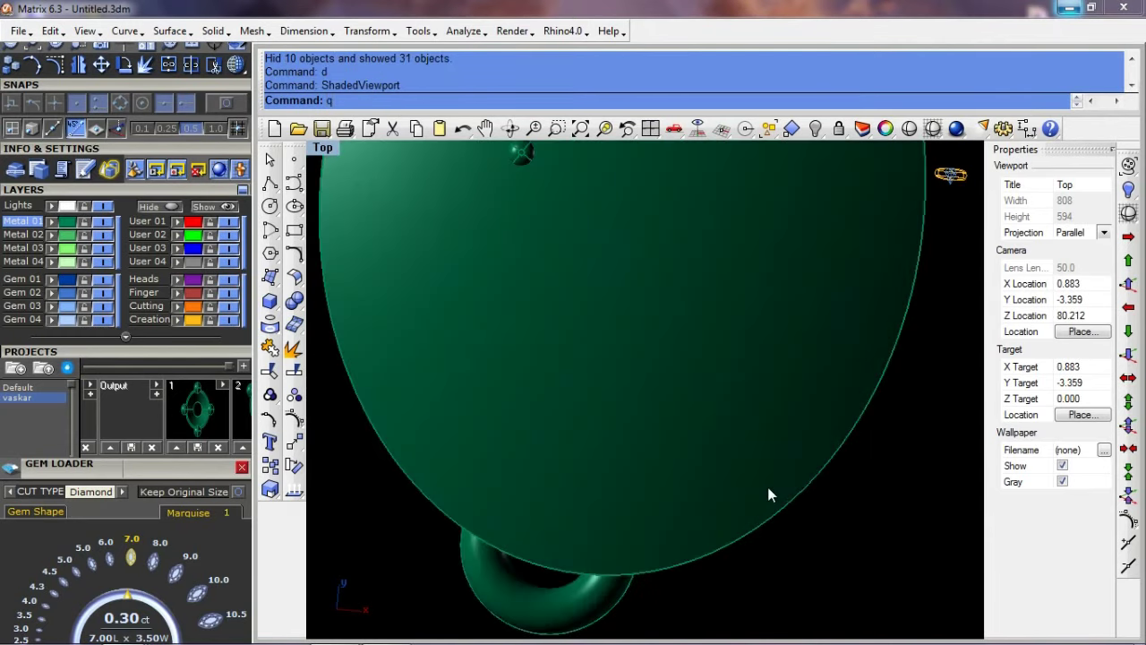
Step: Split the big oval disc with the leaf curve, hide that piece, and show only the leaf design
click(768, 487)
text(q)
key(Return)
key(Return)
click(711, 499)
key(Return)
text(d)
key(Return)
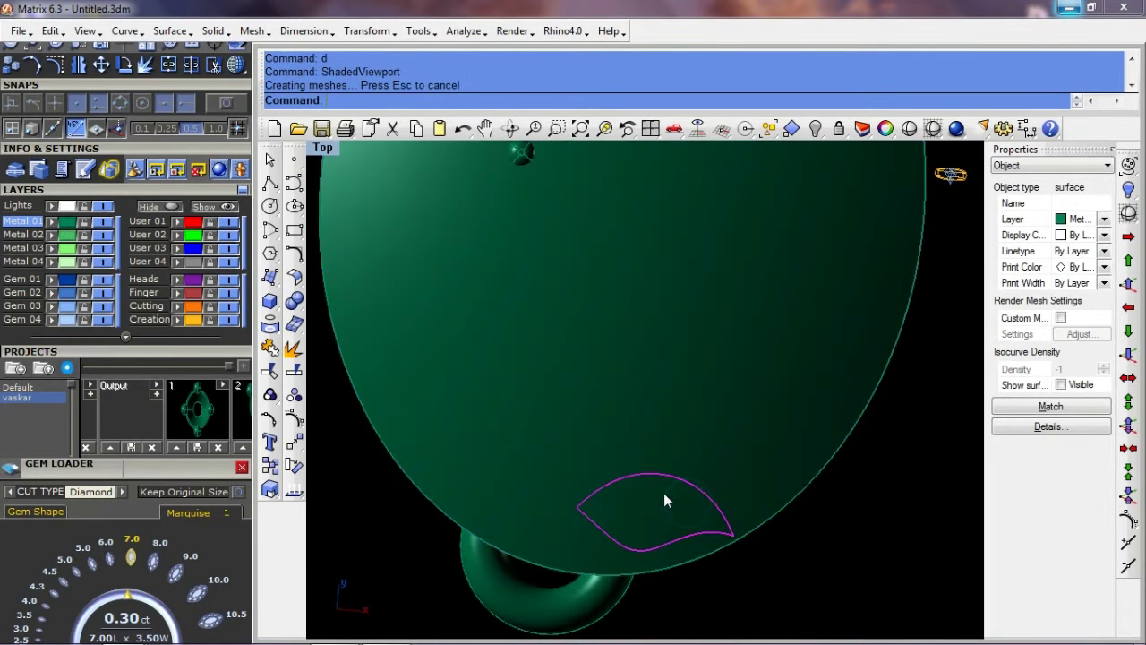
key(ctrl+h)
key(ctrl+alt+h)
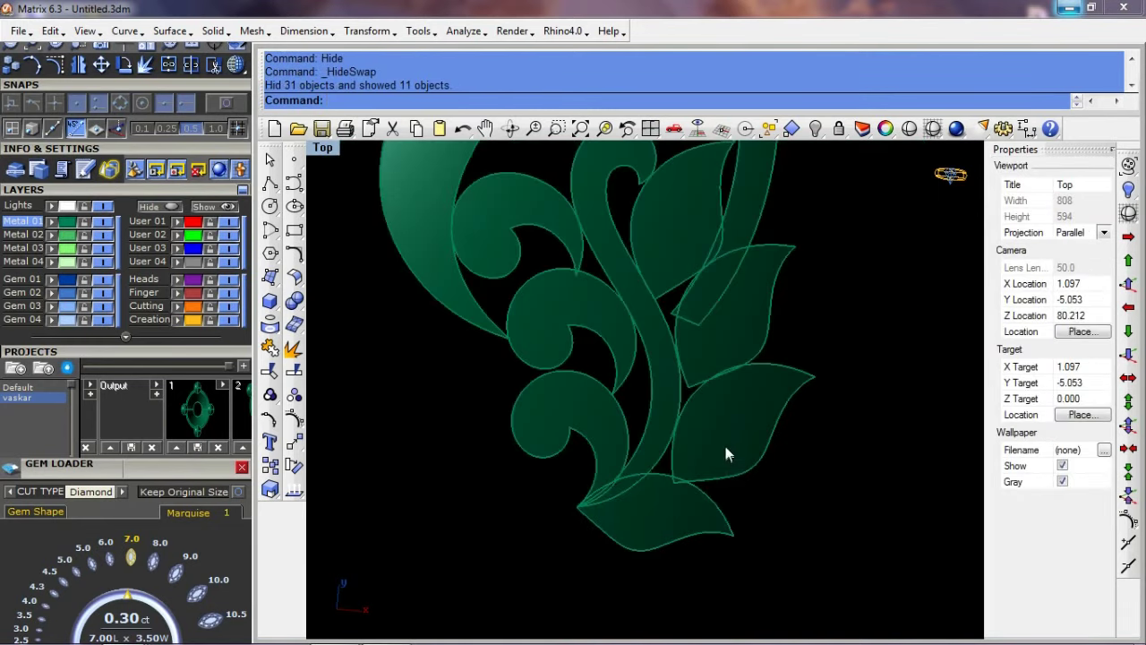
Step: Rotate a copy of a leaf into a new position in the floral overlay
scroll(724, 442, down, 2)
scroll(706, 433, up, 2)
scroll(724, 350, up, 1)
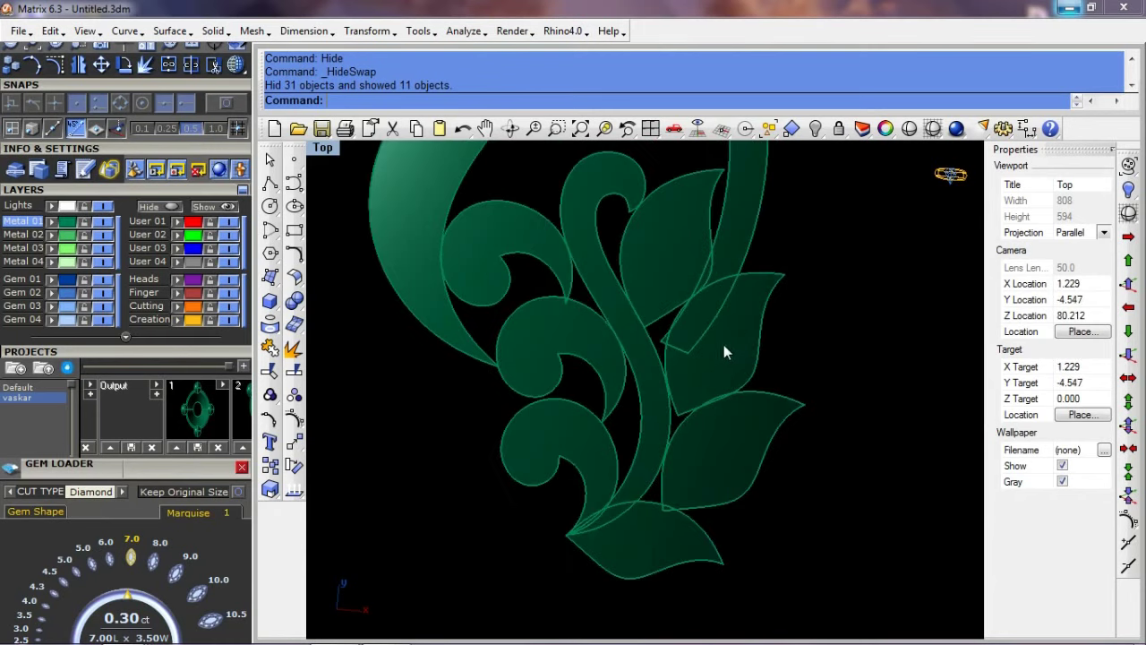
click(724, 350)
scroll(681, 376, up, 2)
text(r)
key(Return)
click(714, 300)
click(608, 439)
click(606, 436)
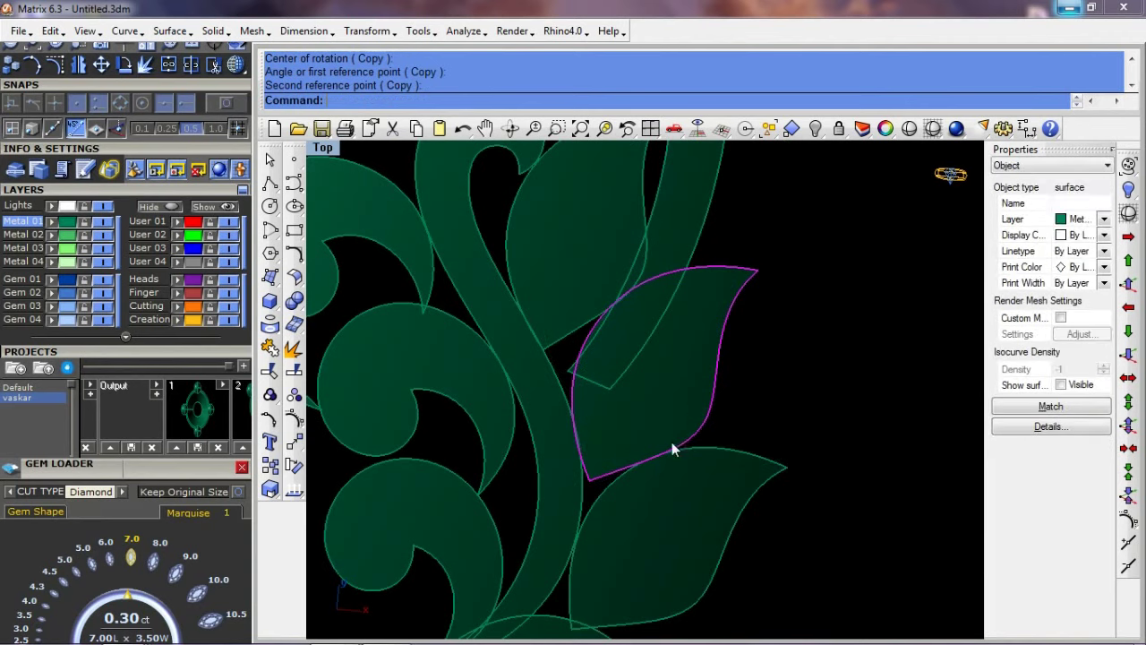
scroll(672, 442, down, 3)
scroll(623, 488, down, 1)
scroll(604, 429, up, 1)
Step: Show the two marquise gems with the leaf design in a full-size shaded perspective view
key(ctrl+alt+h)
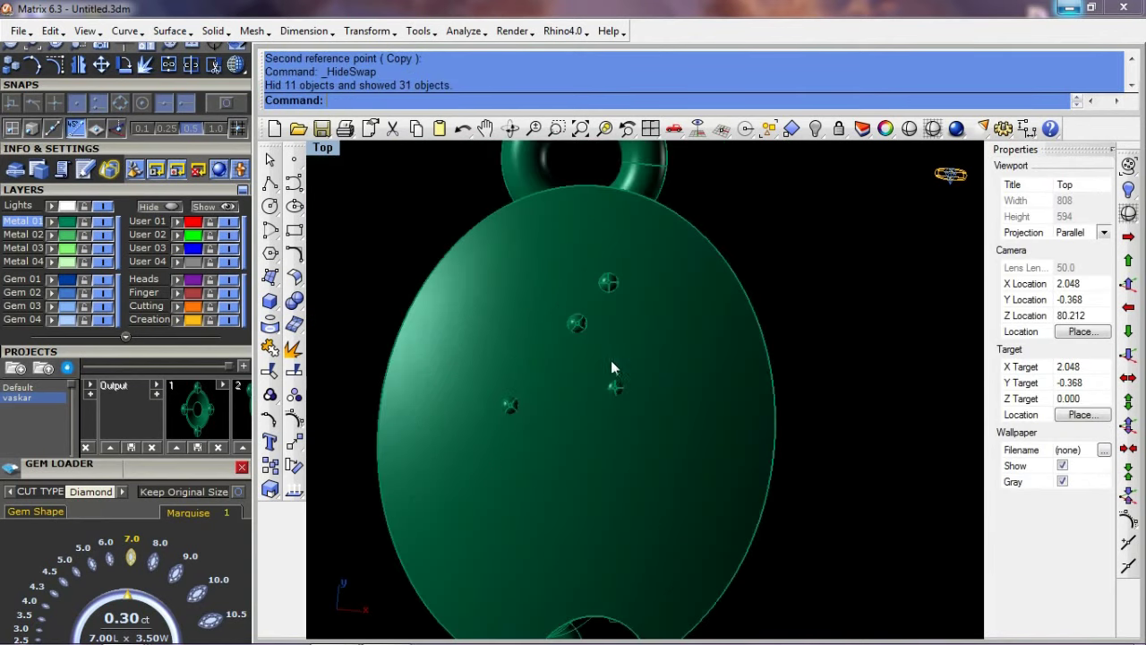
text(q)
key(Return)
click(618, 381)
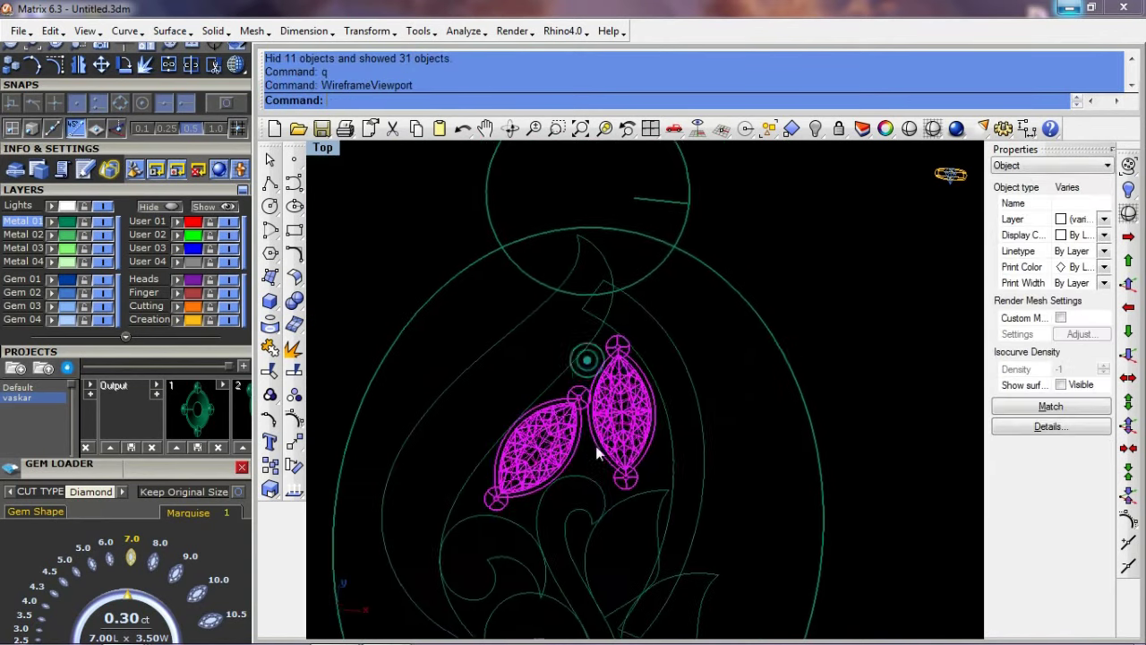
key(ctrl+alt+h)
scroll(609, 404, up, 2)
click(660, 475)
text(d)
key(Return)
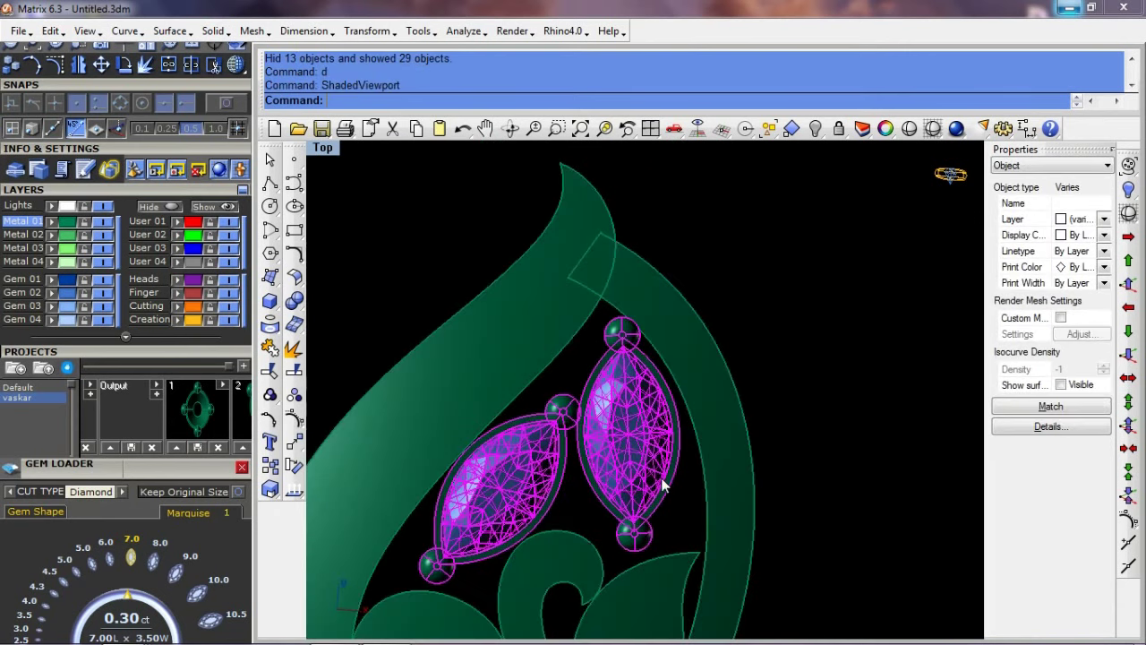
key(ctrl+F4)
mouse_move(686, 469)
right_down()
mouse_move(686, 346)
mouse_move(633, 483)
mouse_move(548, 423)
mouse_move(602, 410)
right_up()
Step: Raise the marquise gems 0.1 (0,0,0 to 0,0,.1) and check their new height
click(1128, 283)
right_drag(601, 371, 726, 512)
mouse_move(520, 428)
right_down()
mouse_move(678, 412)
mouse_move(873, 458)
mouse_move(652, 427)
mouse_move(648, 415)
mouse_move(747, 557)
mouse_move(439, 492)
mouse_move(724, 519)
mouse_move(679, 462)
right_up()
key(Escape)
click(648, 415)
key(Escape)
Step: Select the overlay's lower leaf, curl piece, stem curl, and right and upper leaves
click(679, 463)
shift+click(599, 404)
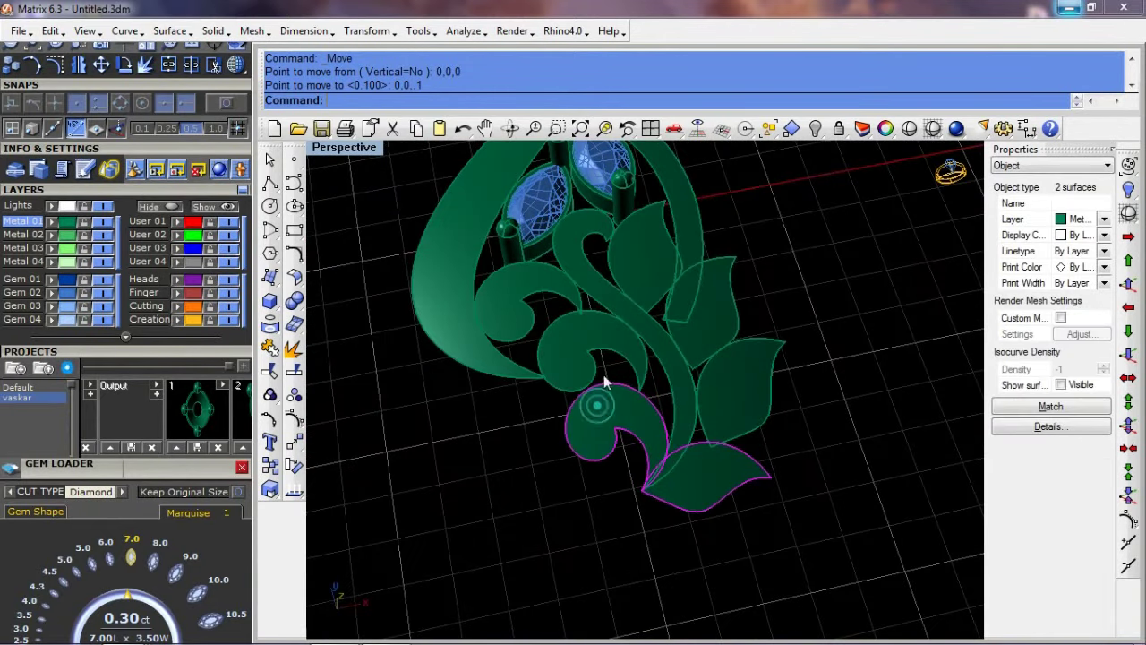
shift+click(680, 369)
shift+click(705, 325)
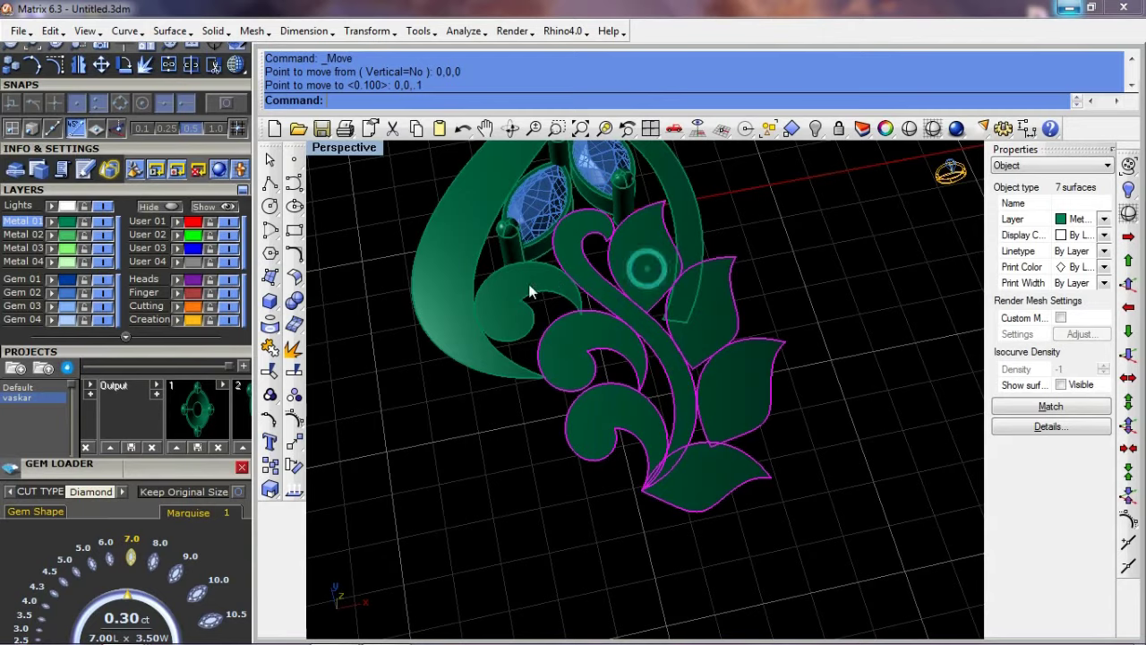
right_drag(531, 291, 459, 388)
Step: Pick the stray overlapping surface on the left of the overlay and delete it
shift+click(407, 381)
key(Escape)
click(409, 350)
click(436, 376)
key(Delete)
click(388, 349)
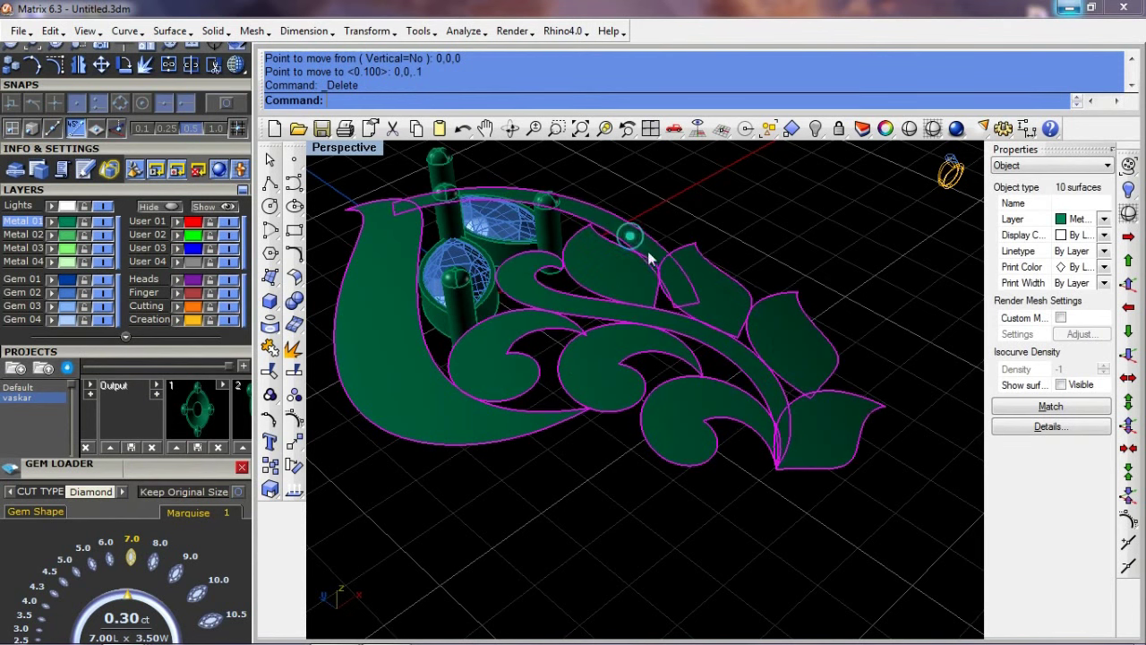
right_drag(648, 258, 632, 296)
Step: Offset the selected leaf-and-scroll surfaces as solid pieces 0.6 thick
text(s)
key(Return)
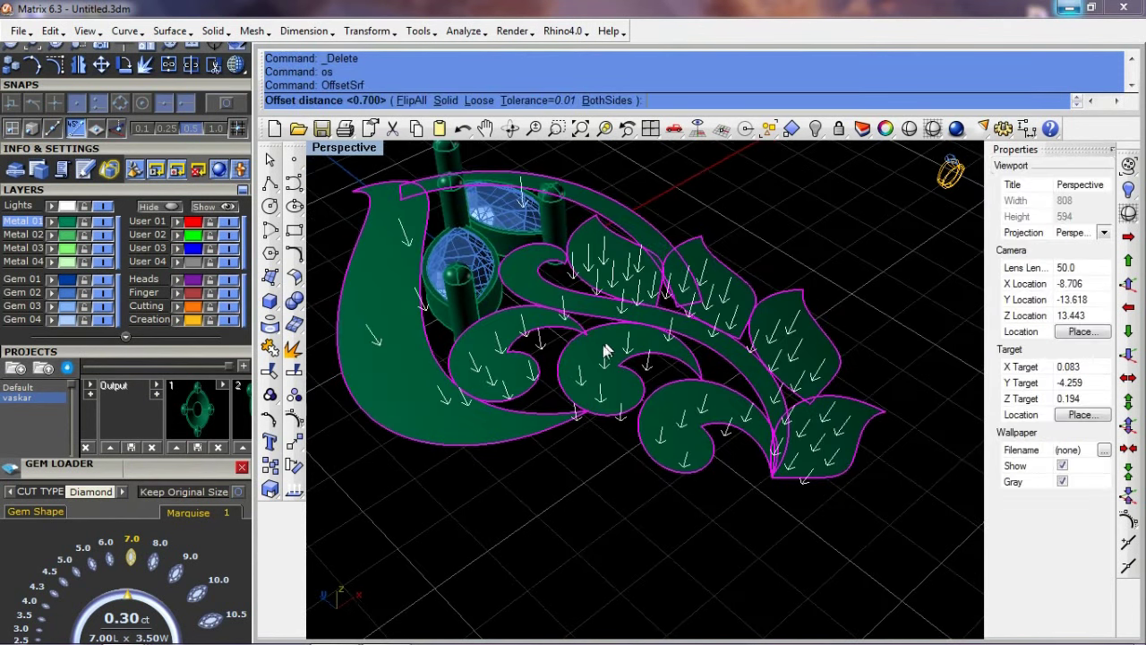
text(s)
key(Return)
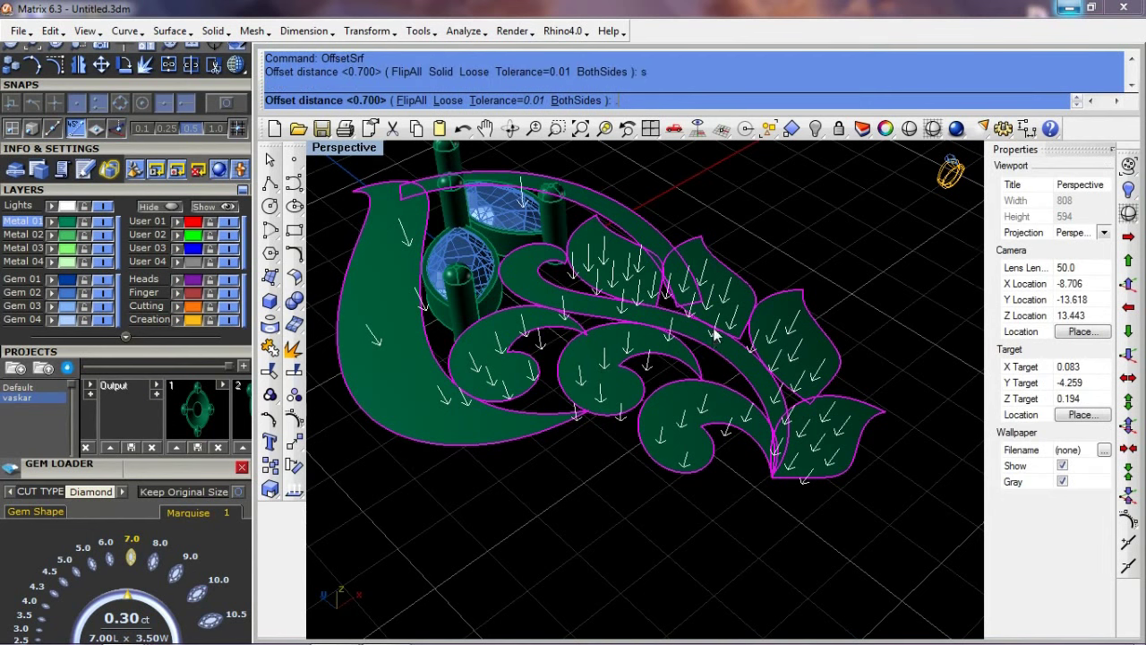
right_drag(715, 333, 691, 368)
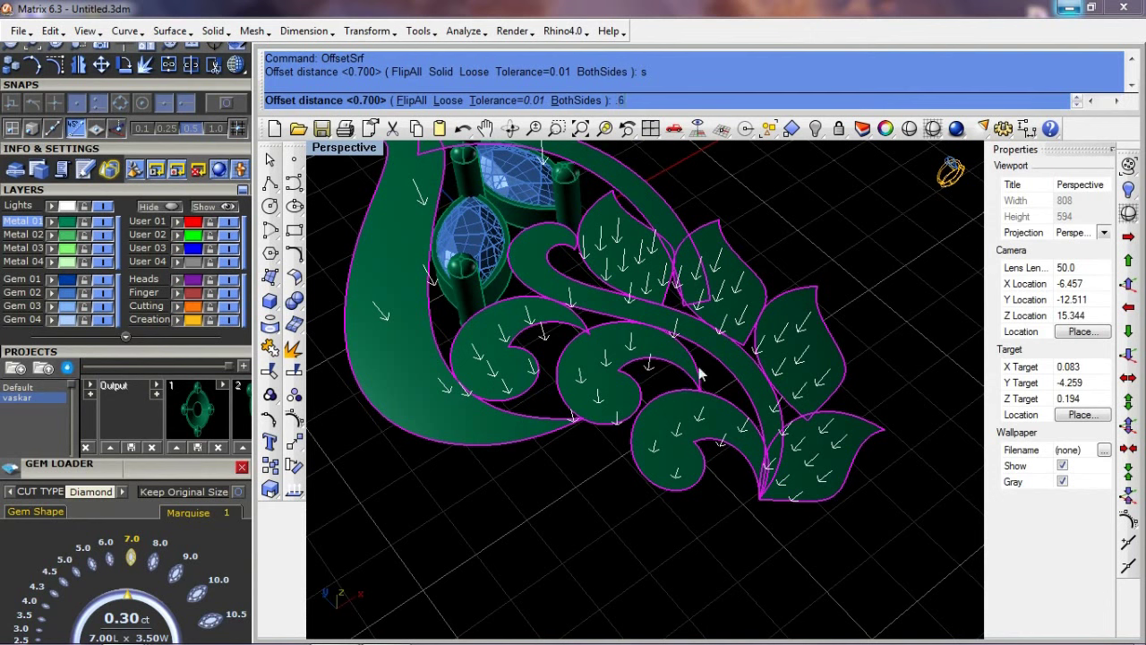
key(Return)
mouse_move(765, 398)
right_down()
mouse_move(691, 350)
mouse_move(799, 418)
right_up()
Step: Select the central stem swoosh and start a cage edit on it, then cancel it
click(692, 349)
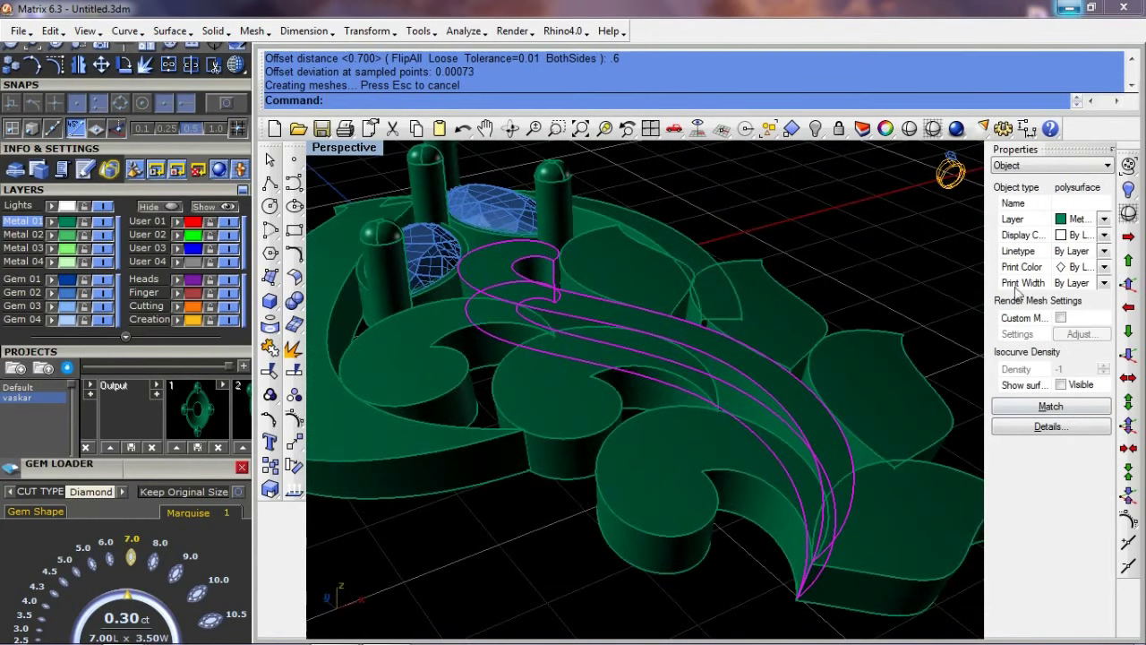
right_drag(734, 394, 624, 434)
text(C)
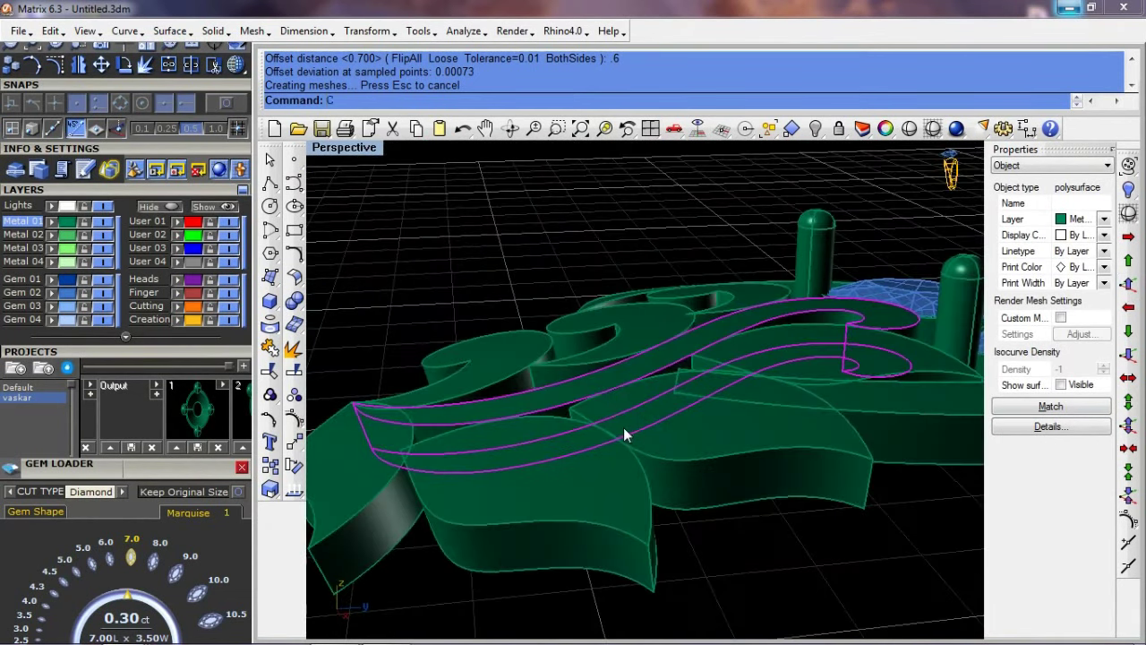
text(age)
key(Return)
key(Escape)
mouse_move(604, 402)
right_down()
mouse_move(548, 441)
mouse_move(536, 475)
mouse_move(566, 448)
mouse_move(545, 456)
right_up()
Step: Wrap the stem swoosh in a control cage, inspect it, then delete the cage
text(C)
key(Return)
key(Return)
key(Return)
key(Return)
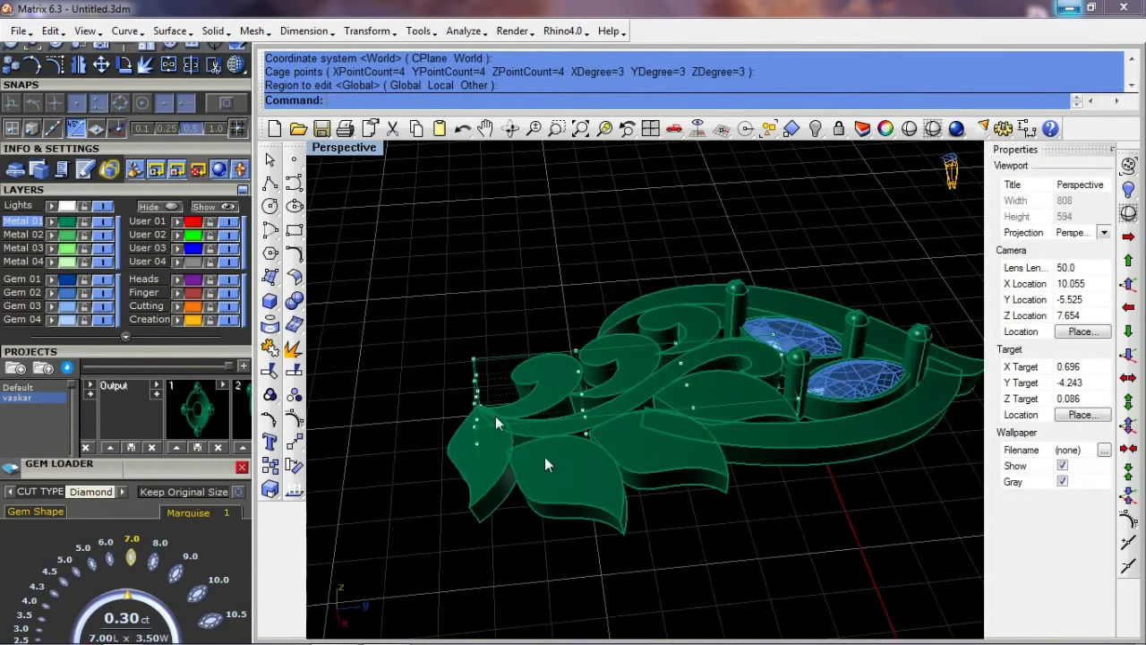
scroll(548, 431, up, 3)
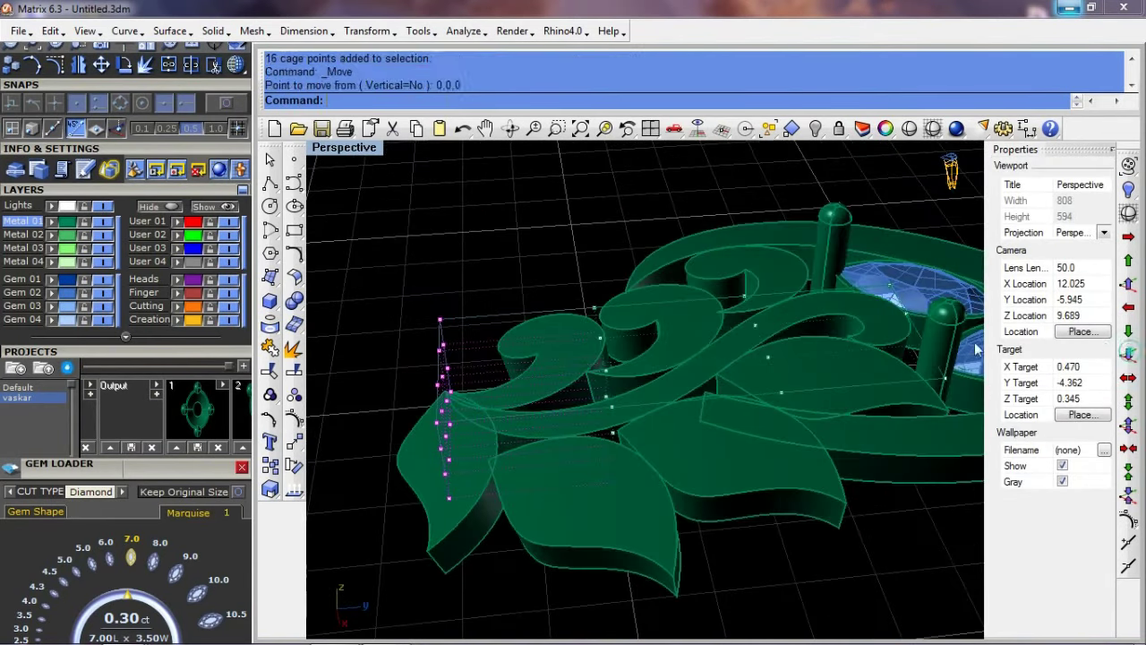
right_drag(759, 459, 598, 364)
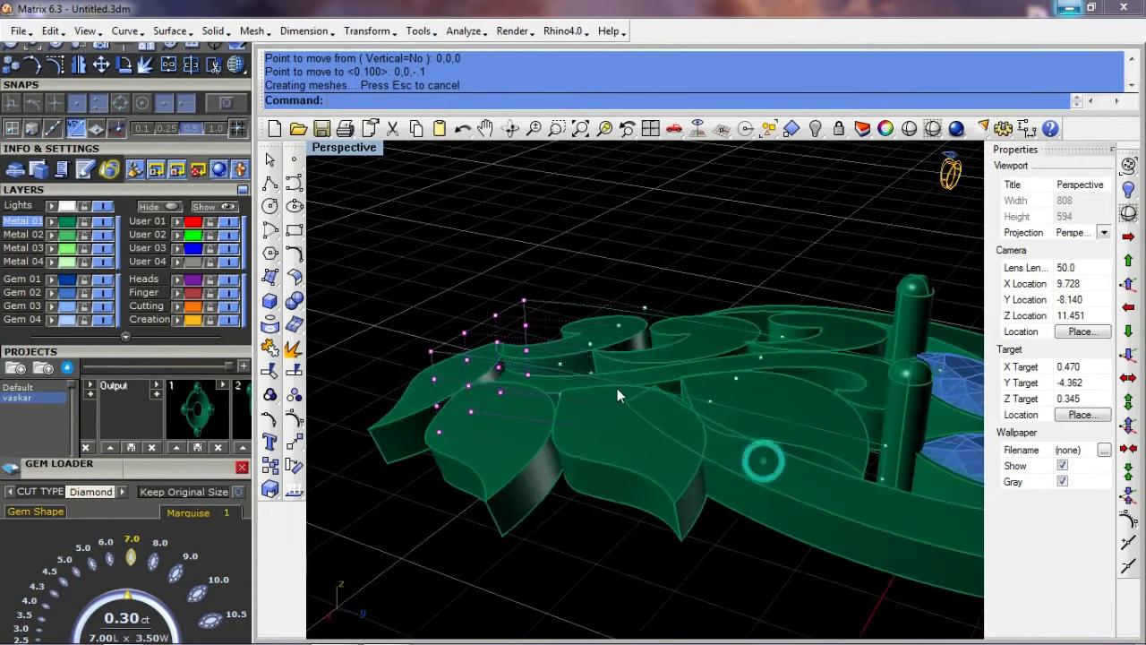
right_drag(713, 512, 726, 508)
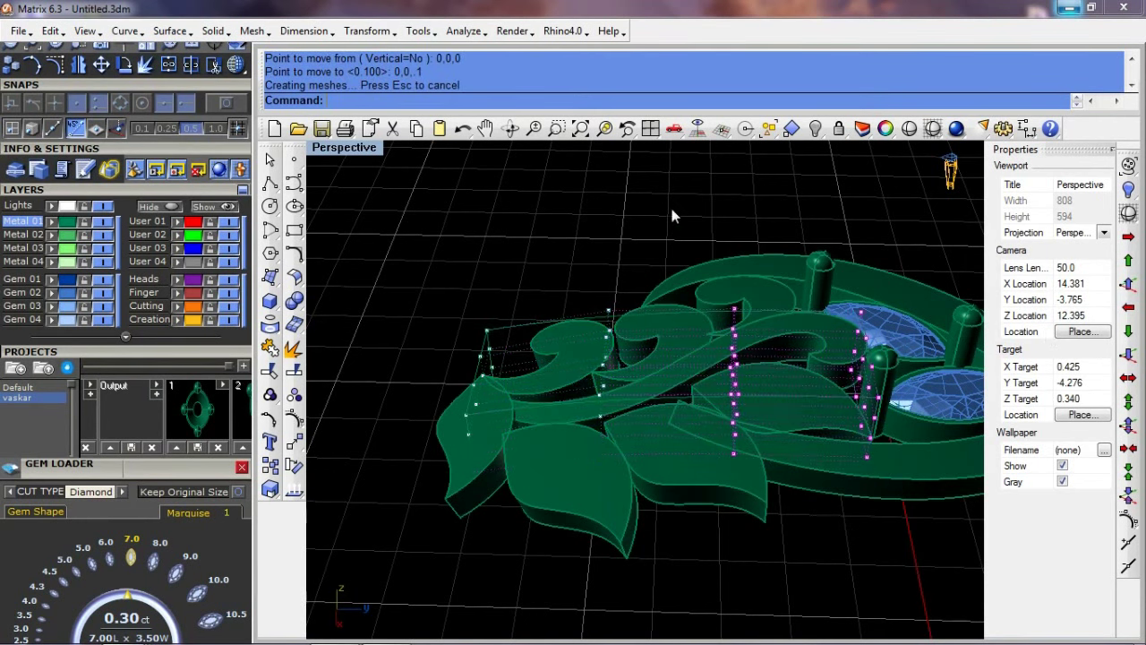
key(Delete)
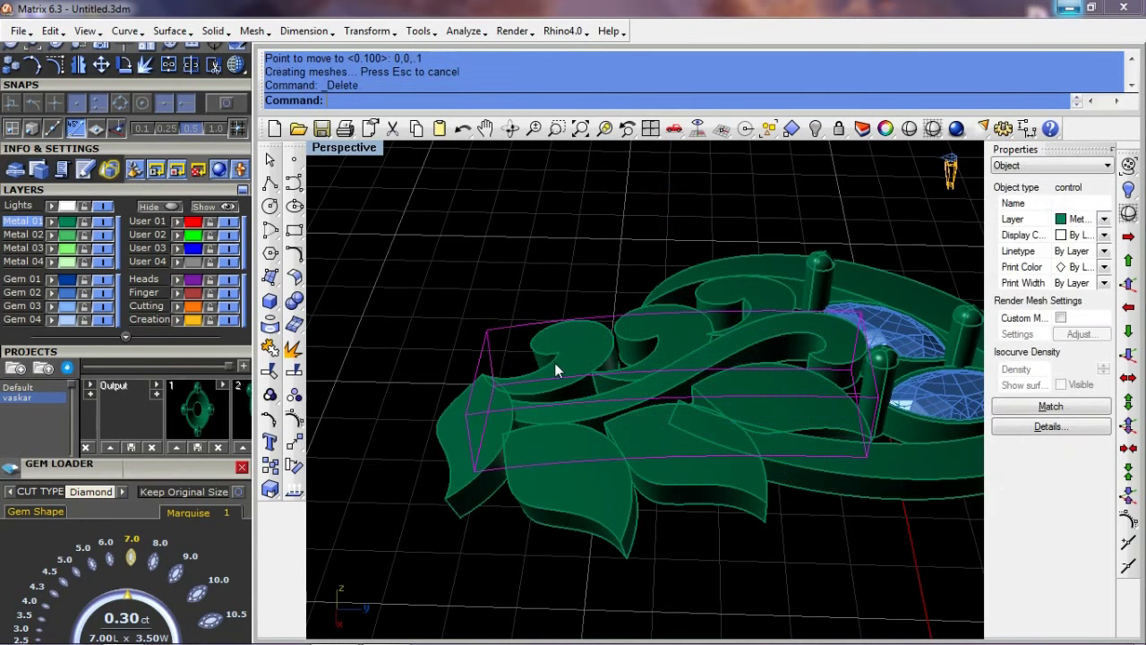
Step: Select the front swoosh piece and put a control cage around it
right_drag(554, 363, 661, 411)
scroll(661, 411, up, 5)
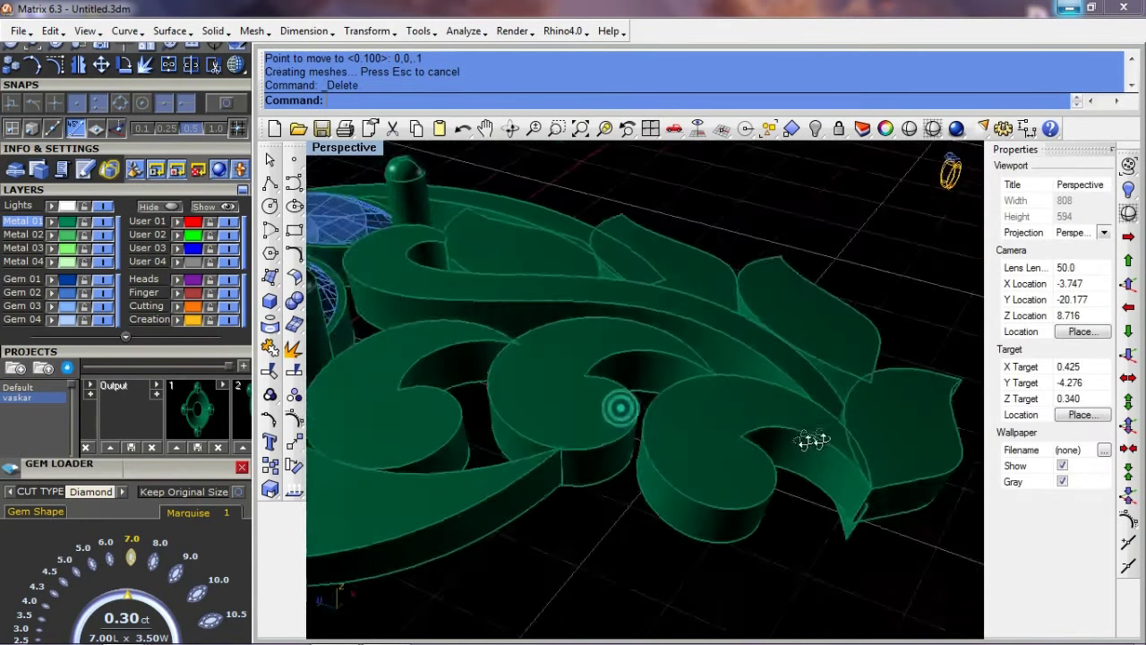
right_drag(813, 440, 724, 374)
scroll(721, 365, down, 5)
click(691, 435)
right_drag(648, 433, 690, 421)
text(C)
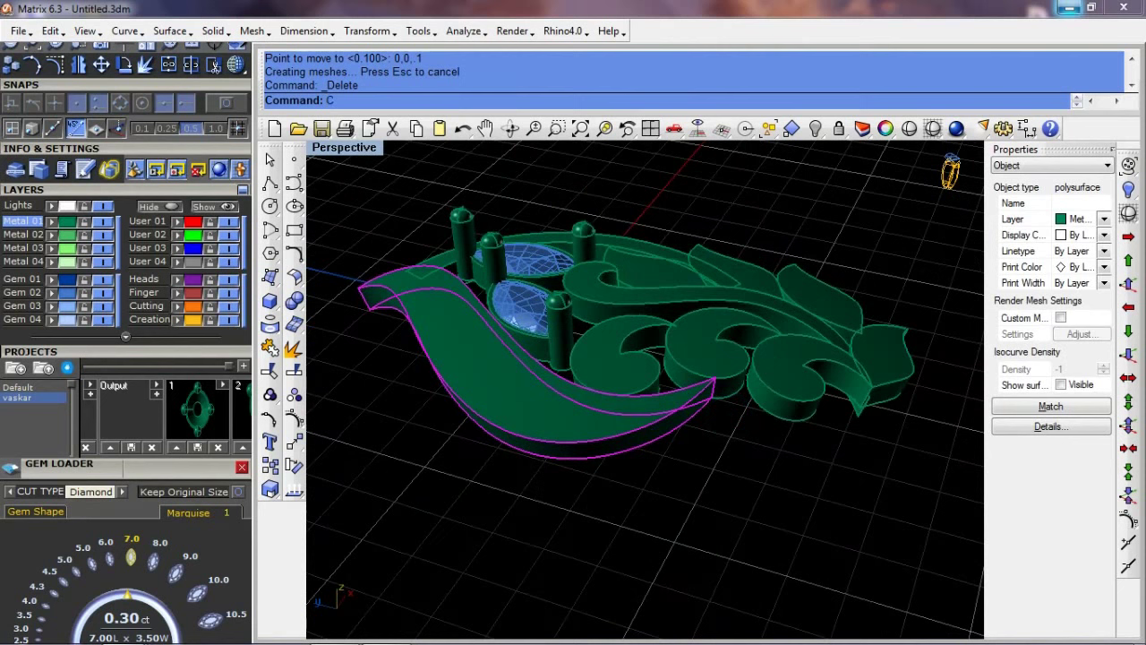
text(b)
key(Return)
key(Return)
key(Return)
key(Return)
right_drag(653, 504, 692, 552)
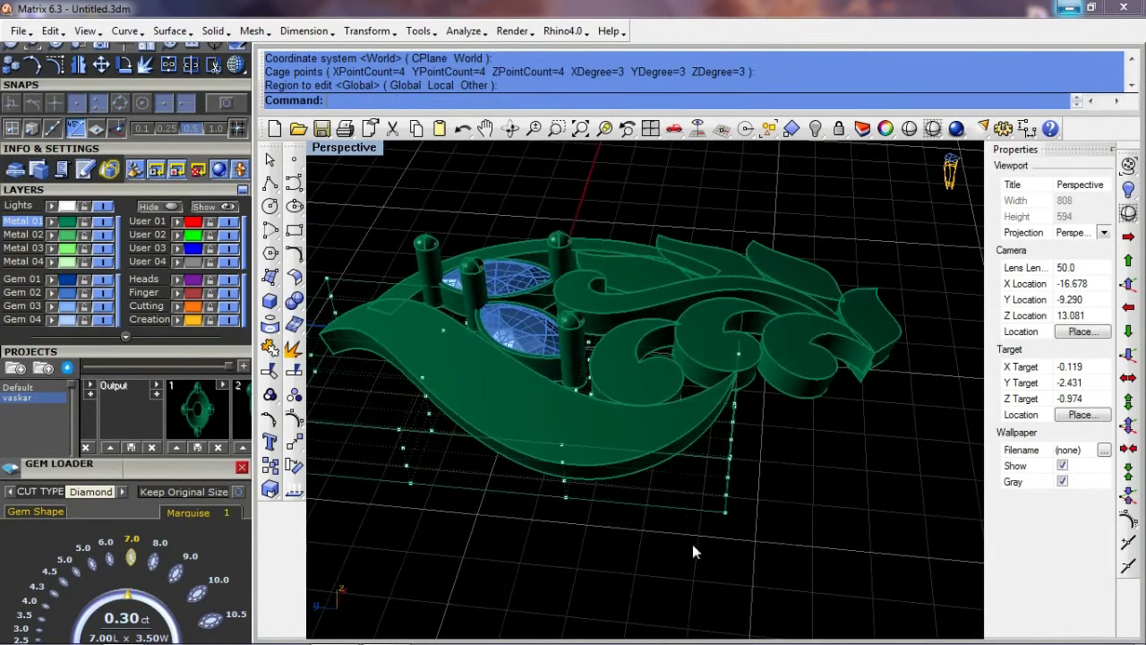
Step: Select the 16 cage points at one end, then delete the deformation cage
drag(803, 284, 804, 285)
scroll(860, 418, up, 3)
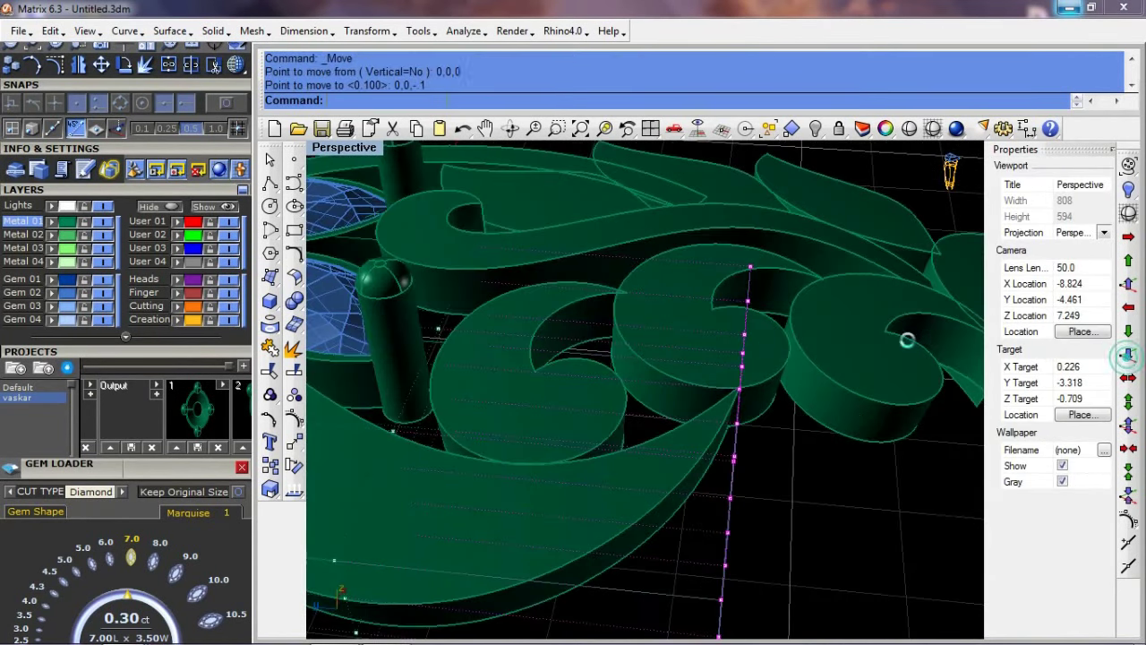
right_drag(639, 379, 611, 331)
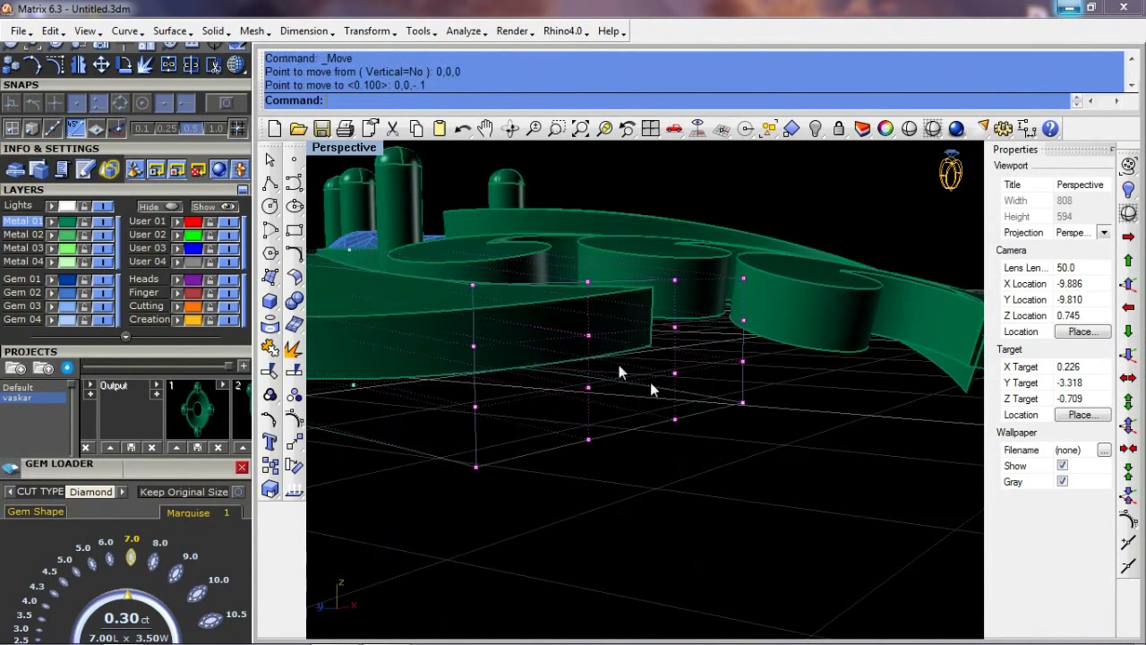
right_drag(748, 429, 793, 519)
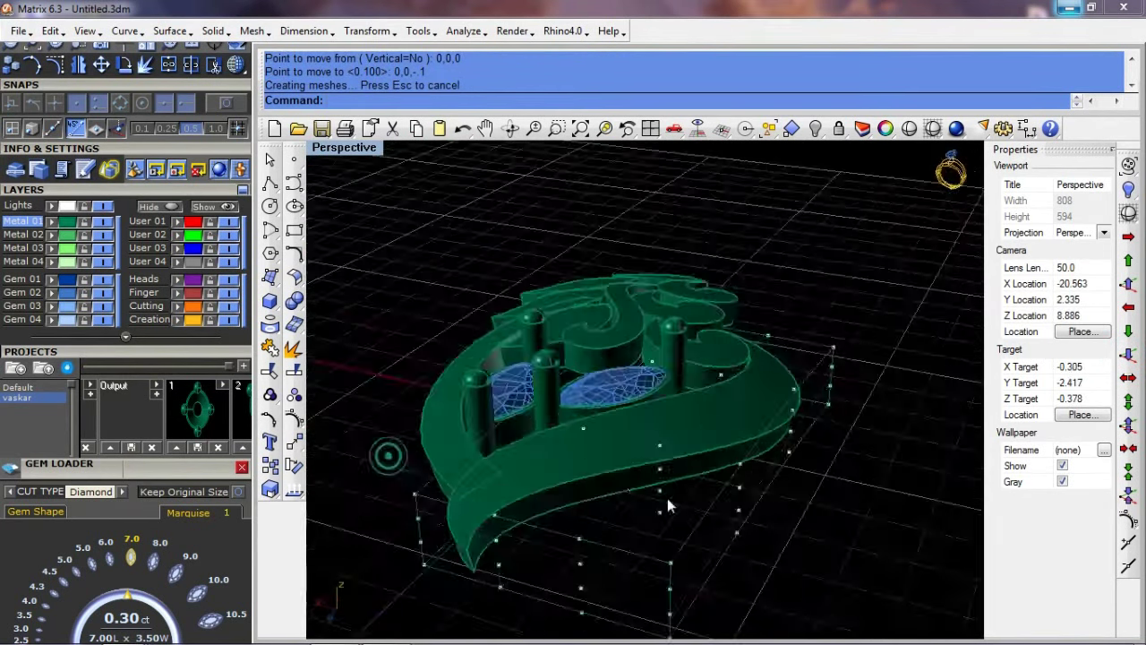
click(503, 359)
key(Delete)
Step: Select the curved band and move it down 1 unit (0,0,-1)
mouse_move(454, 365)
right_down()
mouse_move(656, 454)
mouse_move(698, 429)
right_up()
click(698, 429)
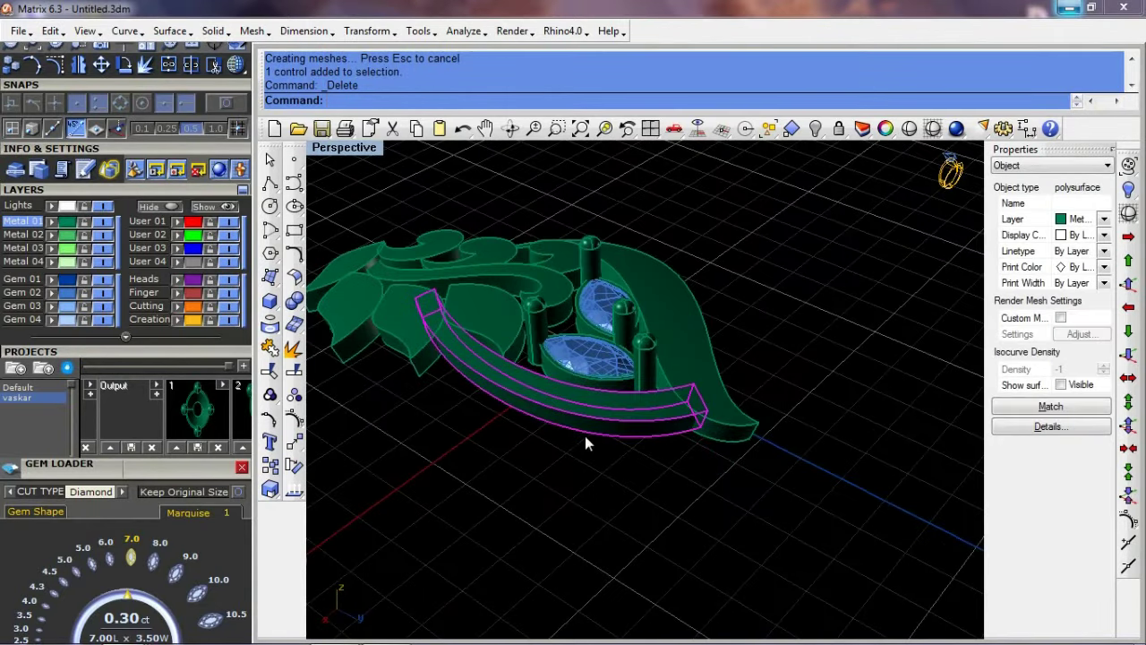
right_drag(585, 436, 641, 403)
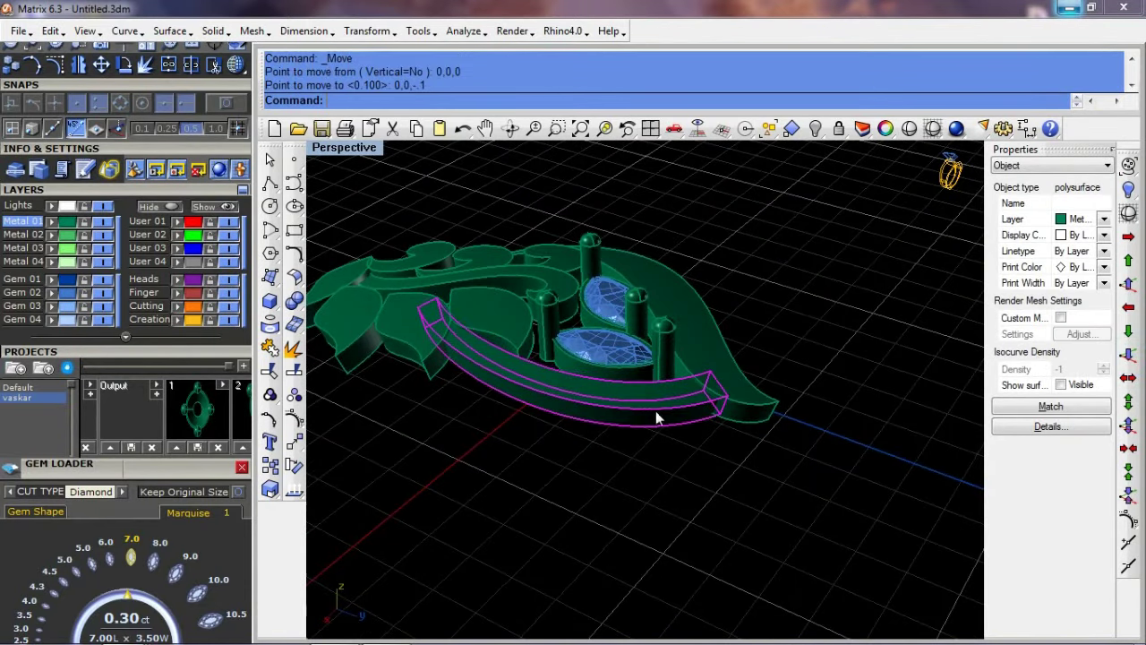
scroll(654, 410, up, 2)
click(679, 511)
mouse_move(679, 511)
right_down()
mouse_move(506, 409)
mouse_move(568, 418)
mouse_move(709, 374)
mouse_move(558, 412)
mouse_move(630, 366)
mouse_move(632, 484)
mouse_move(636, 421)
right_up()
Step: Maximize the Top viewport and frame the pendant's lower leaves
key(ctrl+F1)
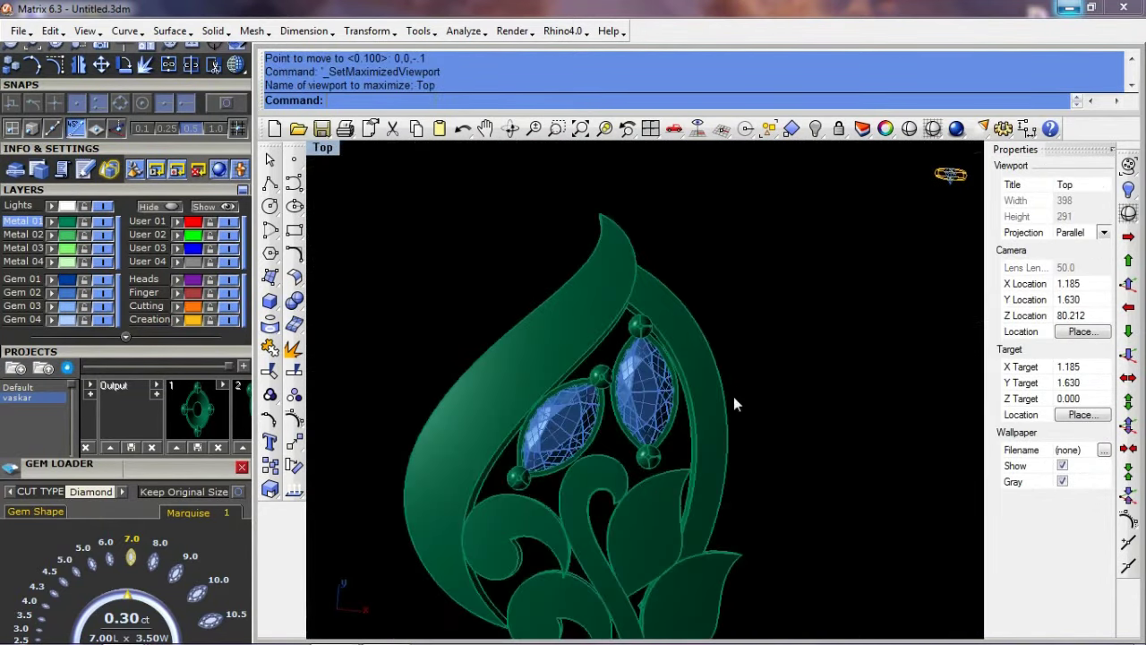
right_drag(733, 397, 686, 335)
scroll(688, 456, down, 2)
scroll(655, 507, up, 2)
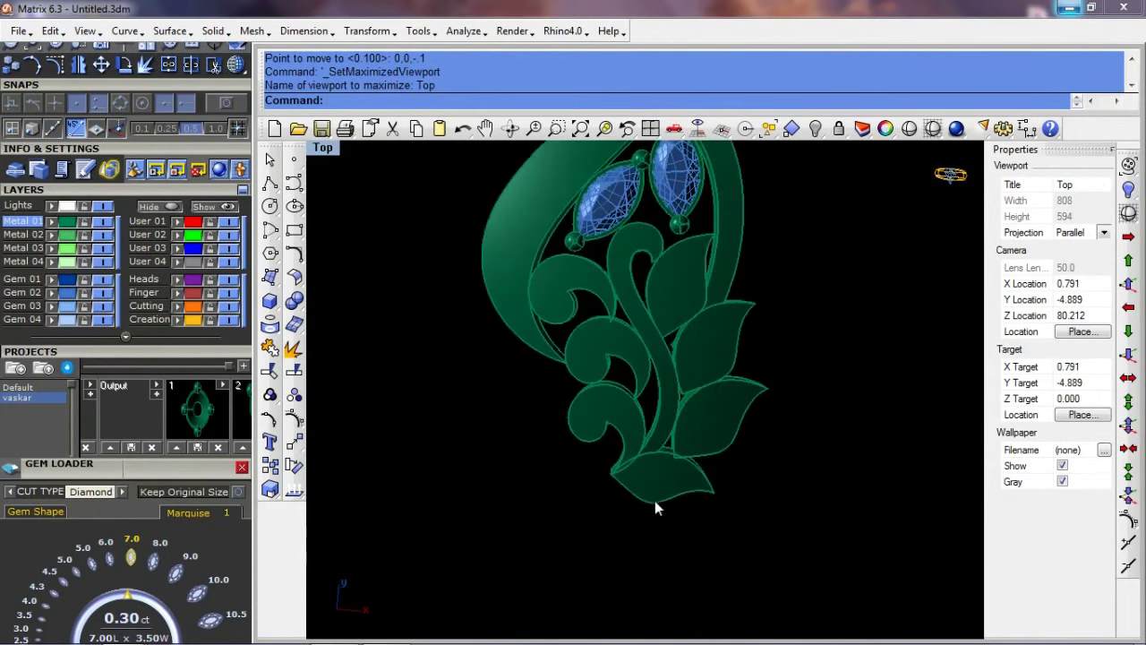
click(599, 521)
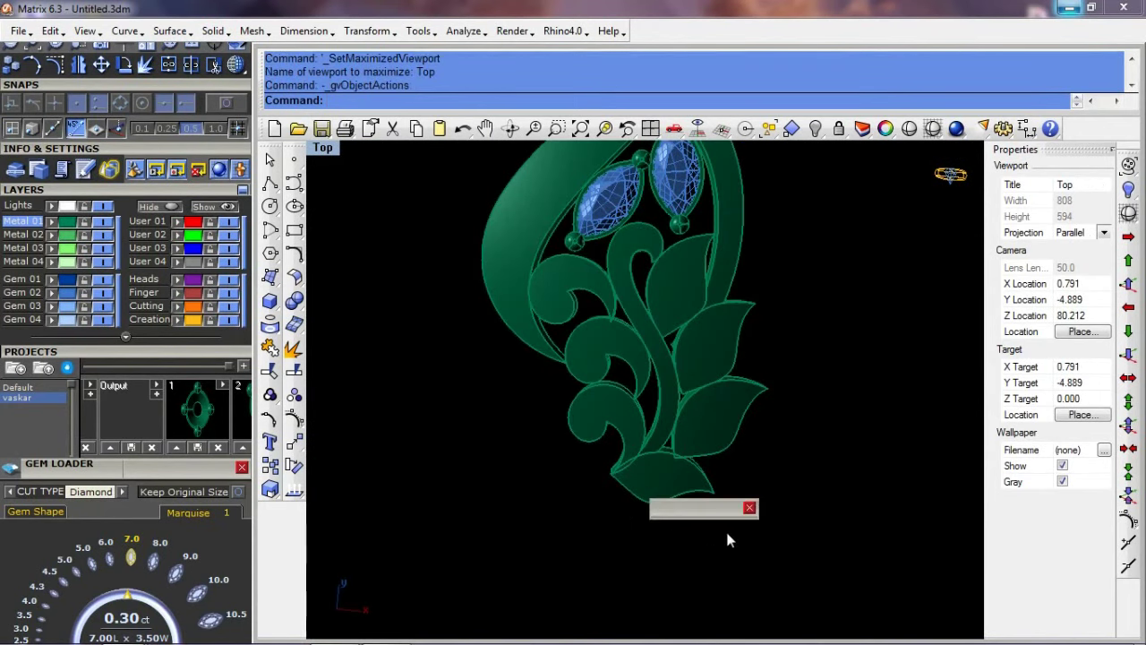
Step: Use HideSwap to hide the rest, keeping the bottom ring and top bail with the pendant
key(ctrl+shift+h)
click(602, 529)
scroll(603, 529, down, 3)
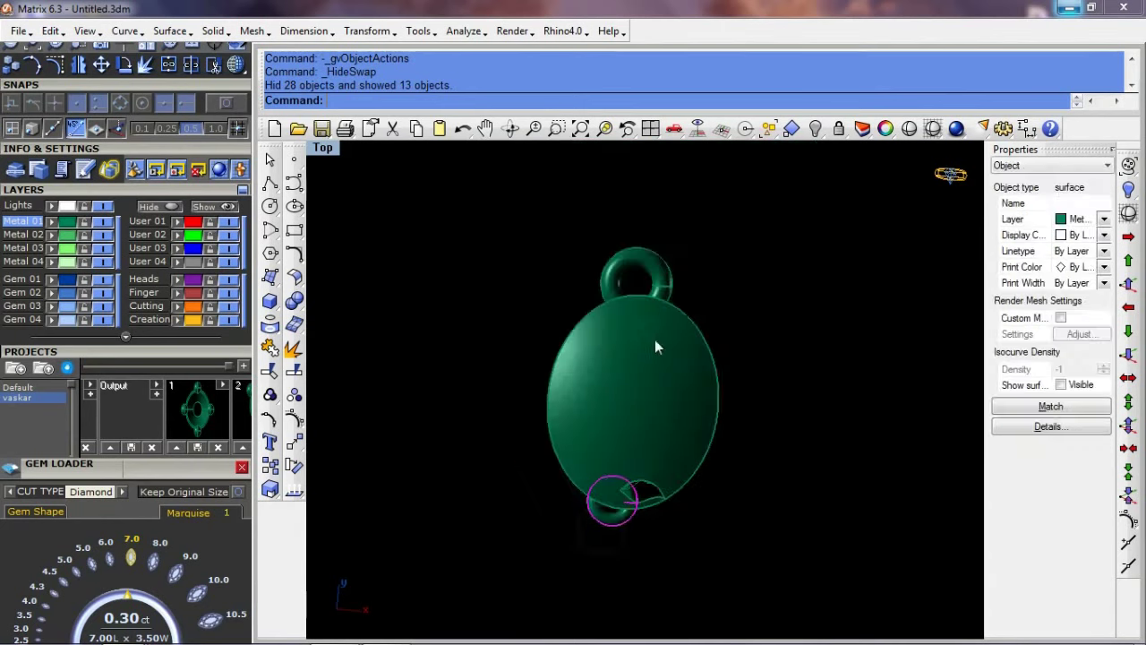
shift+click(656, 271)
scroll(656, 271, up, 2)
key(ctrl+h)
key(ctrl+shift+h)
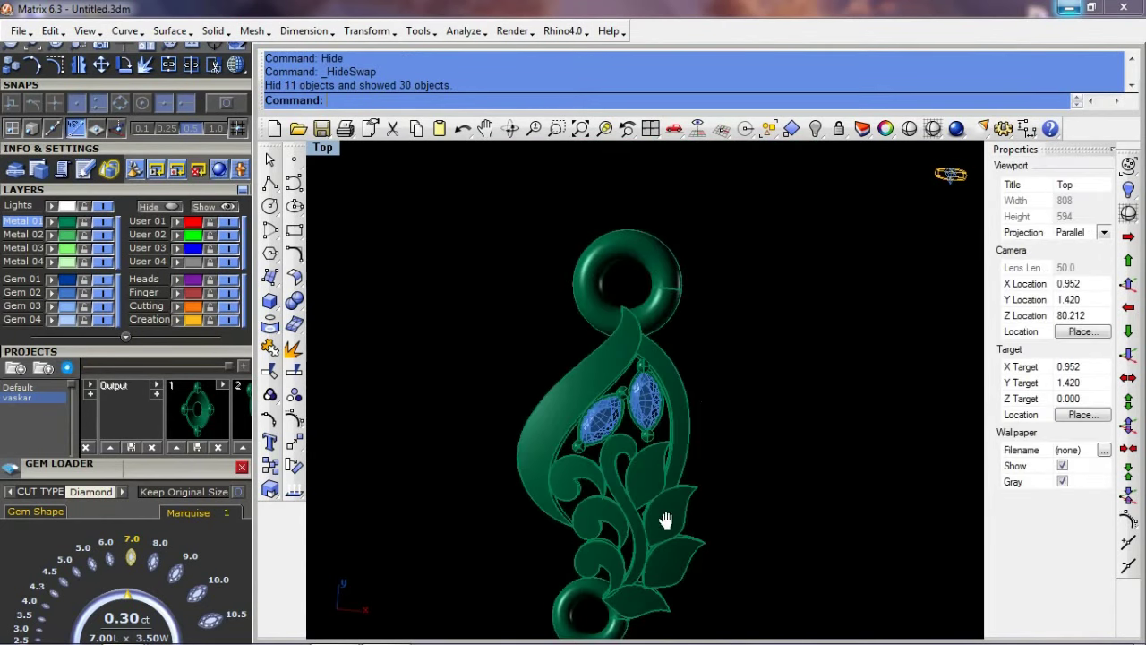
Step: Reframe the pendant, select an overlay swirl, and maximize the Perspective viewport
right_drag(666, 521, 632, 498)
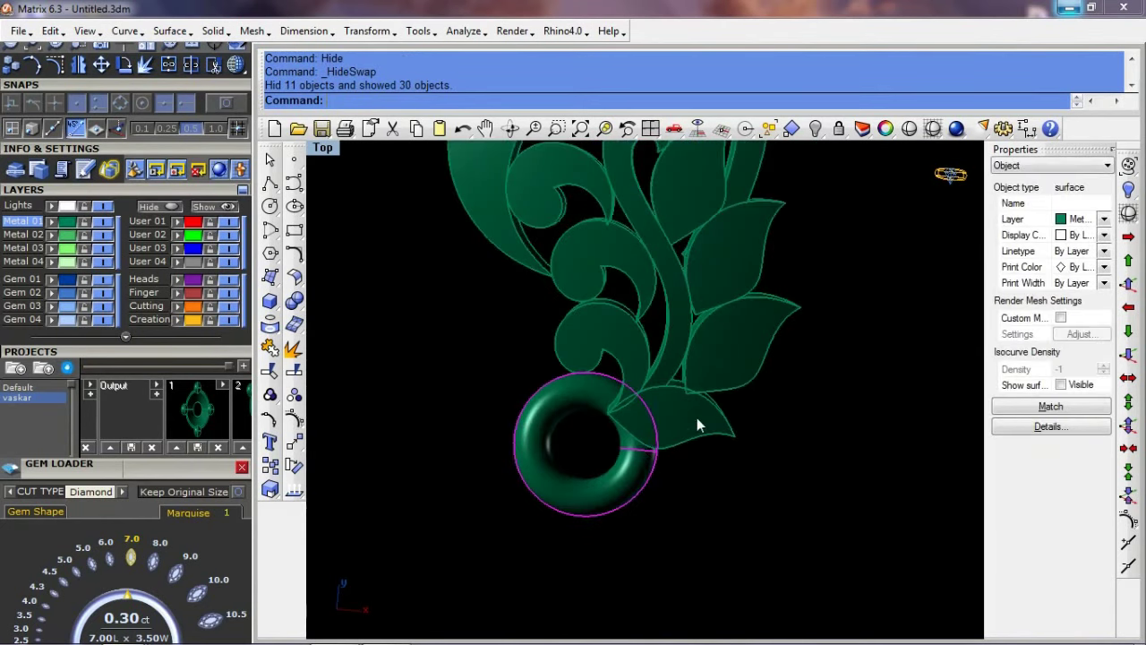
scroll(699, 424, down, 3)
scroll(612, 363, up, 2)
scroll(612, 363, up, 2)
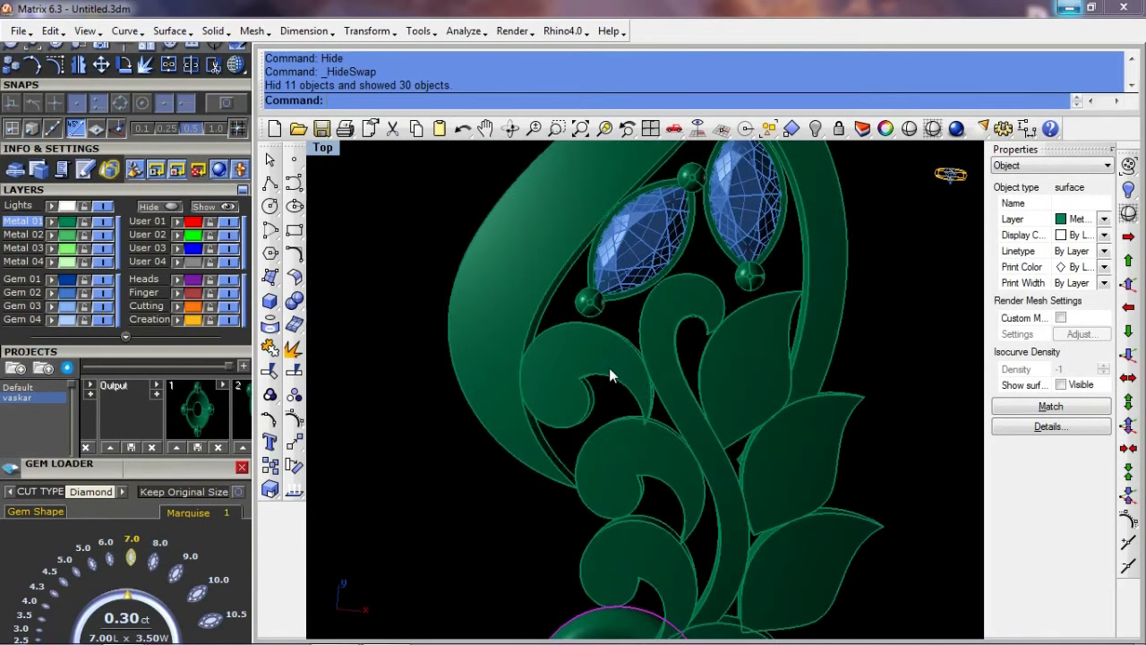
click(612, 355)
right_drag(706, 324, 699, 413)
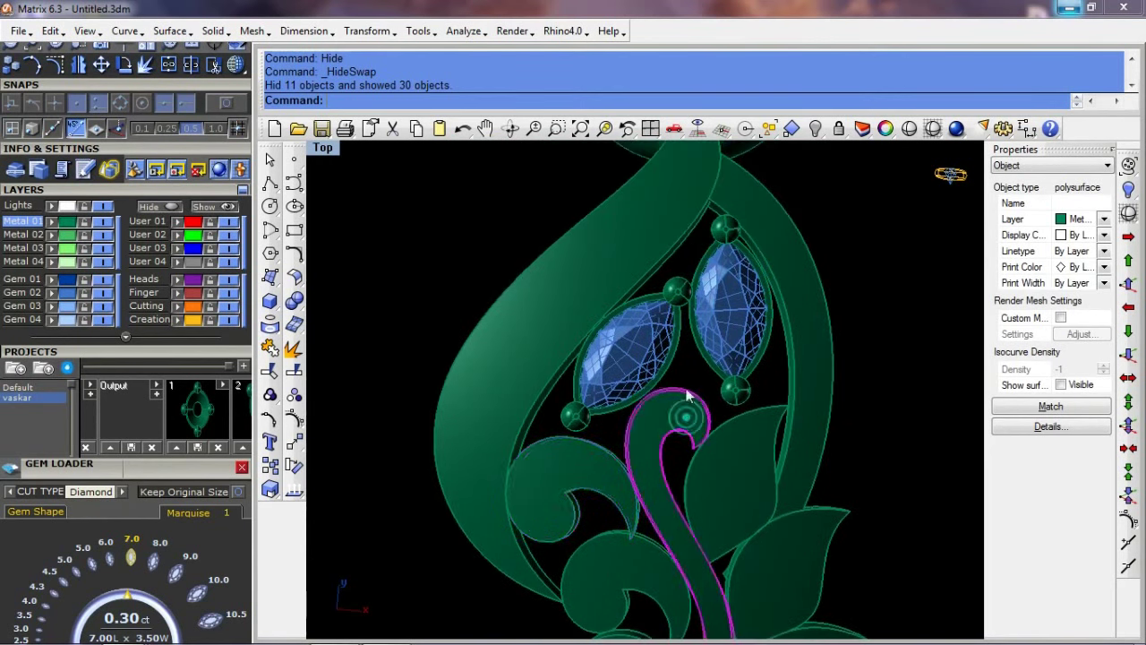
key(ctrl+F4)
mouse_move(686, 310)
right_down()
mouse_move(645, 302)
mouse_move(638, 349)
mouse_move(685, 391)
right_up()
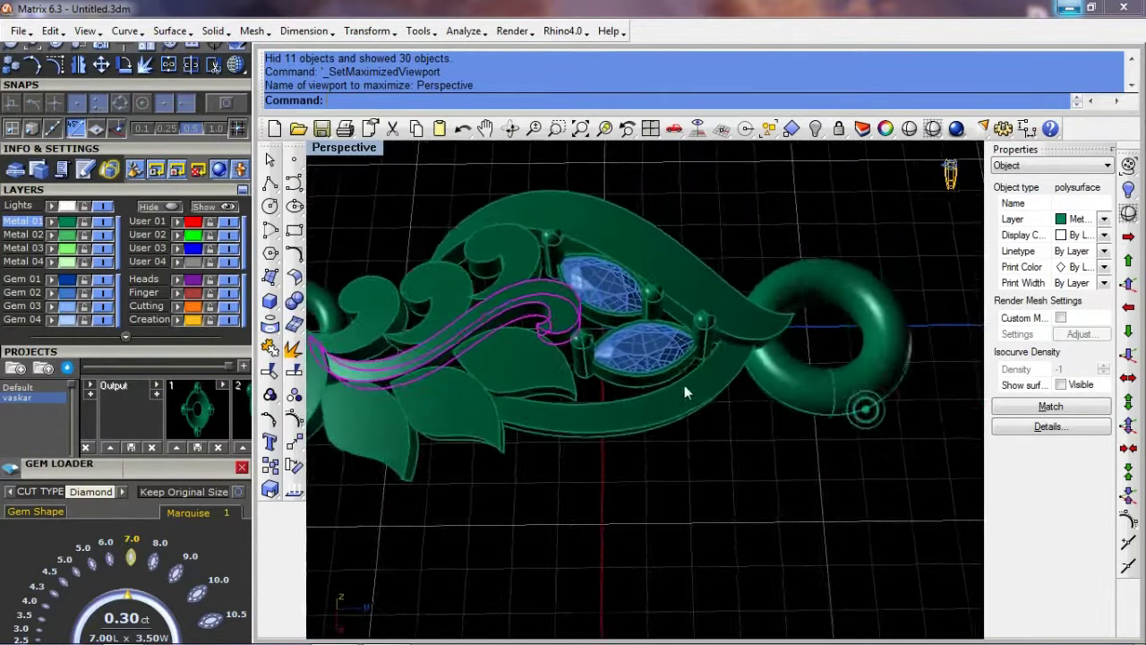
Step: Select the lower marquise gem and view the pendant from a low side angle
scroll(685, 391, up, 3)
shift+click(647, 325)
scroll(586, 324, up, 3)
shift+right_drag(586, 324, 653, 267)
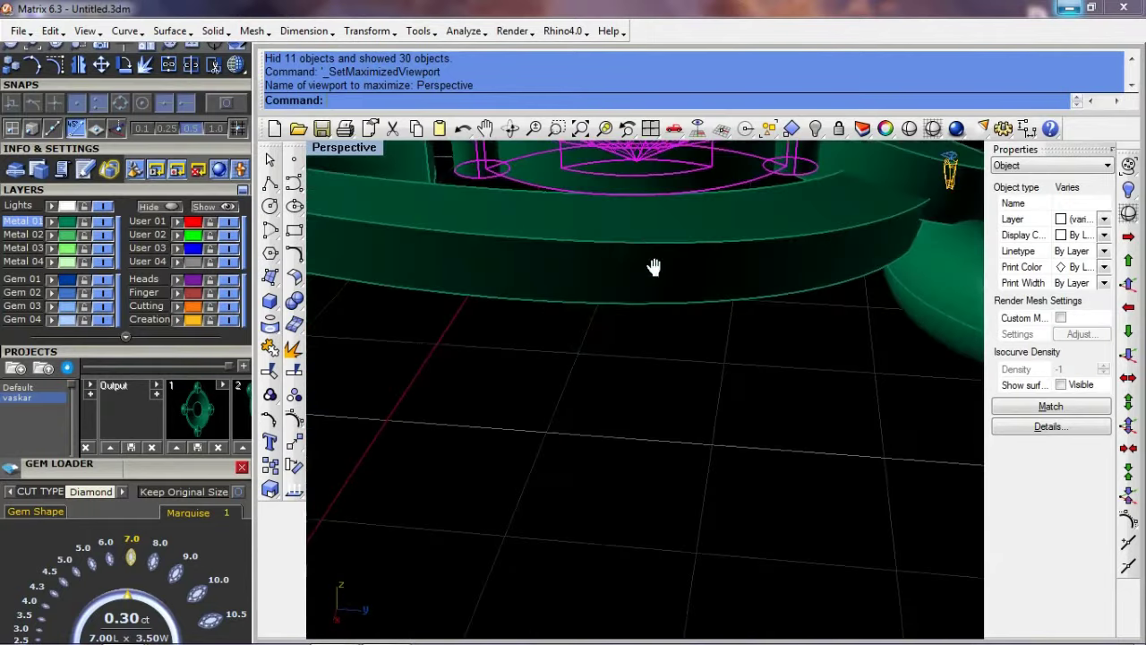
scroll(654, 267, down, 5)
mouse_move(645, 421)
right_down()
mouse_move(683, 287)
mouse_move(614, 293)
mouse_move(526, 259)
mouse_move(749, 383)
right_up()
Step: Select the lower ring and lift it 1 unit (0,0,1) to meet the leaf overlay
click(815, 403)
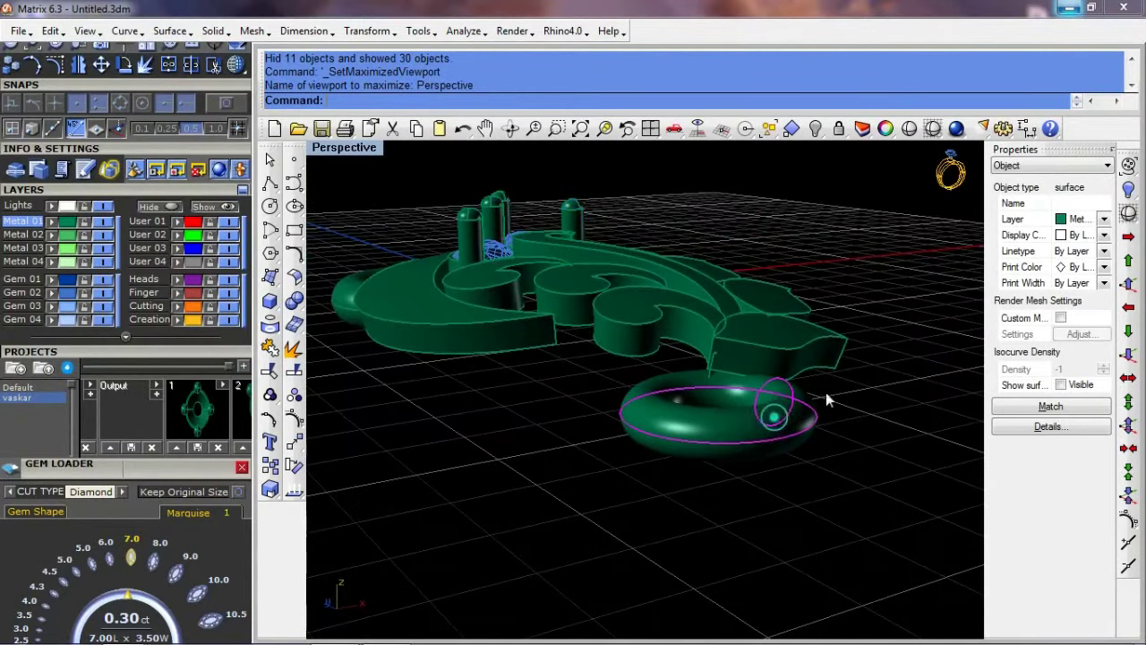
right_drag(898, 481, 691, 329)
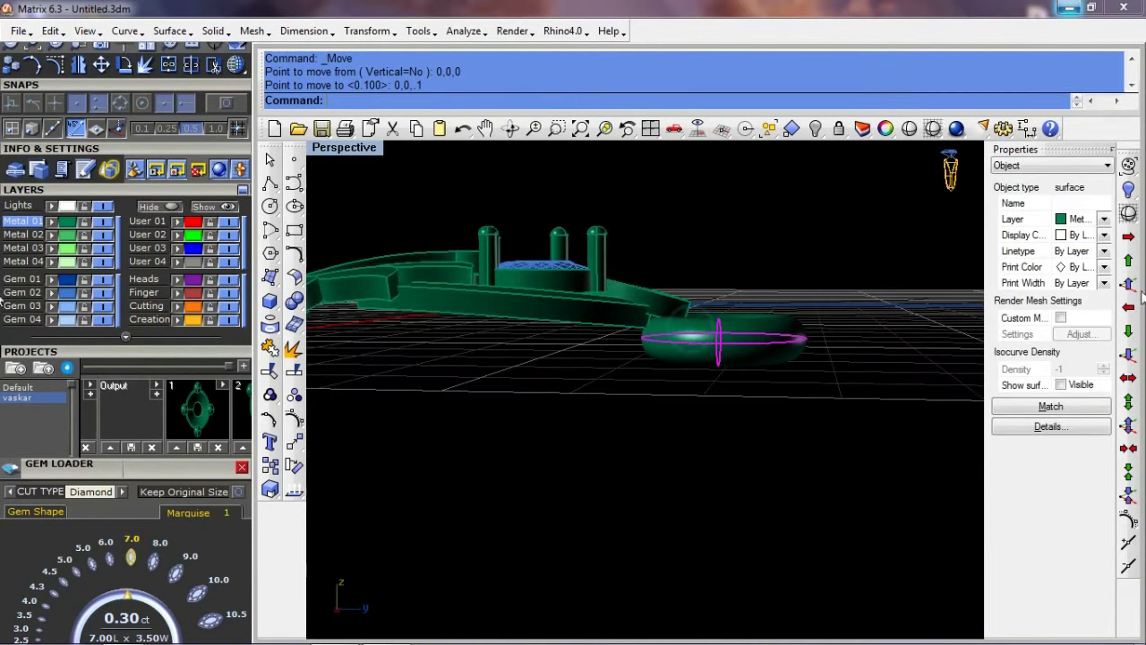
scroll(732, 337, up, 3)
scroll(752, 254, down, 3)
mouse_move(752, 253)
right_down()
mouse_move(644, 315)
mouse_move(677, 286)
mouse_move(738, 308)
mouse_move(725, 325)
mouse_move(511, 312)
mouse_move(893, 264)
mouse_move(814, 340)
mouse_move(575, 280)
right_up()
scroll(643, 315, up, 3)
scroll(677, 287, down, 3)
scroll(813, 340, up, 3)
Step: Select the centre gem and tilt it about an axis with Rotate3D (rr)
click(576, 280)
scroll(543, 287, up, 3)
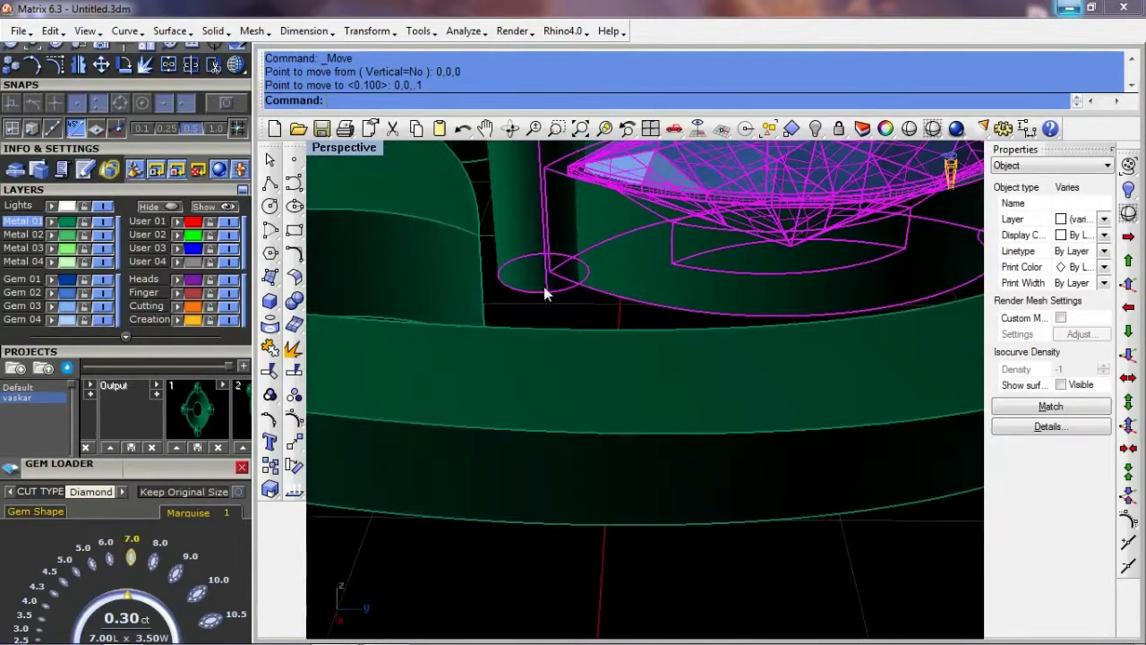
scroll(597, 328, up, 2)
text(rr)
key(Return)
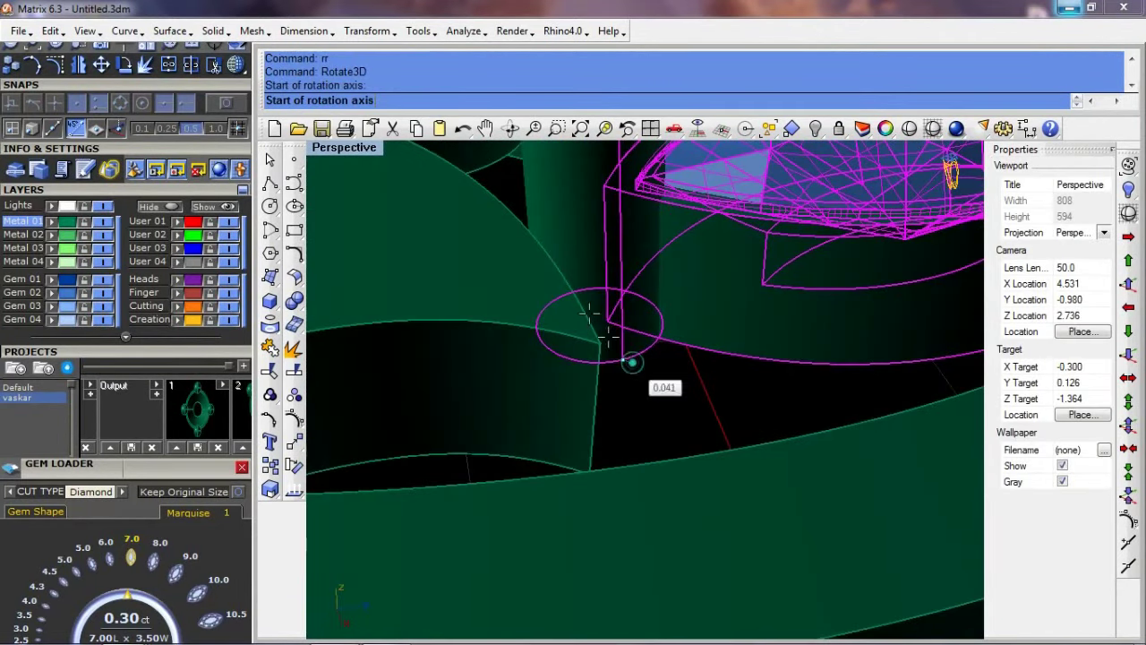
scroll(583, 281, up, 4)
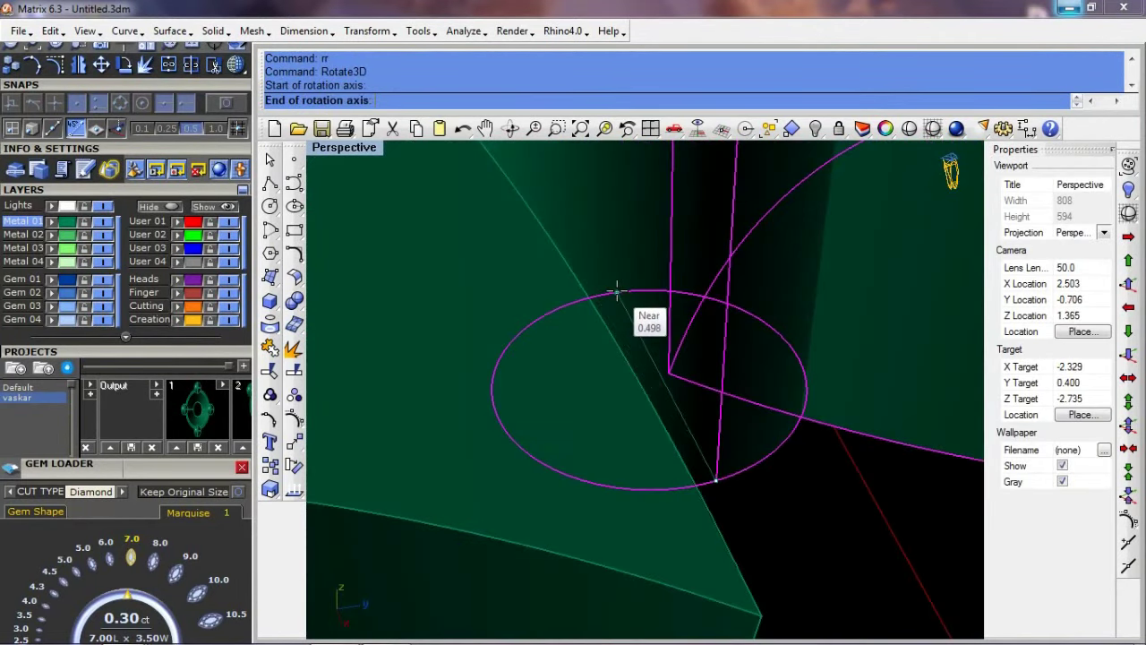
click(617, 291)
Step: Orbit around the tilted gem and the lower ring to check them from the side
scroll(617, 291, down, 5)
right_drag(617, 292, 716, 244)
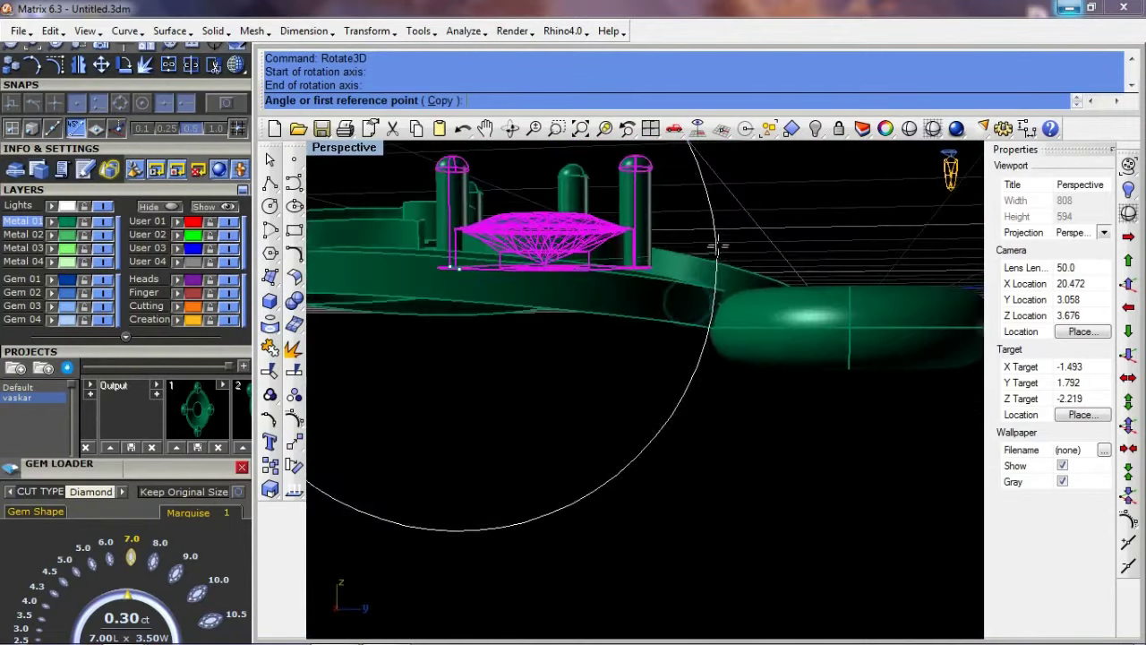
mouse_move(755, 254)
right_down()
mouse_move(671, 358)
mouse_move(655, 290)
mouse_move(669, 303)
right_up()
scroll(669, 303, up, 1)
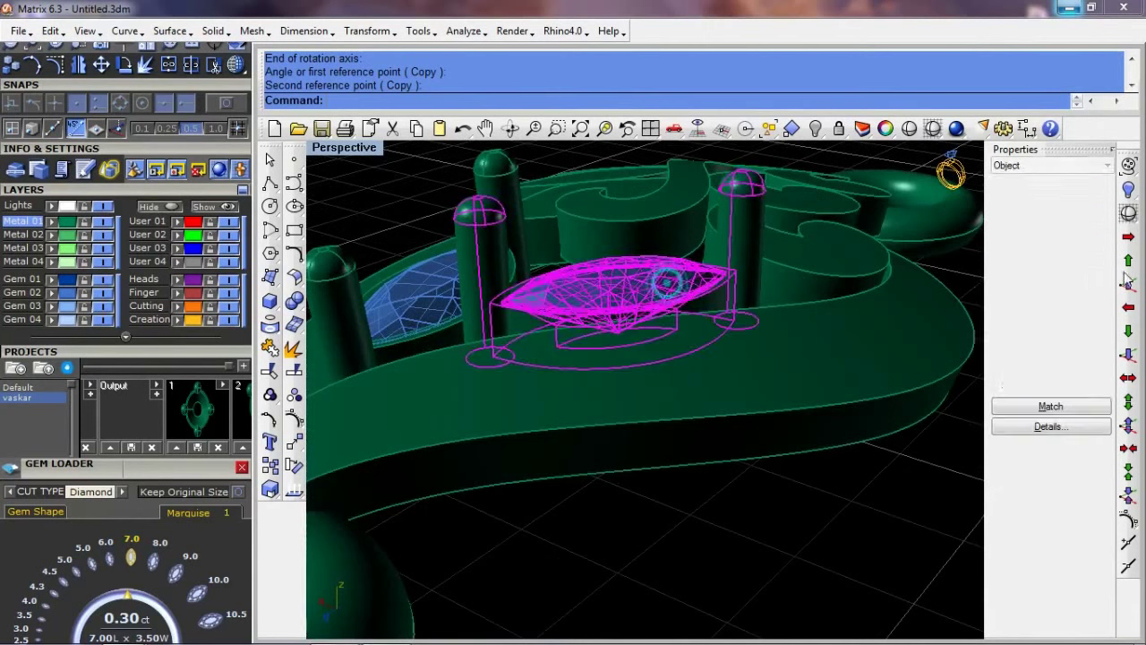
mouse_move(836, 460)
right_down()
mouse_move(758, 412)
mouse_move(755, 432)
mouse_move(935, 414)
mouse_move(747, 363)
mouse_move(779, 376)
mouse_move(788, 397)
mouse_move(606, 297)
mouse_move(719, 256)
mouse_move(716, 303)
mouse_move(524, 317)
mouse_move(707, 304)
right_up()
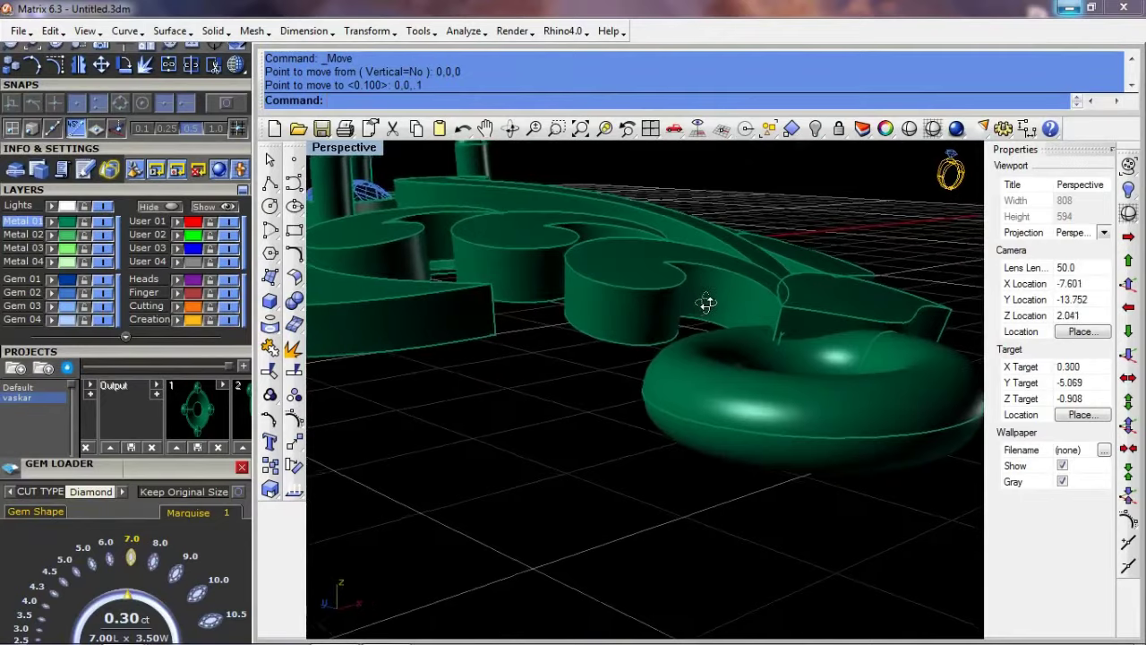
mouse_move(577, 328)
right_down()
mouse_move(519, 361)
mouse_move(588, 360)
mouse_move(439, 397)
mouse_move(417, 340)
mouse_move(589, 319)
right_up()
Step: Inspect the finished pendant from top-down and tilted angles before saving as 11.3dm
mouse_move(824, 149)
right_down()
mouse_move(561, 355)
mouse_move(742, 397)
mouse_move(750, 468)
mouse_move(804, 443)
right_up()
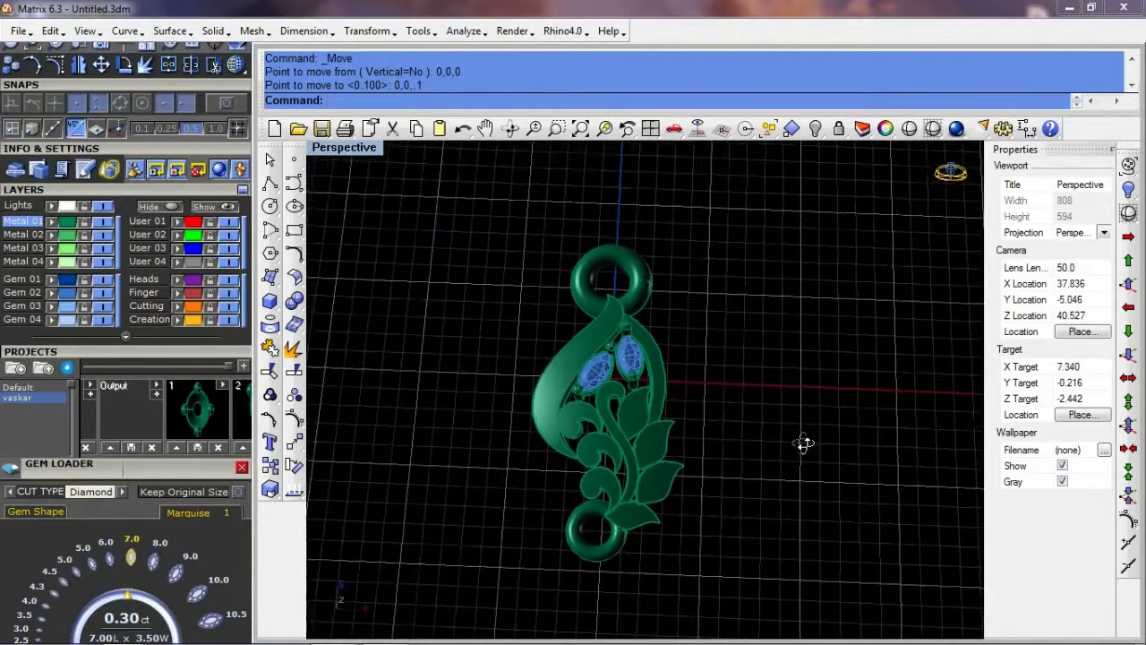
scroll(809, 465, up, 3)
mouse_move(671, 451)
right_down()
mouse_move(674, 419)
mouse_move(660, 426)
right_up()
scroll(654, 433, down, 3)
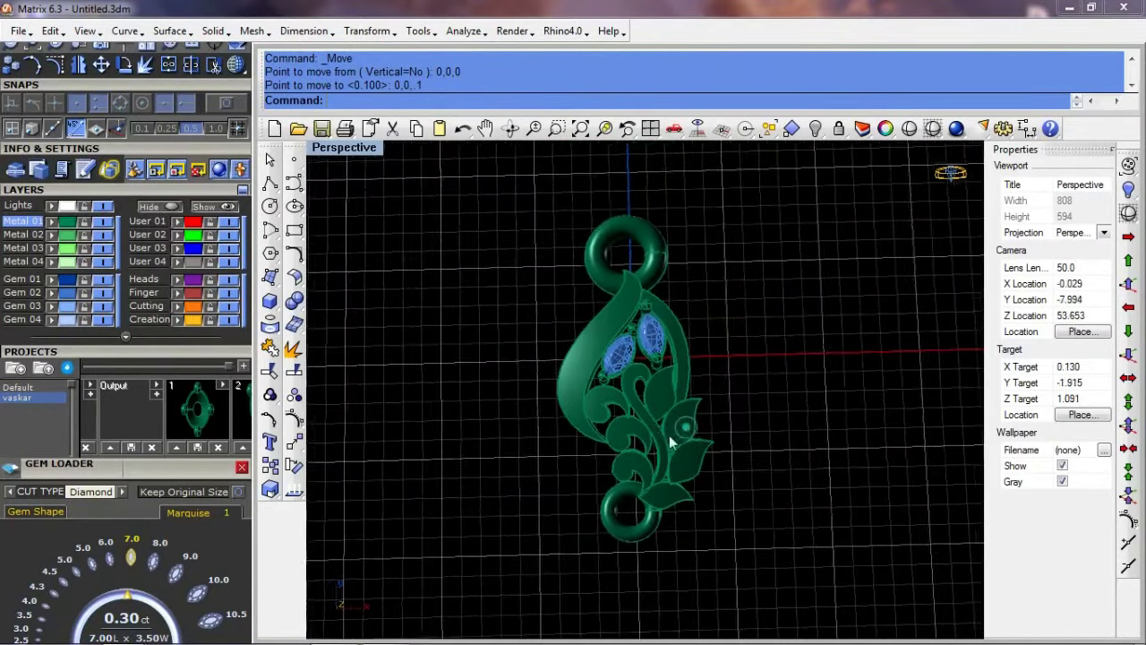
scroll(698, 416, down, 1)
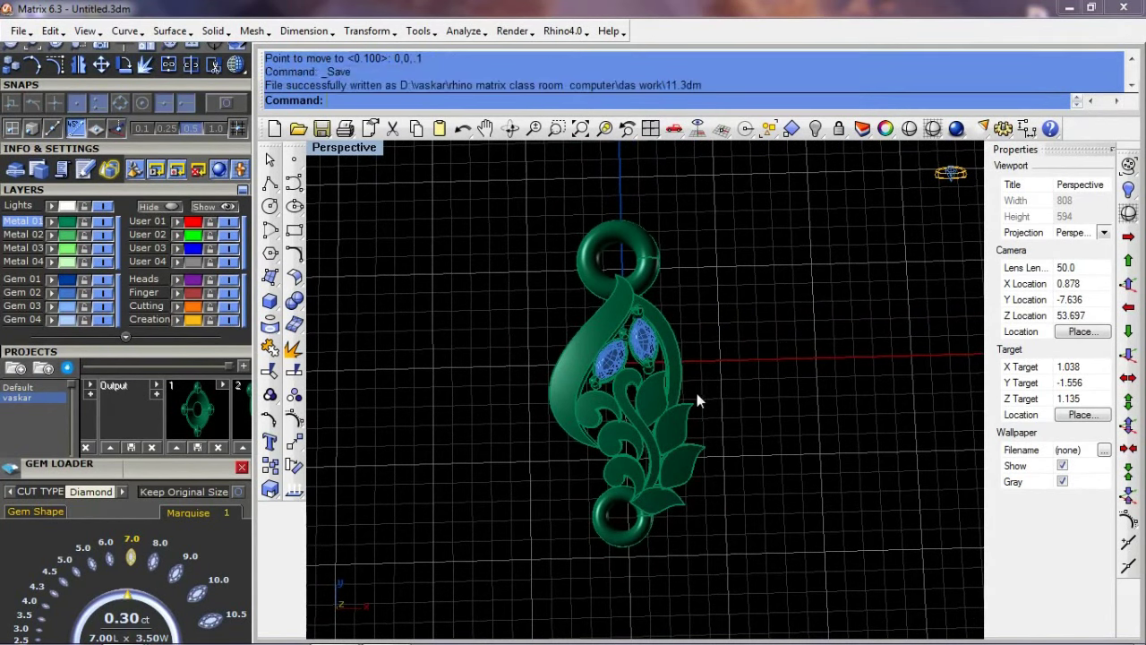
right_drag(698, 383, 692, 391)
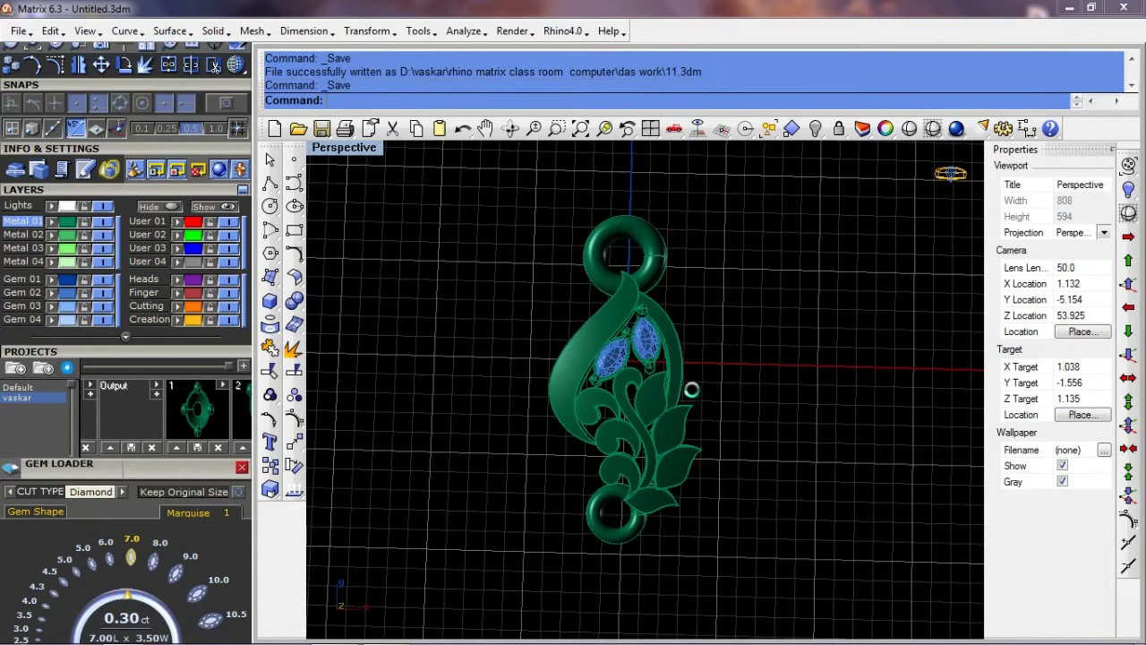